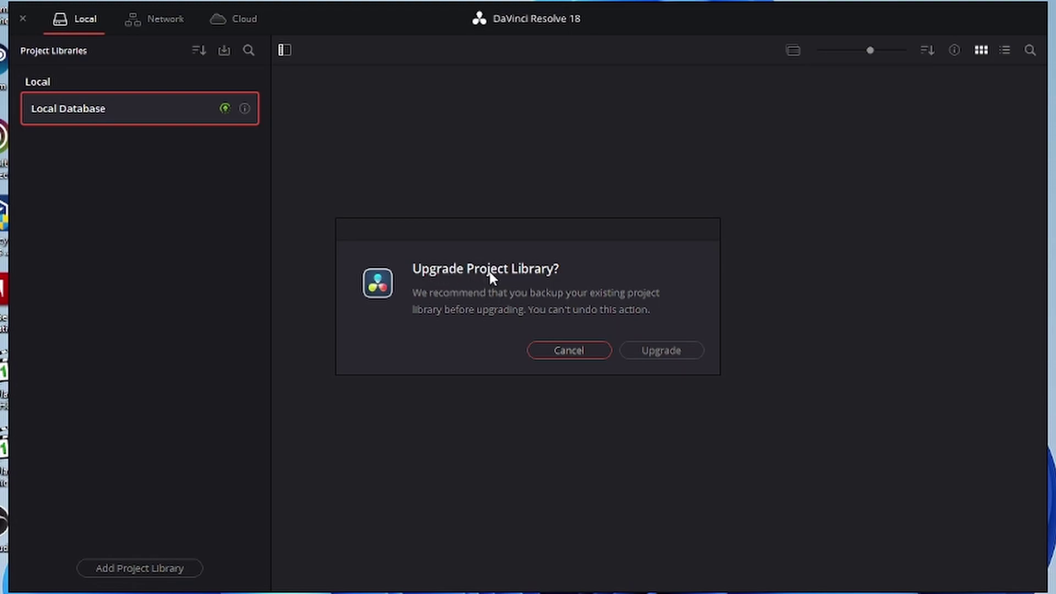
- Upgrade the local project library and open Untitled Project
{"action": "left_click", "coordinate": [670, 354]}
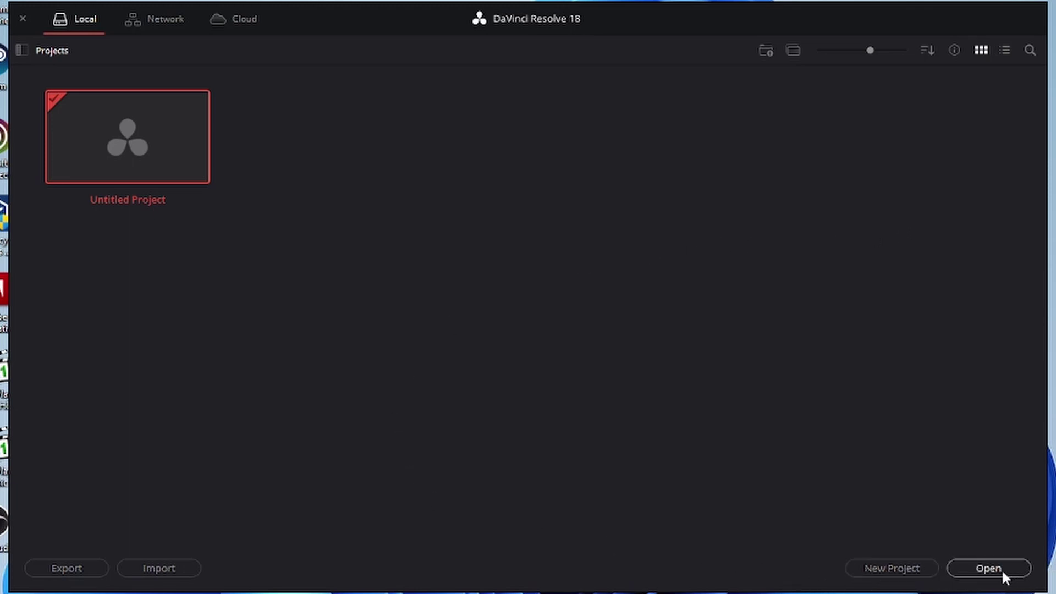
{"action": "left_click", "coordinate": [1006, 565]}
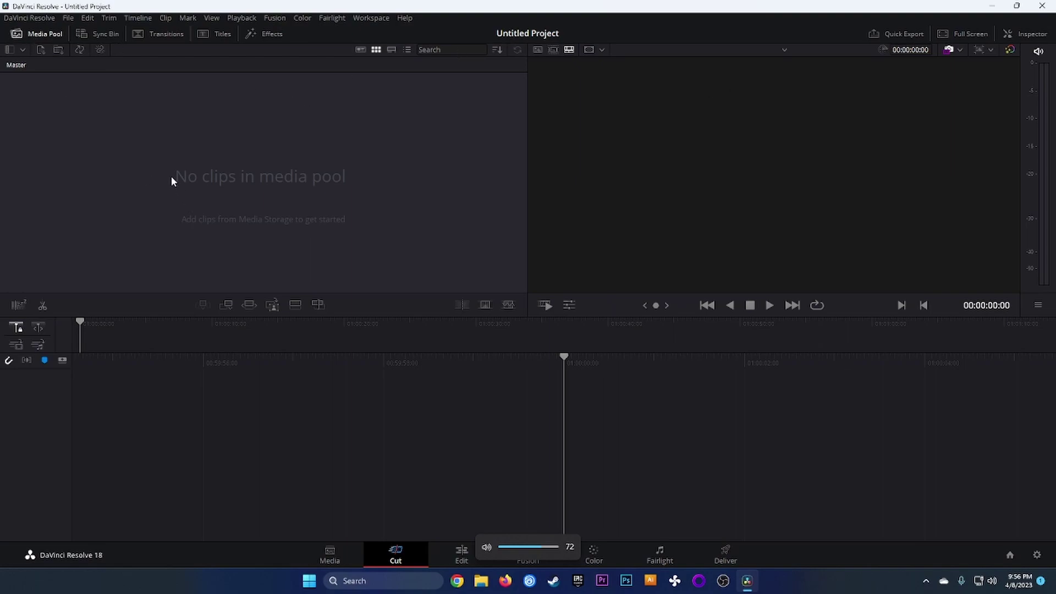
{"action": "left_click", "coordinate": [68, 18]}
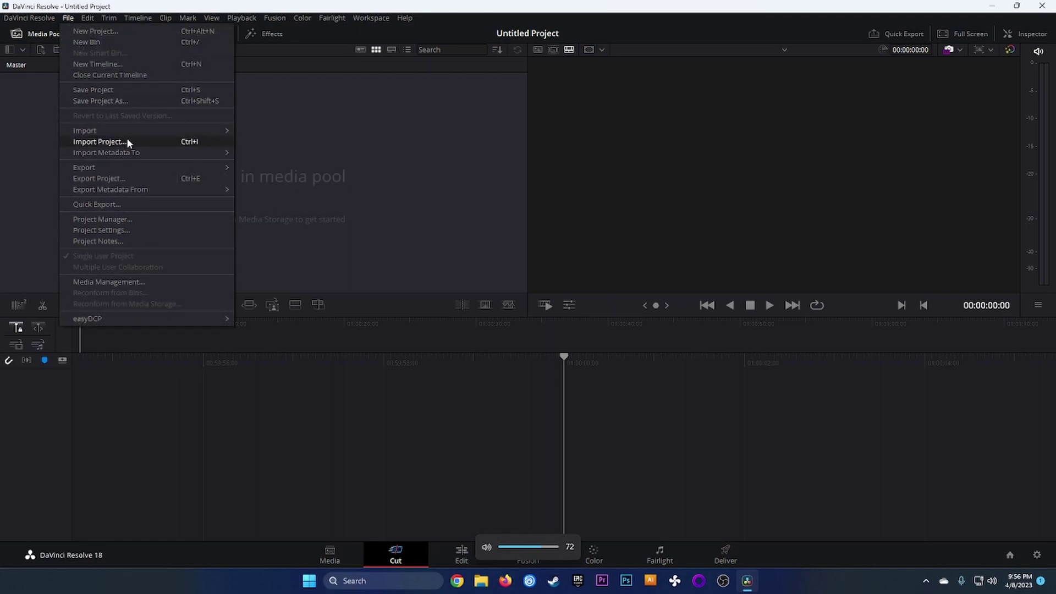
{"action": "left_click", "coordinate": [122, 282]}
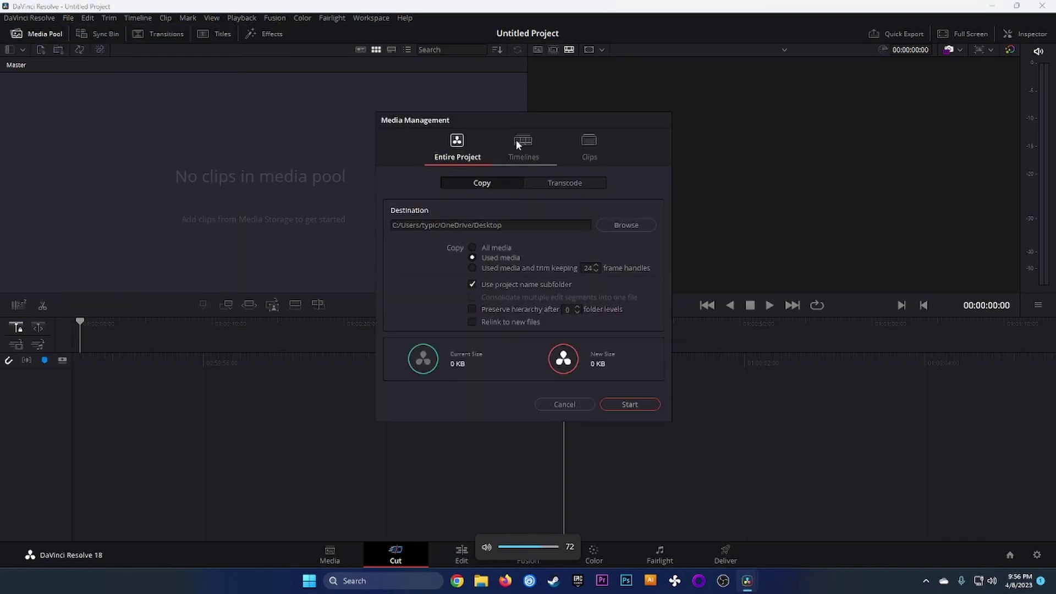
{"action": "key", "text": "Escape"}
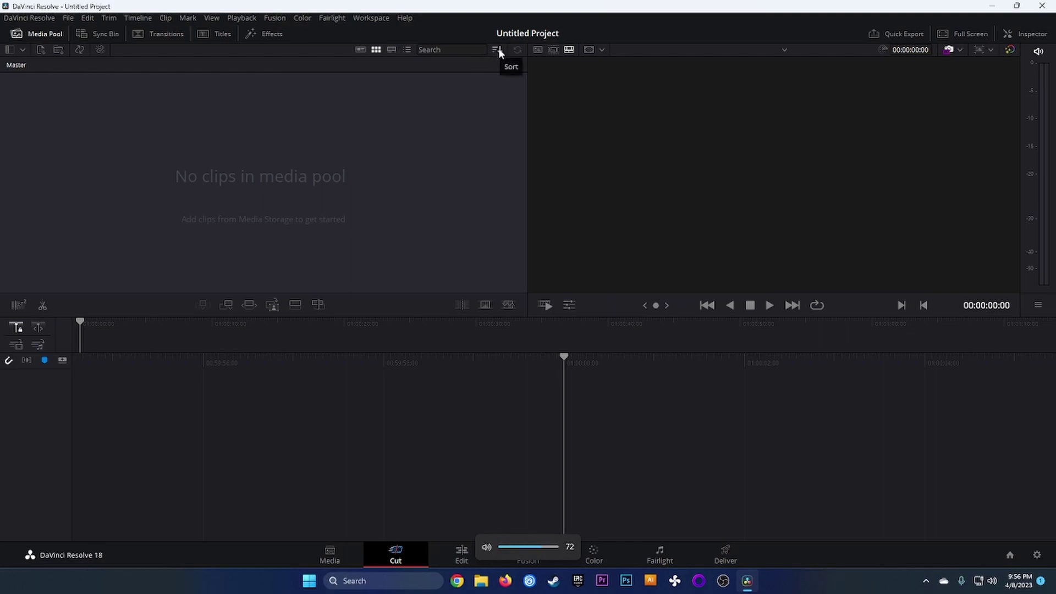
{"action": "left_click", "coordinate": [22, 49]}
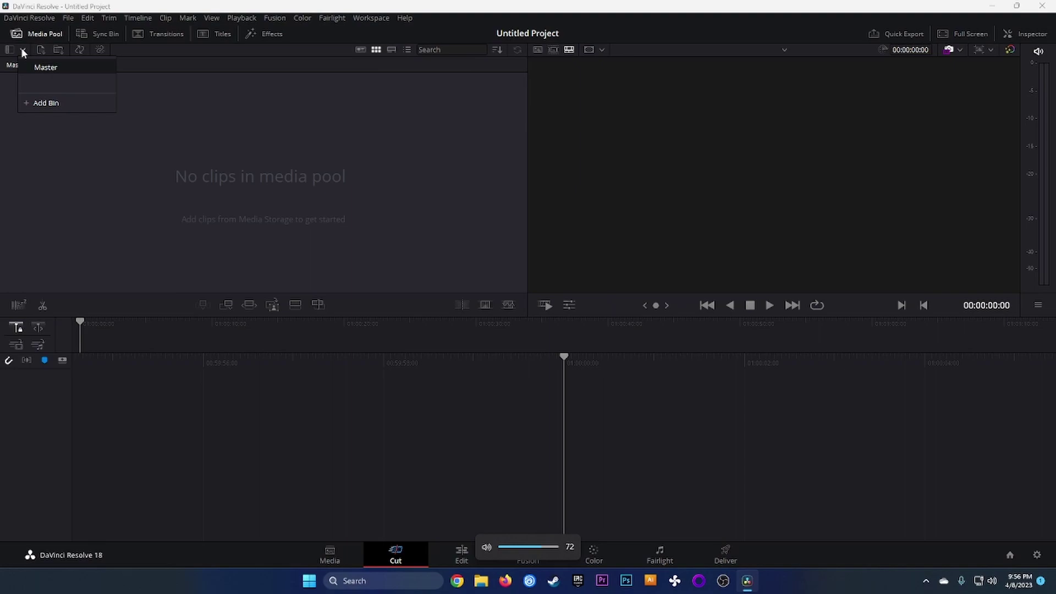
- Start a media import and browse to the files on the YTWorkDriveSSD (G:) drive
{"action": "left_click", "coordinate": [40, 49]}
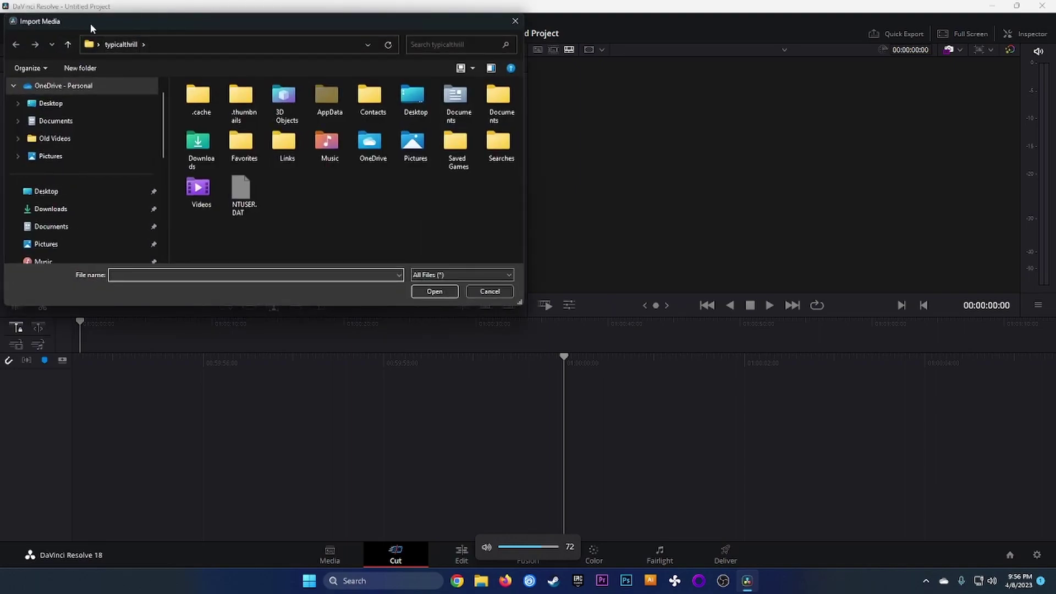
{"action": "left_click_drag", "start_coordinate": [89, 22], "coordinate": [144, 32]}
{"action": "scroll", "coordinate": [114, 164], "scroll_direction": "down", "scroll_amount": 3}
{"action": "left_click", "coordinate": [120, 183]}
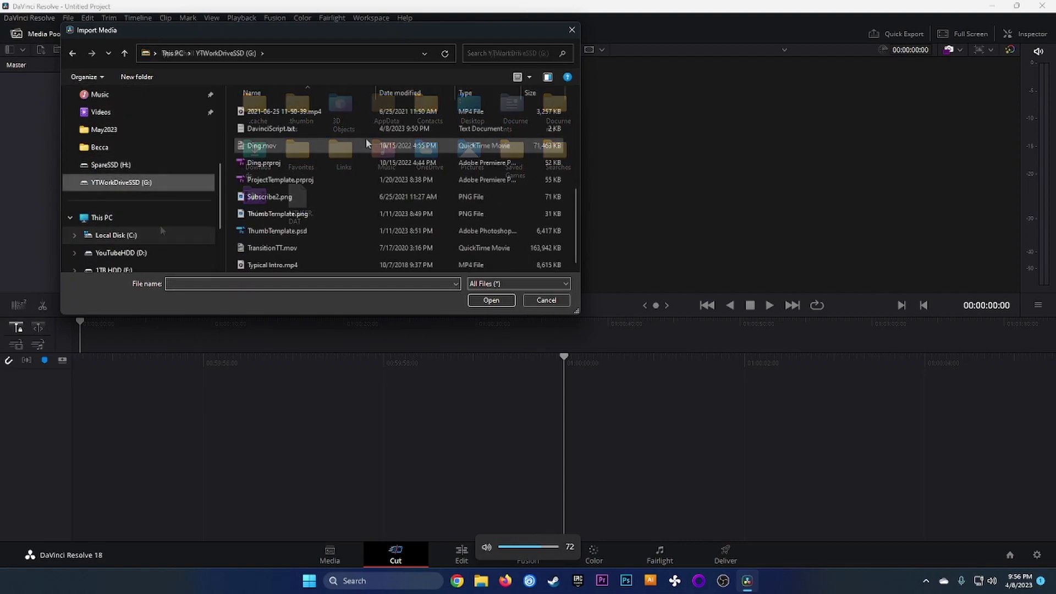
{"action": "scroll", "coordinate": [405, 165], "scroll_direction": "up", "scroll_amount": 1}
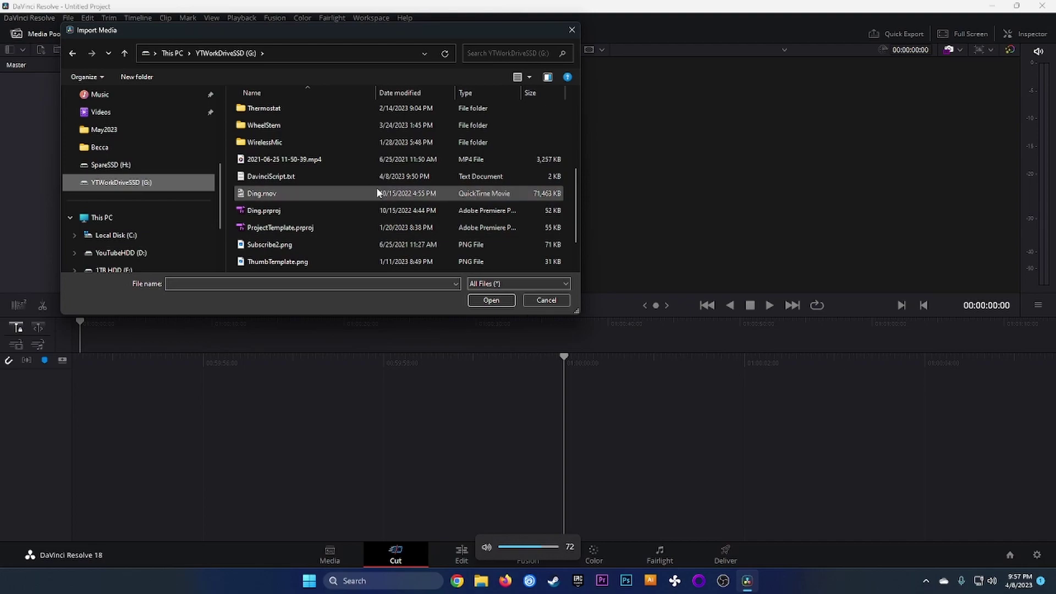
{"action": "left_click_drag", "start_coordinate": [320, 36], "coordinate": [720, 39]}
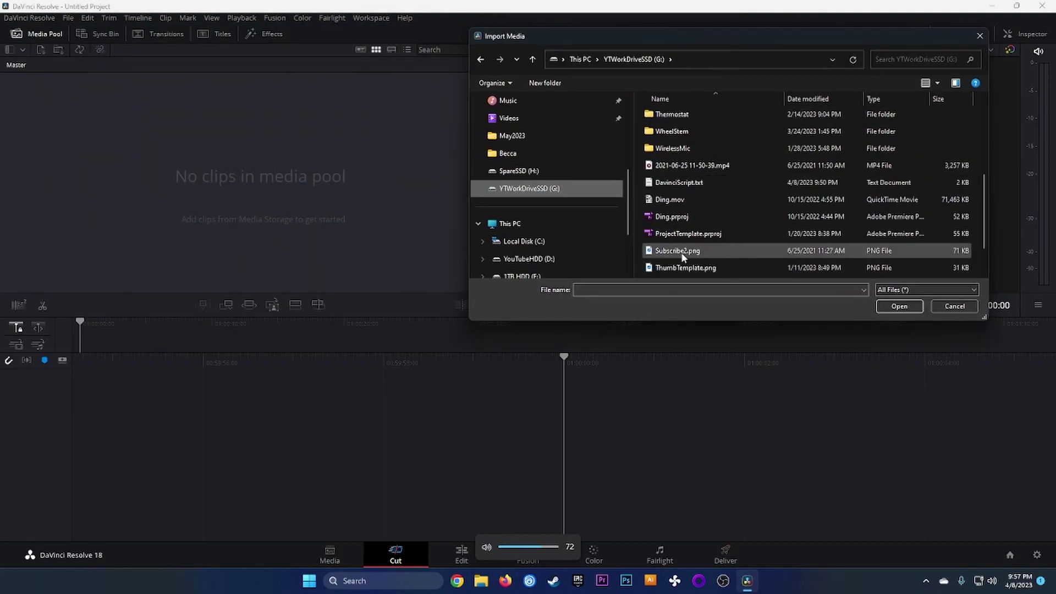
{"action": "scroll", "coordinate": [706, 246], "scroll_direction": "down", "scroll_amount": 1}
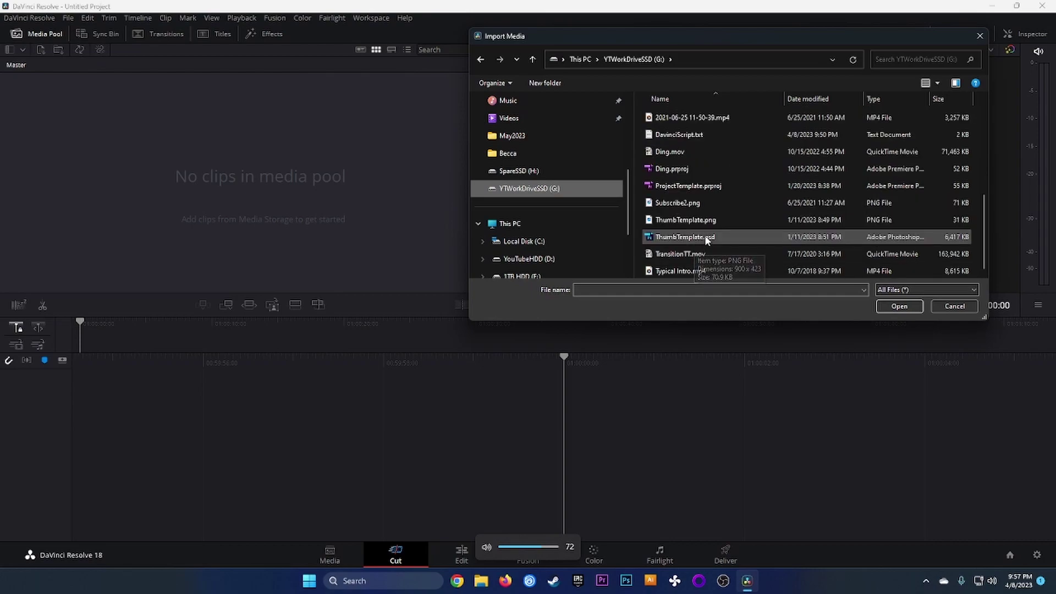
- Import Subscribe2.png, TransitionTT.mov and Typical Intro.mp4 together into the media pool
{"action": "left_click", "coordinate": [692, 203]}
{"action": "left_click_drag", "start_coordinate": [692, 203], "coordinate": [274, 188]}
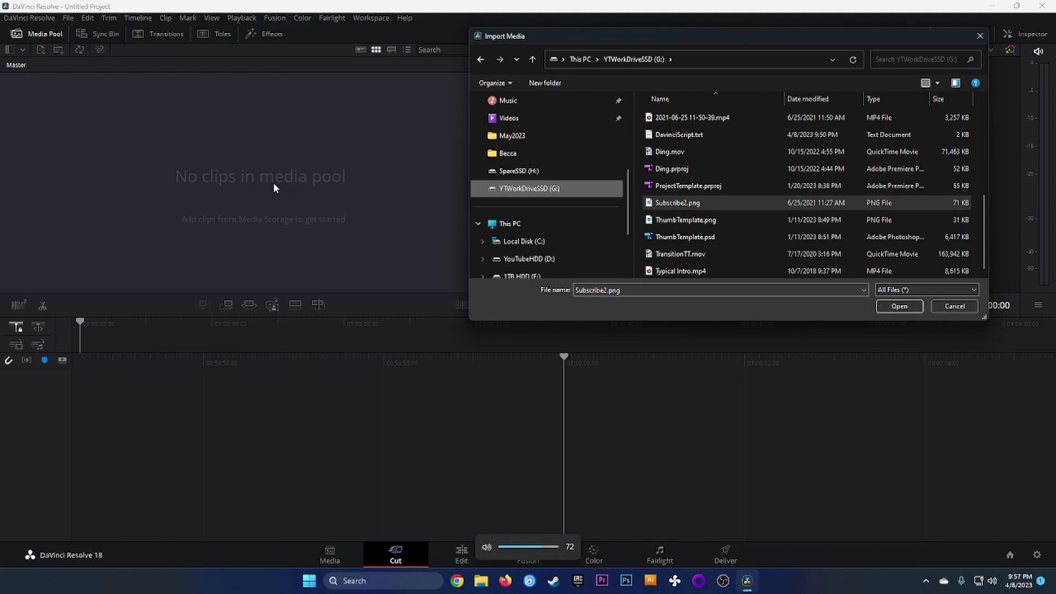
{"action": "left_click", "coordinate": [685, 203]}
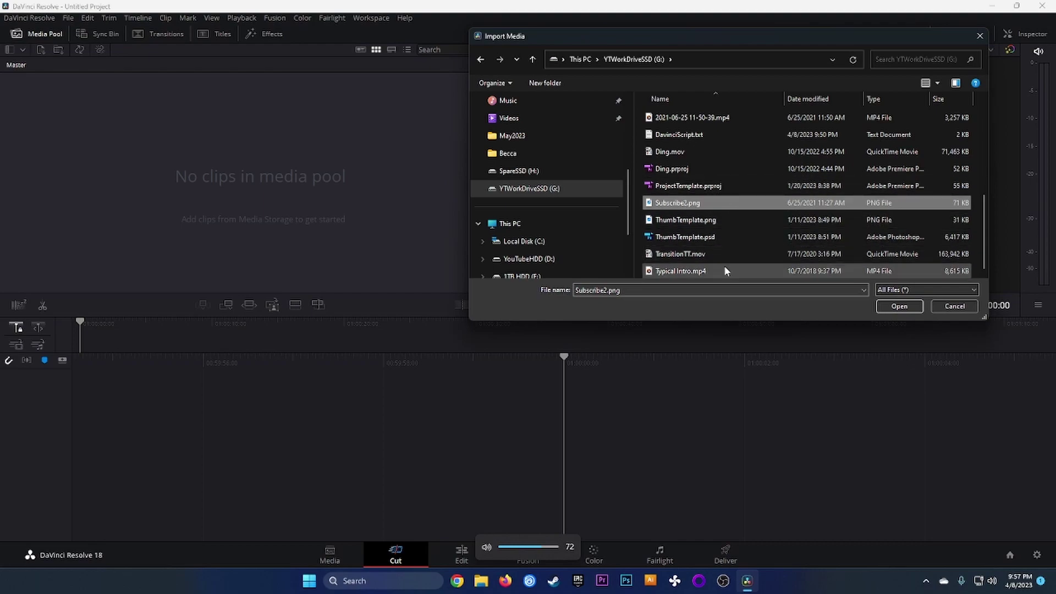
{"action": "left_click", "coordinate": [675, 257], "text": "ctrl"}
{"action": "left_click", "coordinate": [680, 273], "text": "ctrl"}
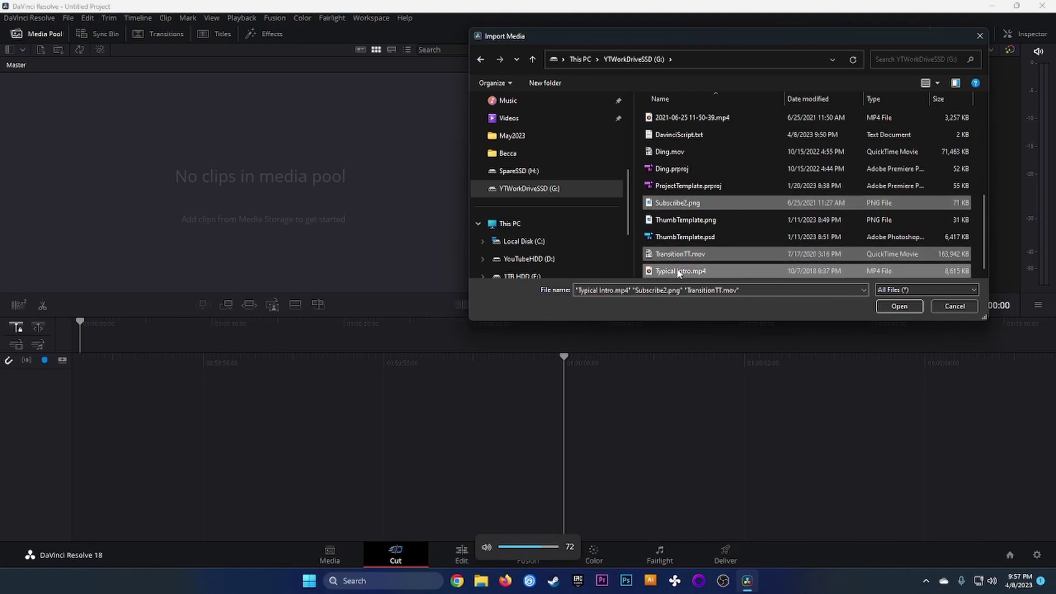
{"action": "left_click", "coordinate": [900, 306]}
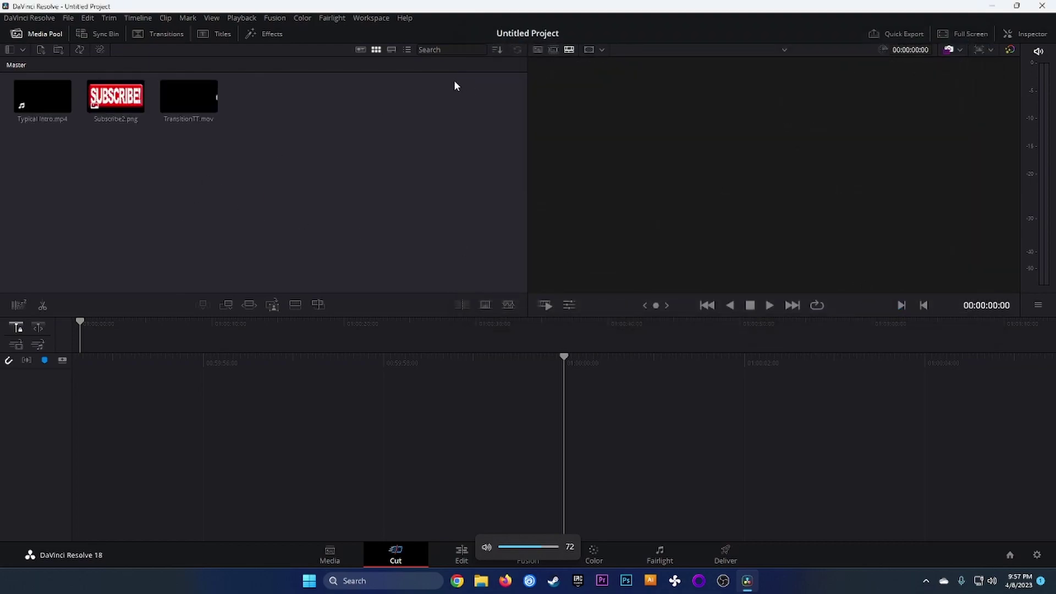
- Import GOPR0277.MP4 from the Soldering folder into the media pool
{"action": "left_click", "coordinate": [39, 48]}
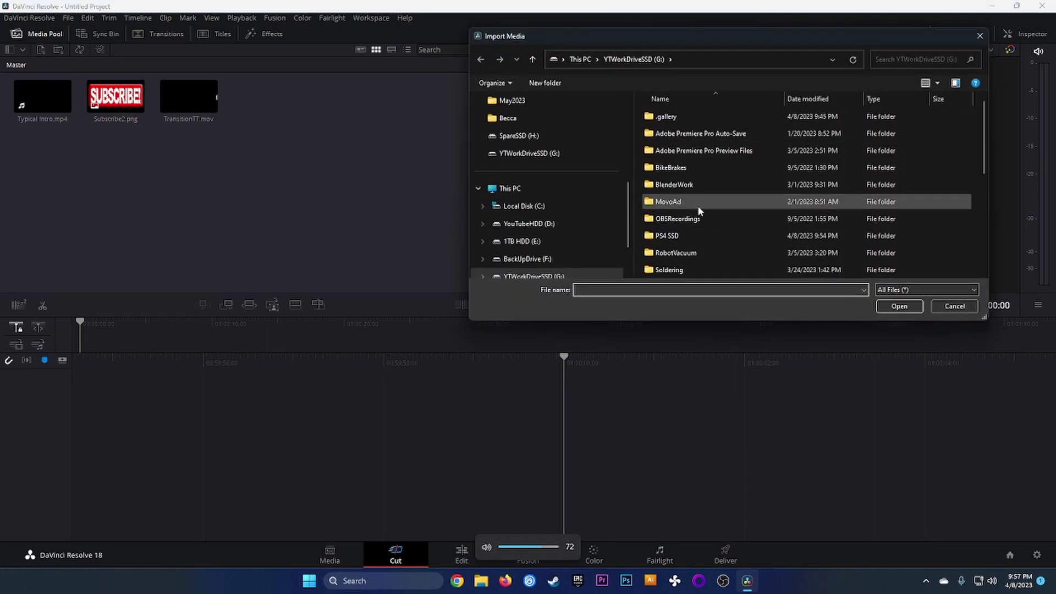
{"action": "scroll", "coordinate": [690, 193], "scroll_direction": "down", "scroll_amount": 2}
{"action": "double_click", "coordinate": [668, 168]}
{"action": "left_click", "coordinate": [668, 131]}
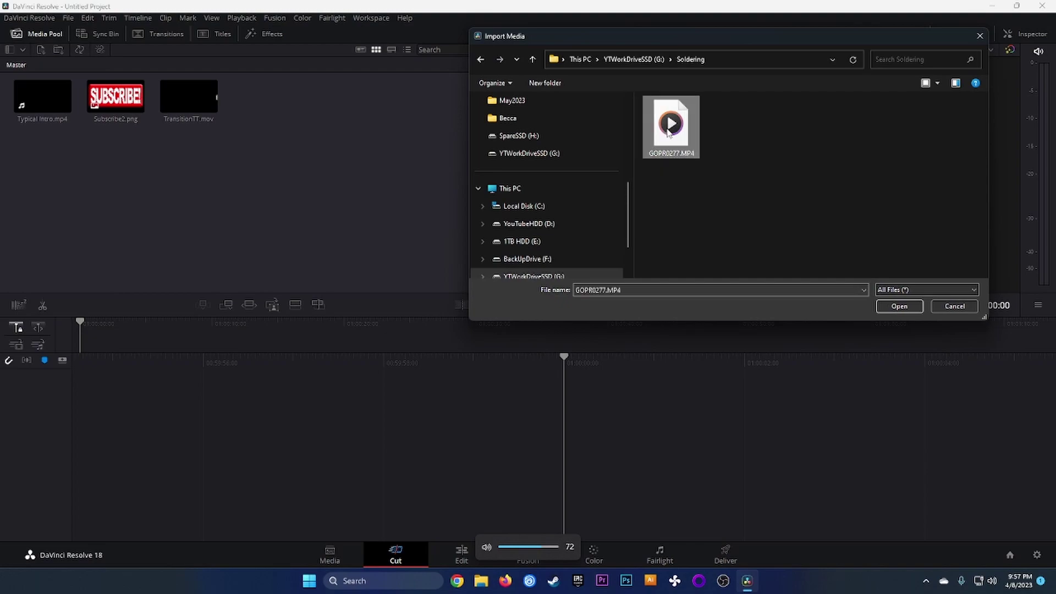
{"action": "left_click", "coordinate": [900, 306]}
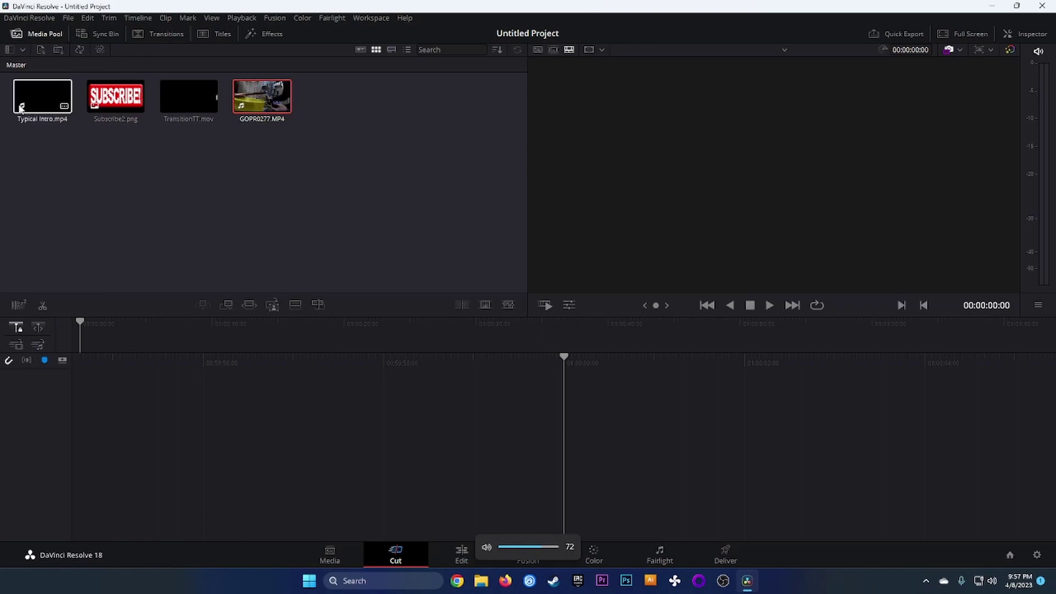
- Create a timeline by placing the Typical Intro.mp4 clip on it, and select the clip with the playhead at the start
{"action": "left_click_drag", "start_coordinate": [47, 96], "coordinate": [134, 396]}
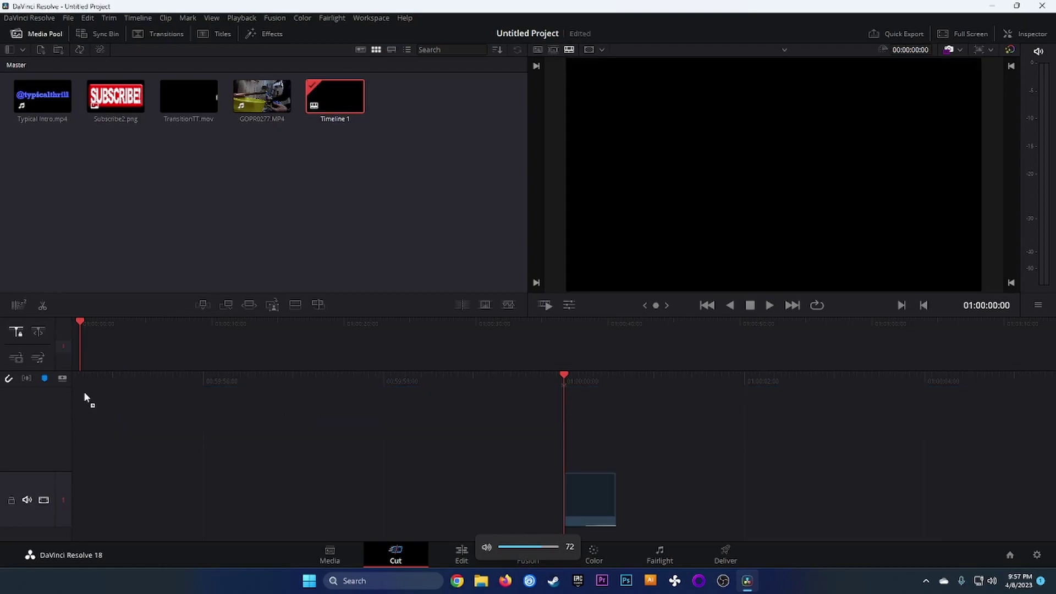
{"action": "left_click_drag", "start_coordinate": [114, 455], "coordinate": [134, 379]}
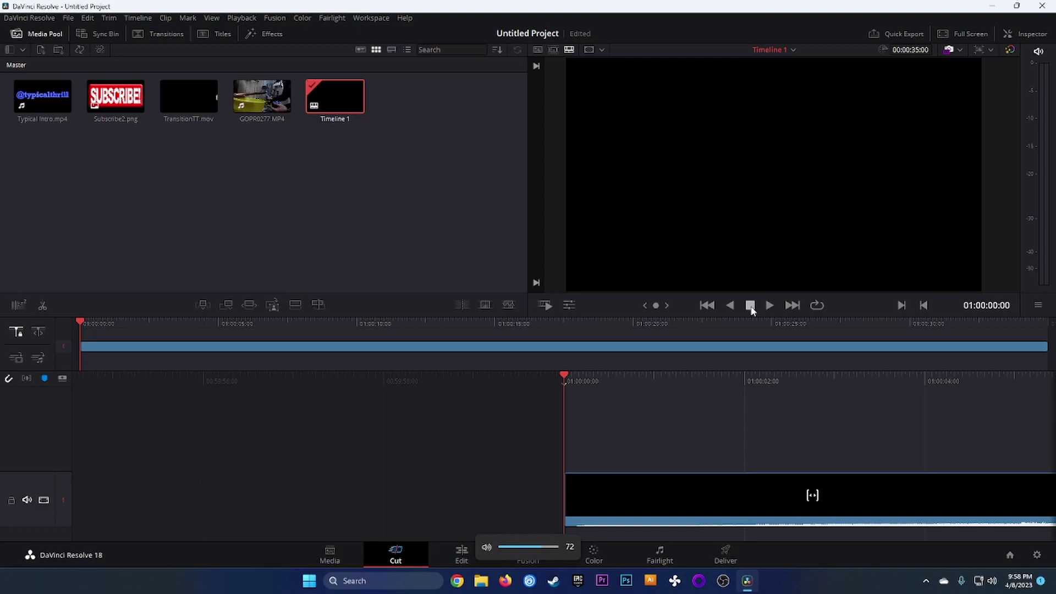
{"action": "left_click", "coordinate": [750, 306]}
{"action": "left_click", "coordinate": [376, 348]}
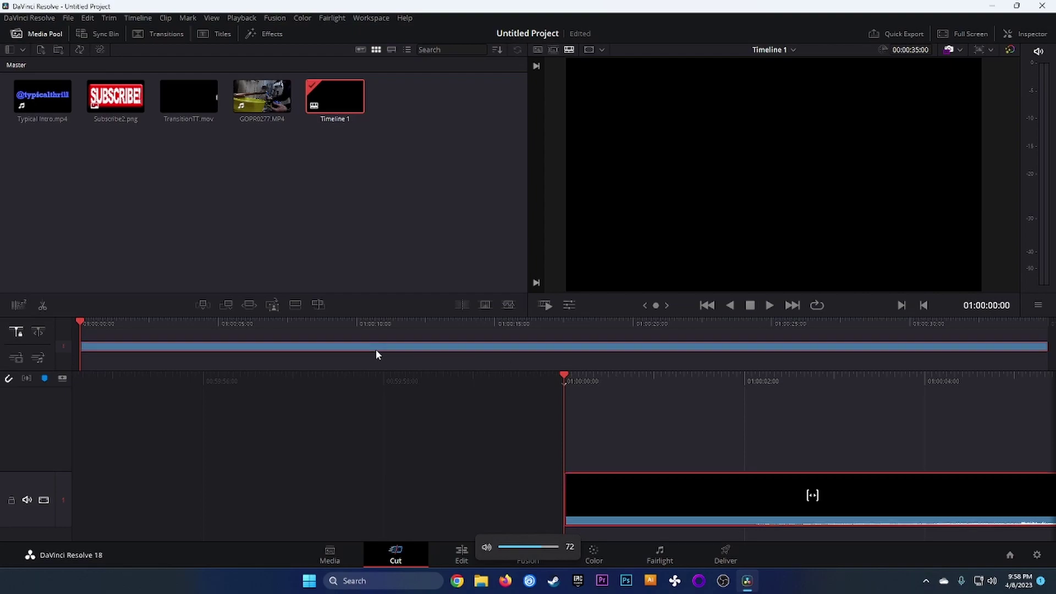
{"action": "left_click_drag", "start_coordinate": [80, 323], "coordinate": [63, 362]}
{"action": "left_click_drag", "start_coordinate": [517, 394], "coordinate": [526, 436]}
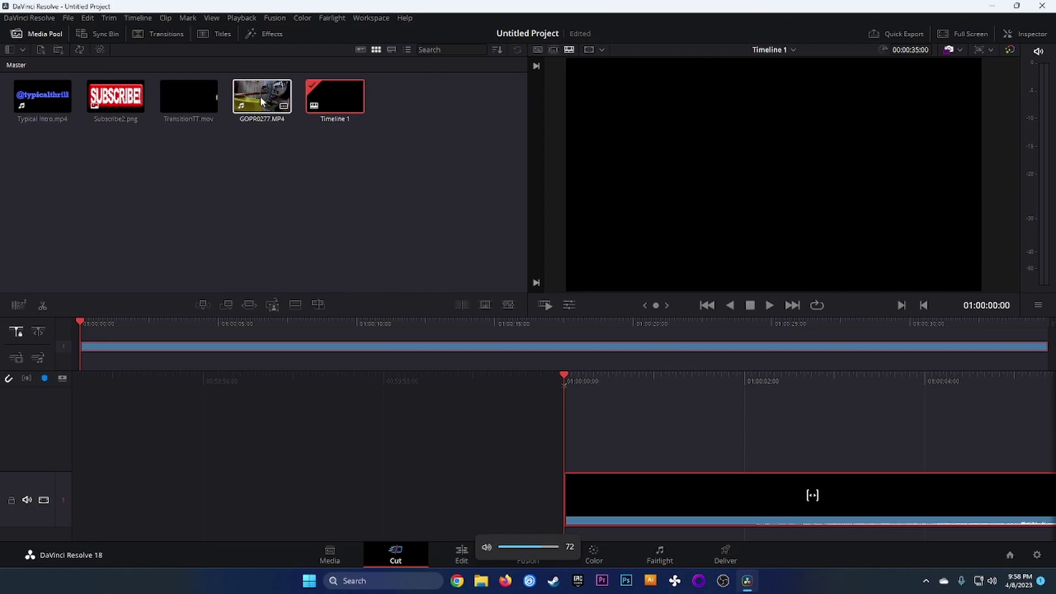
- Add GOPR0277.MP4 on a track above the intro clip and move it to start where the intro ends
{"action": "left_click_drag", "start_coordinate": [263, 96], "coordinate": [81, 376]}
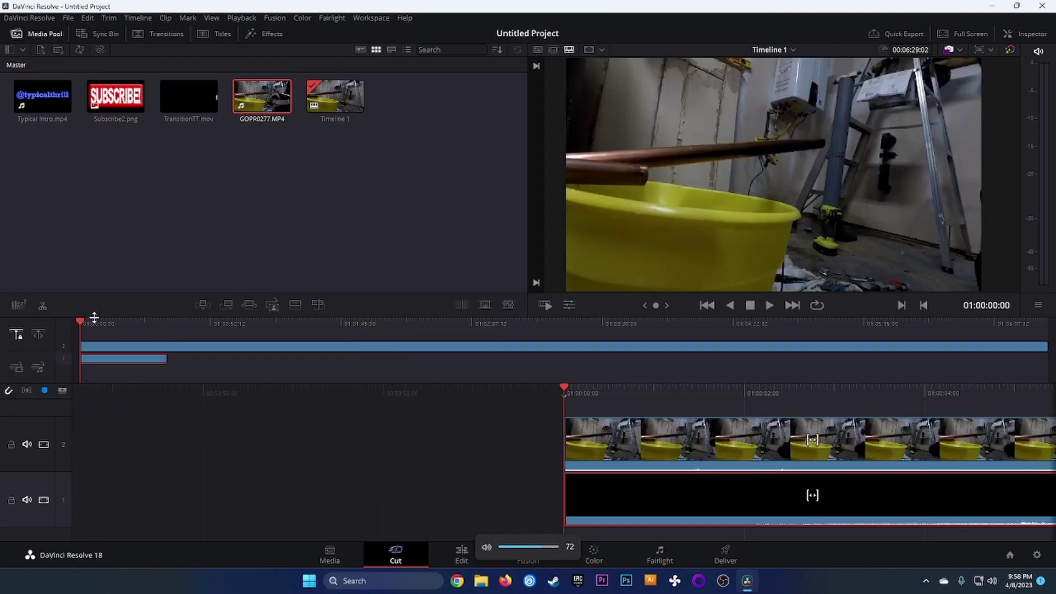
{"action": "mouse_move", "coordinate": [81, 321]}
{"action": "left_mouse_down"}
{"action": "mouse_move", "coordinate": [204, 337]}
{"action": "mouse_move", "coordinate": [71, 328]}
{"action": "left_mouse_up"}
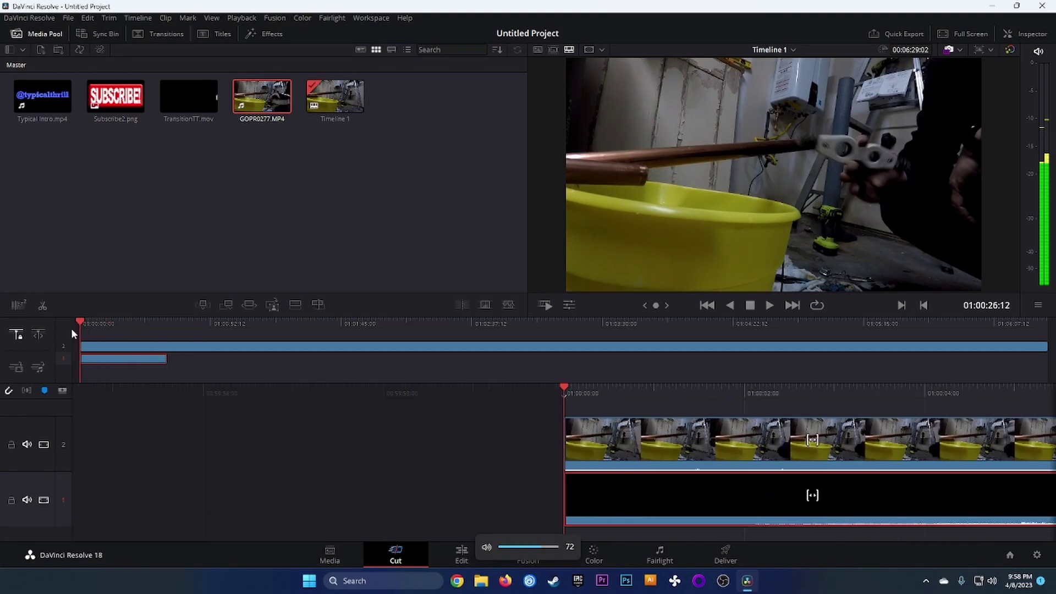
{"action": "left_click", "coordinate": [282, 350]}
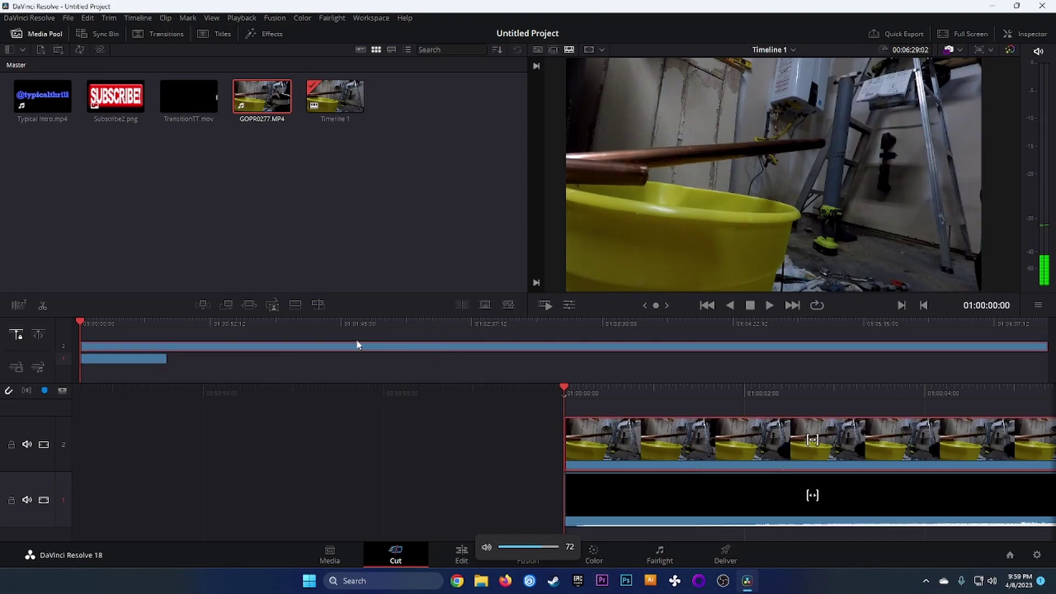
{"action": "left_click", "coordinate": [120, 361]}
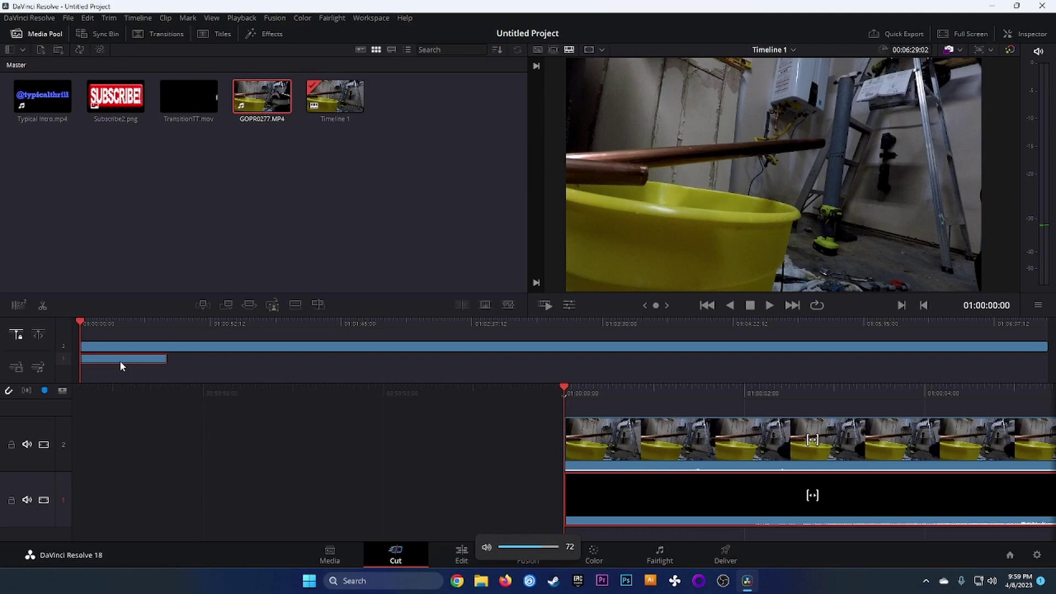
{"action": "left_click", "coordinate": [119, 348]}
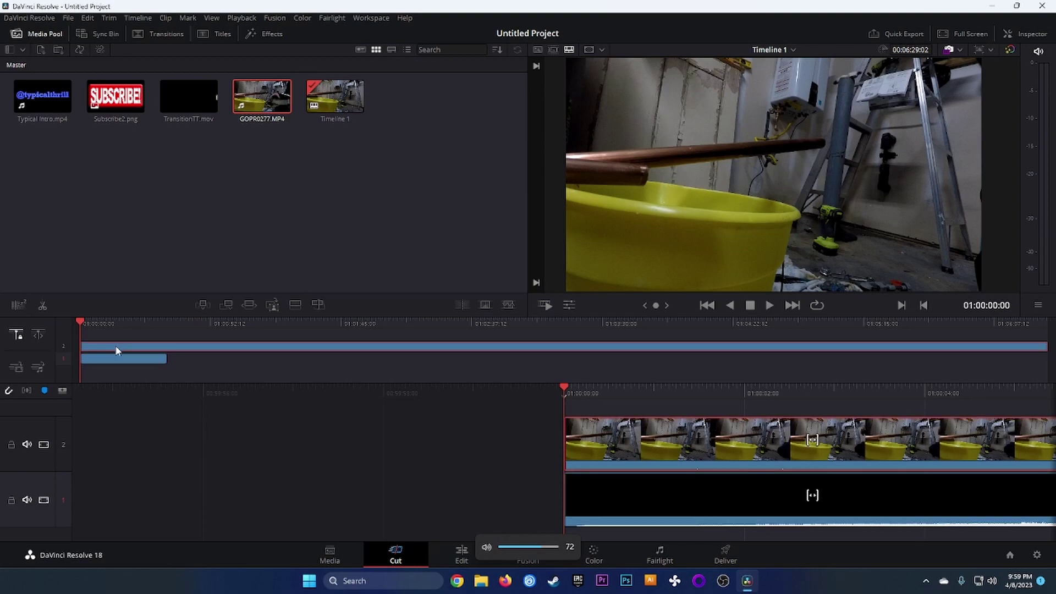
{"action": "left_click_drag", "start_coordinate": [113, 347], "coordinate": [199, 346]}
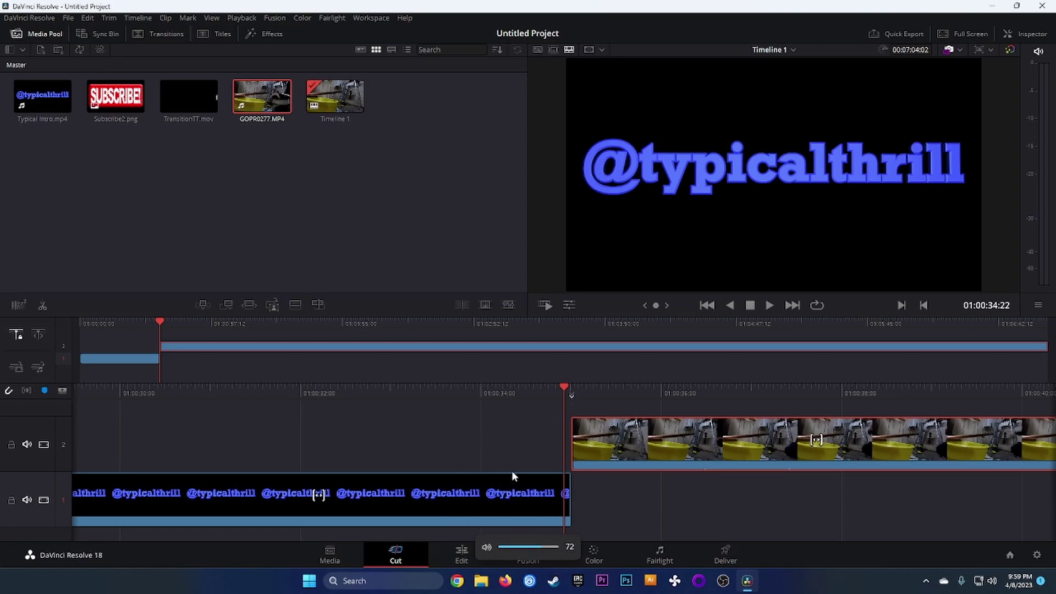
{"action": "mouse_move", "coordinate": [572, 396]}
{"action": "left_mouse_down"}
{"action": "mouse_move", "coordinate": [580, 399]}
{"action": "mouse_move", "coordinate": [550, 398]}
{"action": "mouse_move", "coordinate": [578, 405]}
{"action": "mouse_move", "coordinate": [575, 396]}
{"action": "left_mouse_up"}
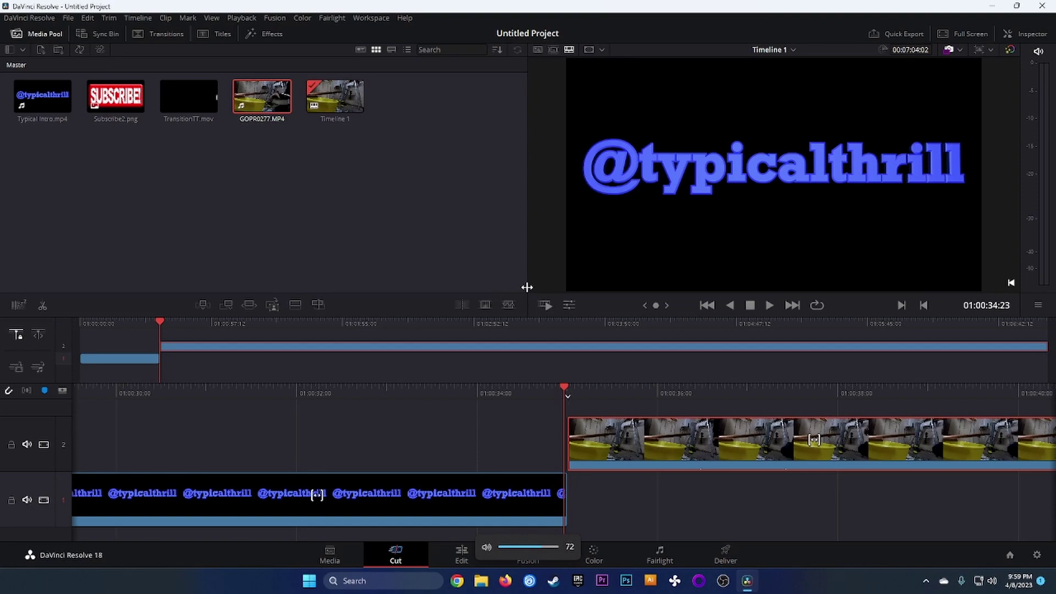
- Narrow the media pool and reduce the viewer's height to give the timeline more room
{"action": "left_click_drag", "start_coordinate": [527, 287], "coordinate": [370, 297]}
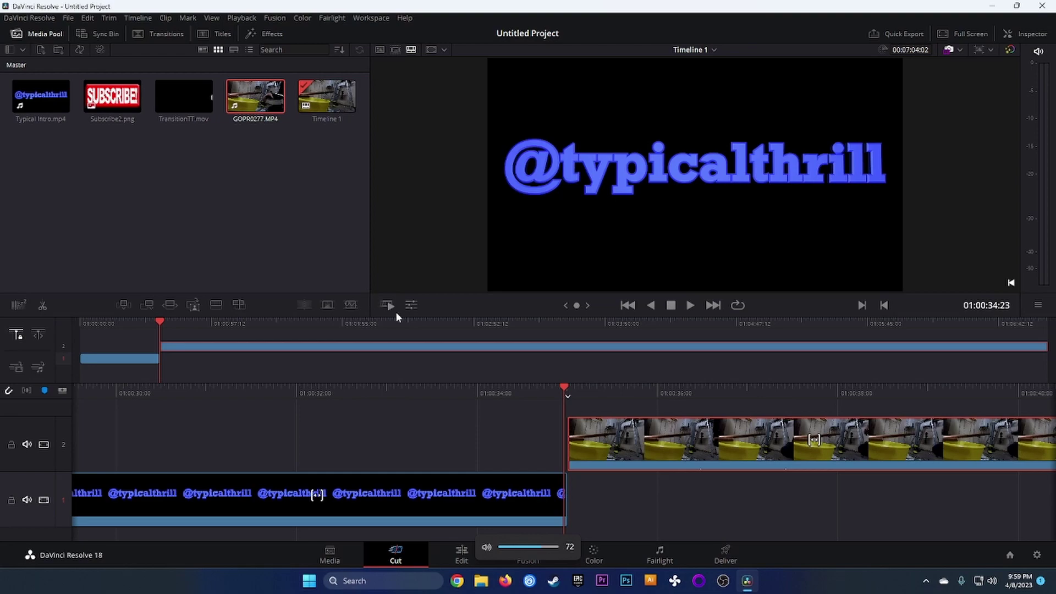
{"action": "left_click_drag", "start_coordinate": [401, 313], "coordinate": [445, 290]}
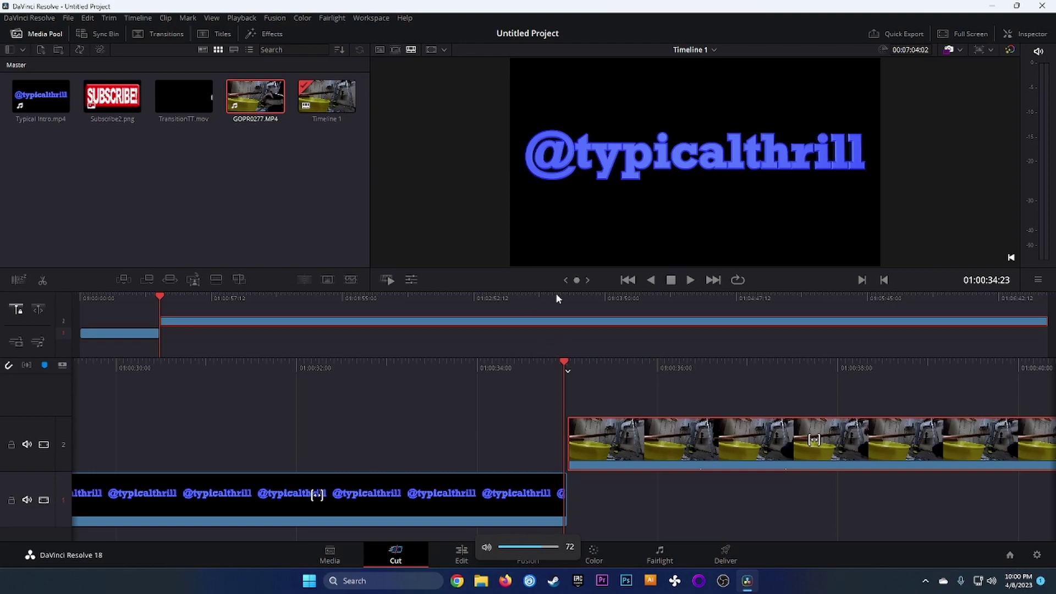
- Move the playhead to the timeline's end and add TransitionTT.mov on track 1 directly after the intro clip
{"action": "scroll", "coordinate": [556, 344], "scroll_direction": "down", "scroll_amount": 17}
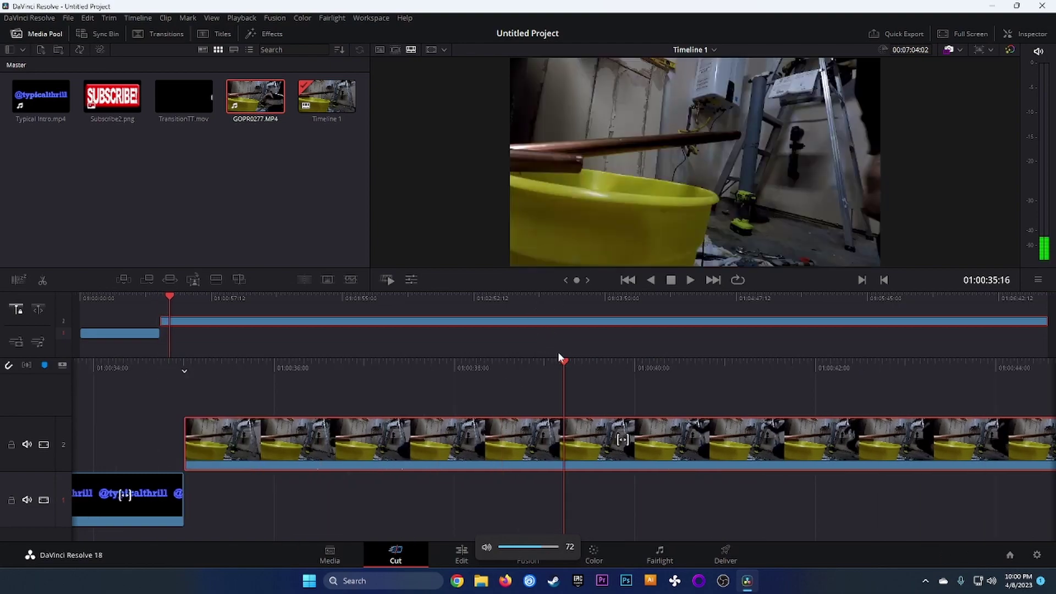
{"action": "scroll", "coordinate": [556, 348], "scroll_direction": "down", "scroll_amount": 18}
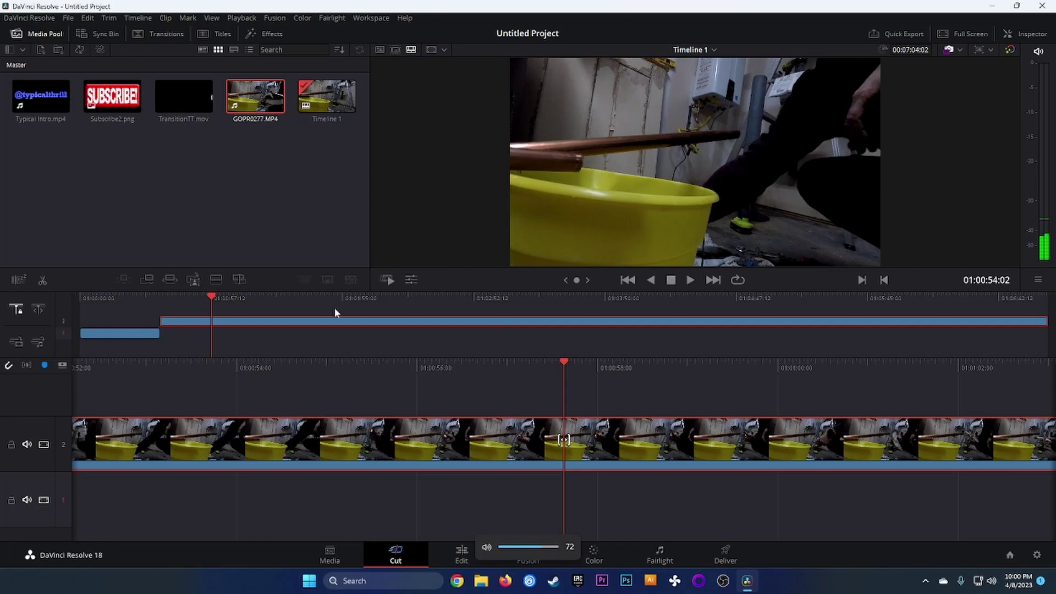
{"action": "left_click_drag", "start_coordinate": [211, 295], "coordinate": [1048, 297]}
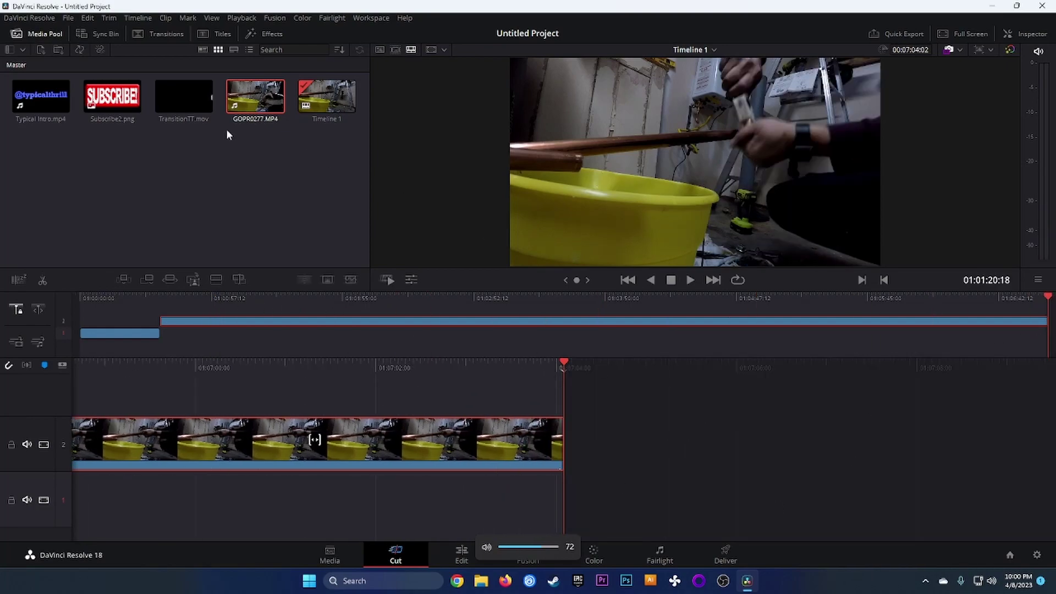
{"action": "left_click_drag", "start_coordinate": [176, 96], "coordinate": [701, 398]}
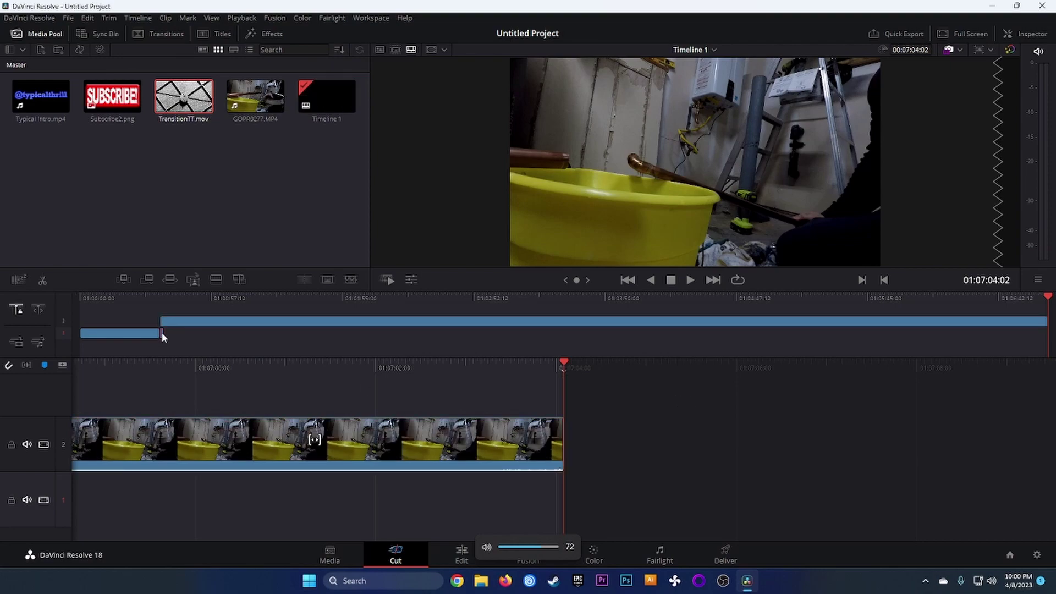
- Move the transition clip on track 1 to start where the footage ends, keeping the footage starting at the intro's end
{"action": "left_click_drag", "start_coordinate": [163, 337], "coordinate": [1048, 346]}
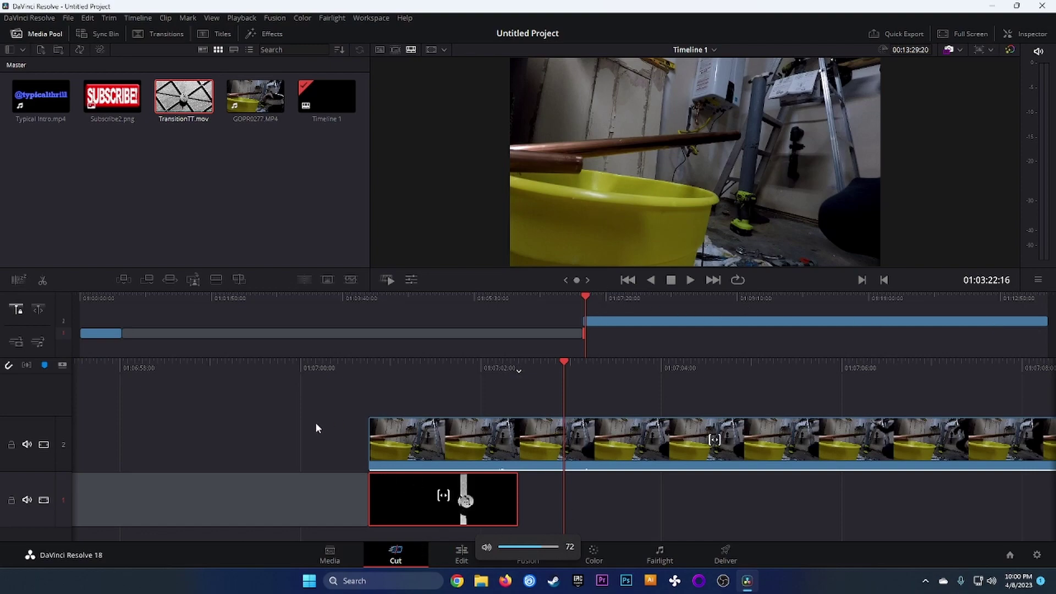
{"action": "left_click", "coordinate": [244, 299]}
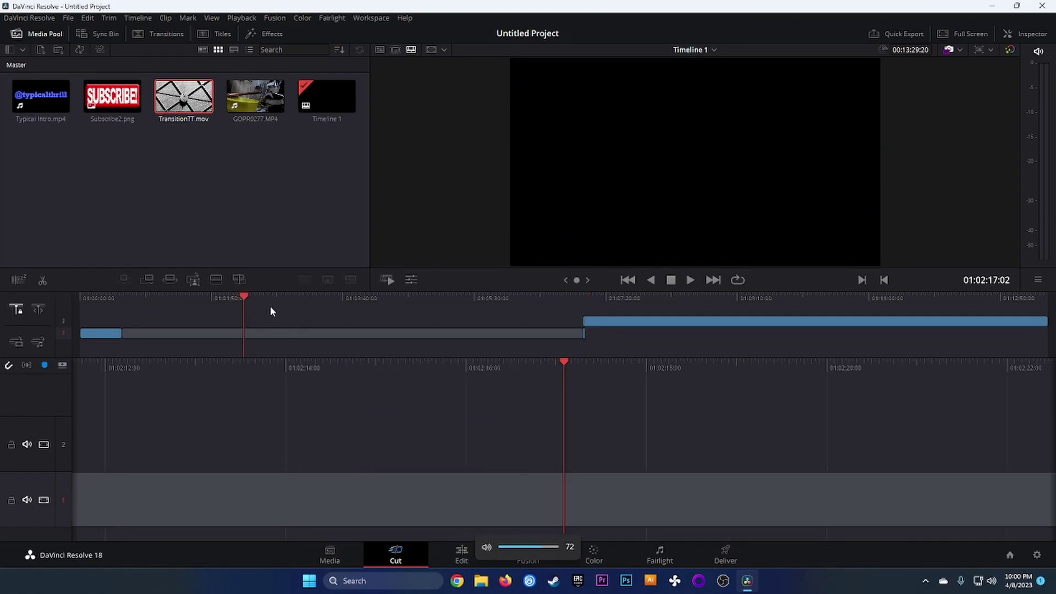
{"action": "left_click", "coordinate": [199, 334]}
{"action": "left_click_drag", "start_coordinate": [611, 320], "coordinate": [151, 324]}
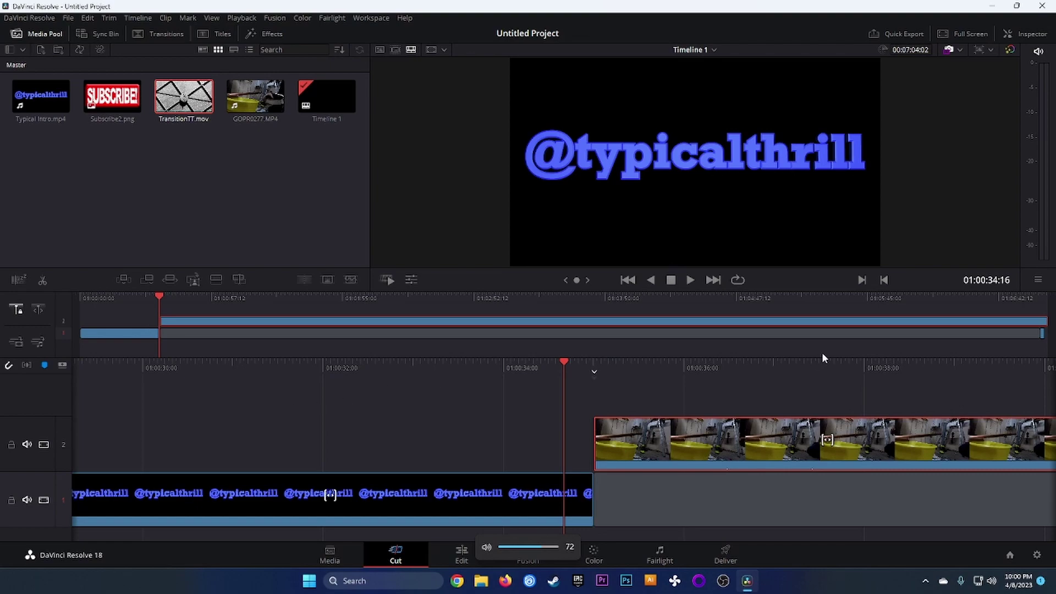
{"action": "left_click", "coordinate": [1042, 342]}
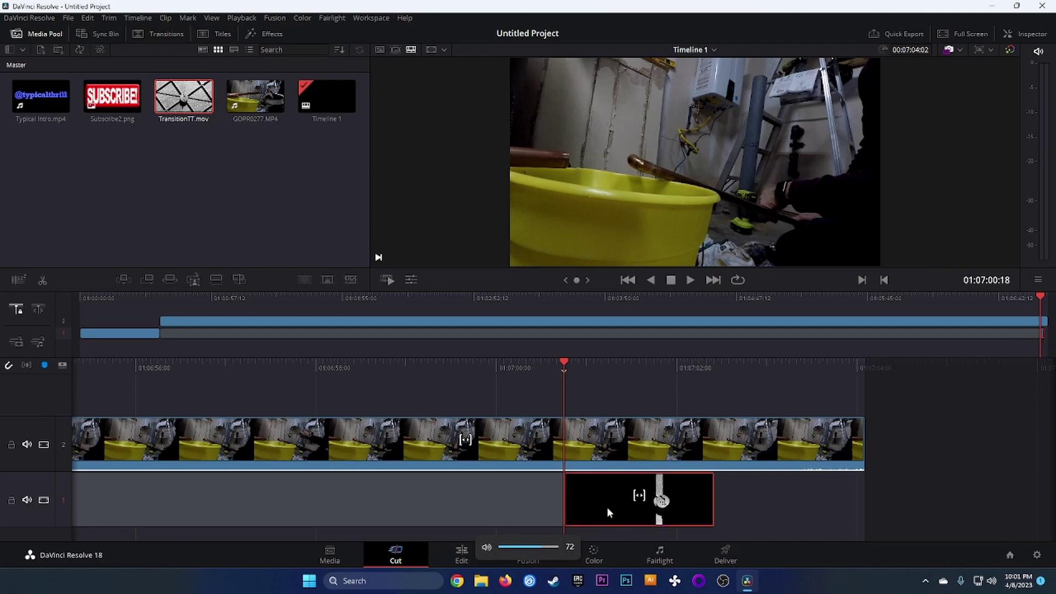
{"action": "left_click_drag", "start_coordinate": [606, 507], "coordinate": [902, 521]}
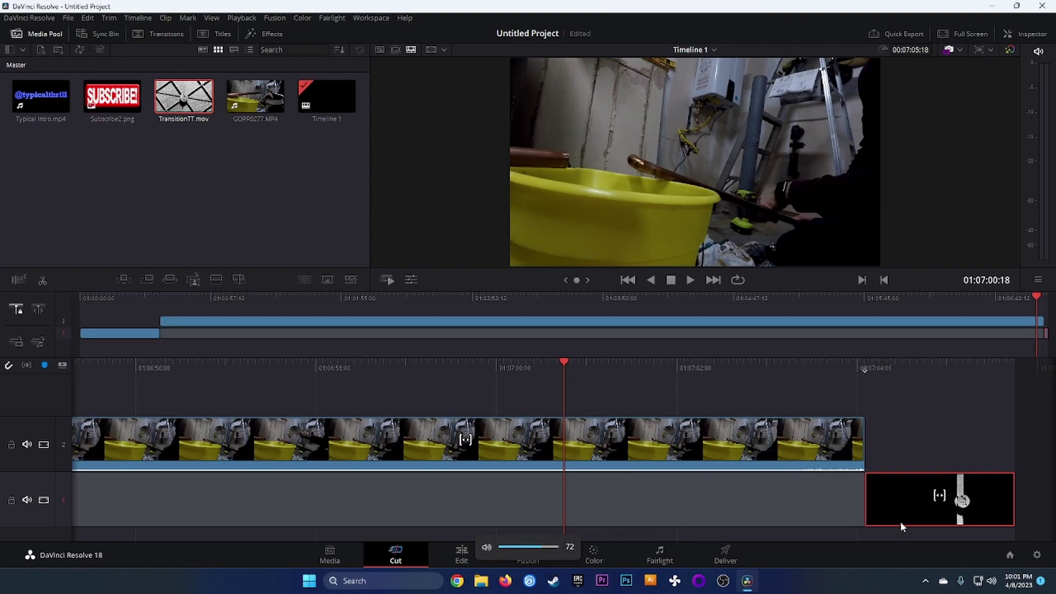
- Delete the gap on track 1 between the intro clip and the transition clip
{"action": "left_click", "coordinate": [206, 324]}
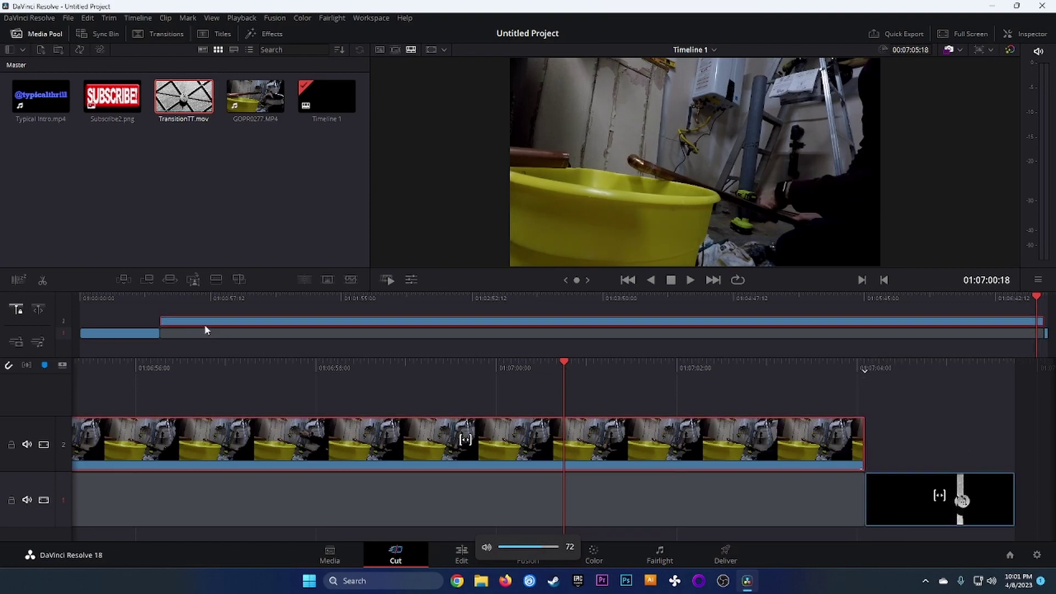
{"action": "left_click", "coordinate": [206, 332]}
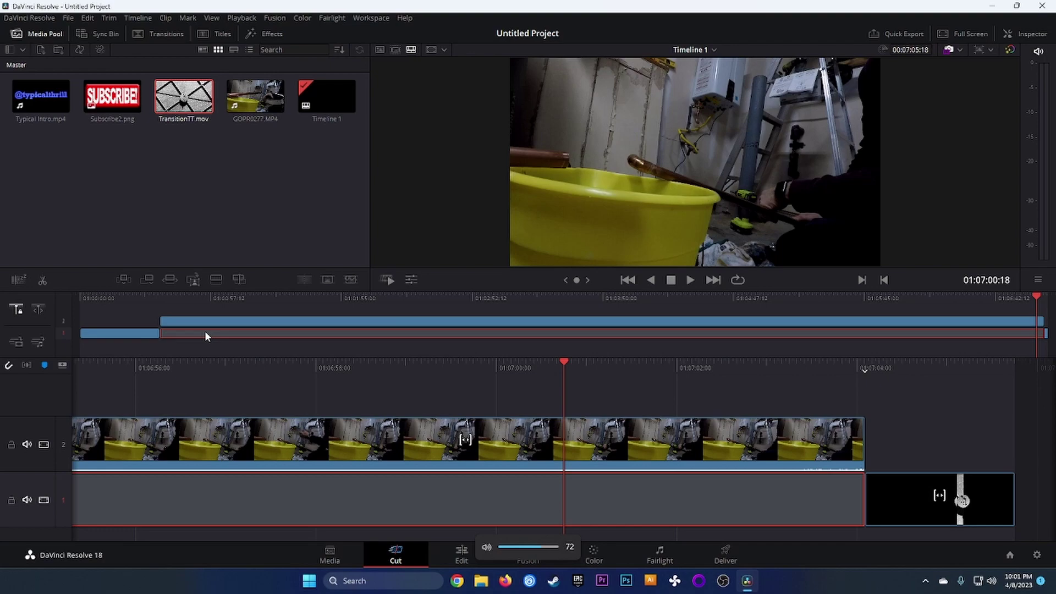
{"action": "key", "text": "Delete"}
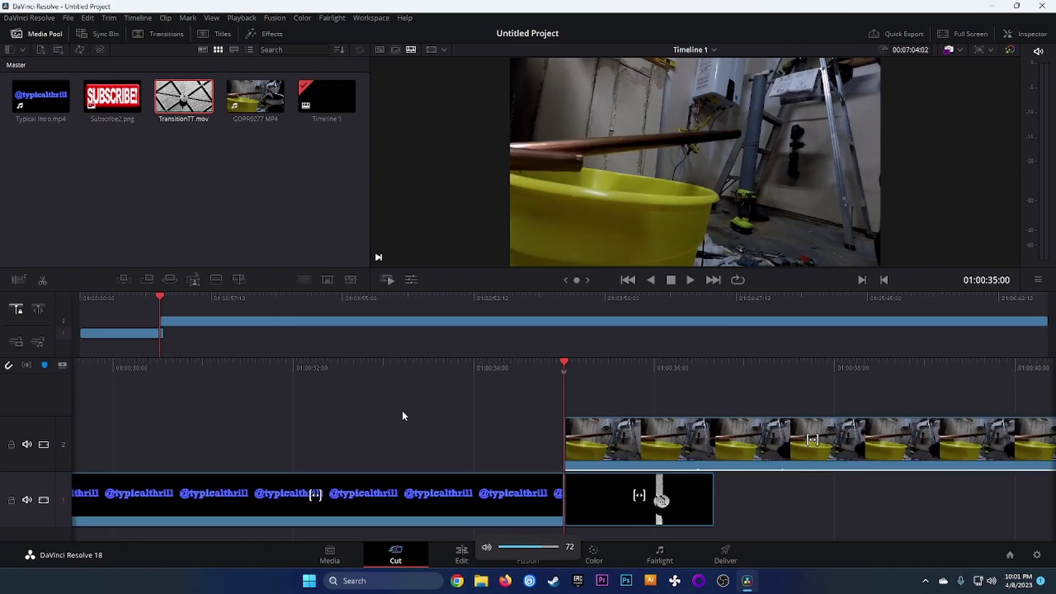
- Add a third video track to the timeline
{"action": "left_click_drag", "start_coordinate": [607, 503], "coordinate": [611, 542]}
{"action": "left_click", "coordinate": [62, 366]}
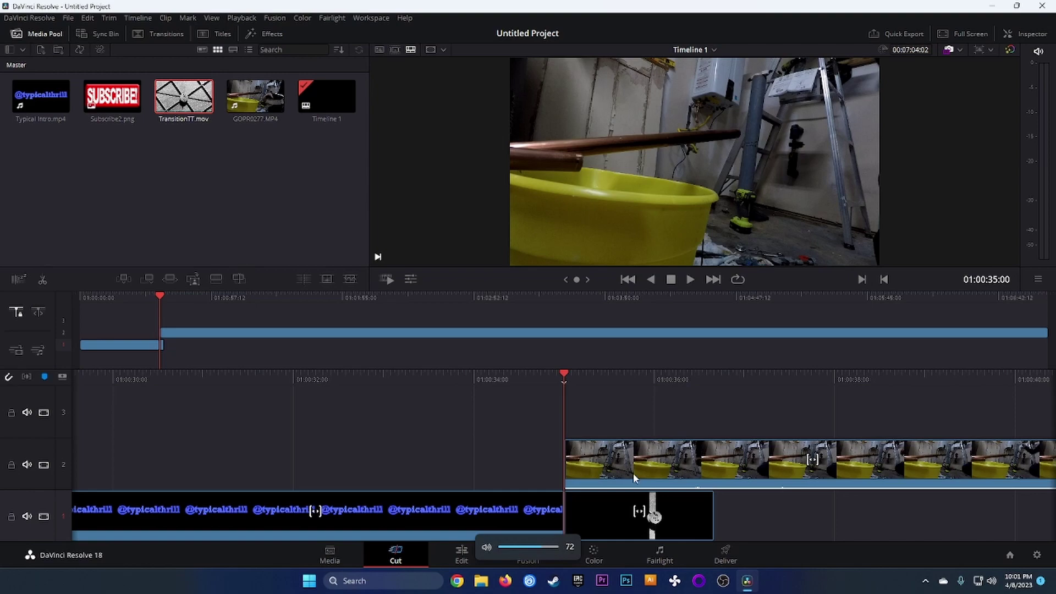
- Try to move the transition clip to another track and to an earlier point on track 1, and undo the move
{"action": "mouse_move", "coordinate": [589, 522]}
{"action": "left_mouse_down"}
{"action": "mouse_move", "coordinate": [602, 396]}
{"action": "mouse_move", "coordinate": [576, 518]}
{"action": "left_mouse_up"}
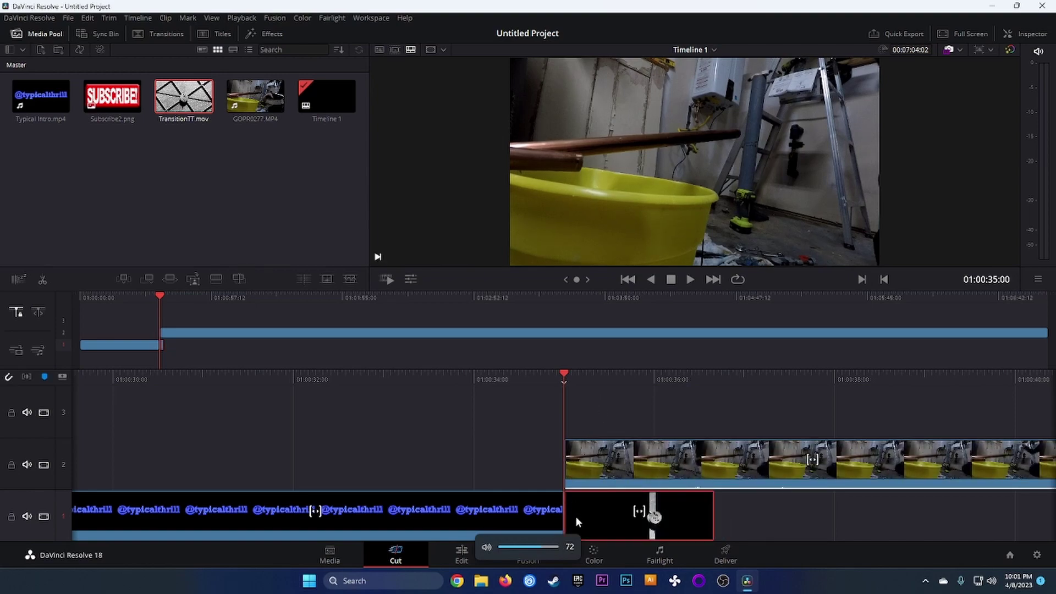
{"action": "left_click_drag", "start_coordinate": [589, 523], "coordinate": [587, 405]}
{"action": "mouse_move", "coordinate": [596, 517]}
{"action": "left_mouse_down"}
{"action": "mouse_move", "coordinate": [652, 526]}
{"action": "mouse_move", "coordinate": [597, 524]}
{"action": "left_mouse_up"}
{"action": "left_click", "coordinate": [724, 464]}
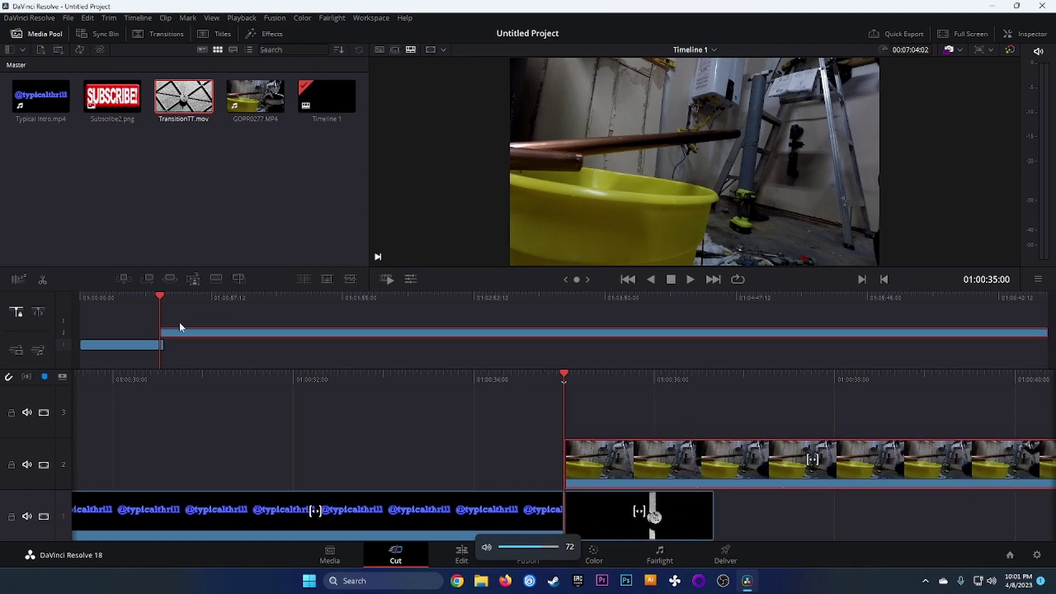
{"action": "left_click", "coordinate": [160, 342]}
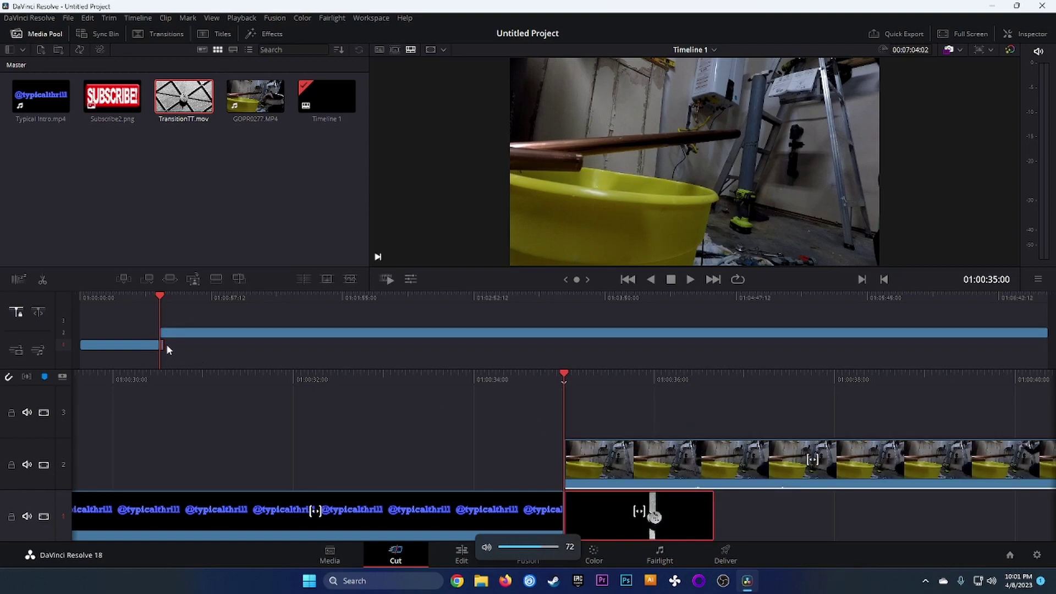
{"action": "left_click_drag", "start_coordinate": [161, 345], "coordinate": [140, 354]}
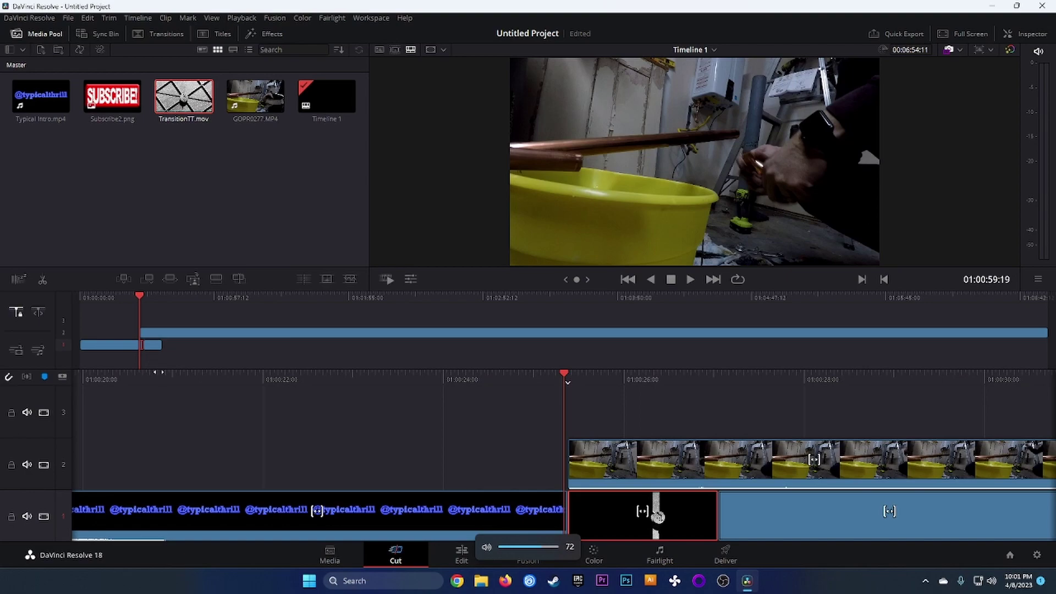
{"action": "key", "text": "ctrl+z"}
- Move the transition clip to the timeline's end and place the footage clip on track 3, starting where the intro ends
{"action": "left_click_drag", "start_coordinate": [160, 346], "coordinate": [1048, 352]}
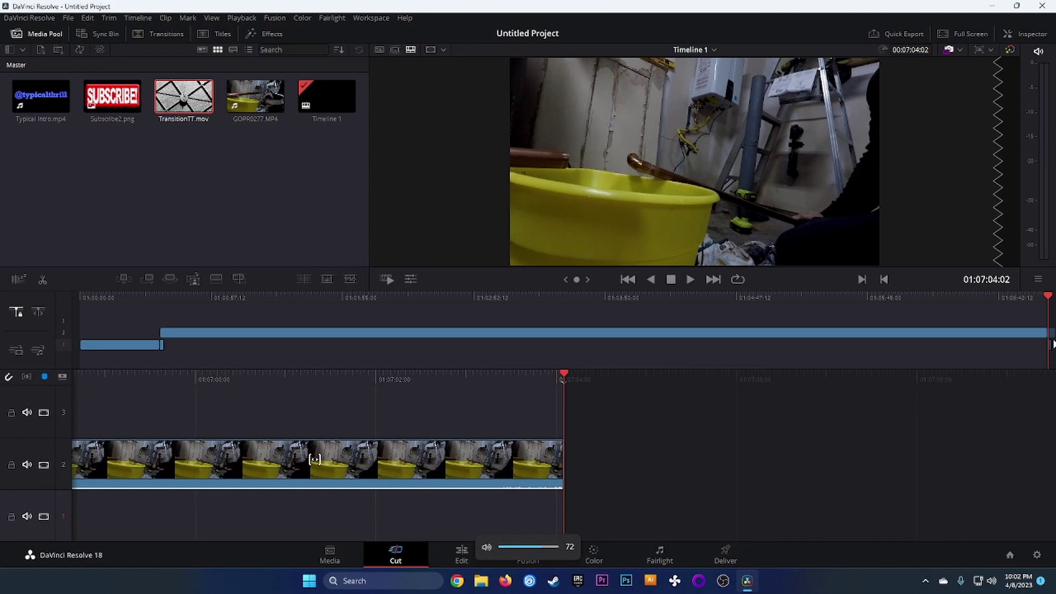
{"action": "left_click_drag", "start_coordinate": [1053, 339], "coordinate": [1053, 340]}
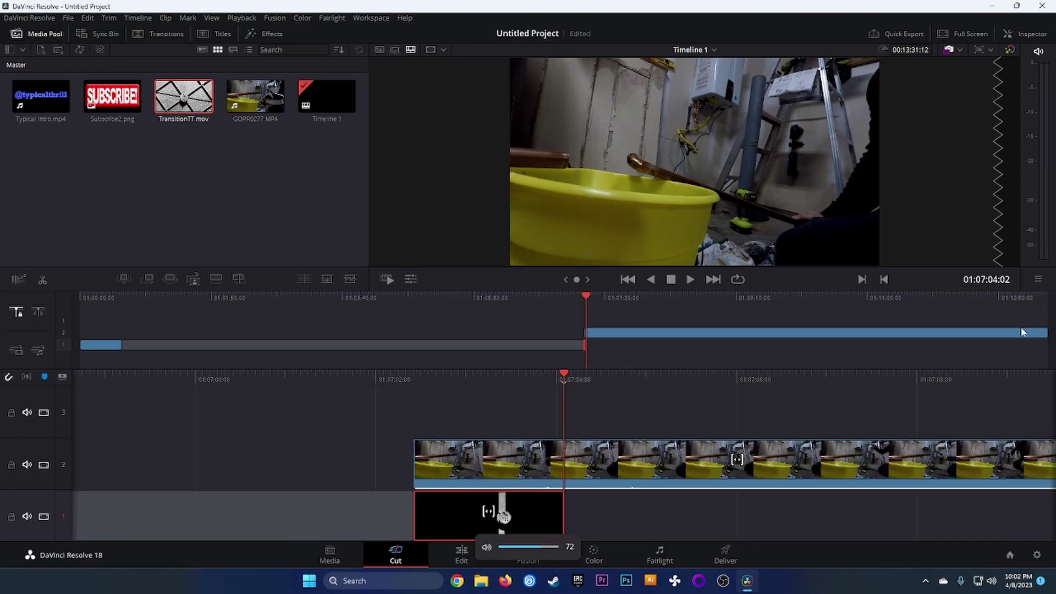
{"action": "left_click", "coordinate": [615, 334]}
{"action": "left_click_drag", "start_coordinate": [615, 333], "coordinate": [183, 321]}
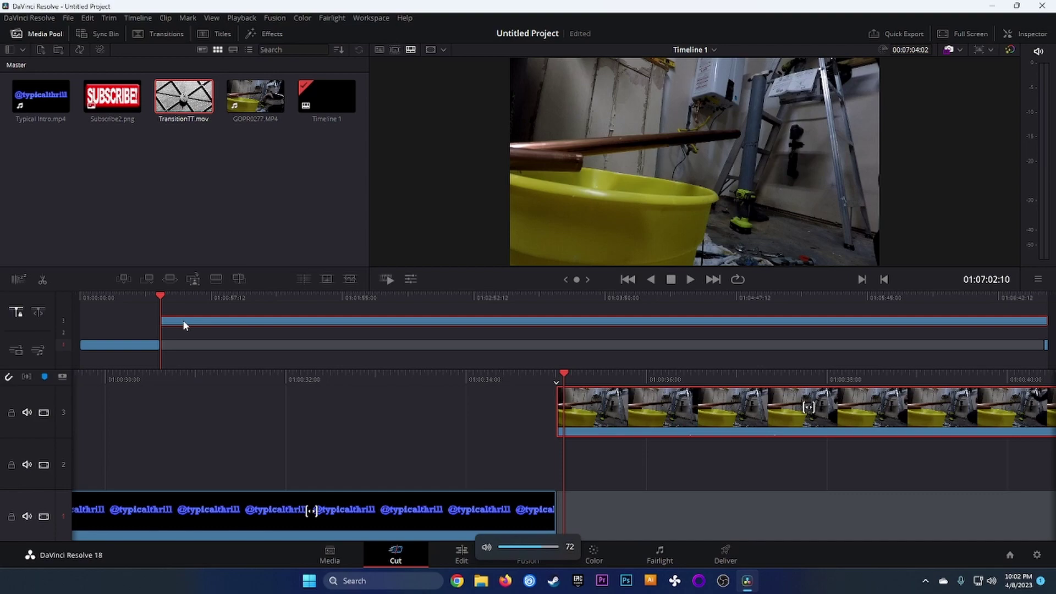
- Move the transition clip up to track 2 so that it starts directly where the footage ends
{"action": "left_click", "coordinate": [1046, 345]}
{"action": "left_click_drag", "start_coordinate": [1046, 341], "coordinate": [1046, 336]}
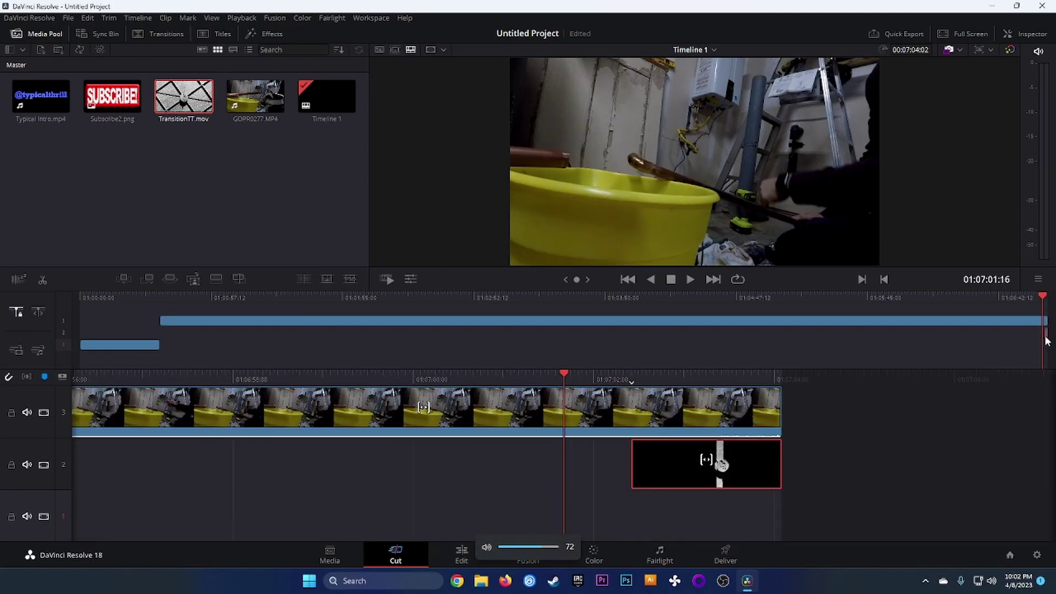
{"action": "left_click_drag", "start_coordinate": [738, 462], "coordinate": [892, 463]}
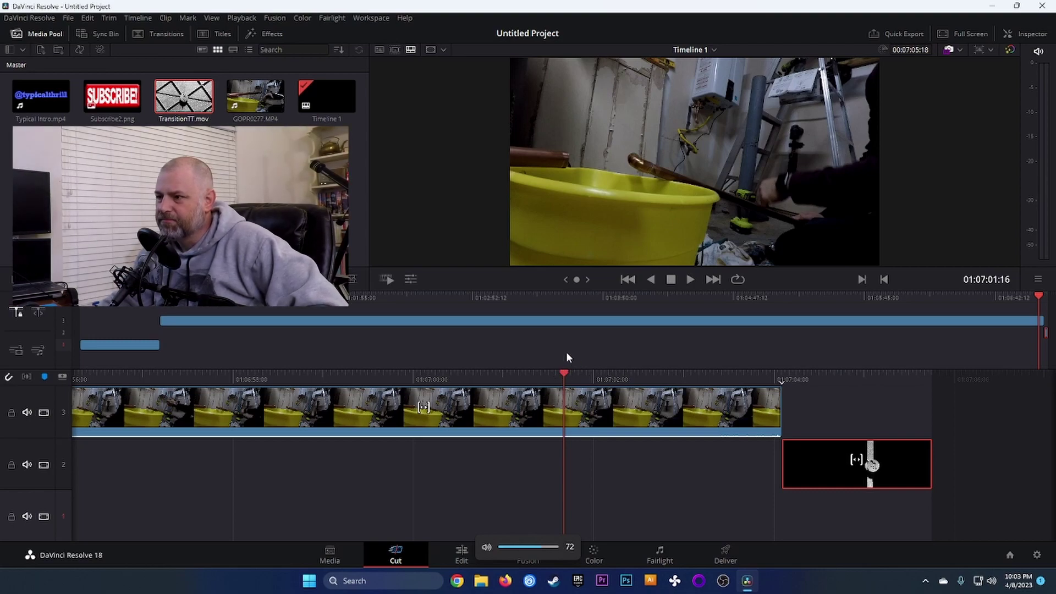
- Scrub through the footage from near its end back to the start of the timeline
{"action": "left_click_drag", "start_coordinate": [578, 378], "coordinate": [1018, 431]}
{"action": "left_click_drag", "start_coordinate": [449, 457], "coordinate": [597, 467]}
{"action": "left_click_drag", "start_coordinate": [566, 373], "coordinate": [1023, 385]}
{"action": "left_click_drag", "start_coordinate": [281, 373], "coordinate": [624, 381]}
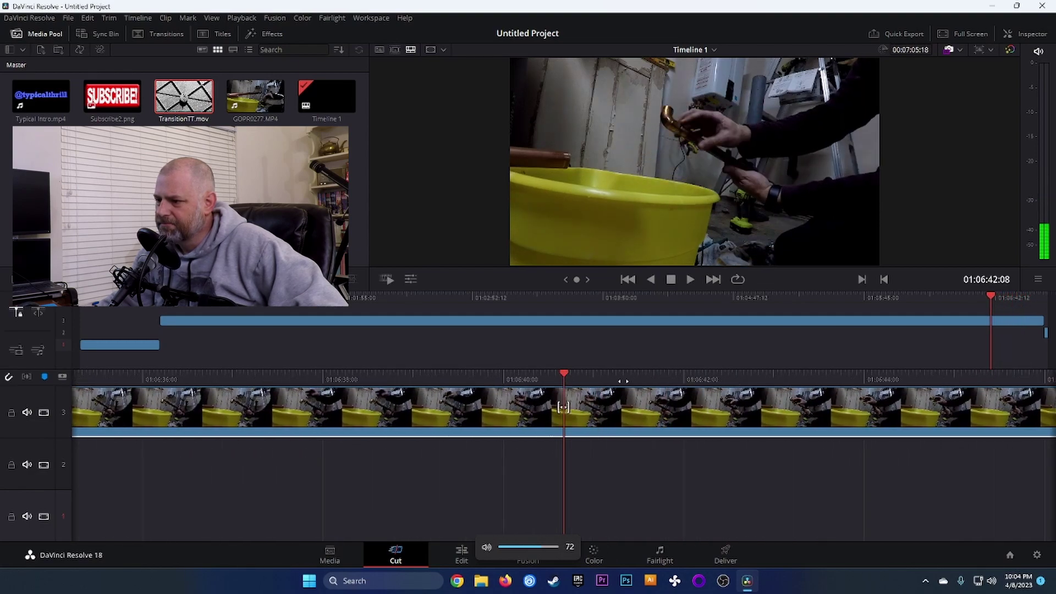
{"action": "left_click_drag", "start_coordinate": [203, 378], "coordinate": [764, 376]}
{"action": "left_click_drag", "start_coordinate": [123, 374], "coordinate": [633, 371]}
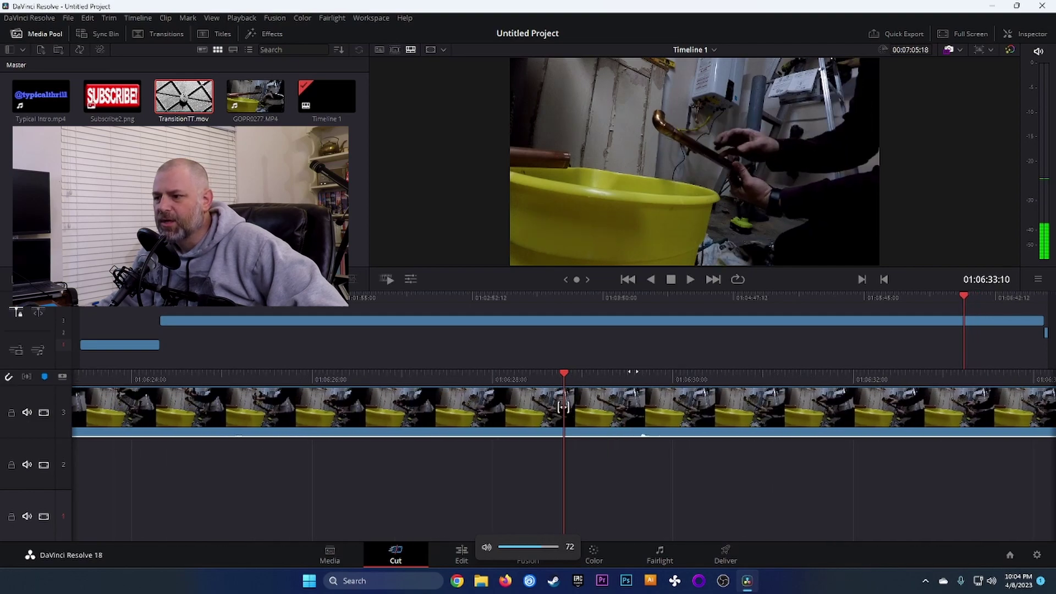
{"action": "left_click_drag", "start_coordinate": [964, 297], "coordinate": [952, 299]}
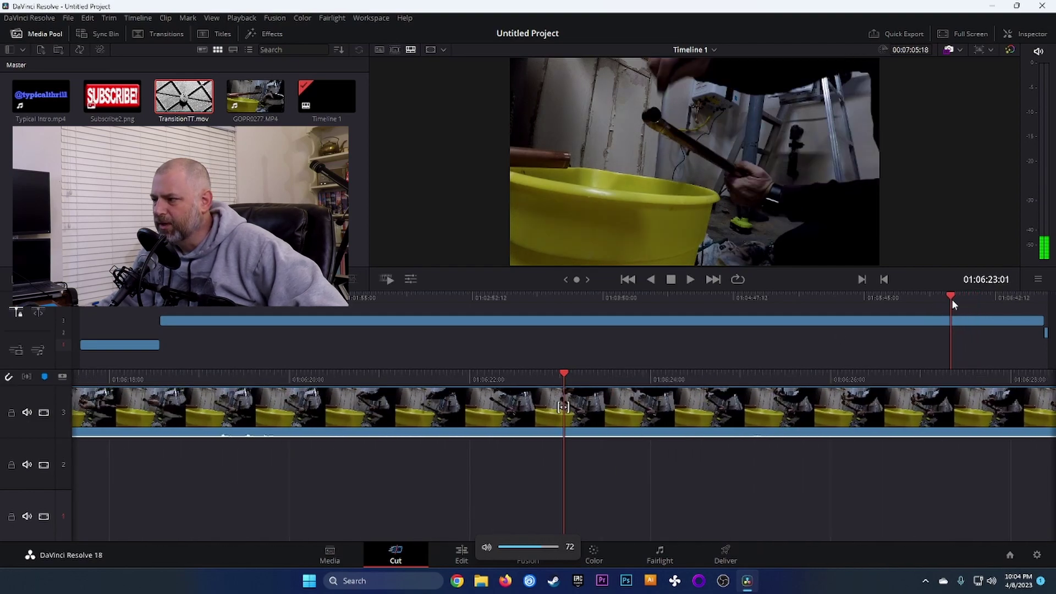
{"action": "left_click_drag", "start_coordinate": [948, 295], "coordinate": [158, 313]}
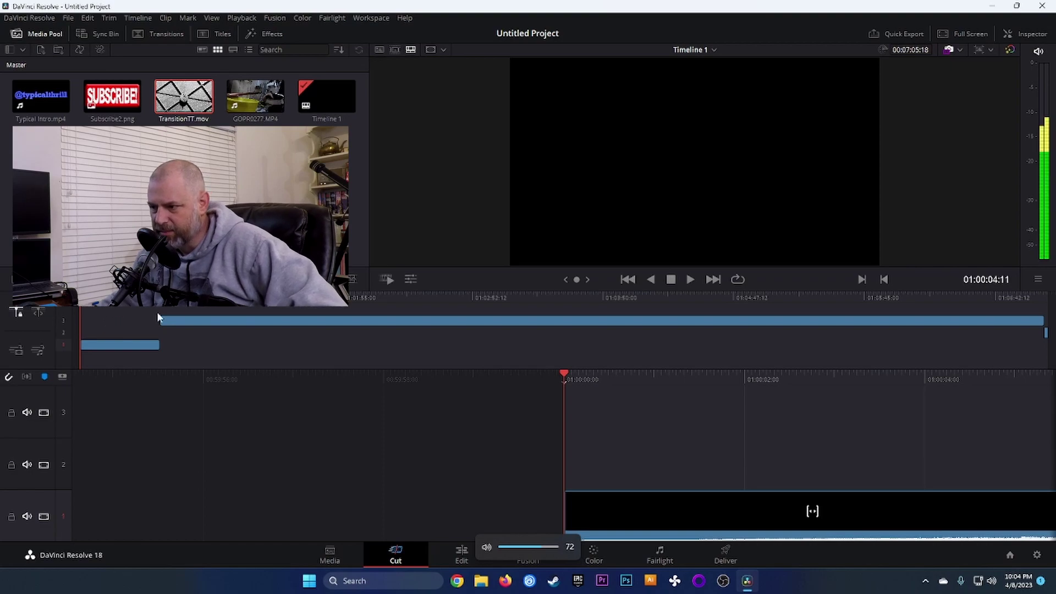
- Play the intro clip from the beginning to examine where the footage should come in
{"action": "left_click", "coordinate": [671, 282]}
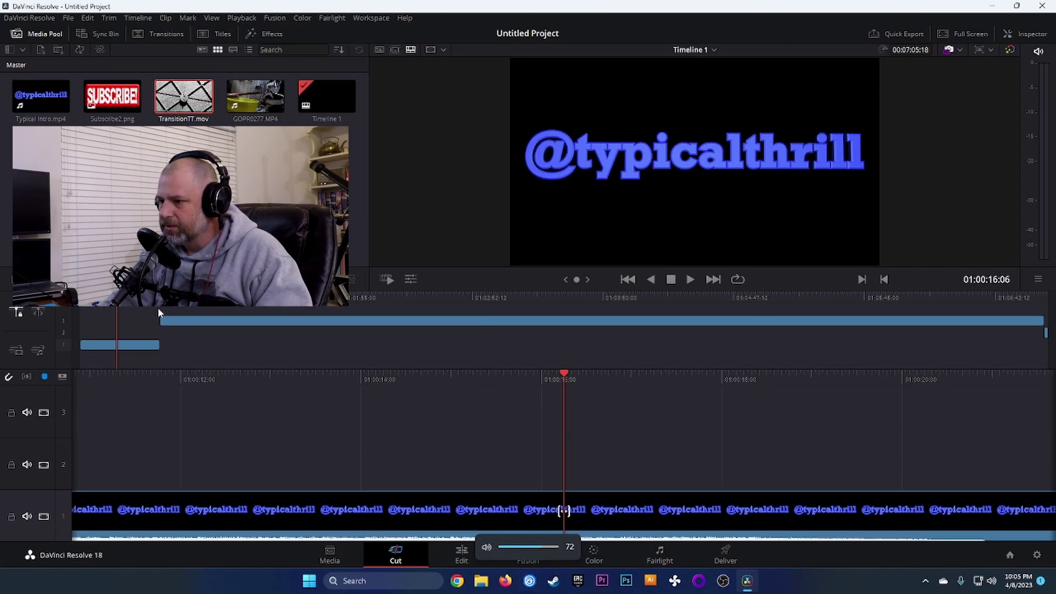
{"action": "key", "text": "Home"}
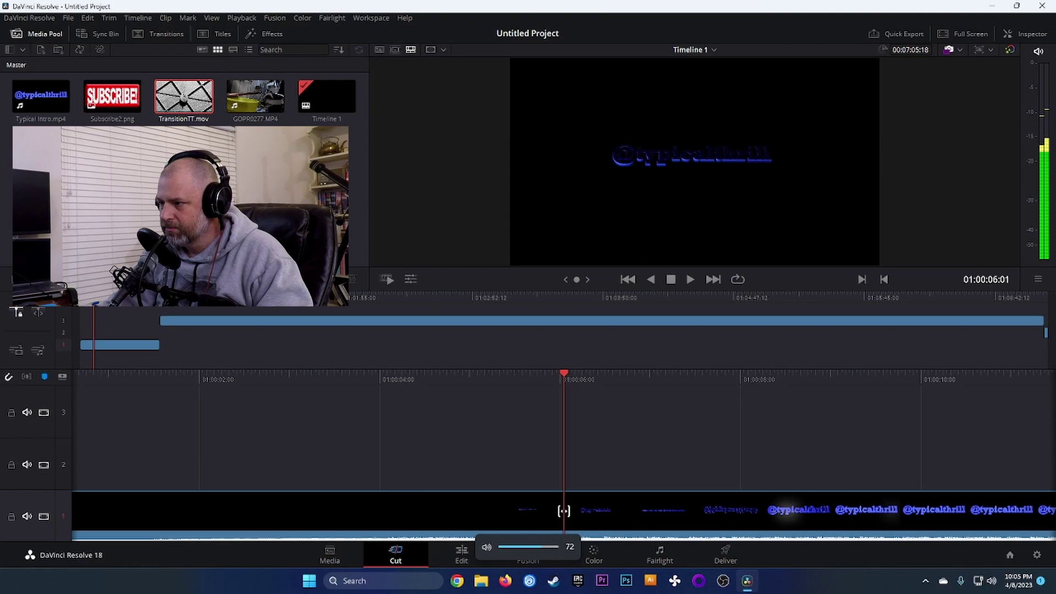
{"action": "key", "text": "Home"}
{"action": "key", "text": "space"}
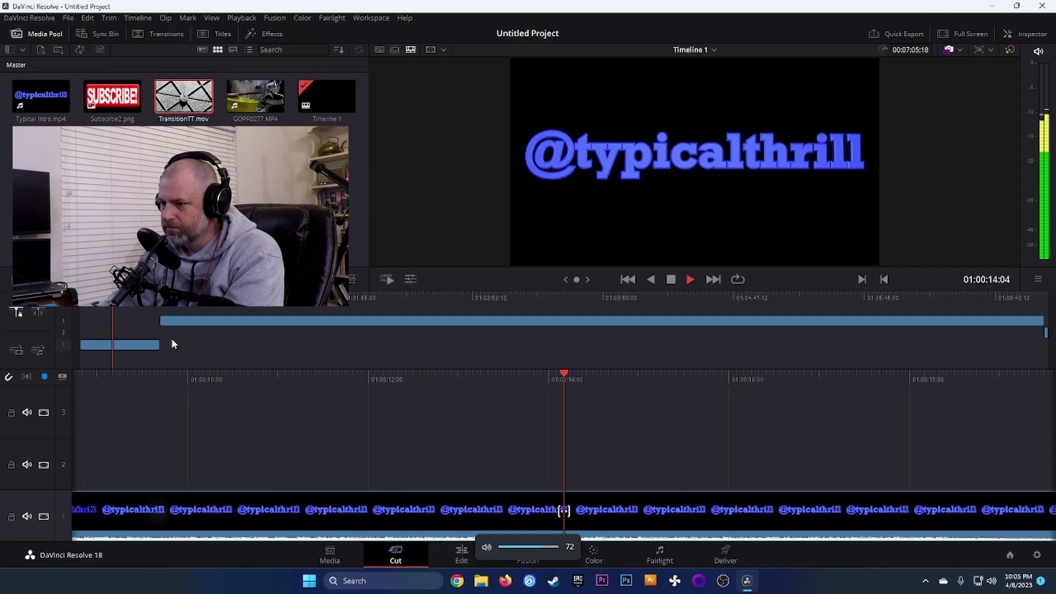
{"action": "key", "text": "space"}
- Move the footage clip on track 3 earlier so that it overlaps the intro, starting at about 01:00:16:15
{"action": "left_click", "coordinate": [219, 321]}
{"action": "key", "text": "space"}
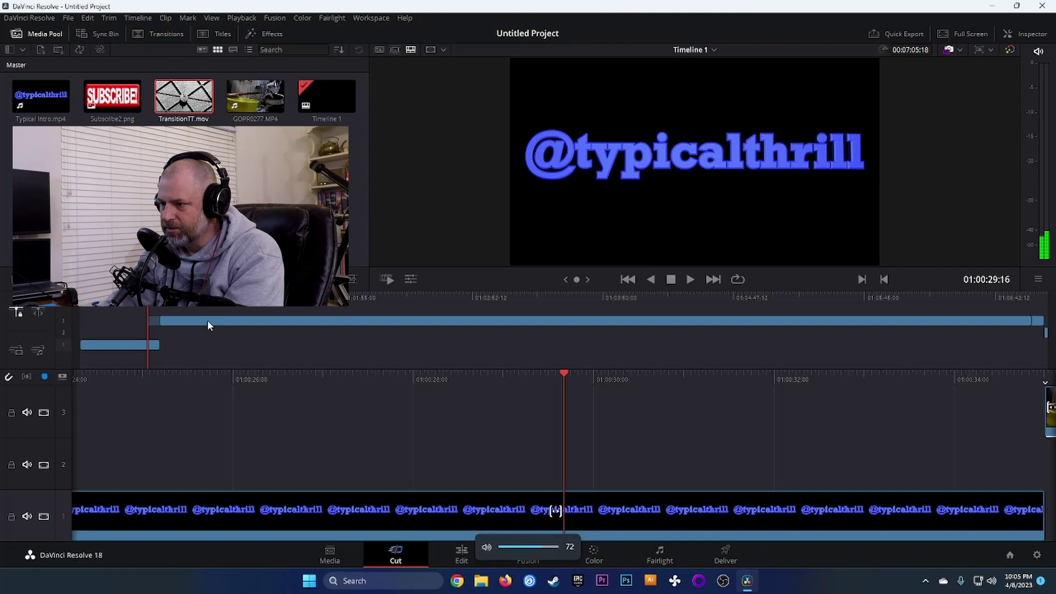
{"action": "left_click_drag", "start_coordinate": [181, 324], "coordinate": [178, 324]}
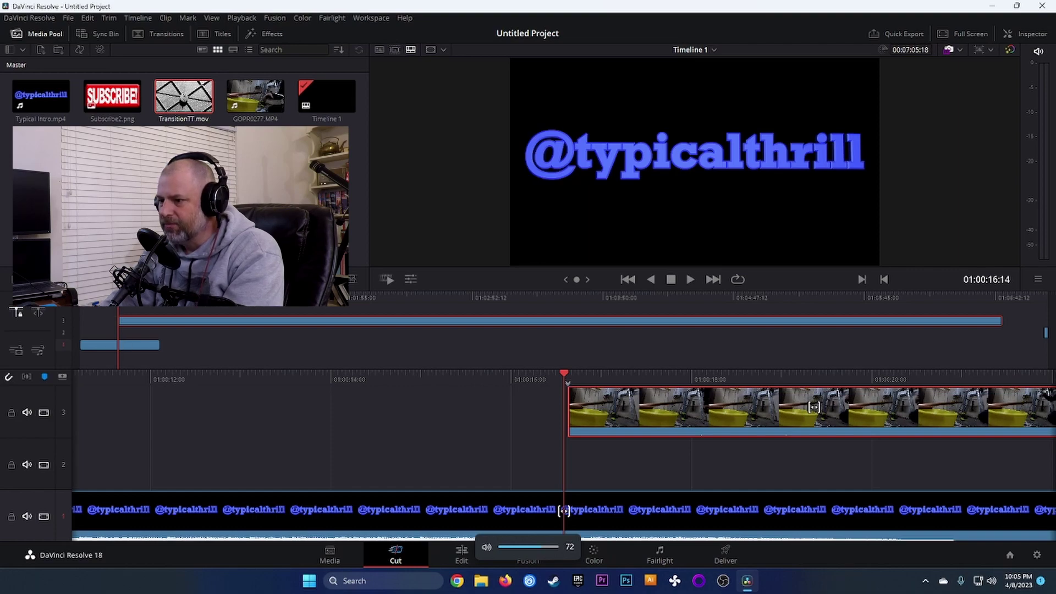
- Play the timeline from about 01:00:11:17 to check the cut from the intro into the footage
{"action": "key", "text": "Right"}
{"action": "left_click", "coordinate": [107, 300]}
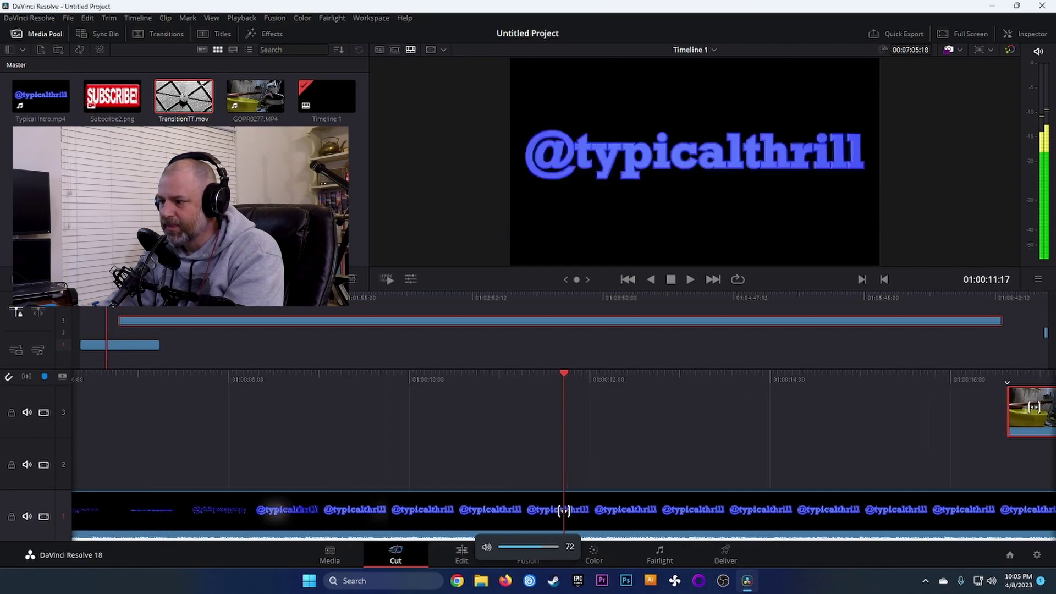
{"action": "key", "text": "space"}
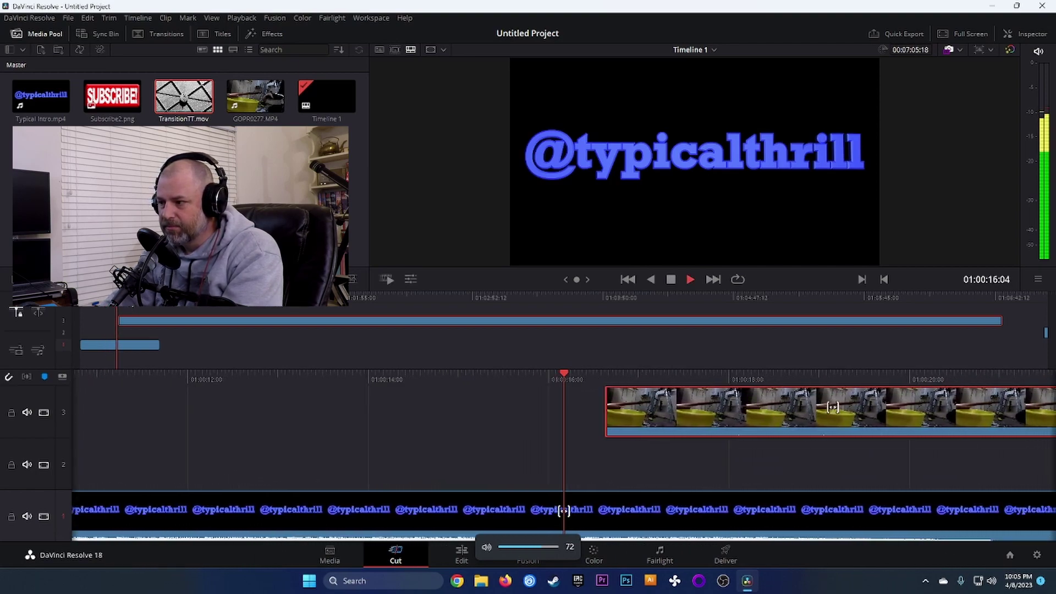
{"action": "key", "text": "space"}
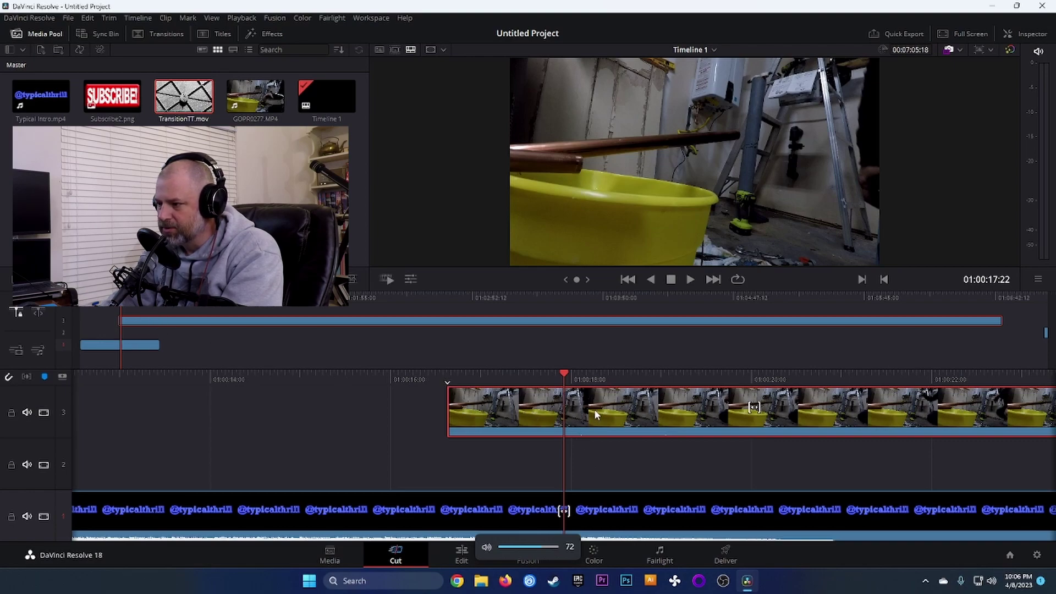
- Move the footage clip on track 3 to start at the playhead at 01:00:17:22, and play the result
{"action": "left_click_drag", "start_coordinate": [594, 412], "coordinate": [705, 413]}
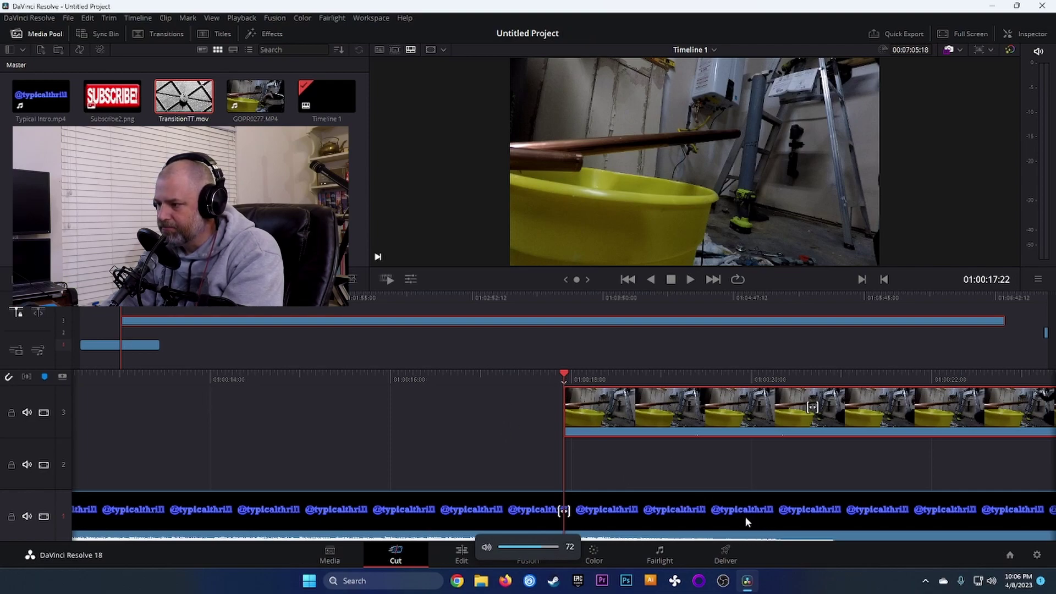
{"action": "key", "text": "space"}
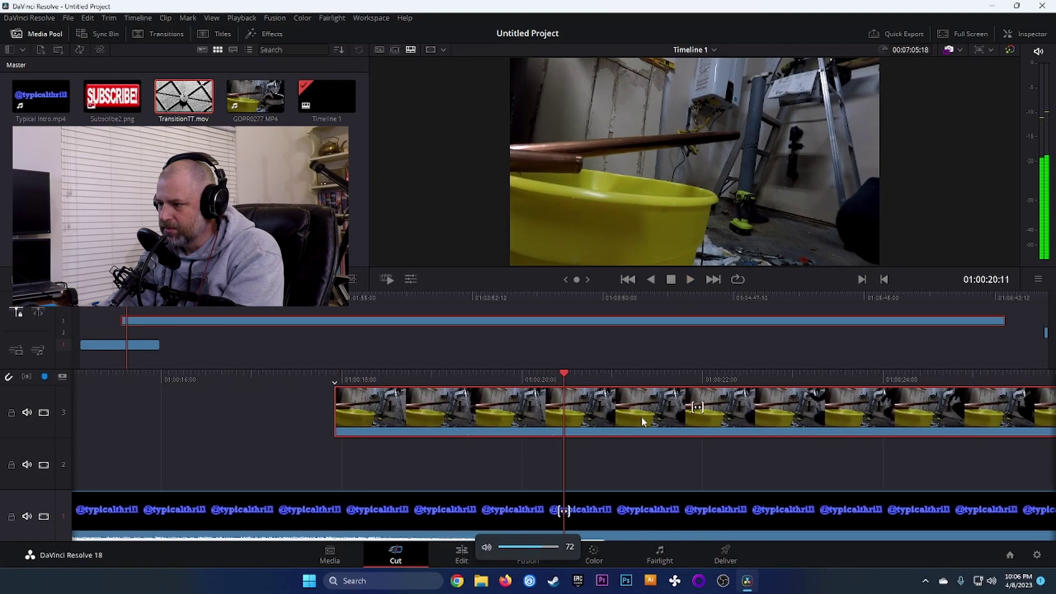
{"action": "key", "text": "space"}
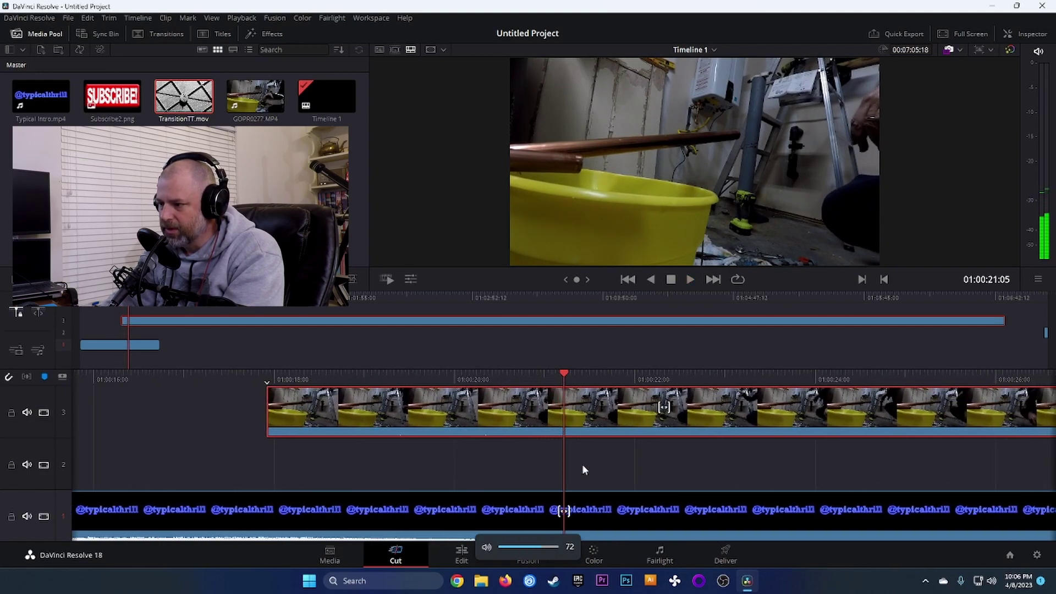
- Undo the last move of the footage clip on track 3 and place the playhead on the clip's start at 01:00:16:15
{"action": "left_click", "coordinate": [587, 508]}
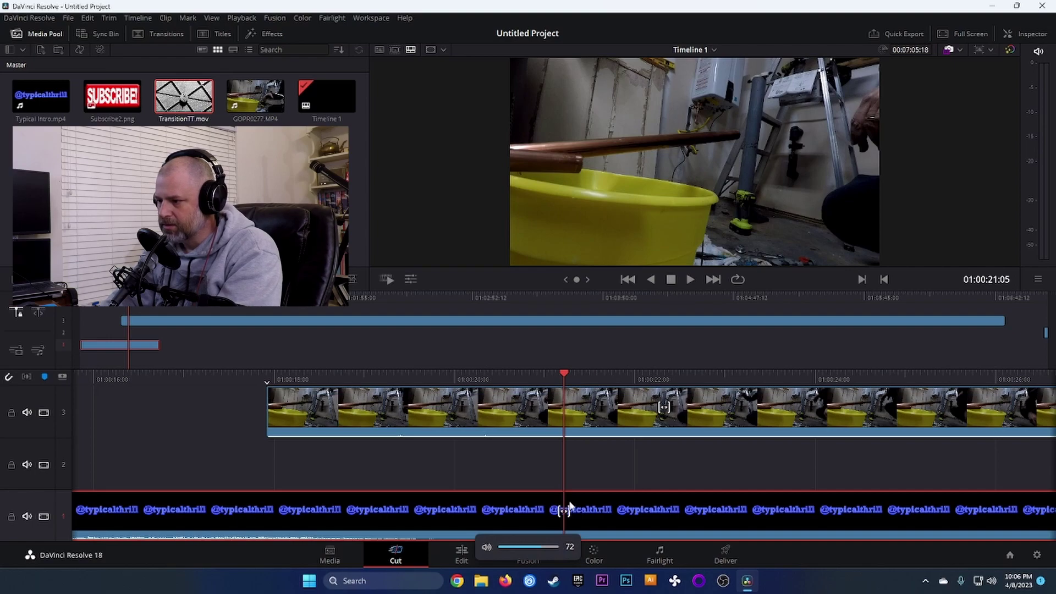
{"action": "left_click_drag", "start_coordinate": [651, 505], "coordinate": [658, 504]}
{"action": "key", "text": "v"}
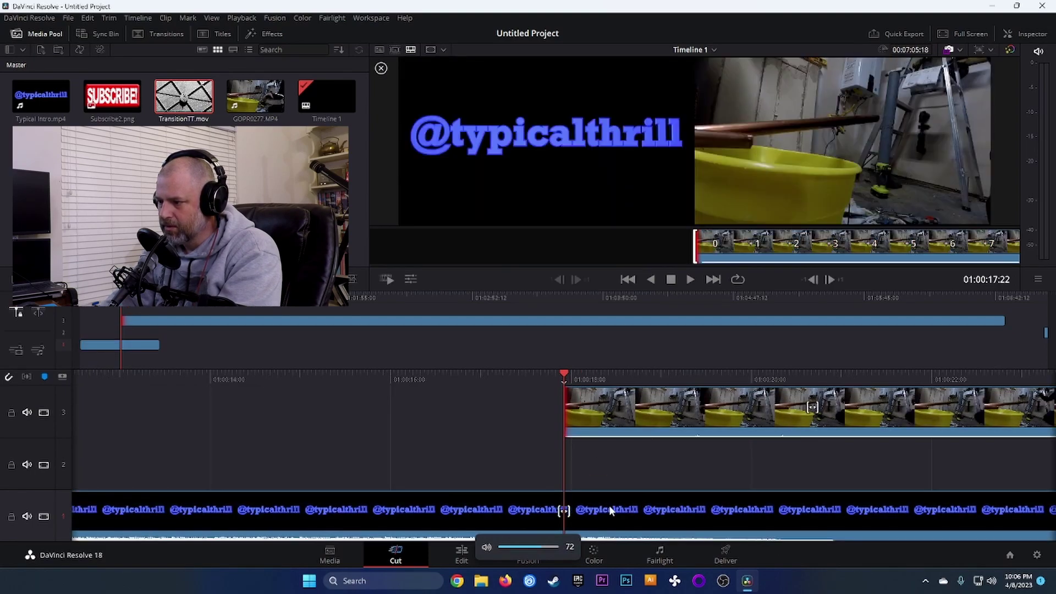
{"action": "key", "text": "ctrl+z"}
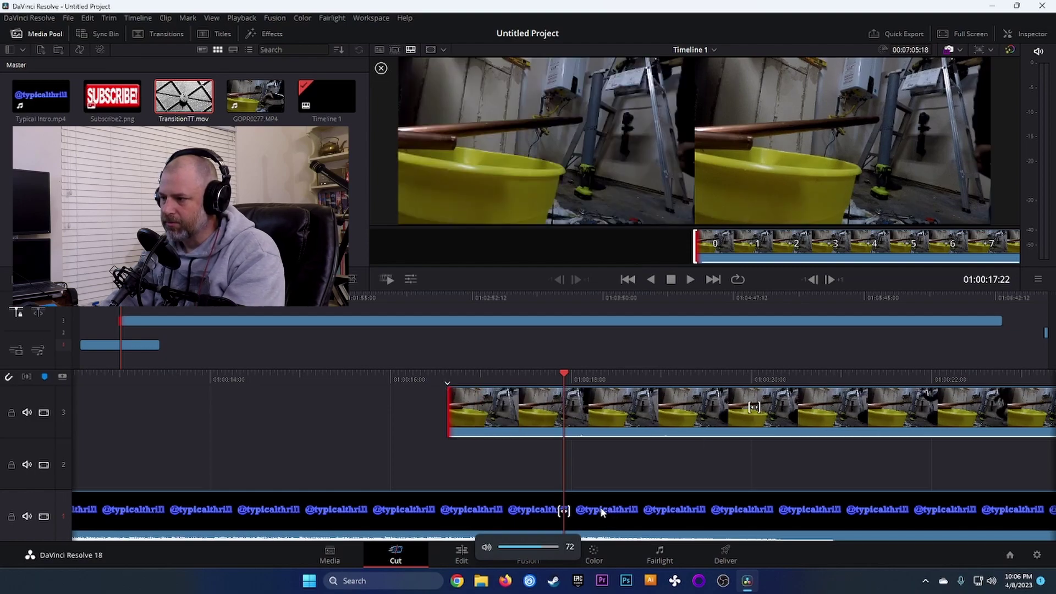
{"action": "key", "text": "ctrl+s"}
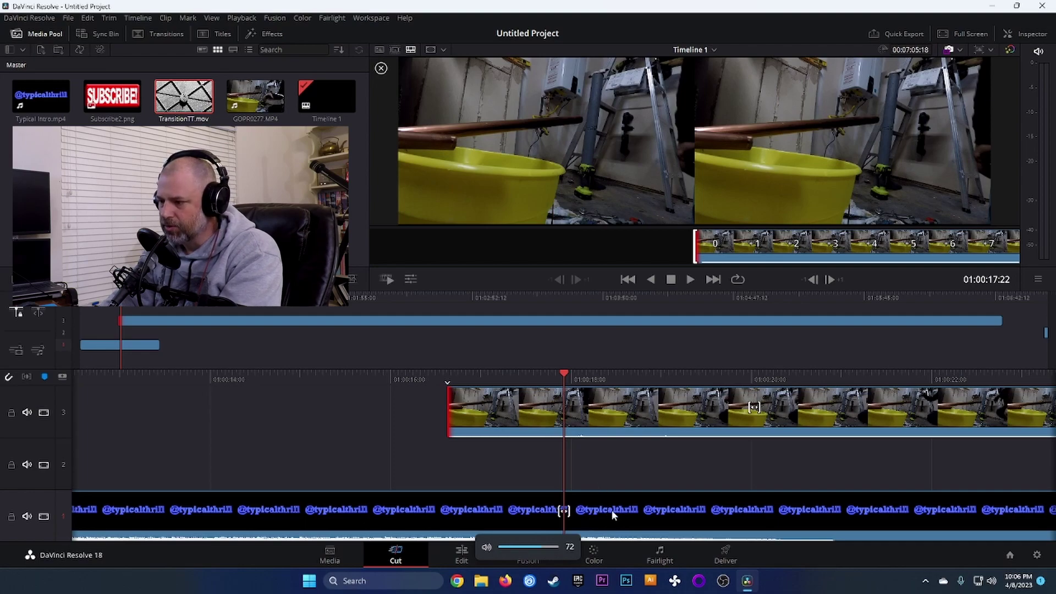
{"action": "key", "text": "Up"}
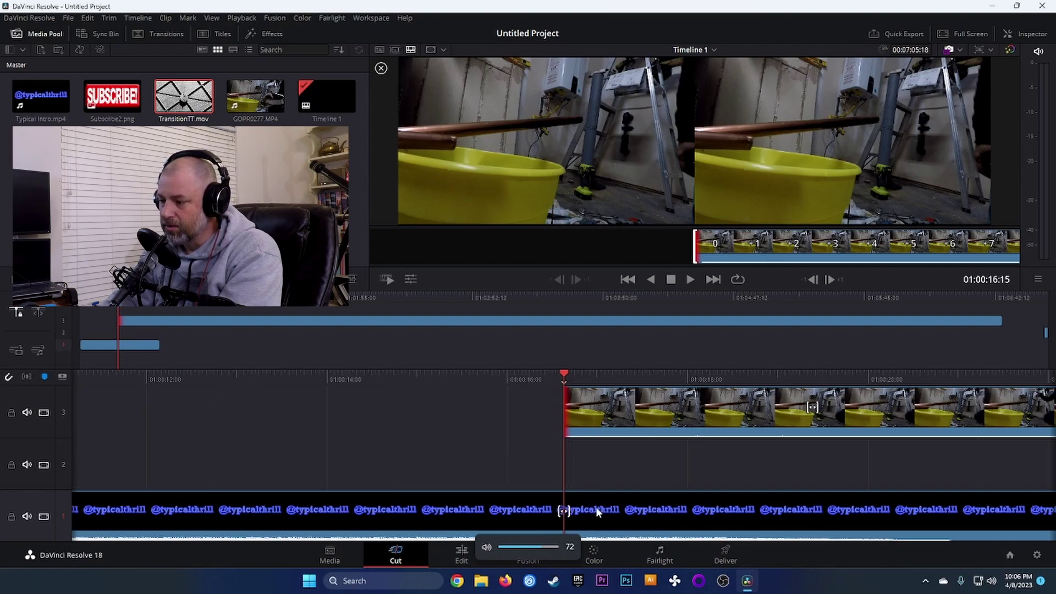
- Undo the earlier repositioning of the footage clip as well, and redo it to restore the overlap with the intro
{"action": "key", "text": "ctrl+z"}
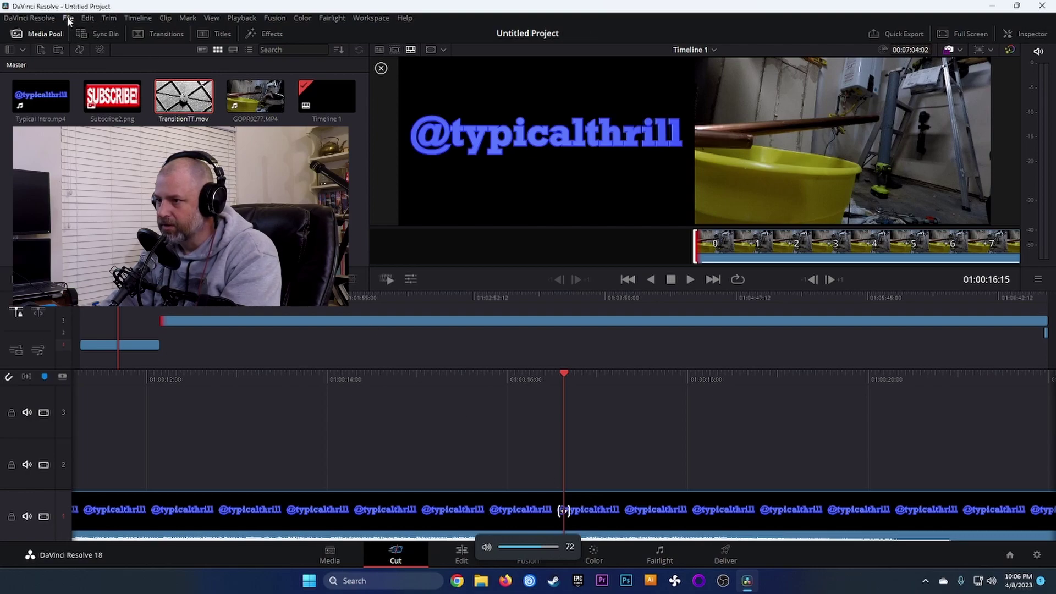
{"action": "left_click", "coordinate": [69, 19]}
{"action": "mouse_move", "coordinate": [87, 22]}
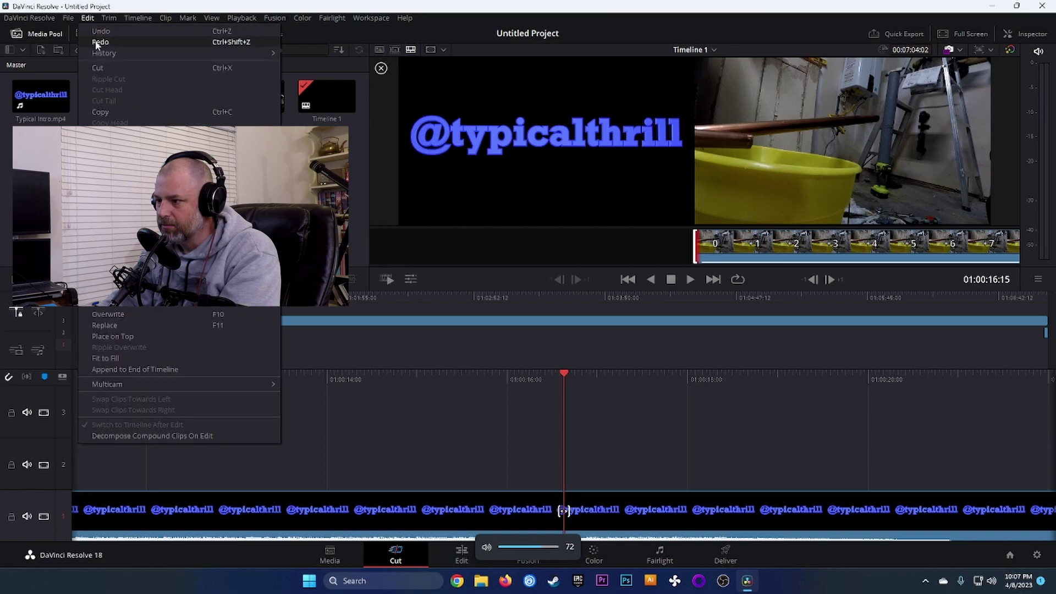
{"action": "left_click", "coordinate": [97, 43]}
{"action": "left_click", "coordinate": [88, 18]}
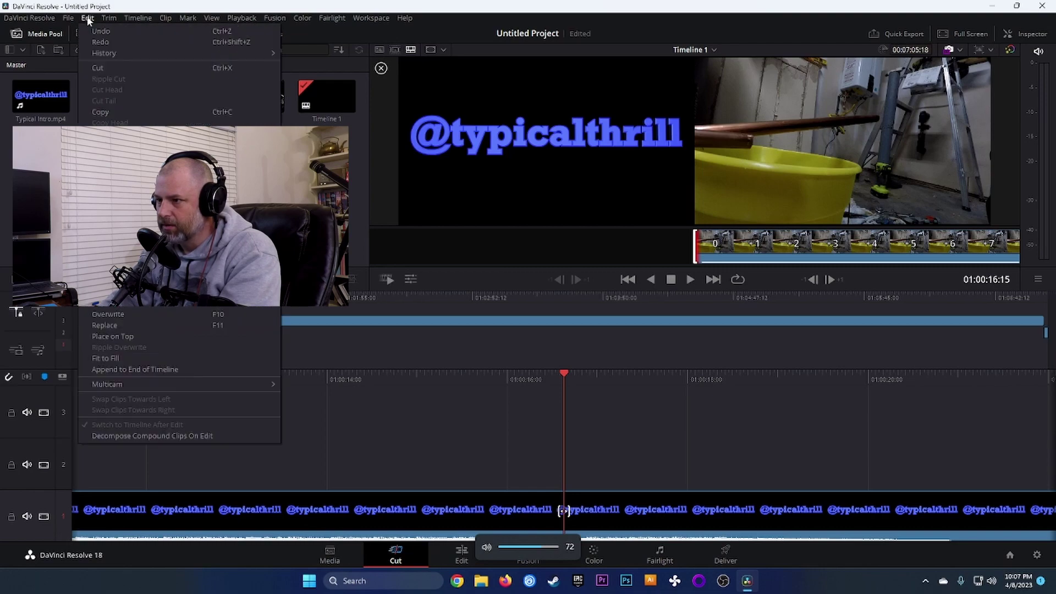
{"action": "left_click", "coordinate": [101, 42]}
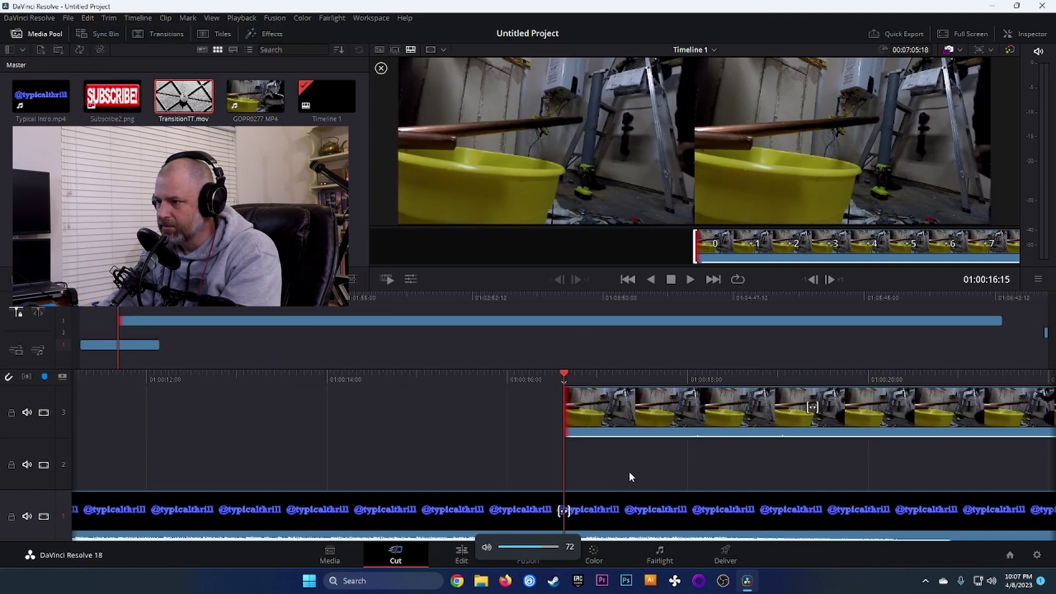
- Play the timeline from 01:00:16:15 and replay the section around 01:00:21:00 to examine where the intro should end
{"action": "key", "text": "space"}
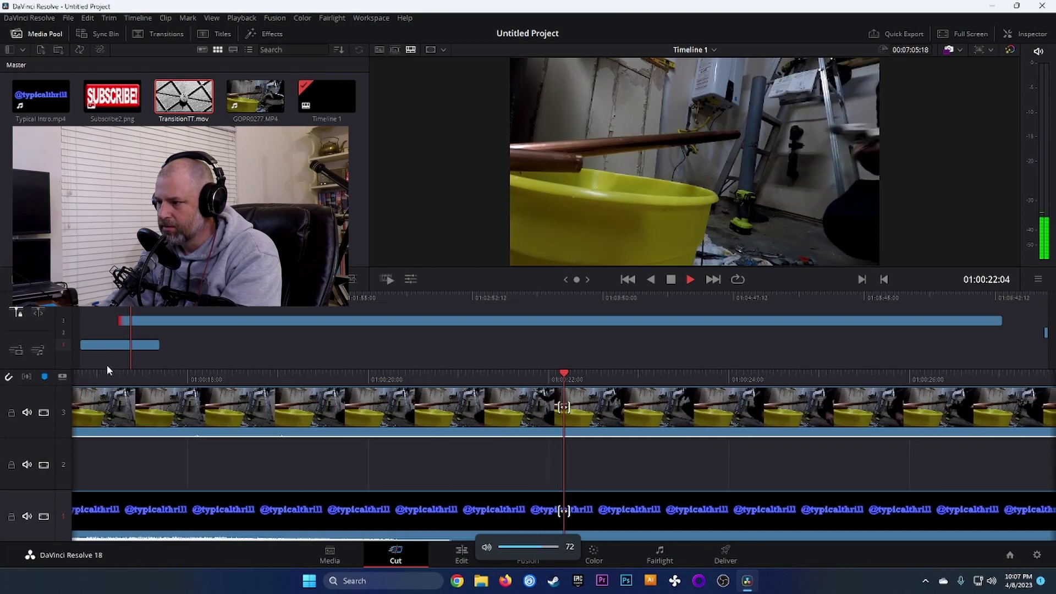
{"action": "key", "text": "space"}
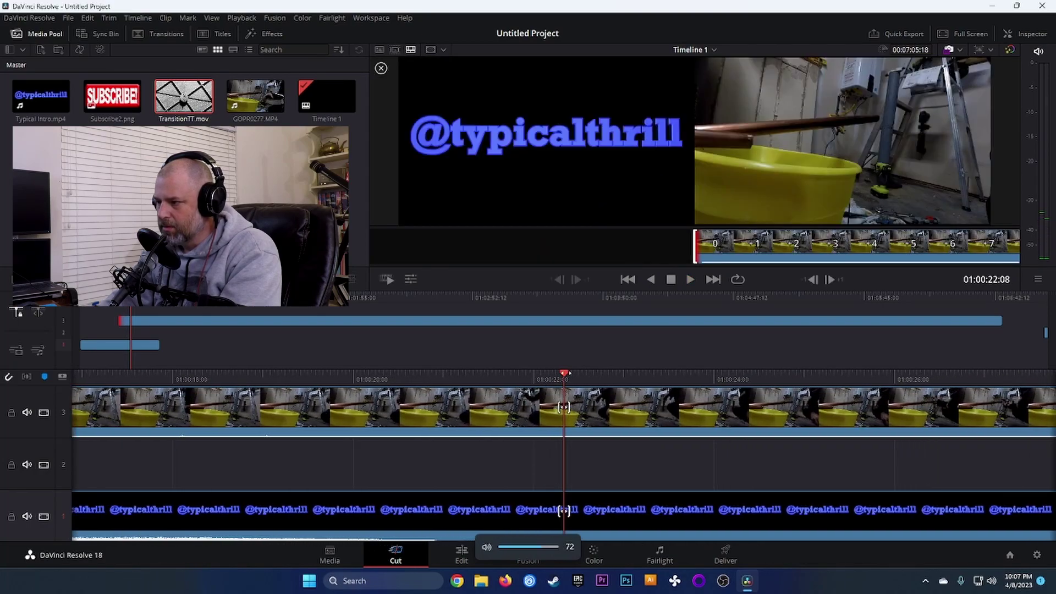
{"action": "key", "text": "space"}
{"action": "left_click", "coordinate": [564, 512]}
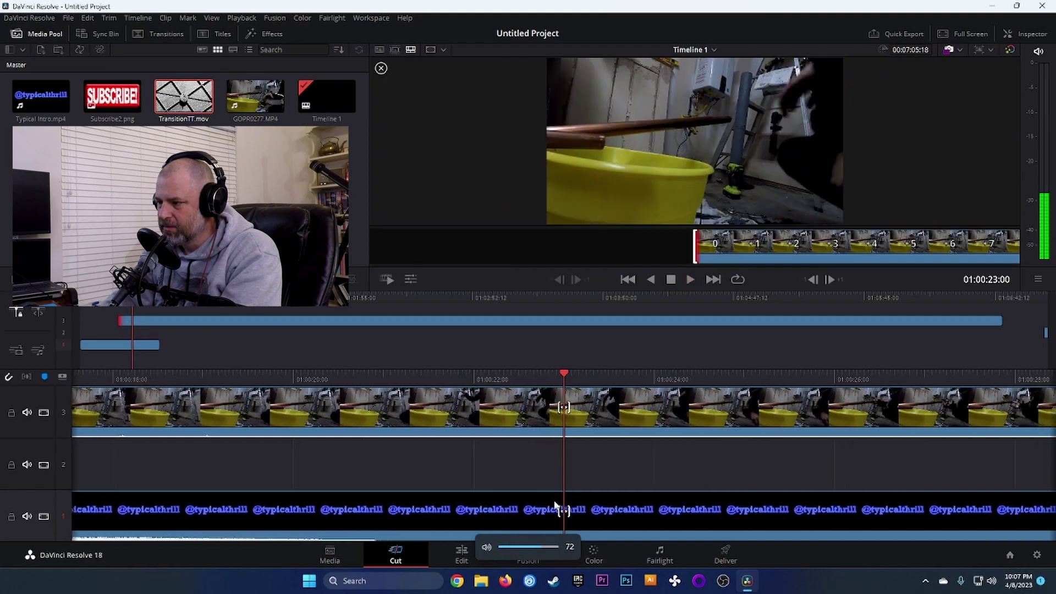
{"action": "left_click_drag", "start_coordinate": [565, 376], "coordinate": [701, 401]}
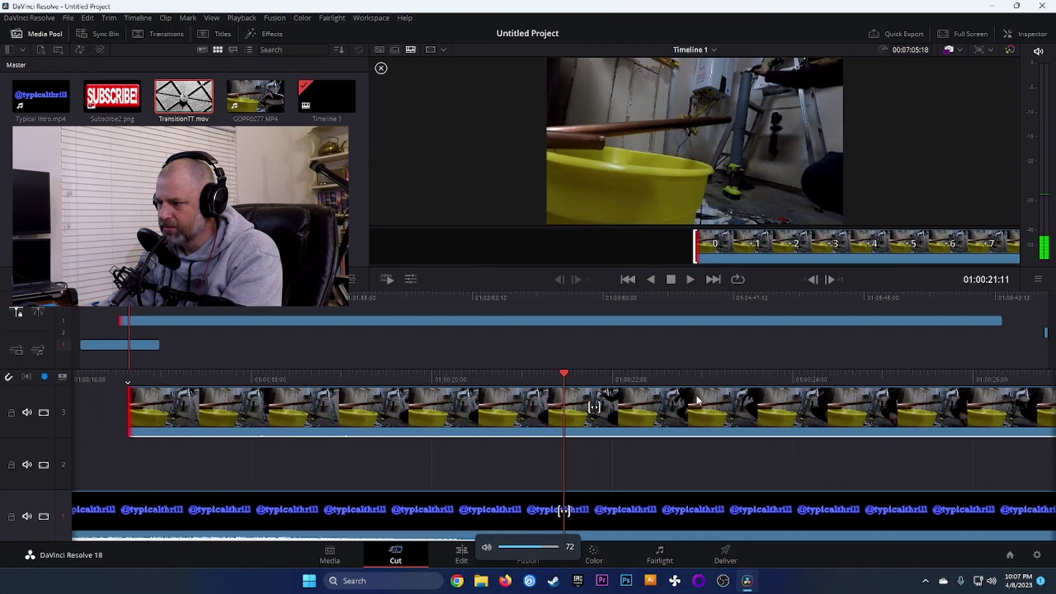
{"action": "left_click", "coordinate": [564, 374]}
{"action": "key", "text": "space"}
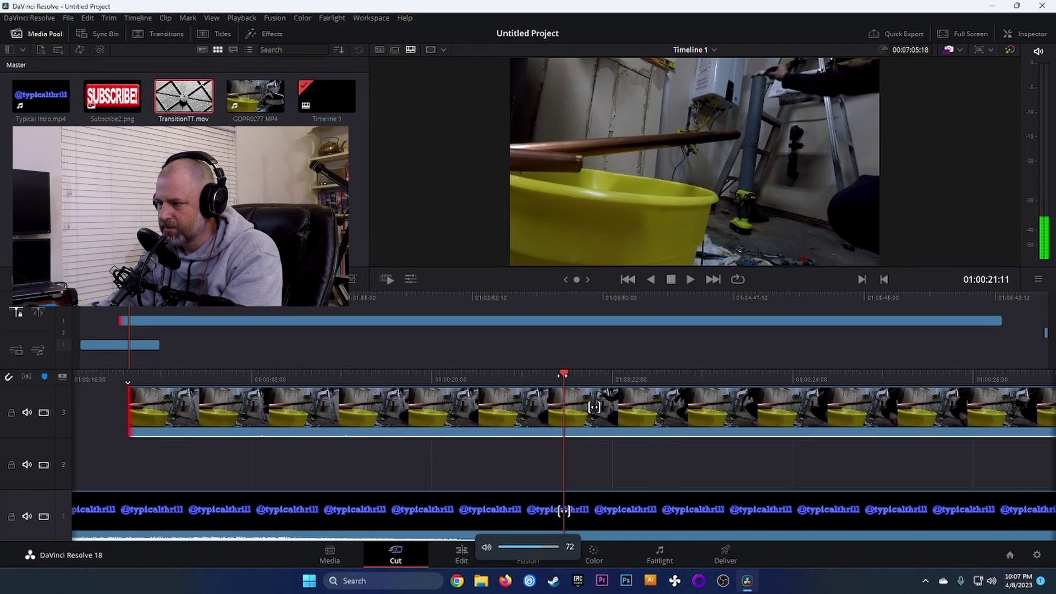
{"action": "left_click_drag", "start_coordinate": [349, 375], "coordinate": [634, 407]}
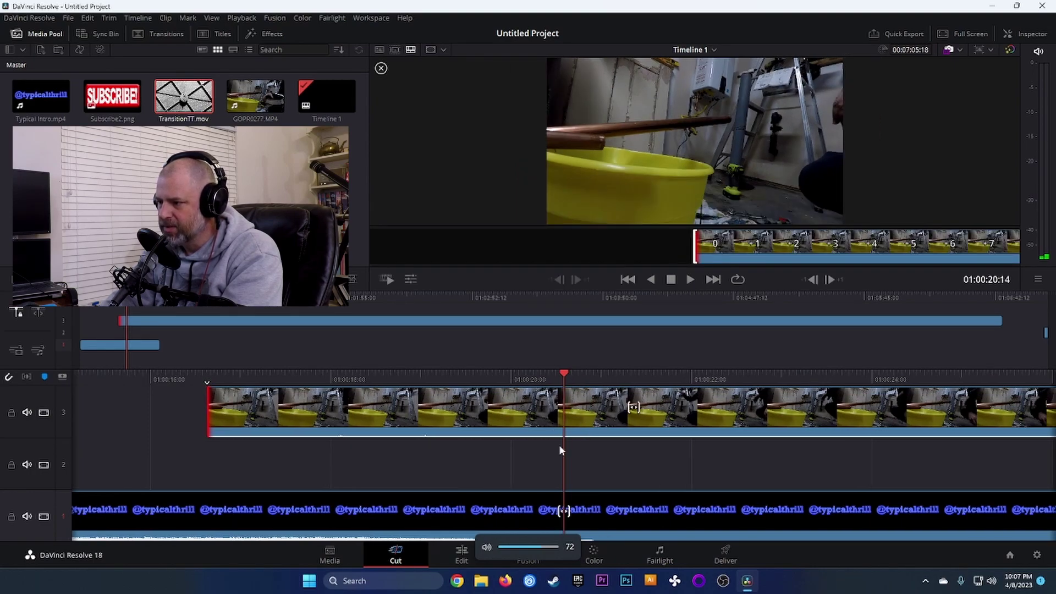
{"action": "key", "text": "space"}
- Try to move the footage clip on track 3 to start at about 01:00:17:05, and undo the move
{"action": "left_click", "coordinate": [577, 397]}
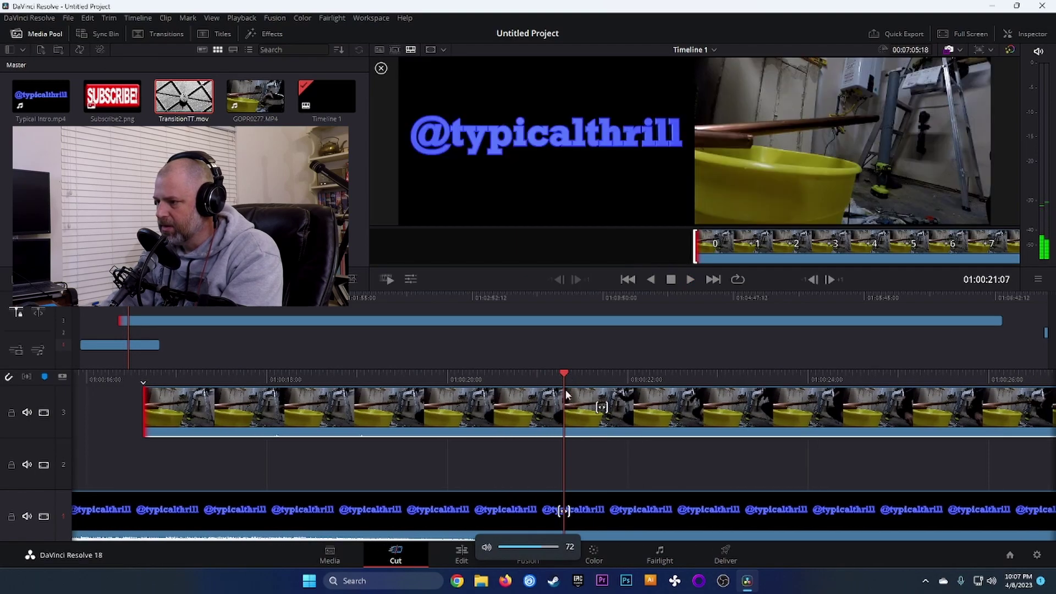
{"action": "left_click_drag", "start_coordinate": [435, 403], "coordinate": [486, 403]}
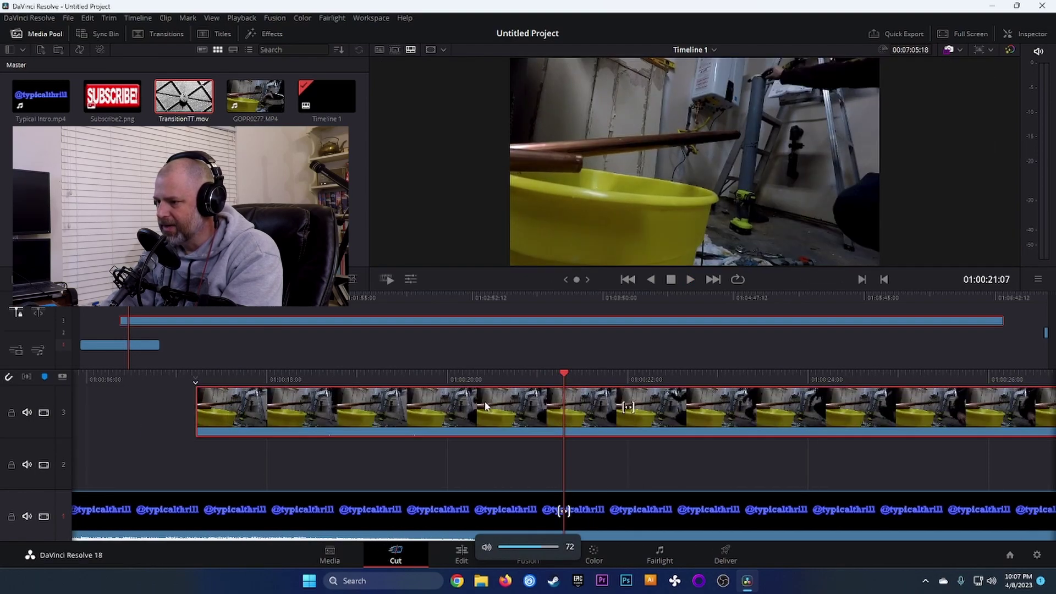
{"action": "key", "text": "ctrl+z"}
- Replay the overlap of intro and footage from about 01:00:20:00 and stop the playhead at 01:00:21:17
{"action": "left_click_drag", "start_coordinate": [379, 453], "coordinate": [460, 460]}
{"action": "left_click_drag", "start_coordinate": [541, 372], "coordinate": [631, 377]}
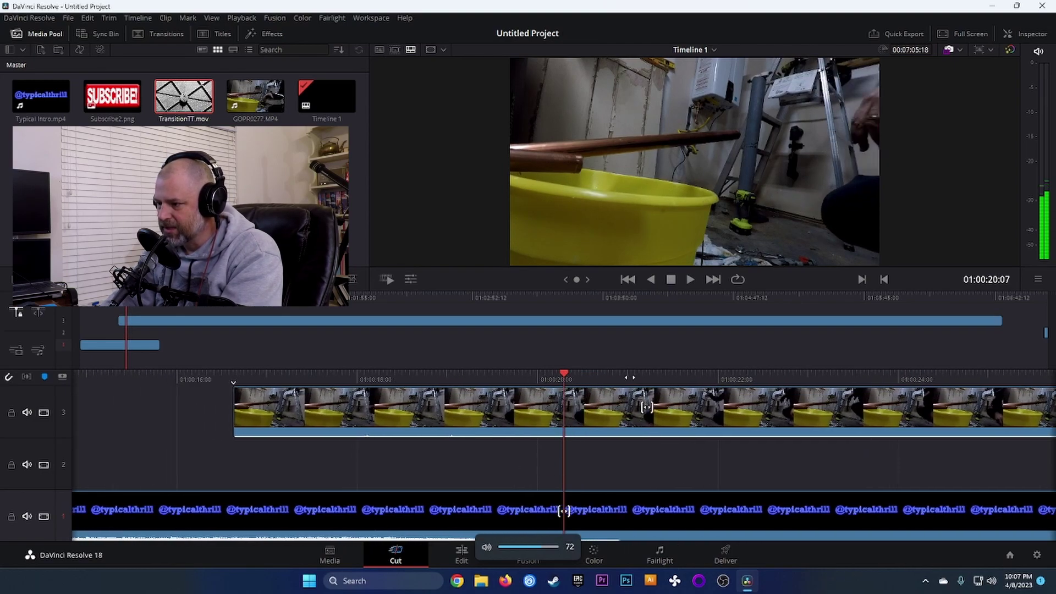
{"action": "key", "text": "space"}
{"action": "key", "text": "space"}
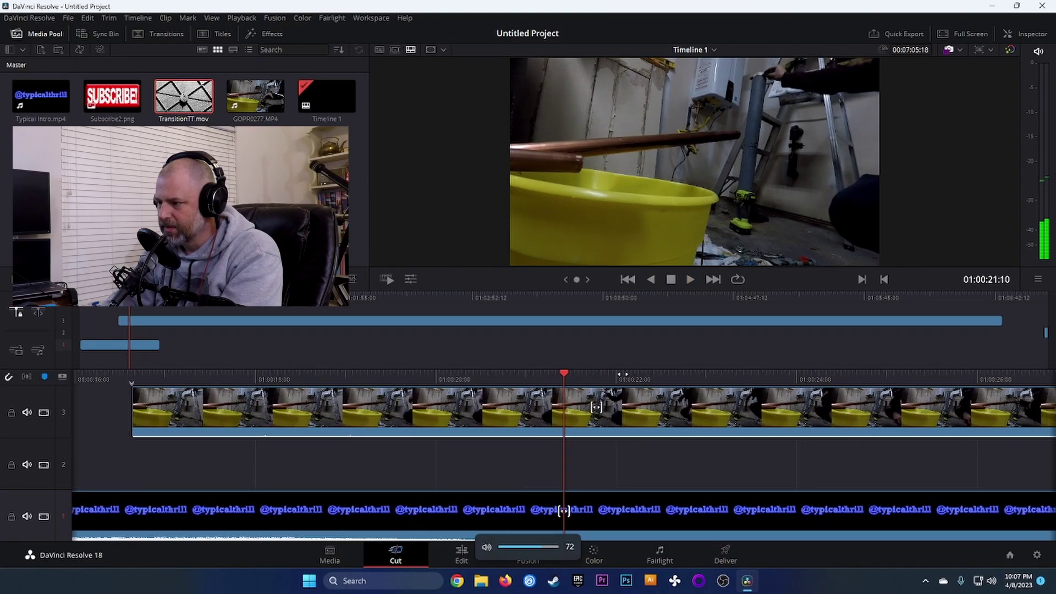
{"action": "key", "text": "space"}
{"action": "key", "text": "space"}
{"action": "left_click_drag", "start_coordinate": [401, 377], "coordinate": [605, 385]}
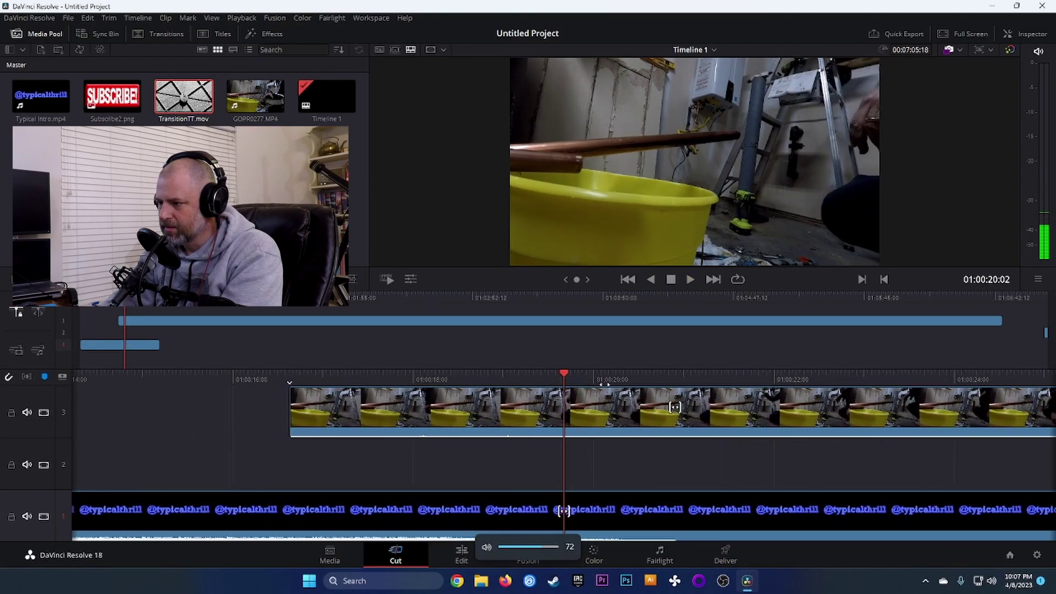
{"action": "key", "text": "space"}
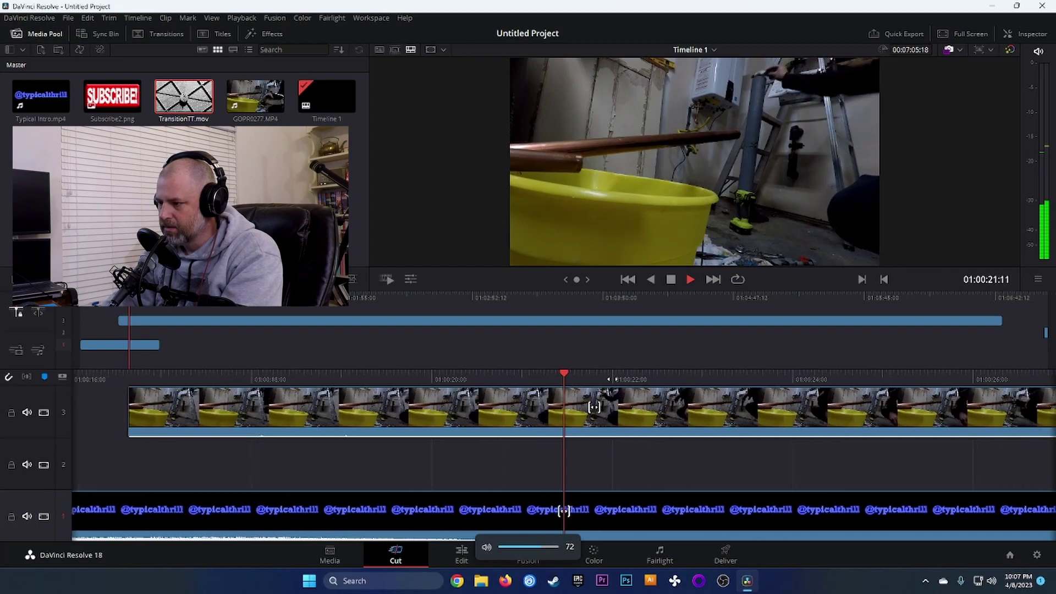
{"action": "key", "text": "space"}
- Cut the whole intro clip on track 1 out of the timeline, and undo the removal
{"action": "left_click", "coordinate": [564, 513]}
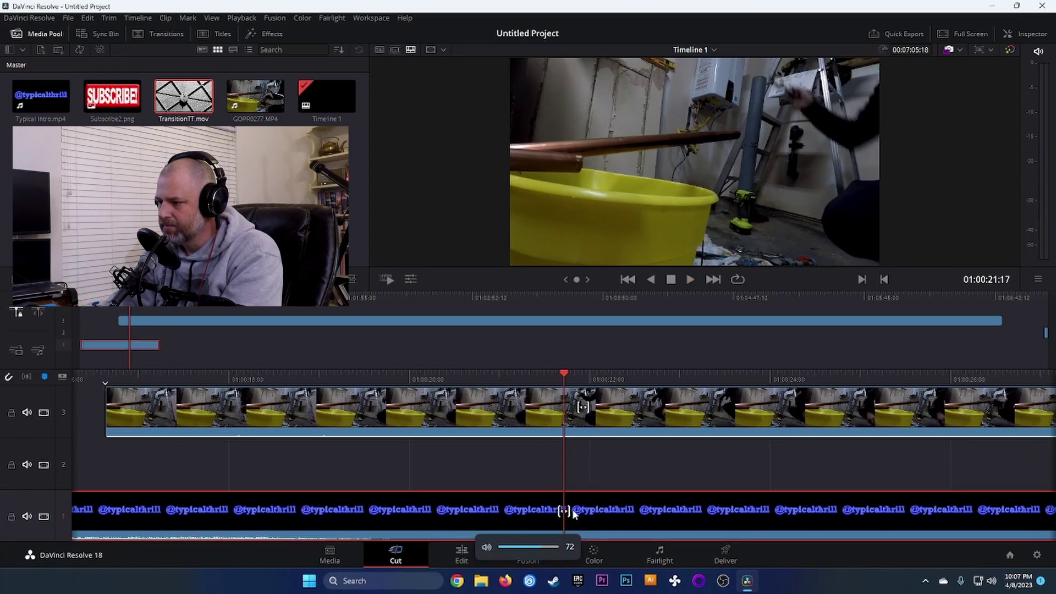
{"action": "right_click", "coordinate": [608, 509]}
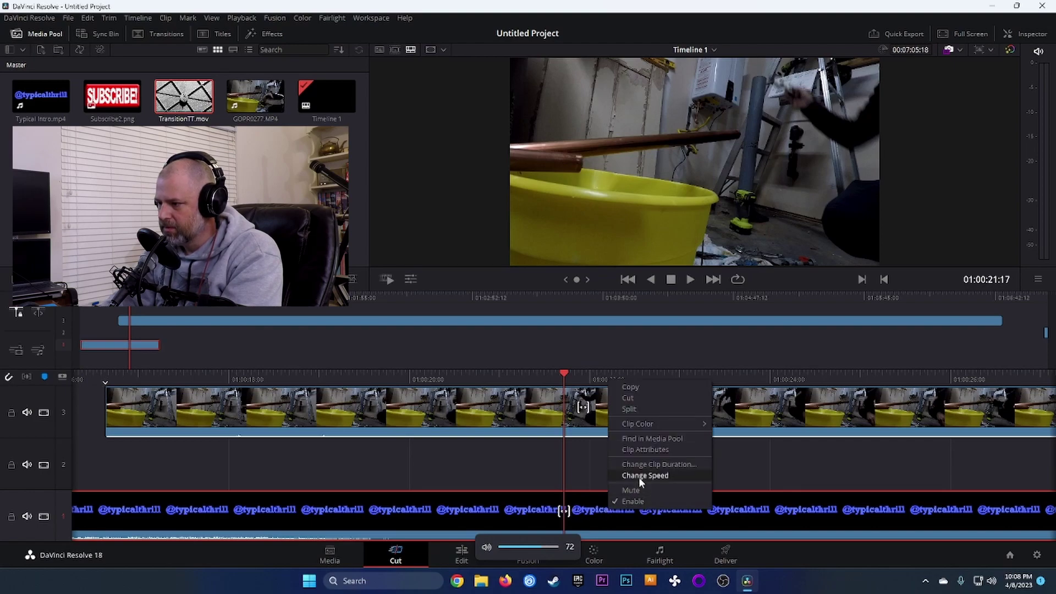
{"action": "left_click", "coordinate": [633, 398]}
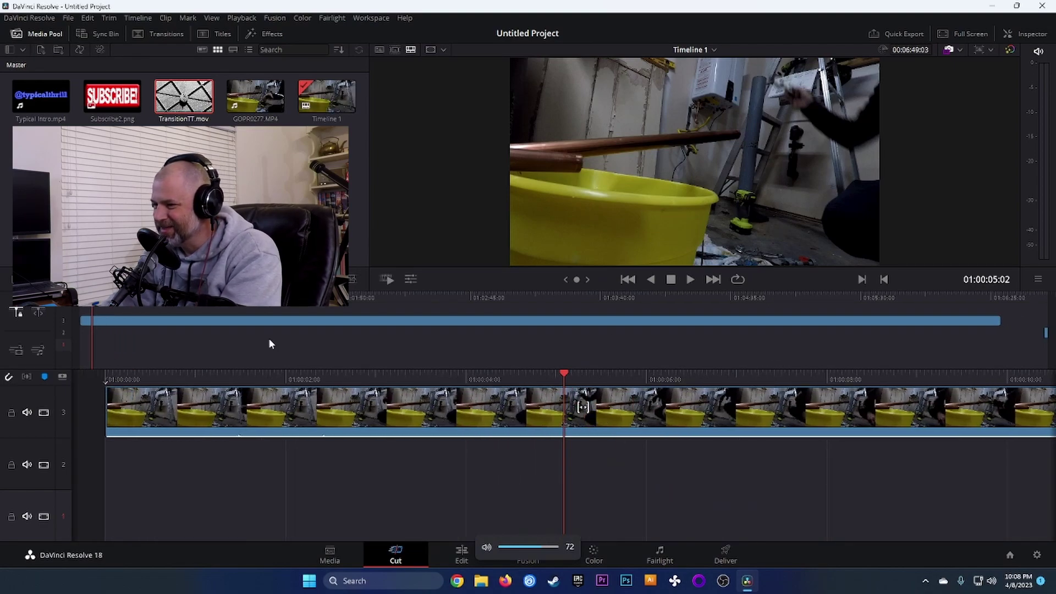
{"action": "key", "text": "ctrl+z"}
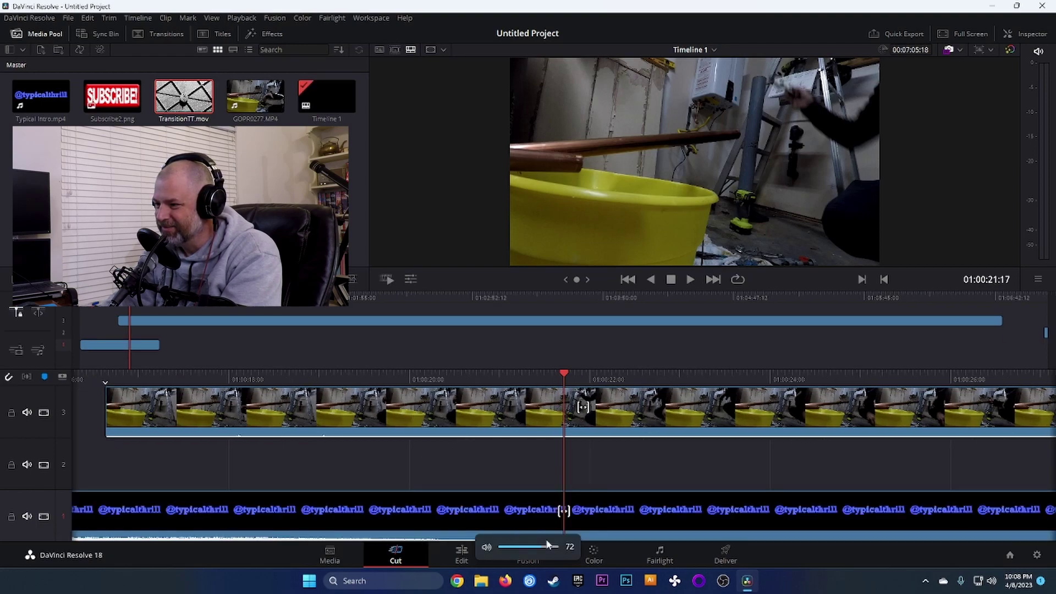
- Split the intro clip on track 1 at the playhead at 01:00:21:17 and delete the part after the split
{"action": "left_click", "coordinate": [605, 527]}
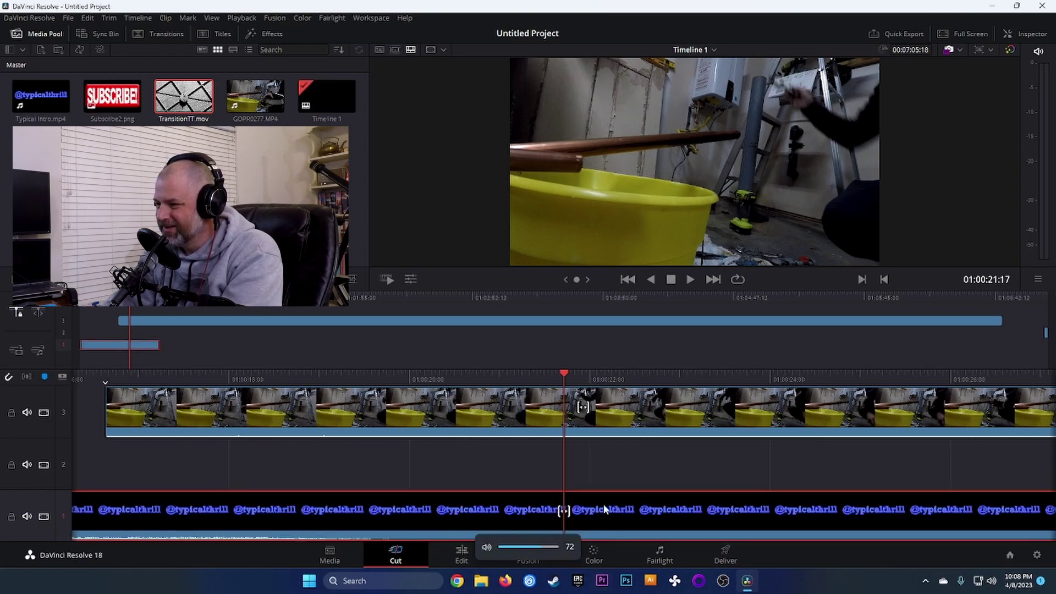
{"action": "right_click", "coordinate": [605, 510]}
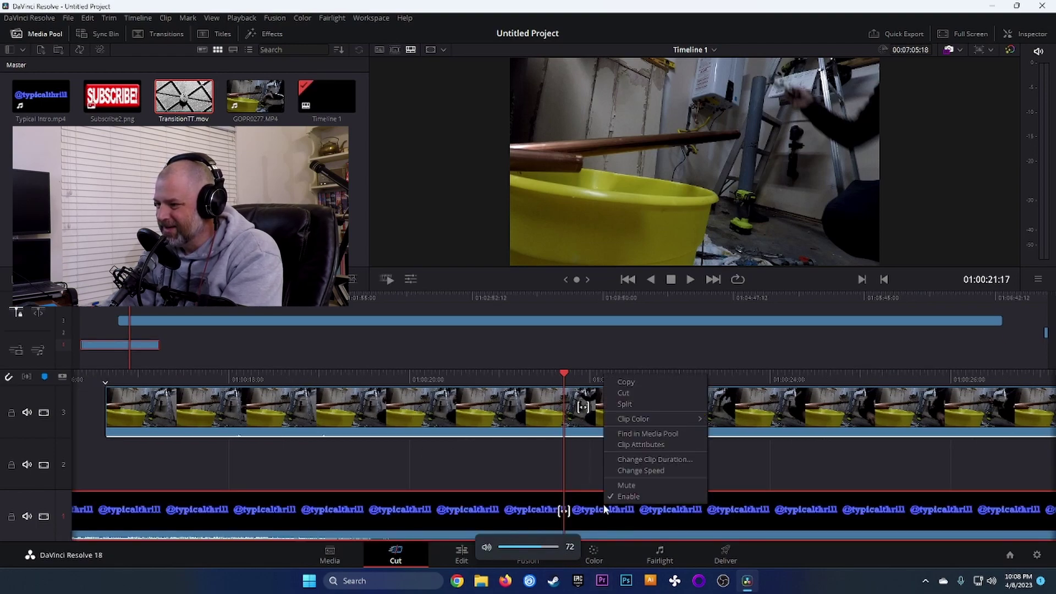
{"action": "left_click", "coordinate": [627, 404]}
{"action": "left_click", "coordinate": [657, 528]}
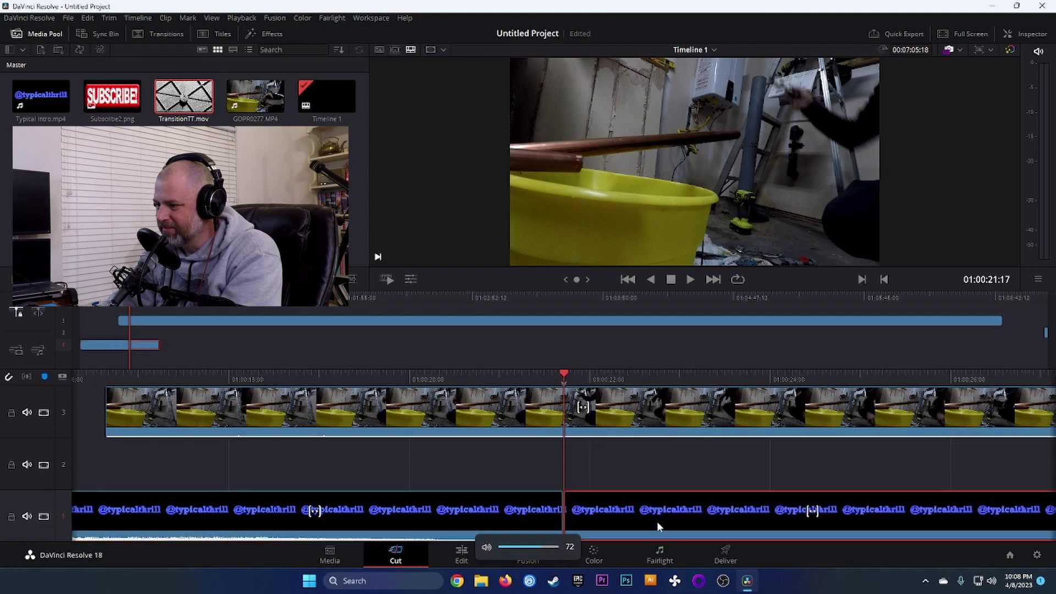
{"action": "key", "text": "Delete"}
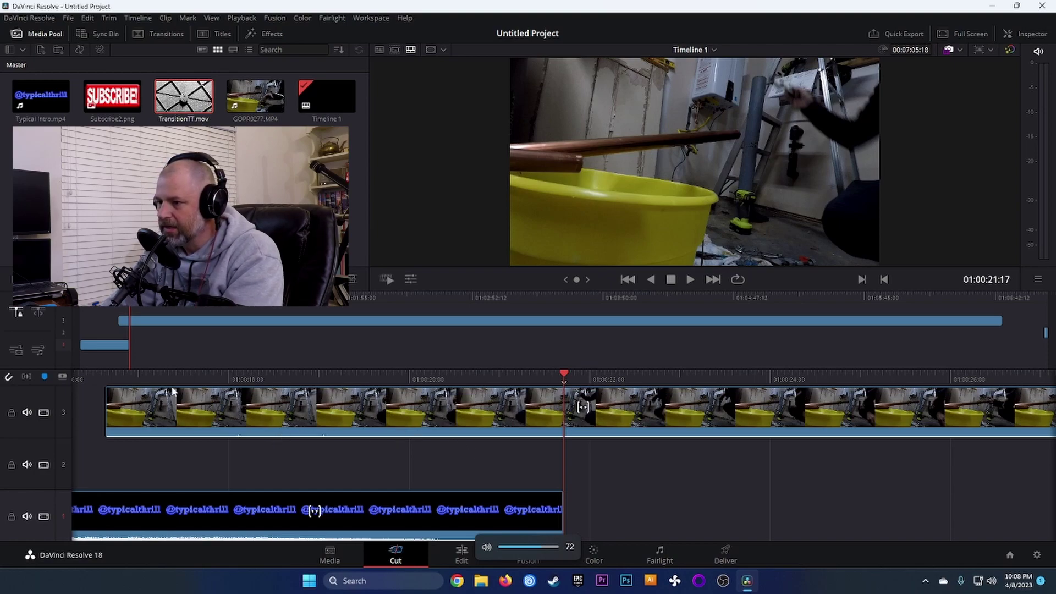
- Play the timeline from about 01:00:16:17 to check how the trimmed intro ends over the footage
{"action": "left_click", "coordinate": [347, 413]}
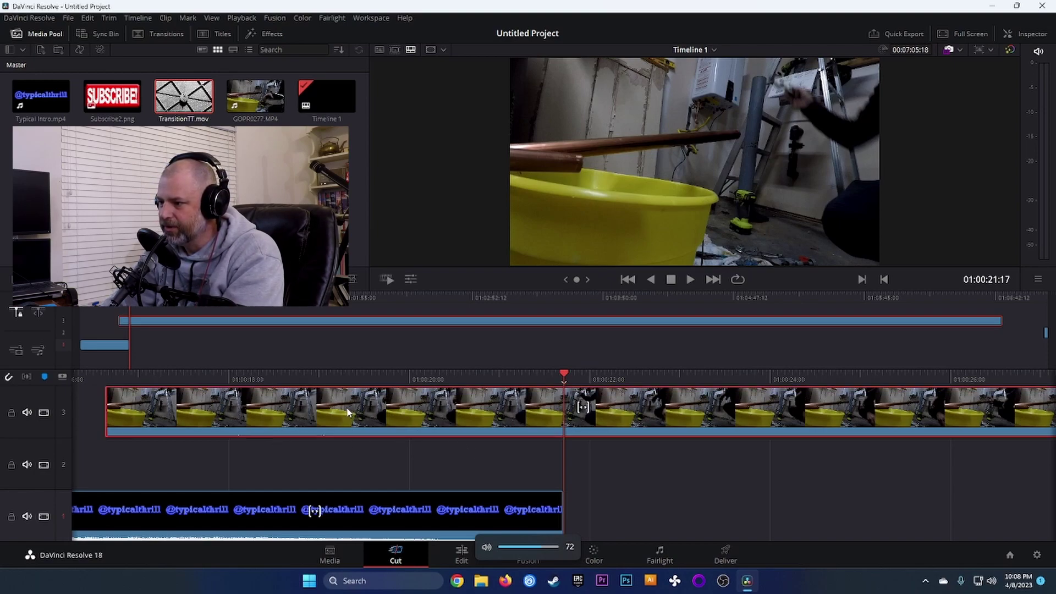
{"action": "left_click_drag", "start_coordinate": [315, 511], "coordinate": [540, 510]}
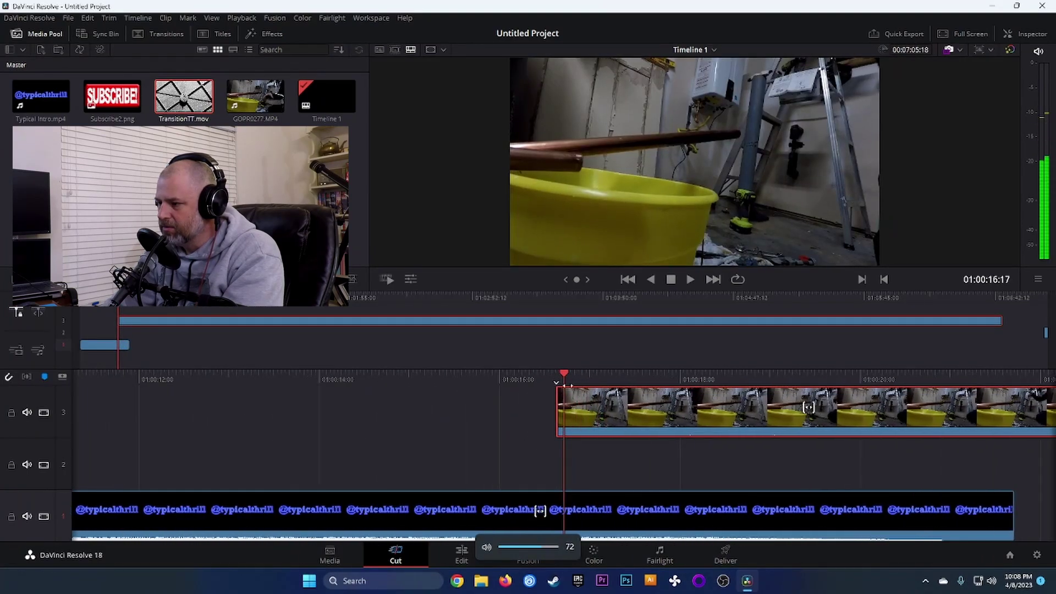
{"action": "key", "text": "space"}
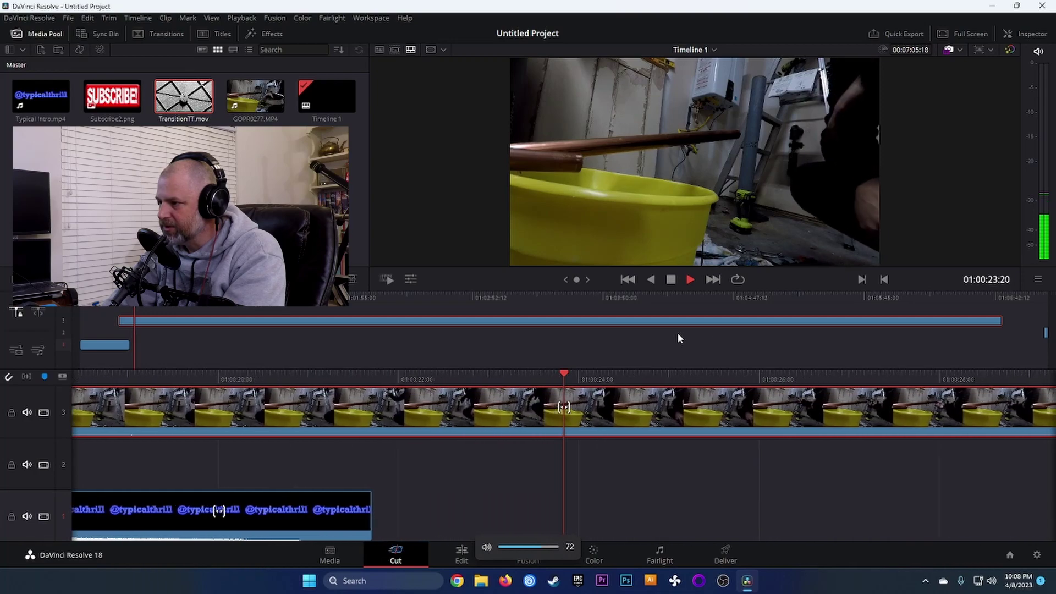
{"action": "key", "text": "space"}
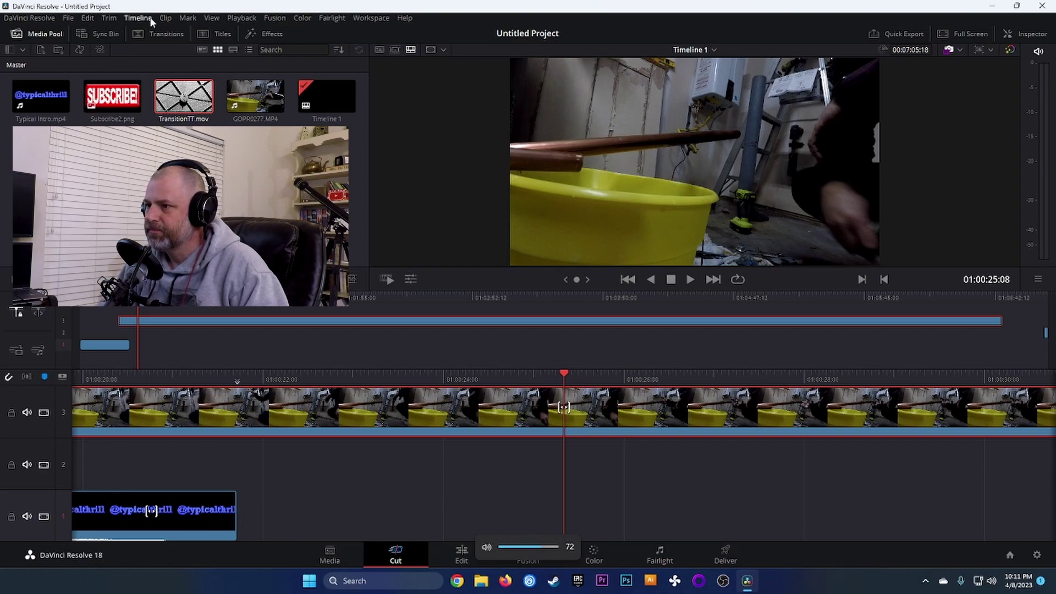
{"action": "left_click", "coordinate": [164, 19]}
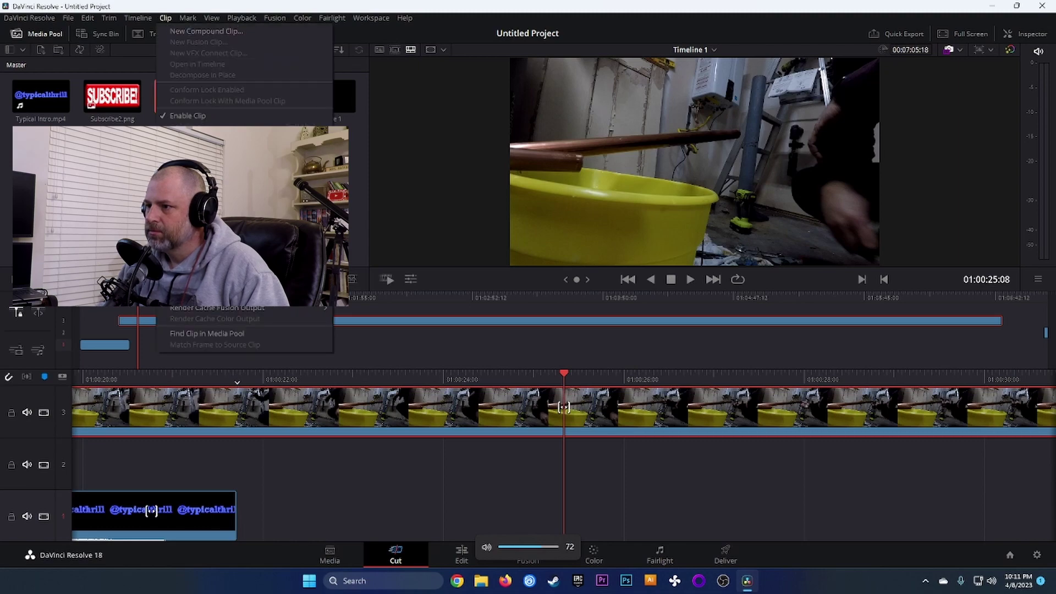
{"action": "mouse_move", "coordinate": [220, 227]}
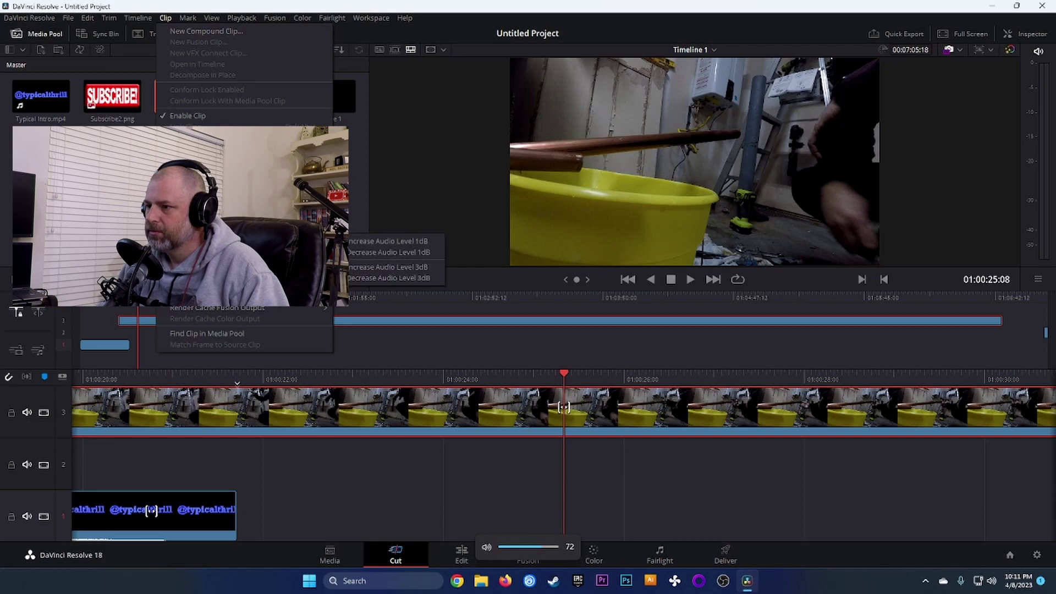
{"action": "mouse_move", "coordinate": [137, 18]}
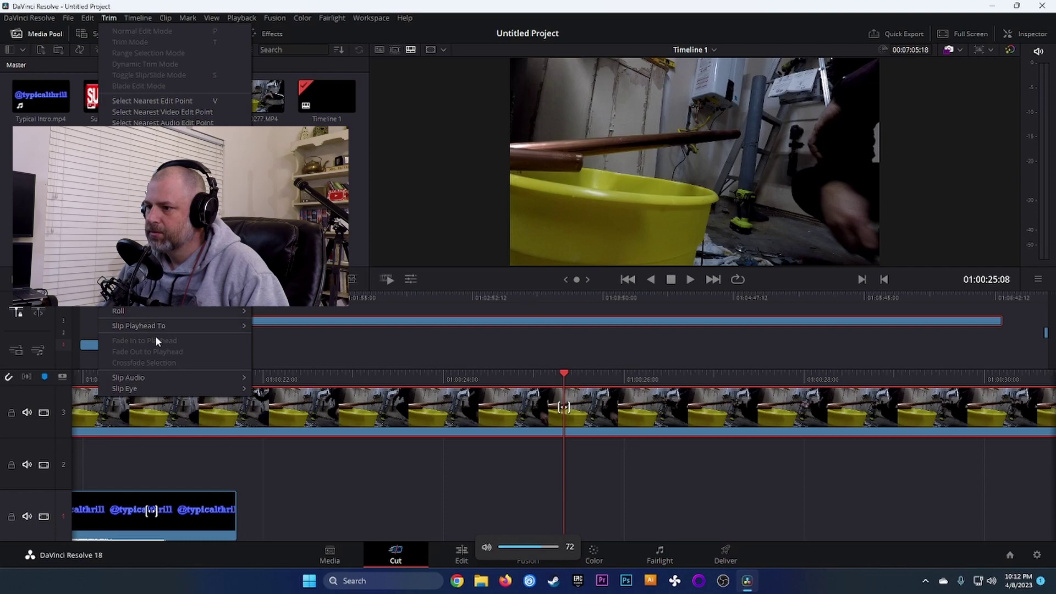
{"action": "mouse_move", "coordinate": [332, 18]}
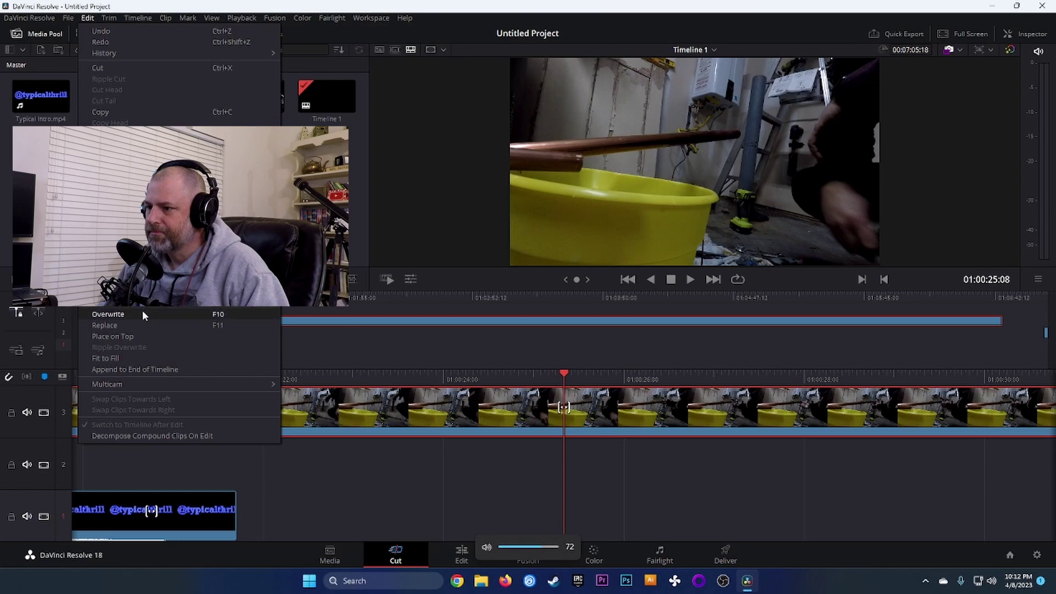
{"action": "left_click", "coordinate": [117, 358]}
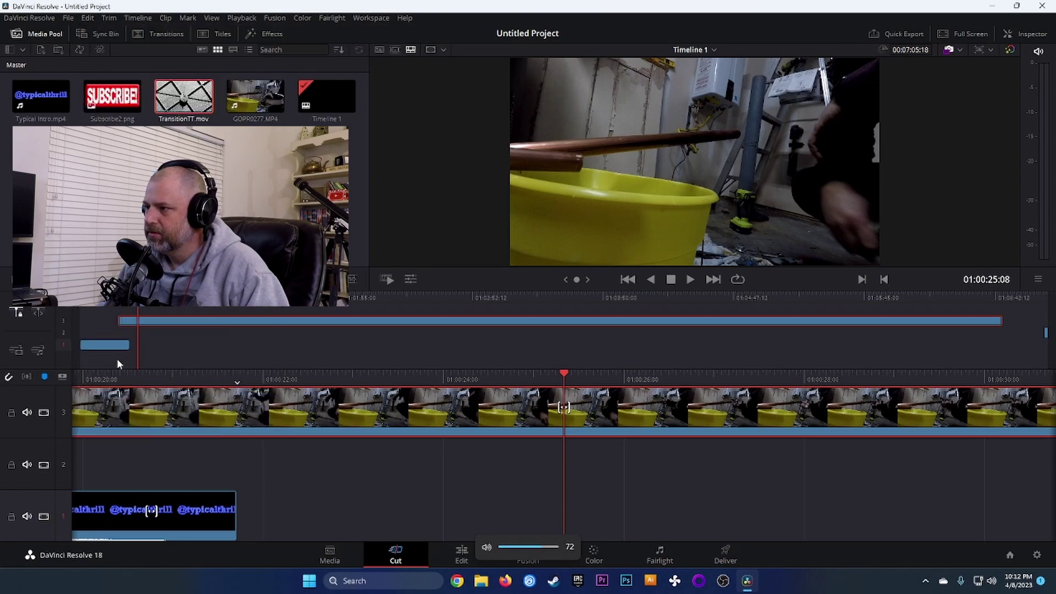
{"action": "left_click", "coordinate": [87, 18]}
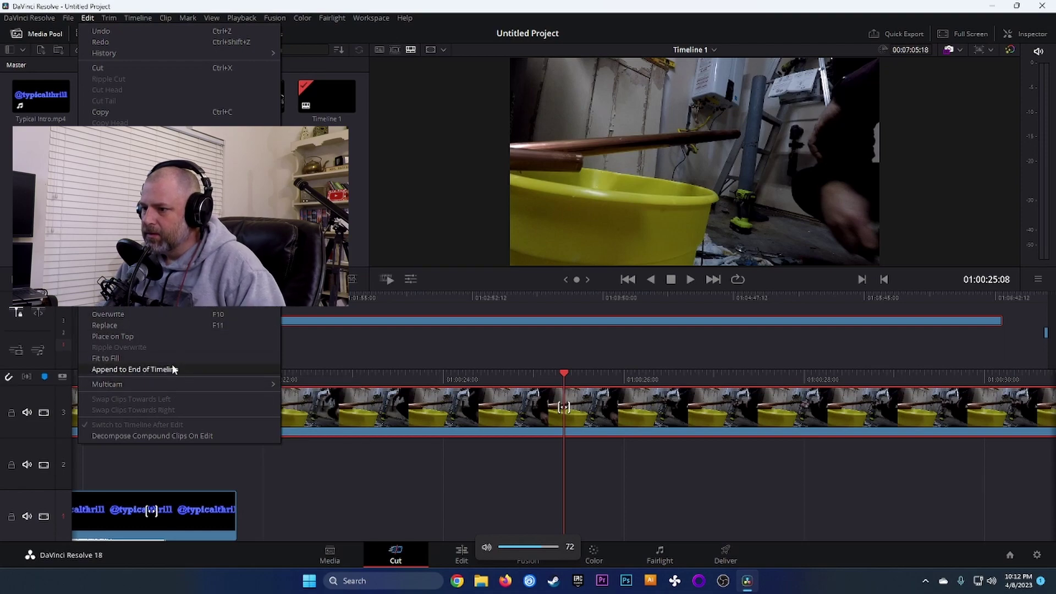
- View the clip attributes of the footage clip on track 3 and close them without changing anything
{"action": "left_click", "coordinate": [511, 421]}
{"action": "right_click", "coordinate": [510, 417]}
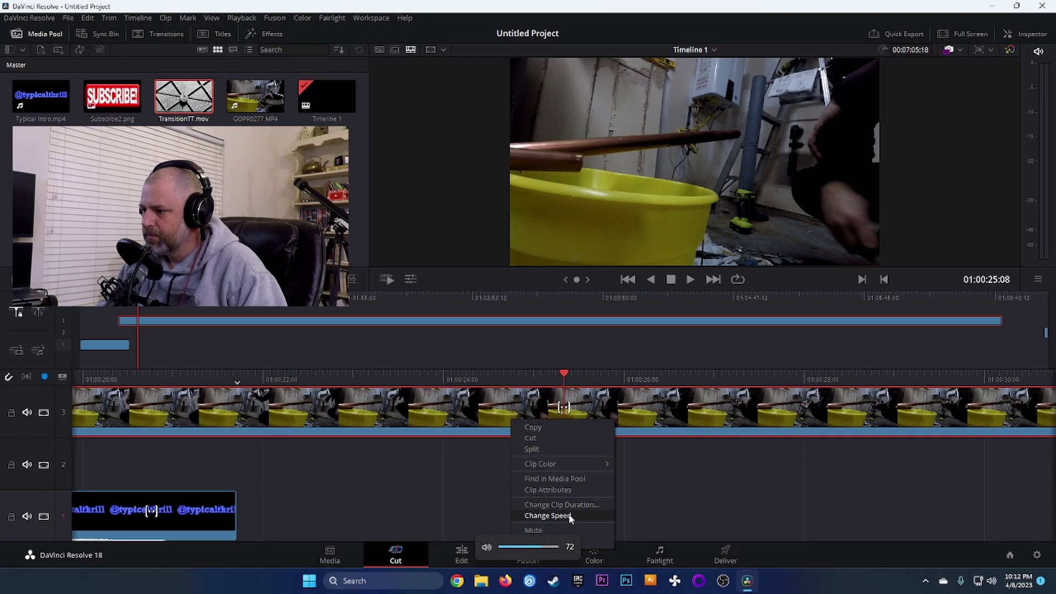
{"action": "left_click", "coordinate": [560, 490]}
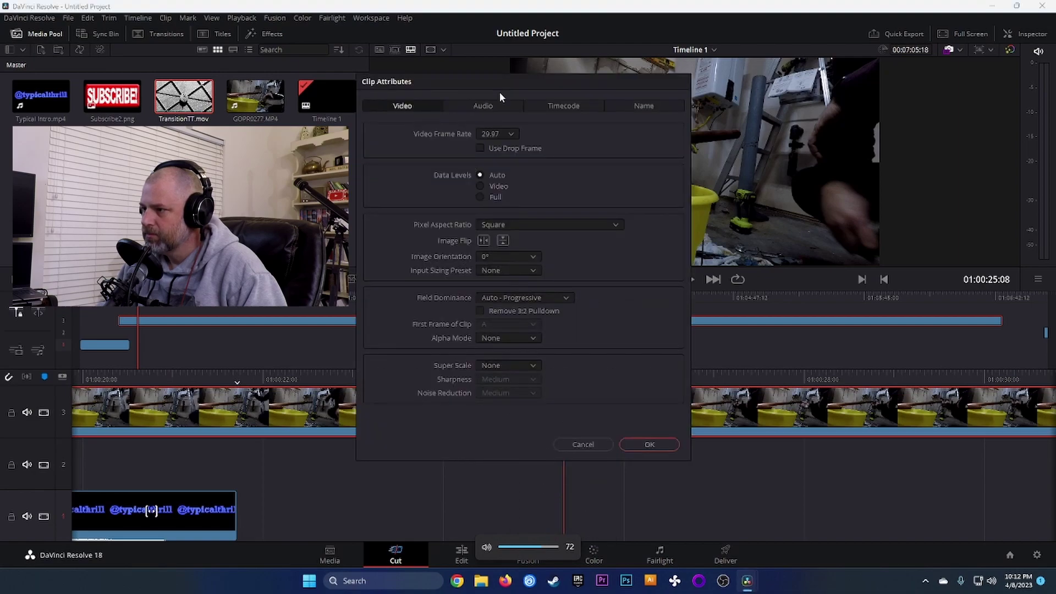
{"action": "left_click_drag", "start_coordinate": [499, 80], "coordinate": [345, 57]}
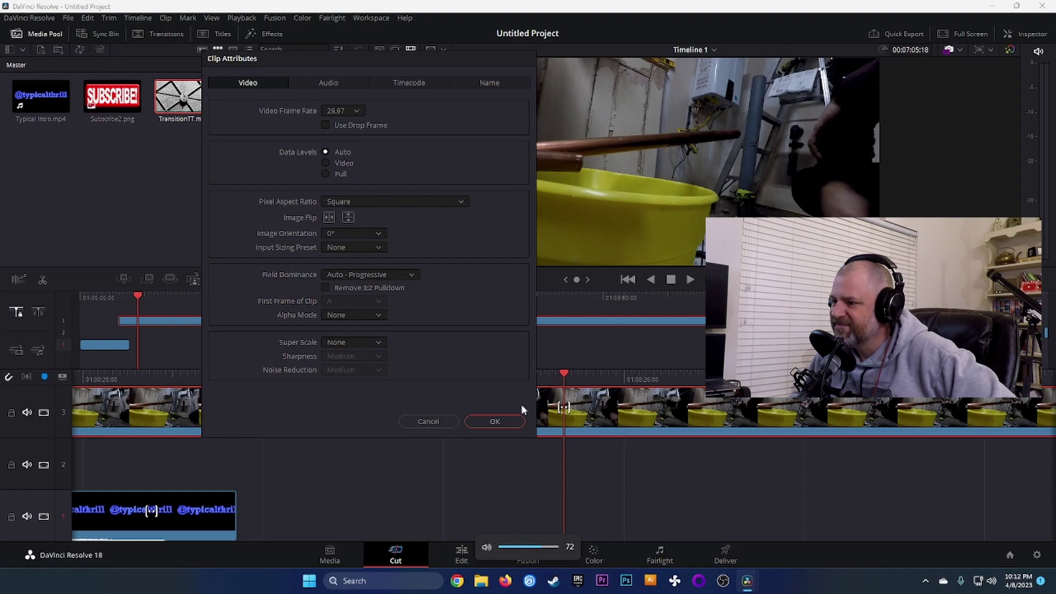
{"action": "left_click", "coordinate": [433, 425]}
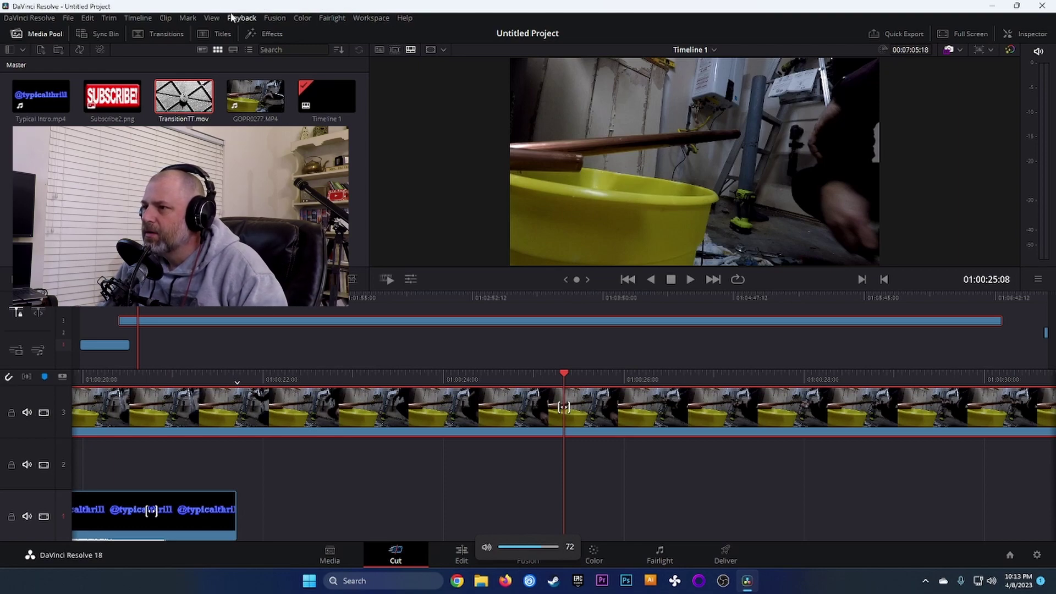
{"action": "left_click", "coordinate": [210, 18]}
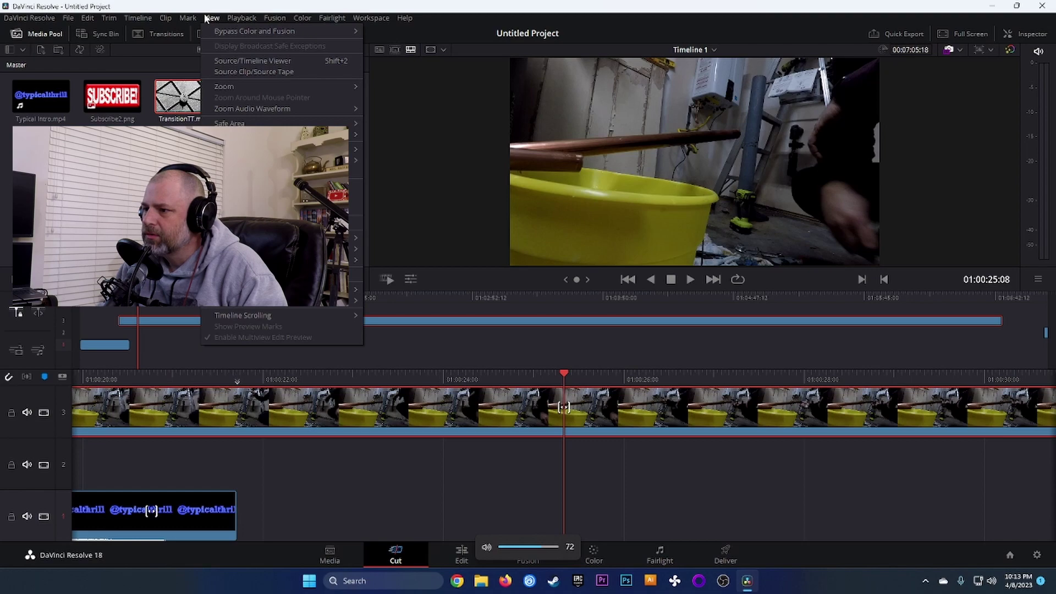
{"action": "mouse_move", "coordinate": [189, 18]}
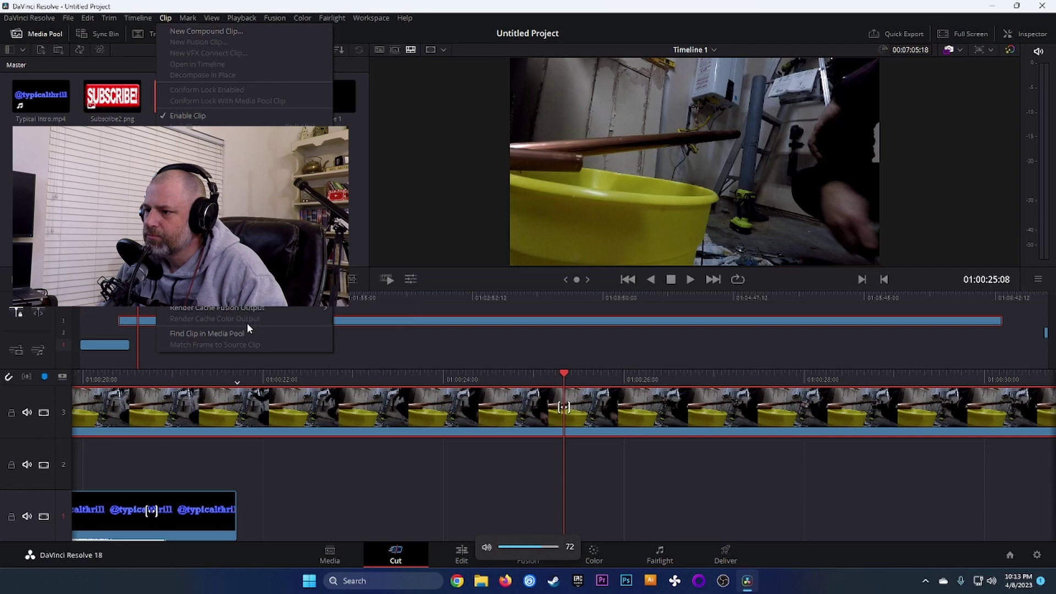
{"action": "mouse_move", "coordinate": [135, 20]}
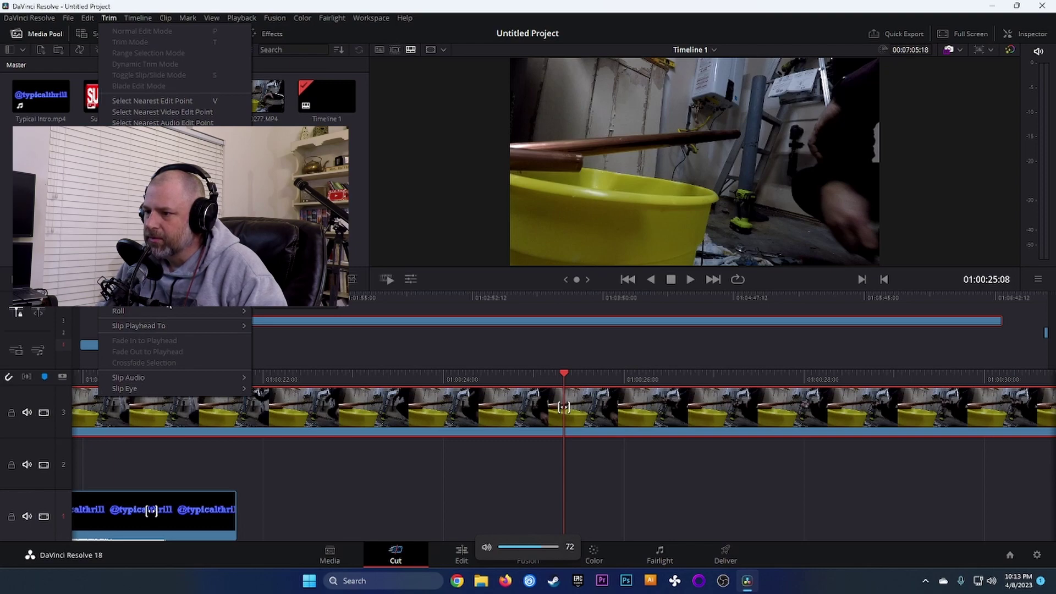
{"action": "mouse_move", "coordinate": [197, 324]}
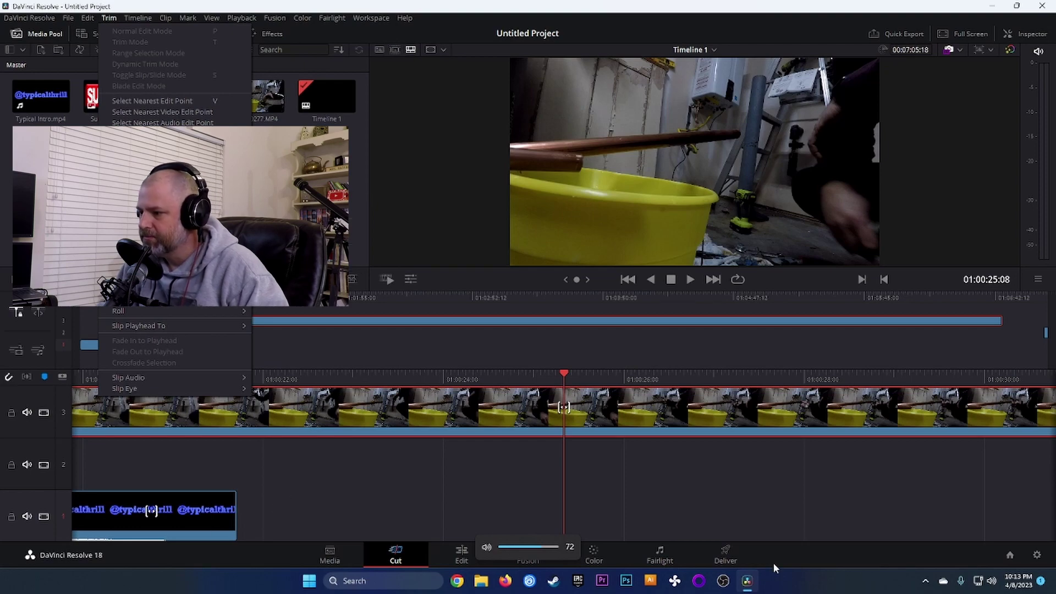
{"action": "left_click", "coordinate": [508, 583]}
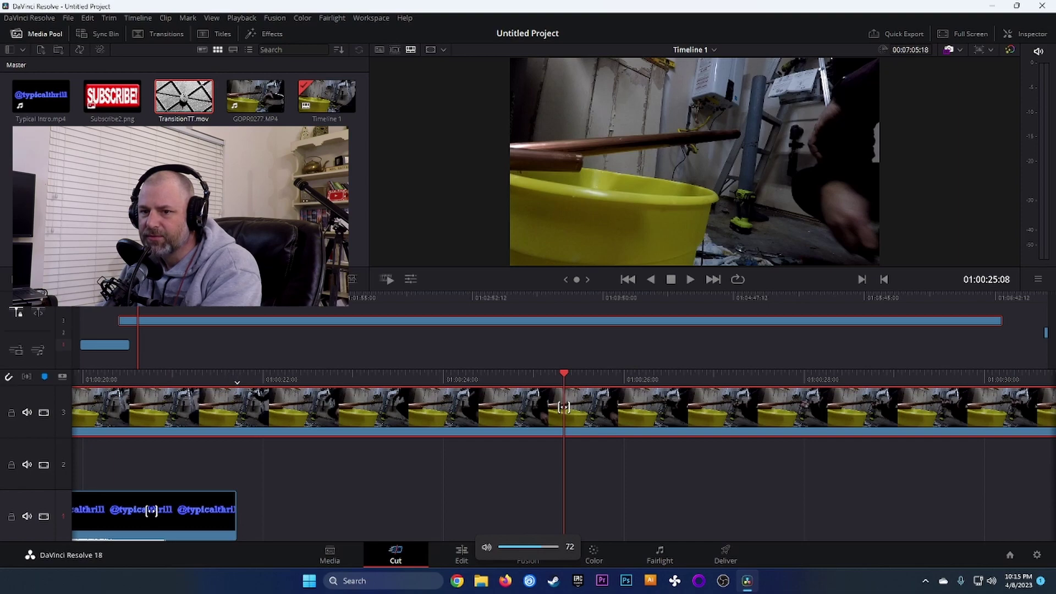
{"action": "right_click", "coordinate": [449, 406]}
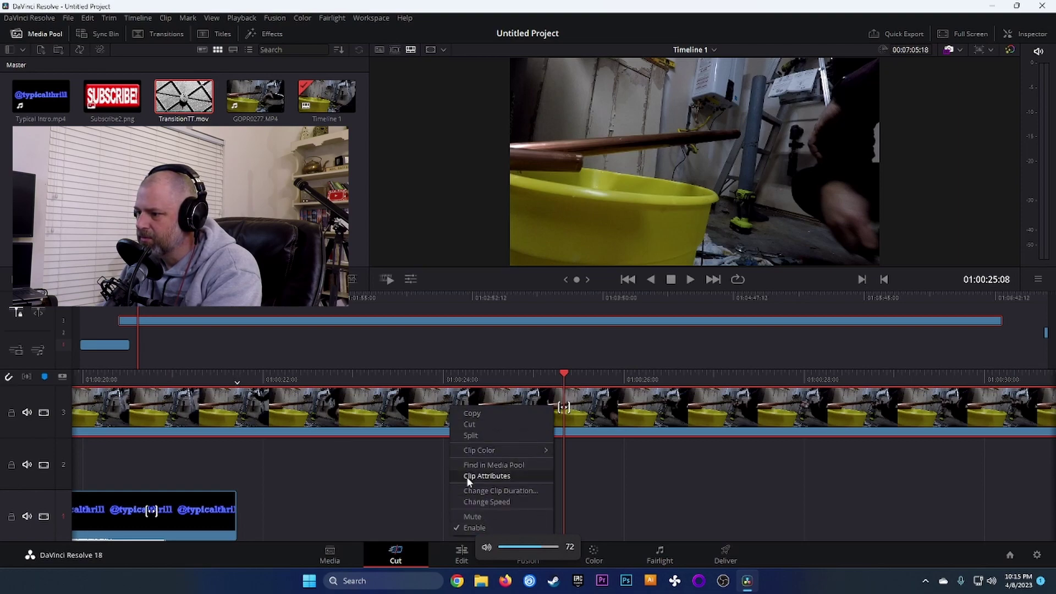
{"action": "left_click", "coordinate": [333, 404]}
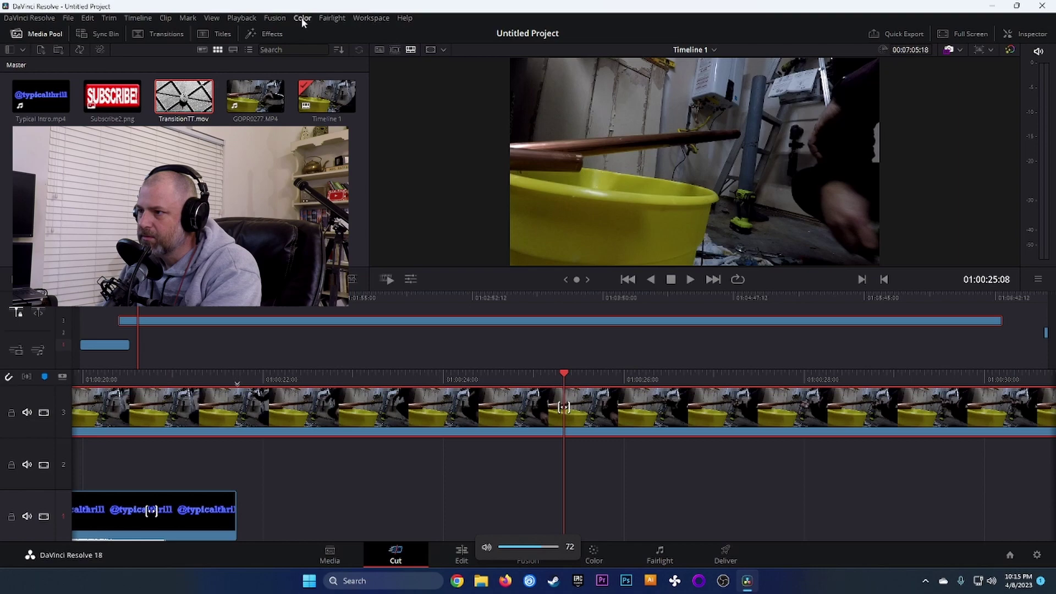
{"action": "left_click", "coordinate": [86, 19]}
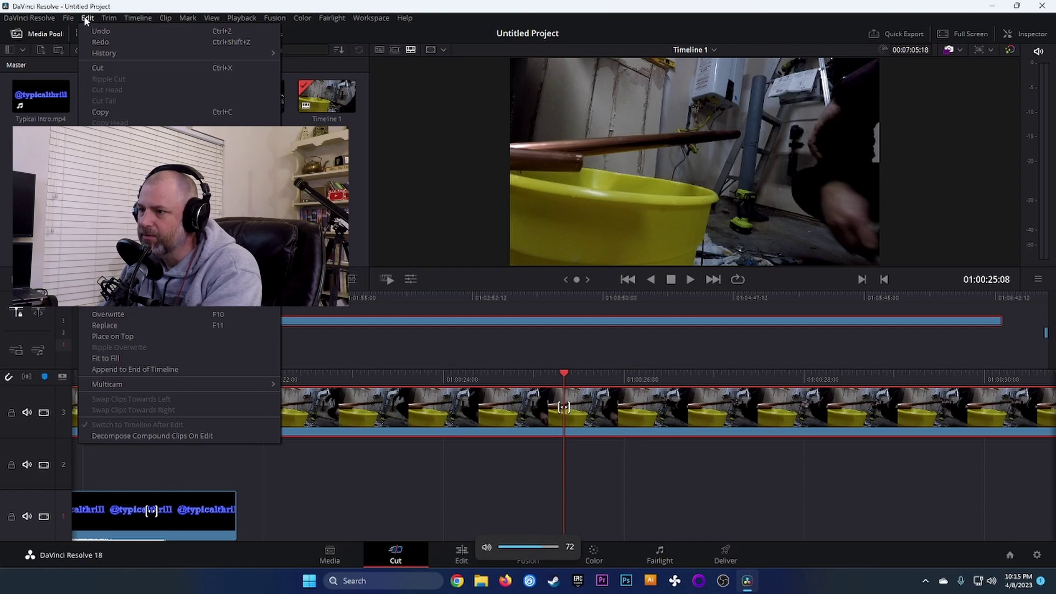
{"action": "mouse_move", "coordinate": [110, 20]}
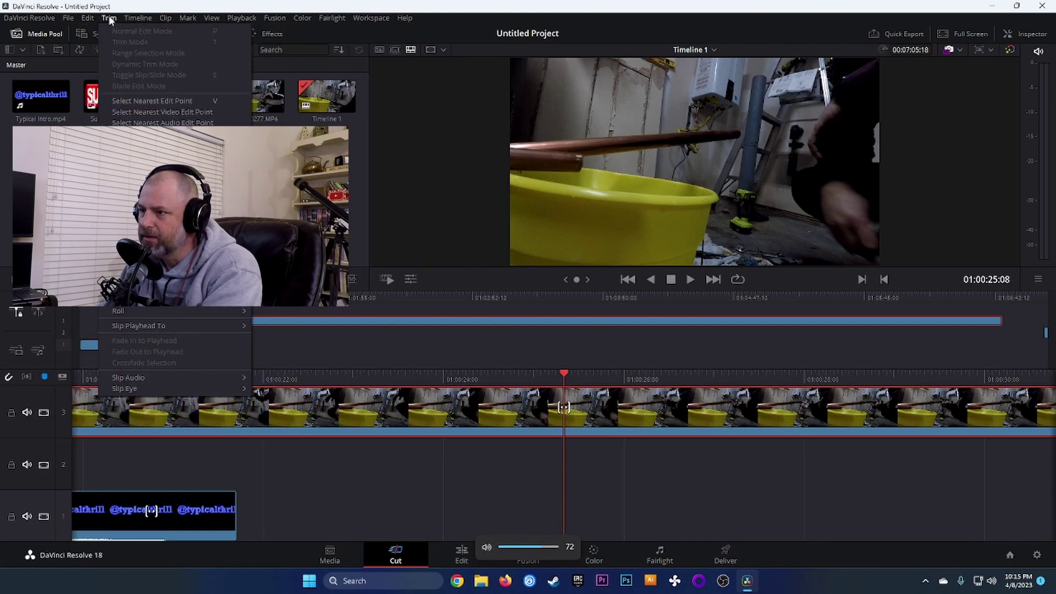
{"action": "mouse_move", "coordinate": [166, 20]}
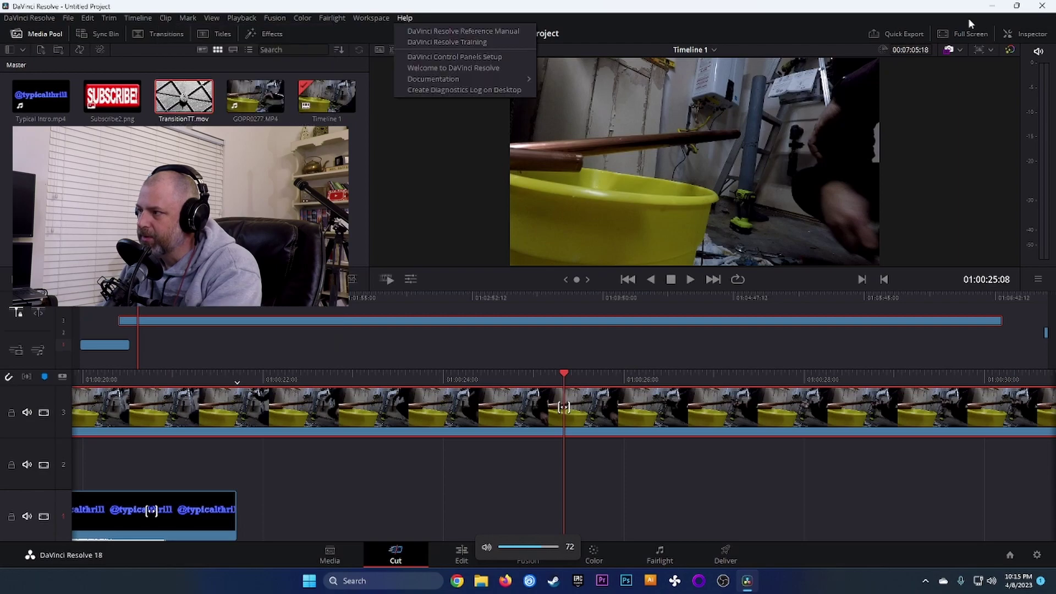
- Show the inspector for the footage clip GOPR0277.MP4, try its zoom at 0.910 and 1.030, and set it back to 1
{"action": "left_click", "coordinate": [1035, 37]}
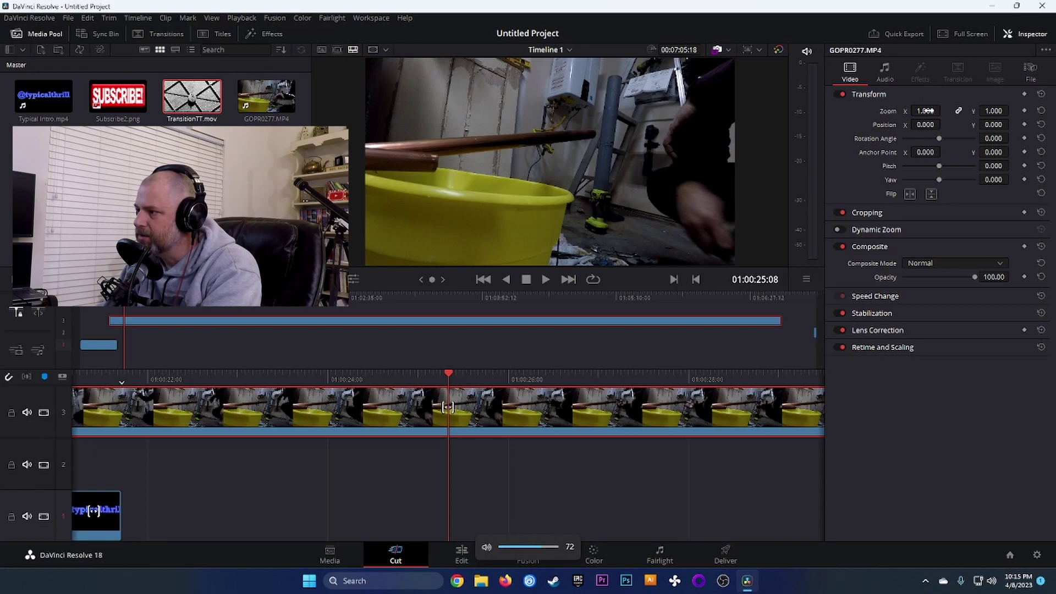
{"action": "left_click_drag", "start_coordinate": [958, 111], "coordinate": [944, 111]}
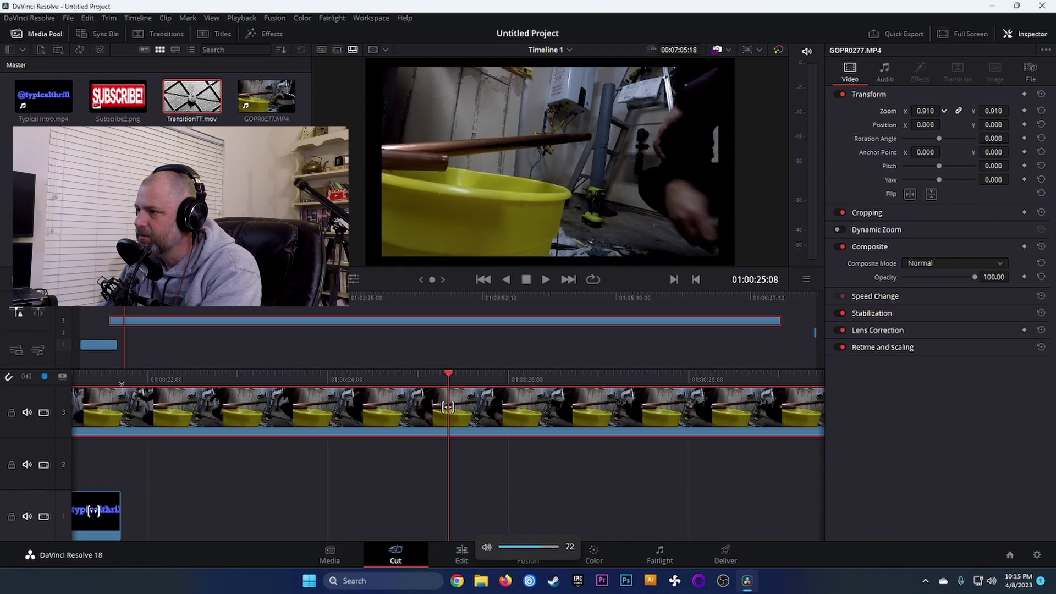
{"action": "left_click_drag", "start_coordinate": [944, 111], "coordinate": [946, 111]}
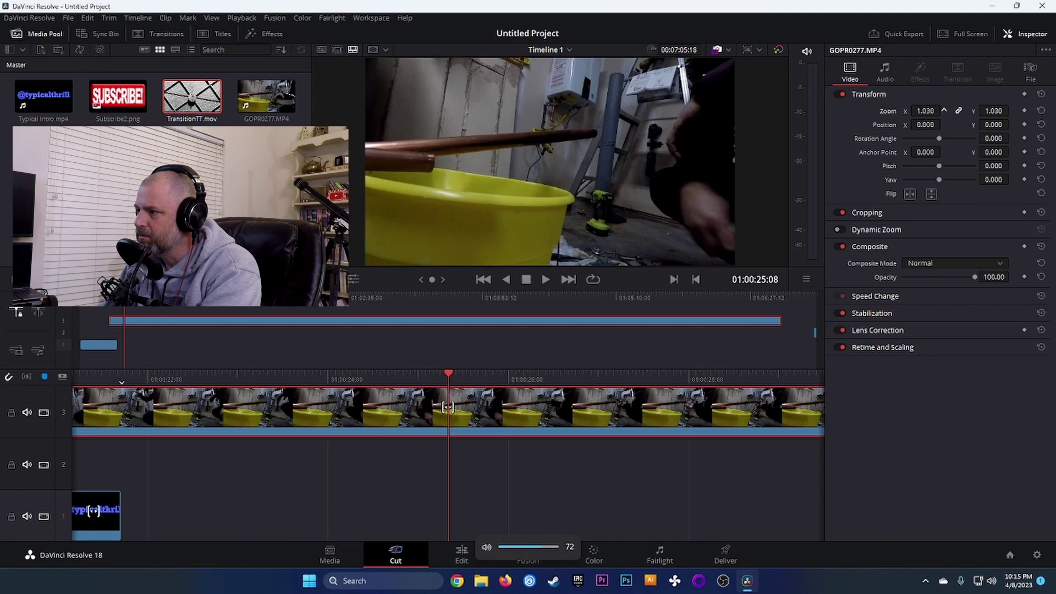
{"action": "left_click", "coordinate": [925, 111]}
{"action": "type", "text": "1"}
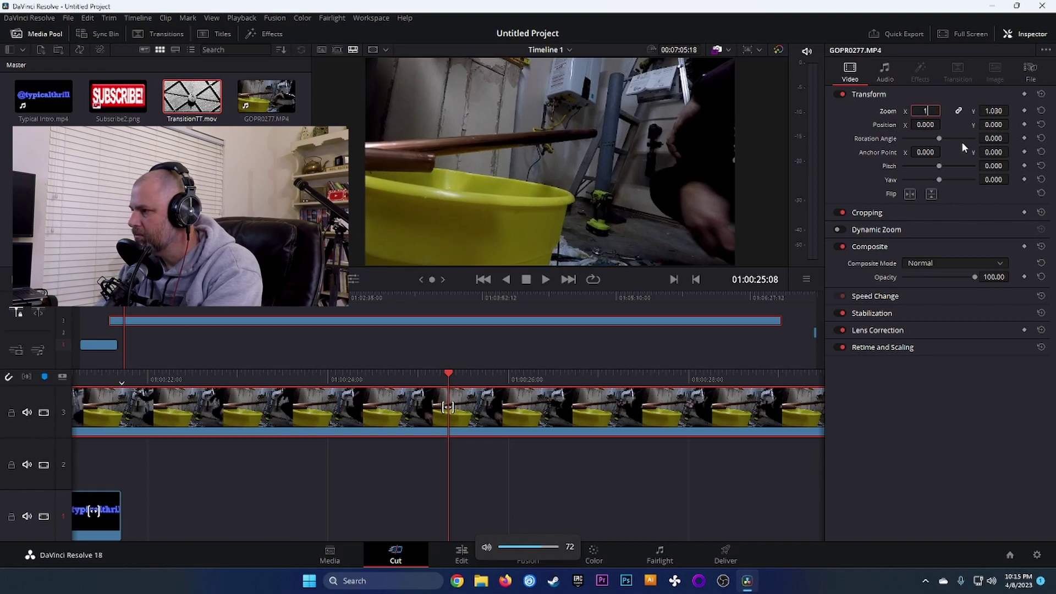
{"action": "key", "text": "Return"}
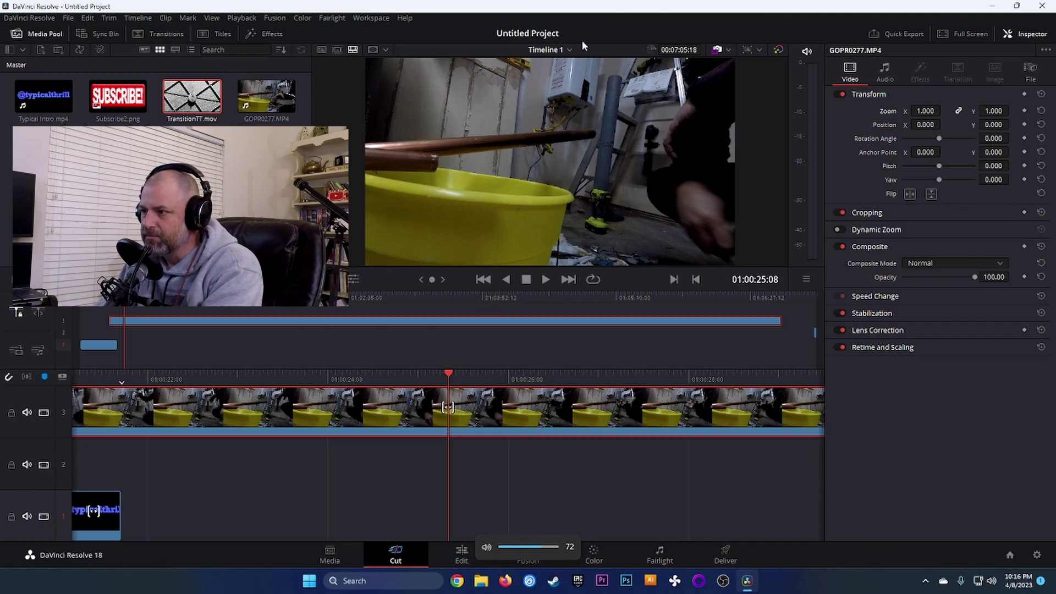
- Play the footage on to 01:00:41:21, and replay its beginning after the intro to find where the action should start
{"action": "left_click", "coordinate": [545, 280]}
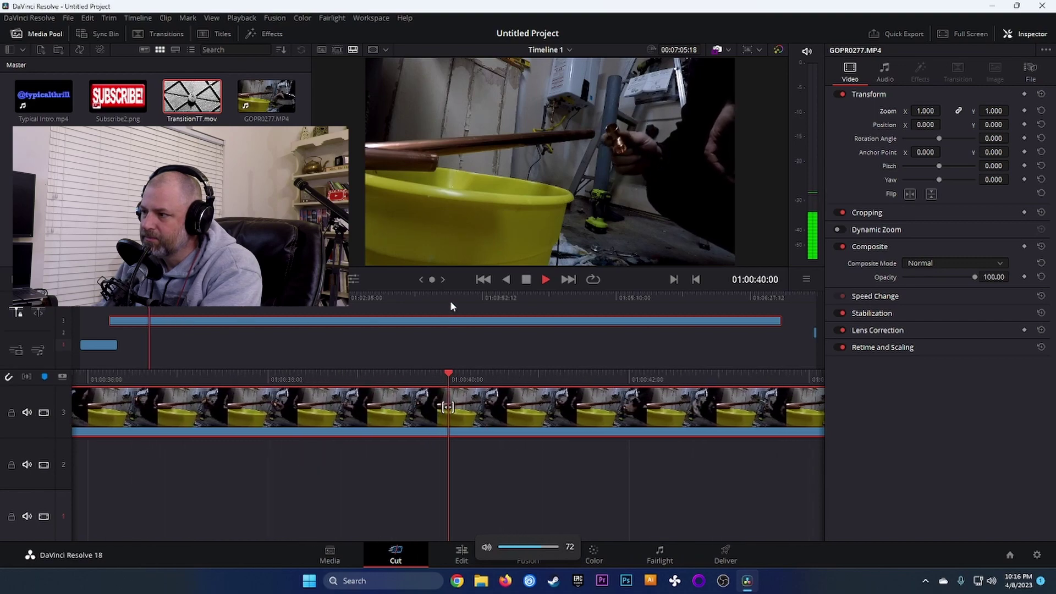
{"action": "key", "text": "space"}
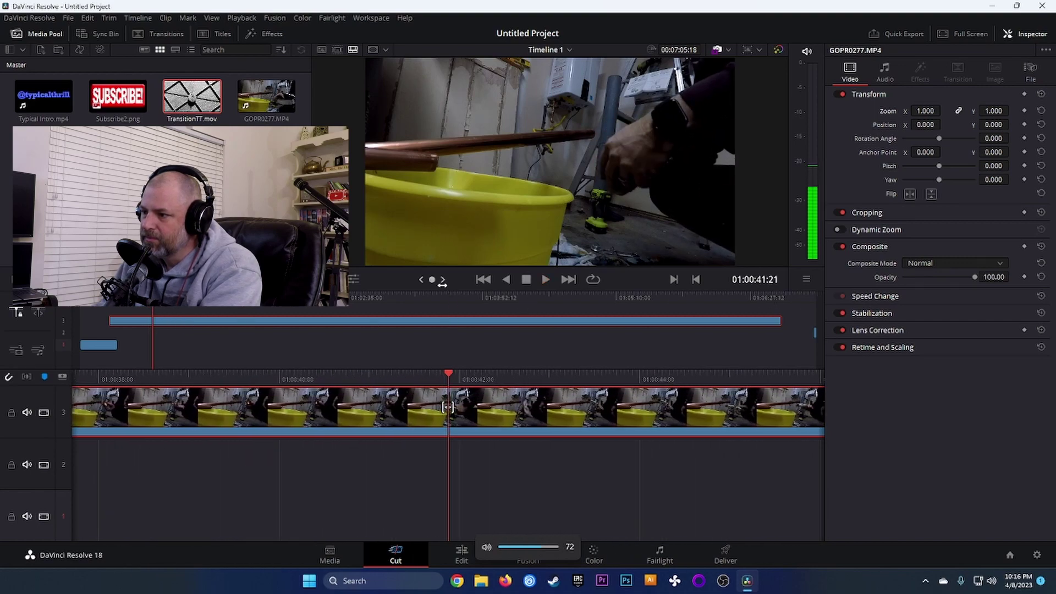
{"action": "left_click_drag", "start_coordinate": [192, 298], "coordinate": [117, 298]}
{"action": "key", "text": "space"}
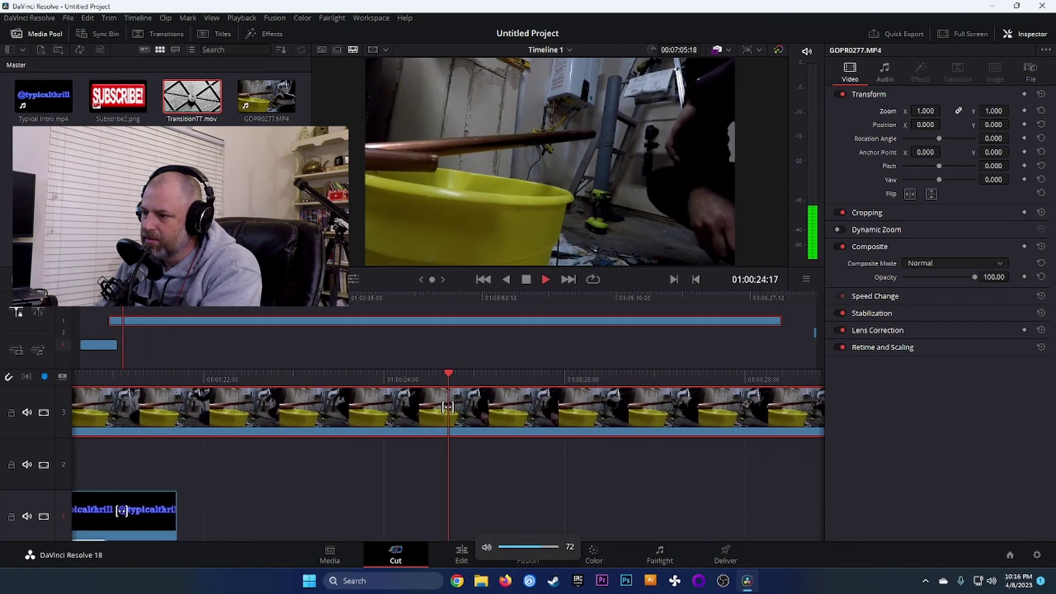
{"action": "key", "text": "space"}
- Split the footage clip on track 3 at 01:00:24:07 and delete the part before the split
{"action": "left_click_drag", "start_coordinate": [335, 372], "coordinate": [468, 379]}
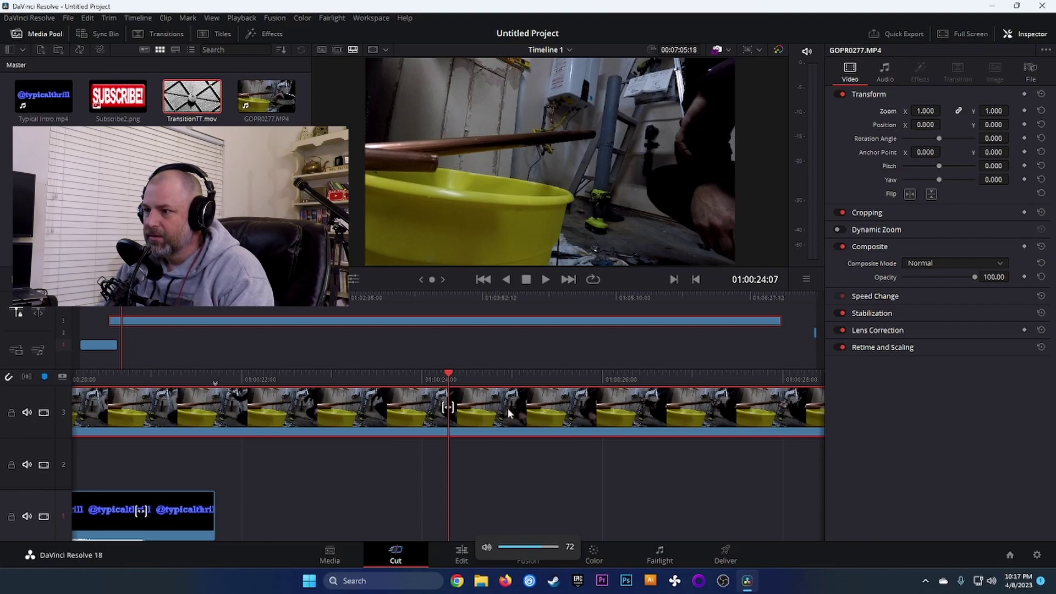
{"action": "right_click", "coordinate": [490, 408]}
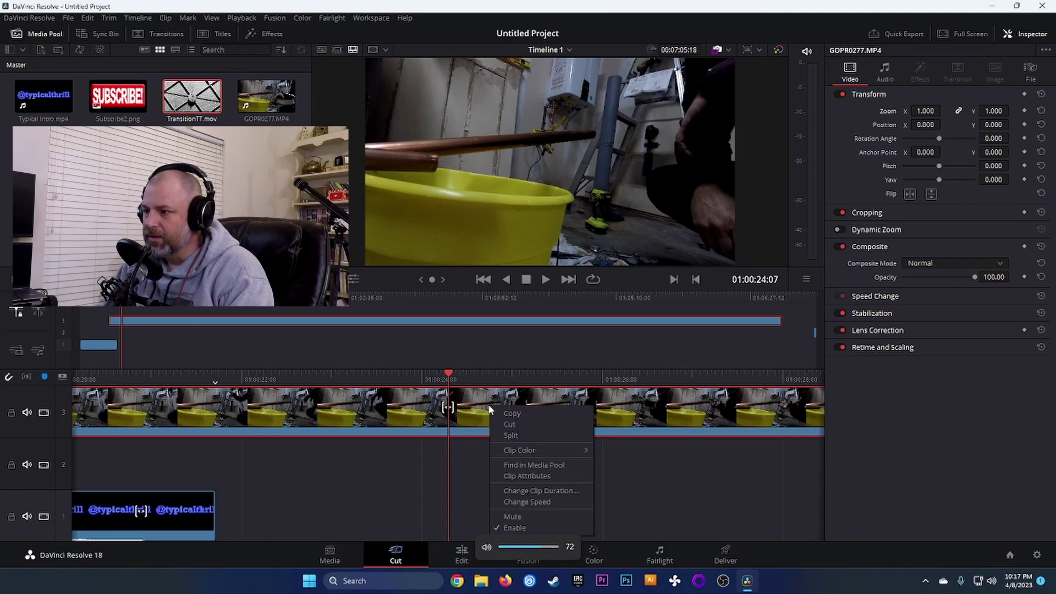
{"action": "left_click", "coordinate": [521, 434]}
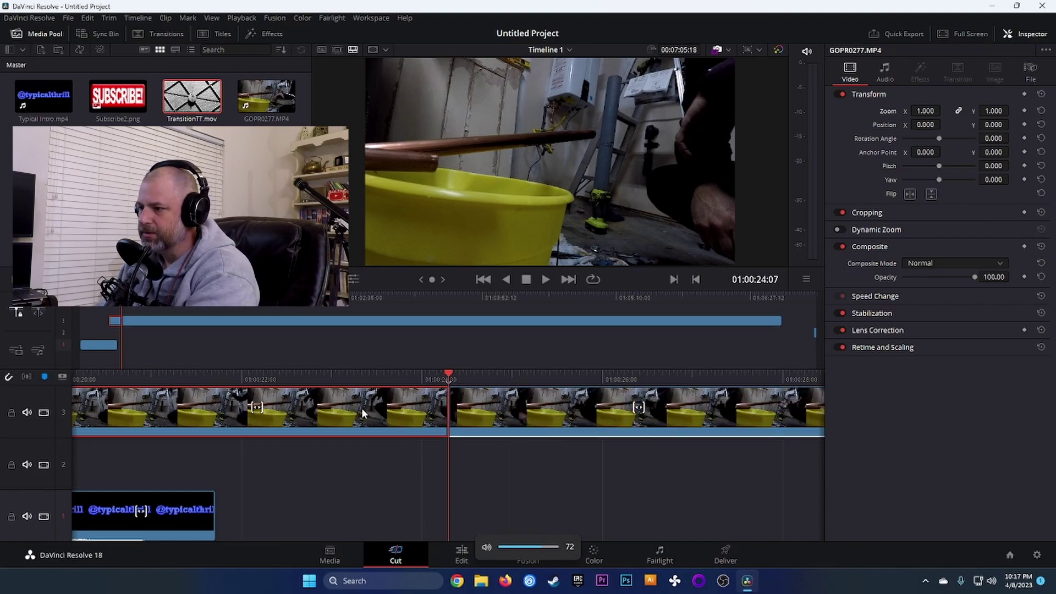
{"action": "key", "text": "space"}
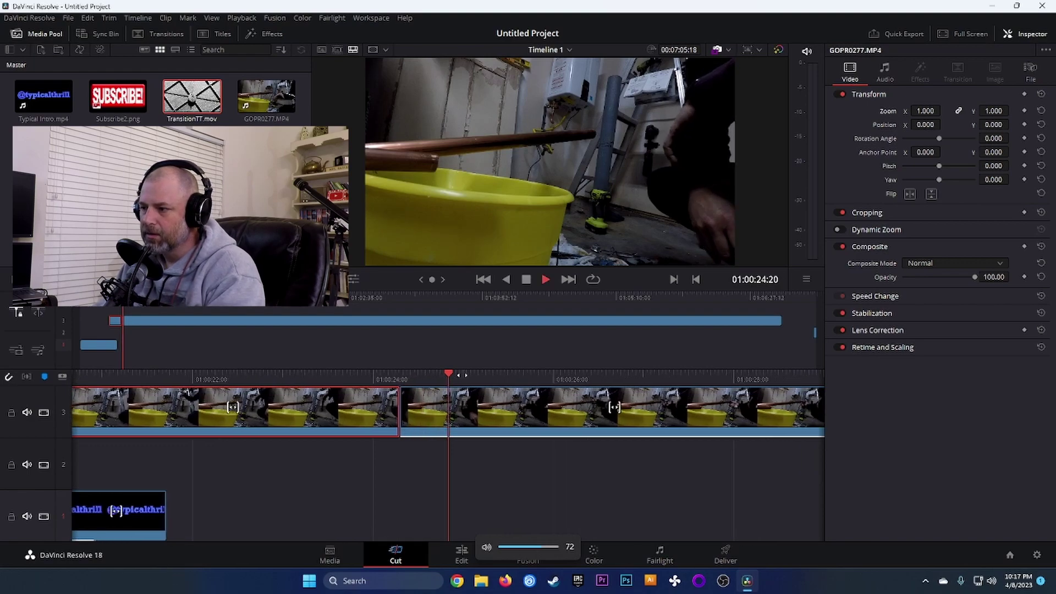
{"action": "key", "text": "space"}
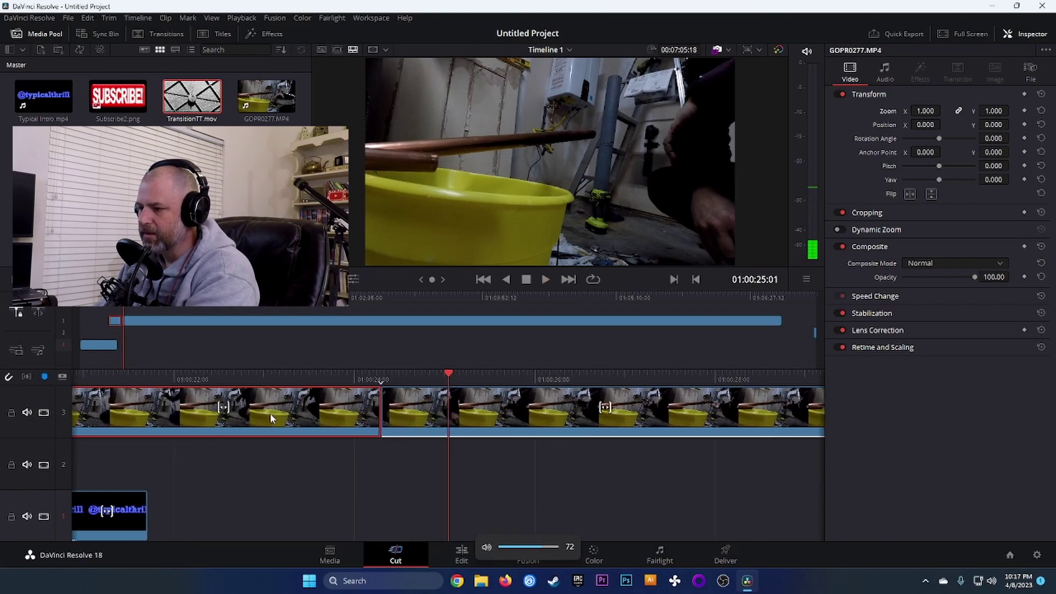
{"action": "key", "text": "BackSpace"}
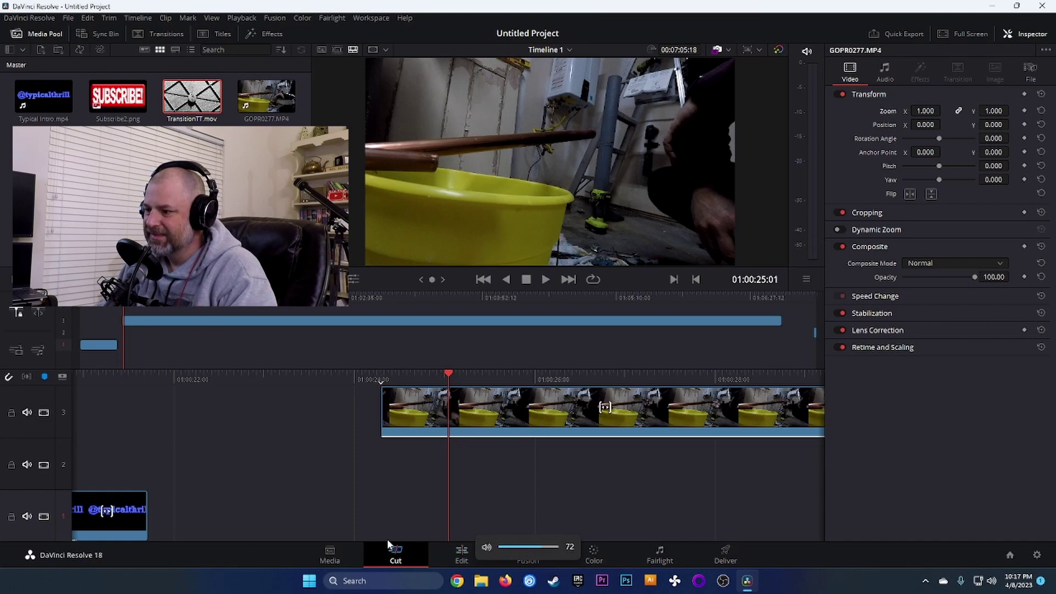
- Play the end of the intro and move the footage clip on track 3 earlier to start at 01:00:20:11
{"action": "left_click_drag", "start_coordinate": [225, 370], "coordinate": [766, 392]}
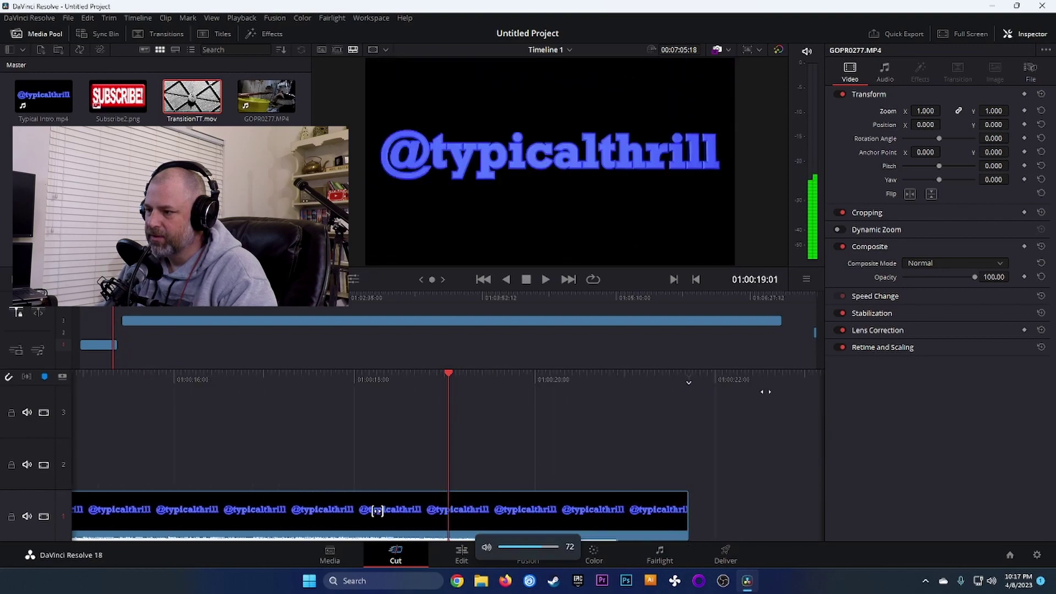
{"action": "key", "text": "space"}
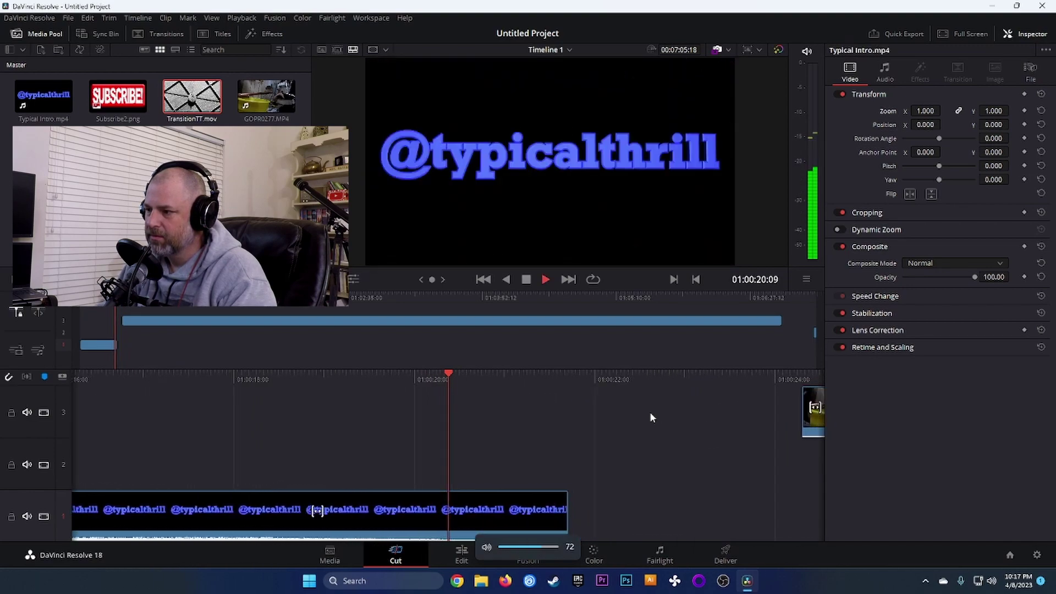
{"action": "key", "text": "space"}
{"action": "left_click_drag", "start_coordinate": [482, 370], "coordinate": [540, 378]}
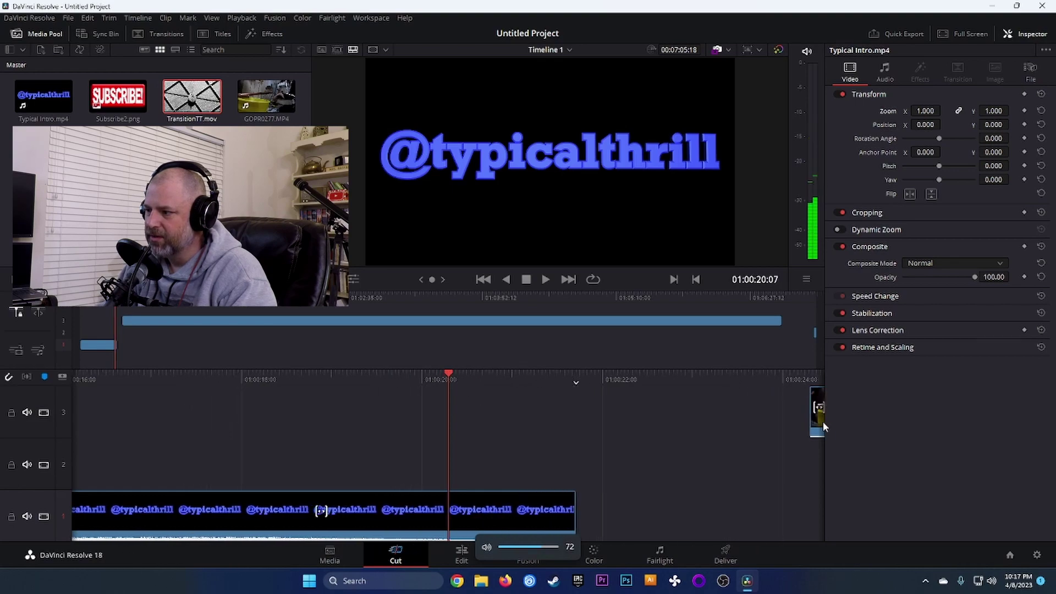
{"action": "left_click_drag", "start_coordinate": [818, 428], "coordinate": [459, 424]}
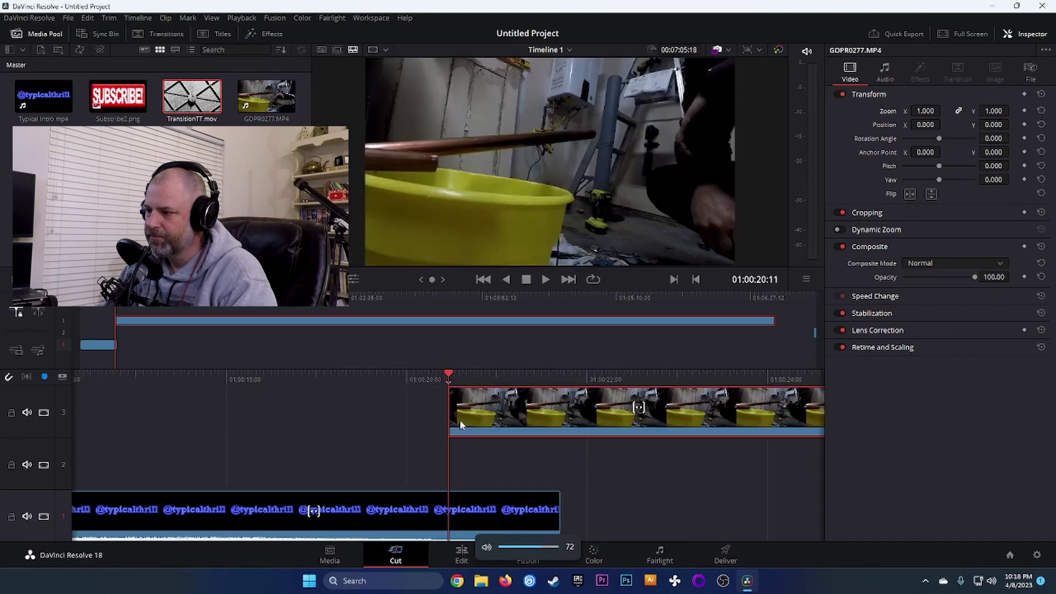
- Play the start of the repositioned footage clip and return the playhead to 01:00:20:19
{"action": "key", "text": "space"}
{"action": "key", "text": "space"}
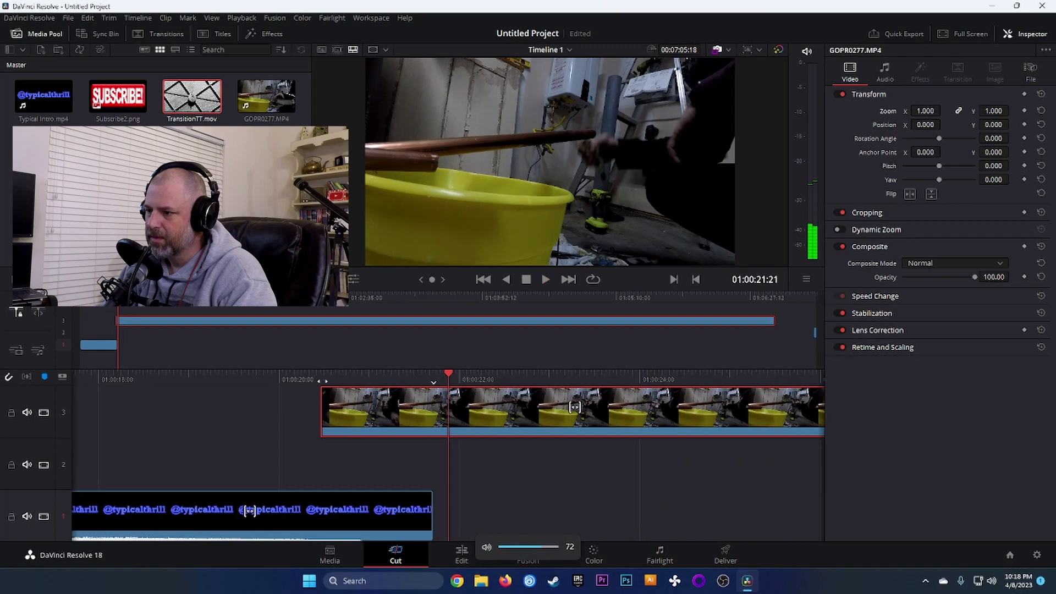
{"action": "left_click_drag", "start_coordinate": [319, 378], "coordinate": [418, 382]}
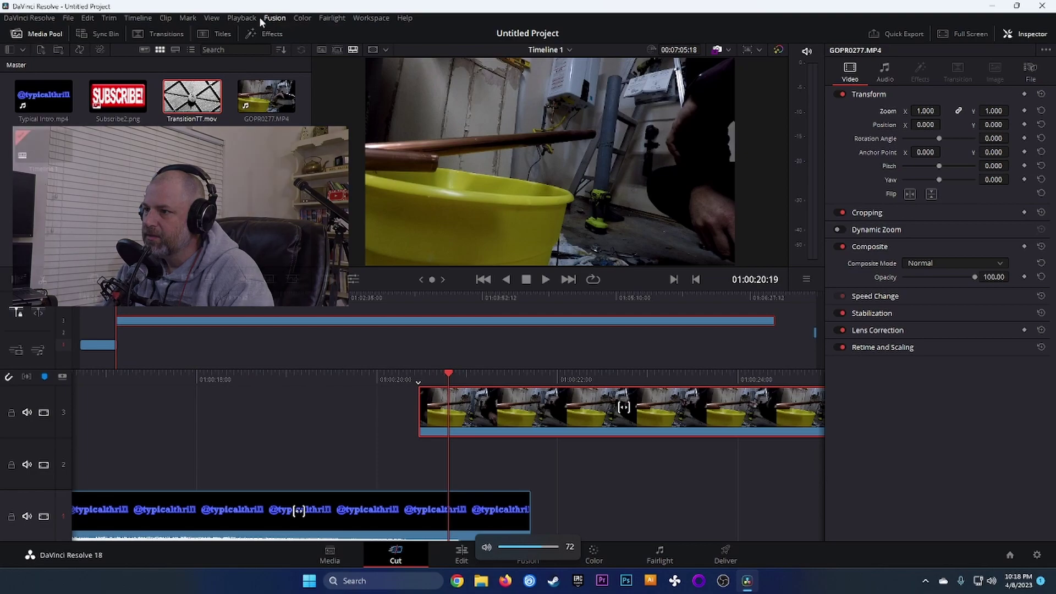
{"action": "left_click", "coordinate": [138, 18]}
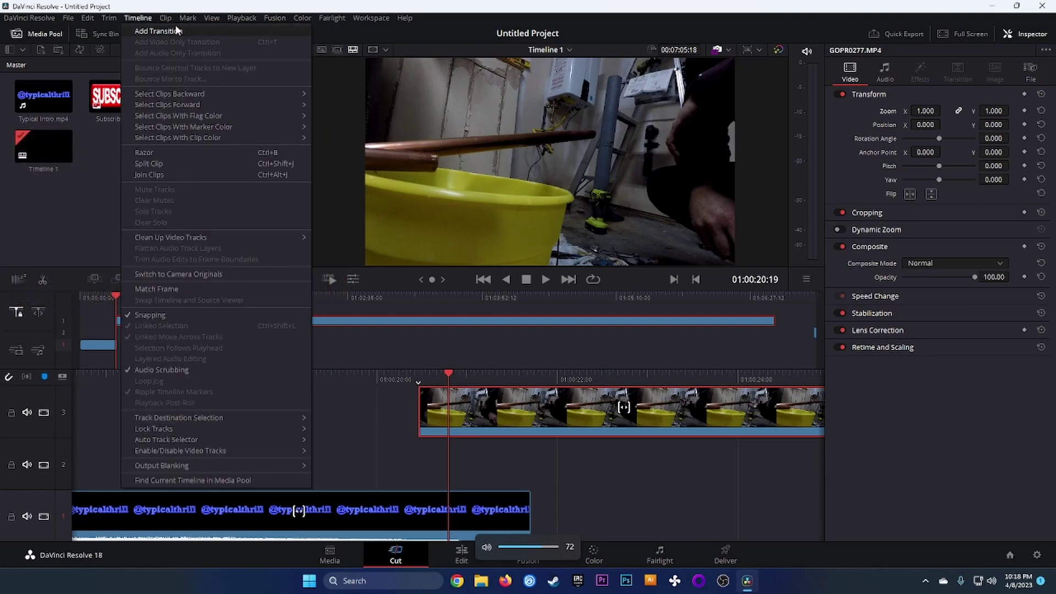
{"action": "mouse_move", "coordinate": [261, 15]}
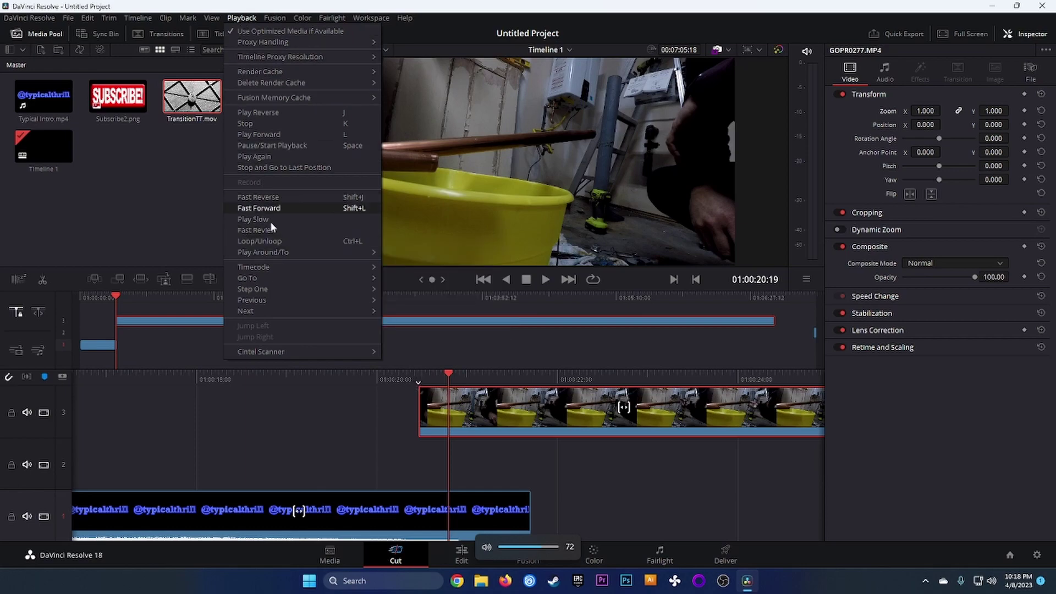
{"action": "mouse_move", "coordinate": [262, 254]}
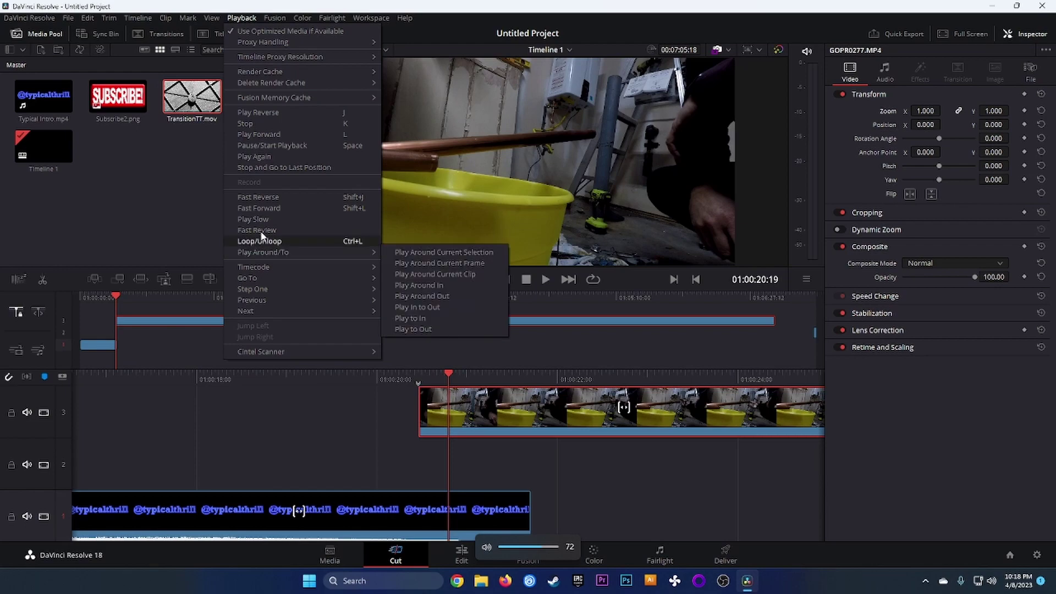
{"action": "left_click", "coordinate": [242, 17]}
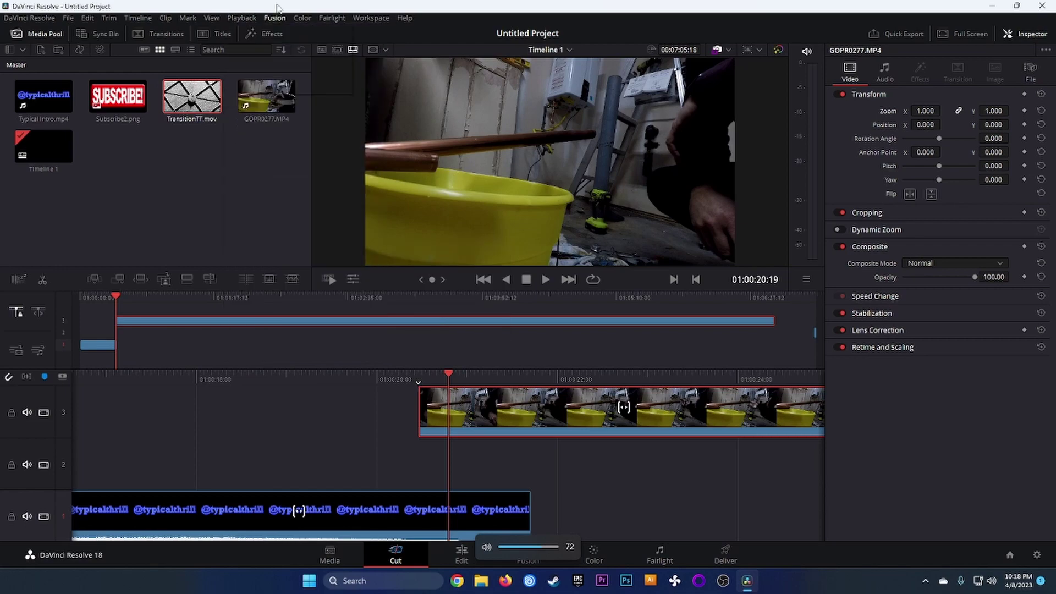
{"action": "left_click", "coordinate": [212, 19]}
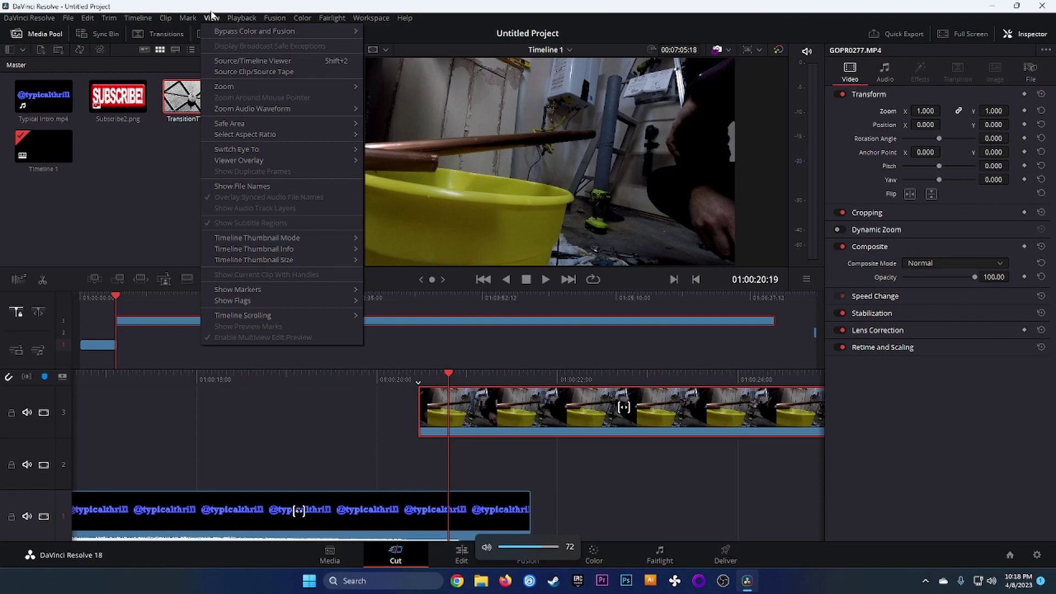
{"action": "mouse_move", "coordinate": [194, 18]}
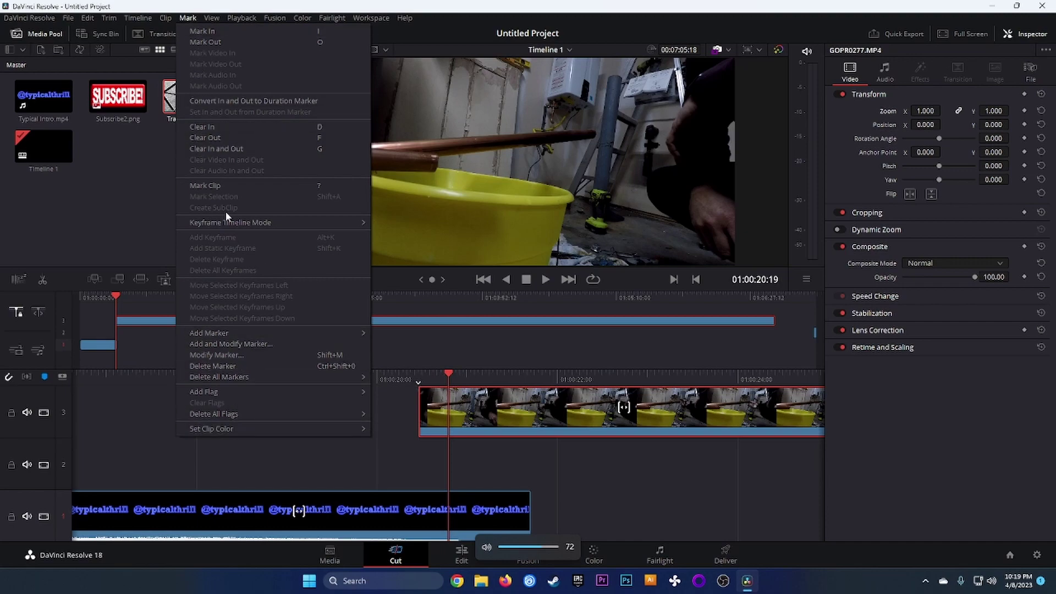
{"action": "mouse_move", "coordinate": [132, 22]}
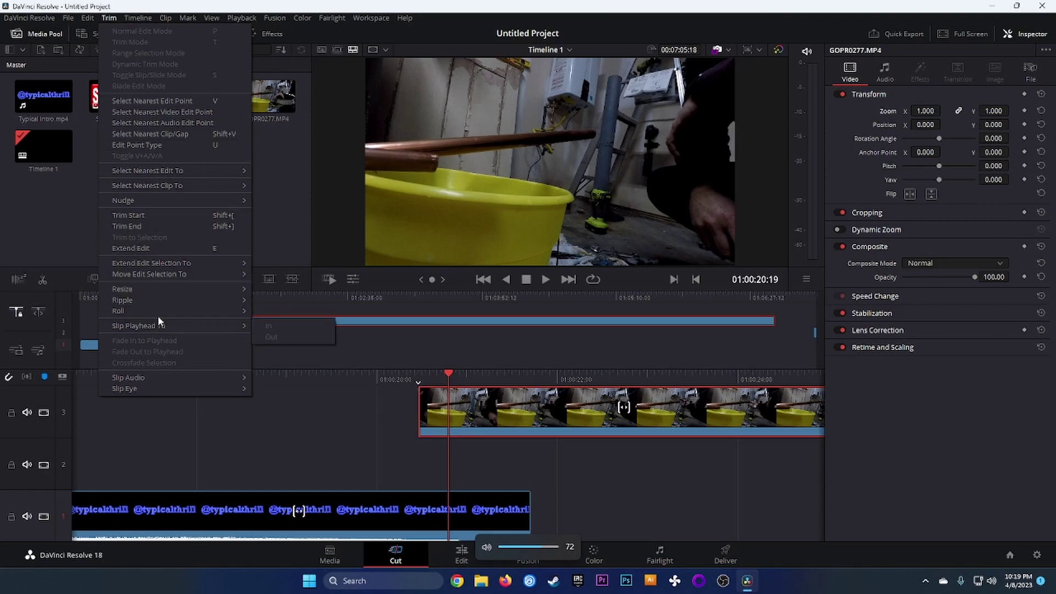
{"action": "mouse_move", "coordinate": [201, 297]}
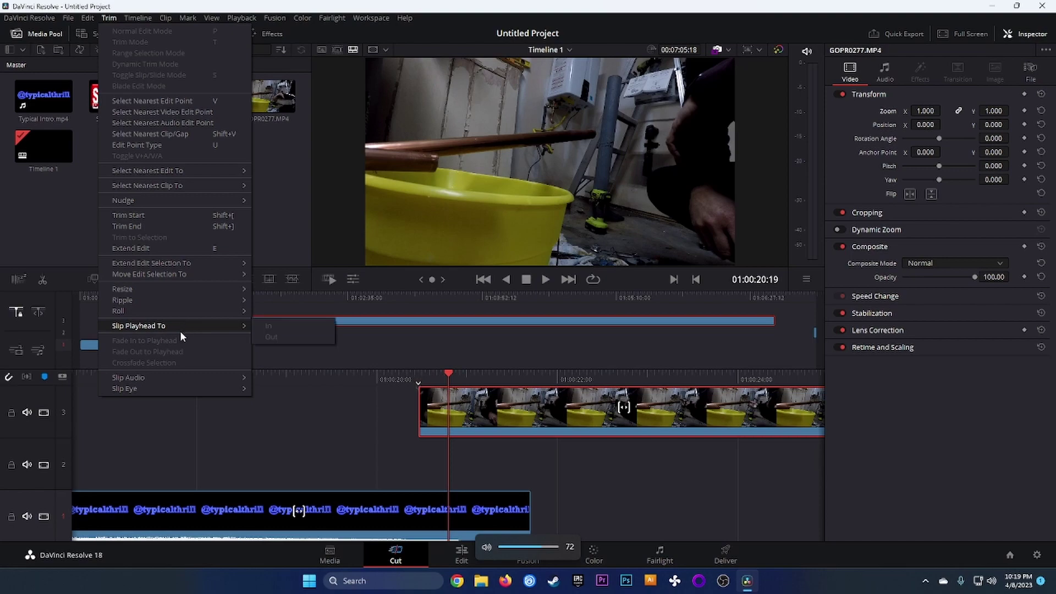
{"action": "mouse_move", "coordinate": [175, 377]}
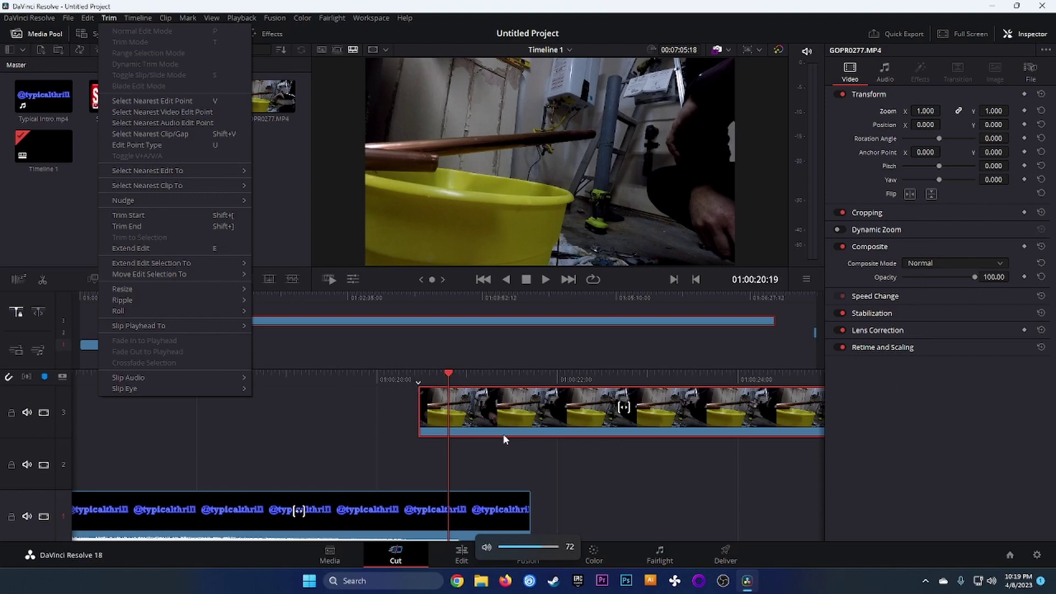
{"action": "left_click", "coordinate": [457, 410]}
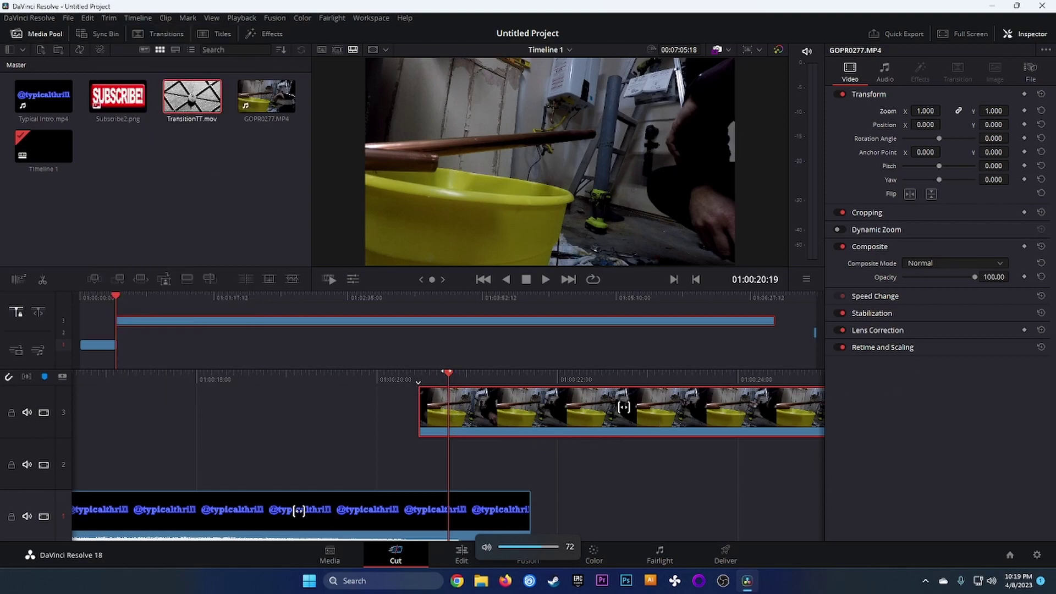
- Review the video attributes of the footage clip GOPR0277.MP4 and close them without making changes
{"action": "right_click", "coordinate": [449, 416]}
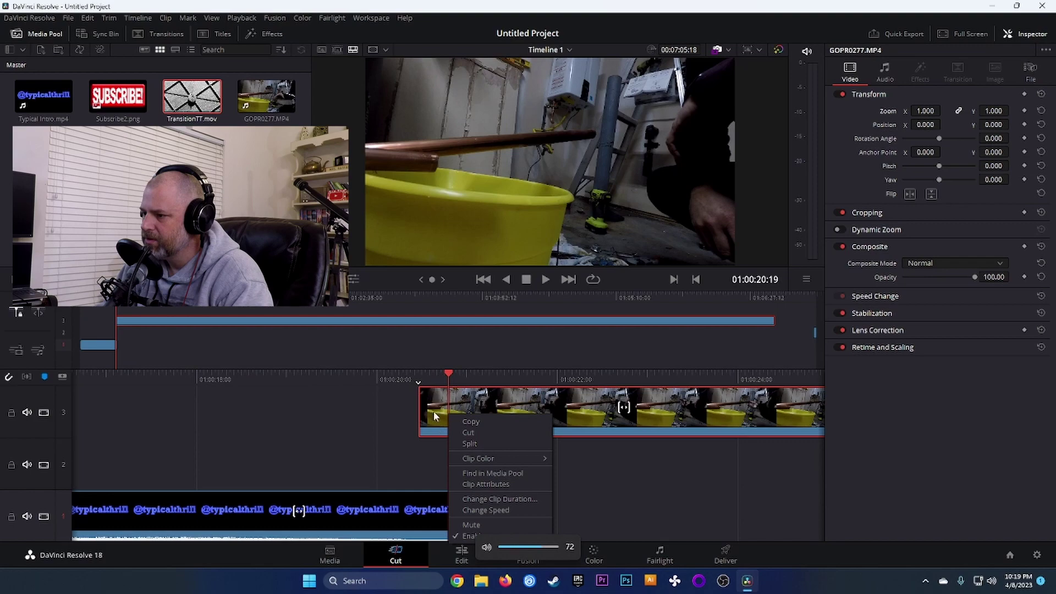
{"action": "left_click", "coordinate": [482, 484]}
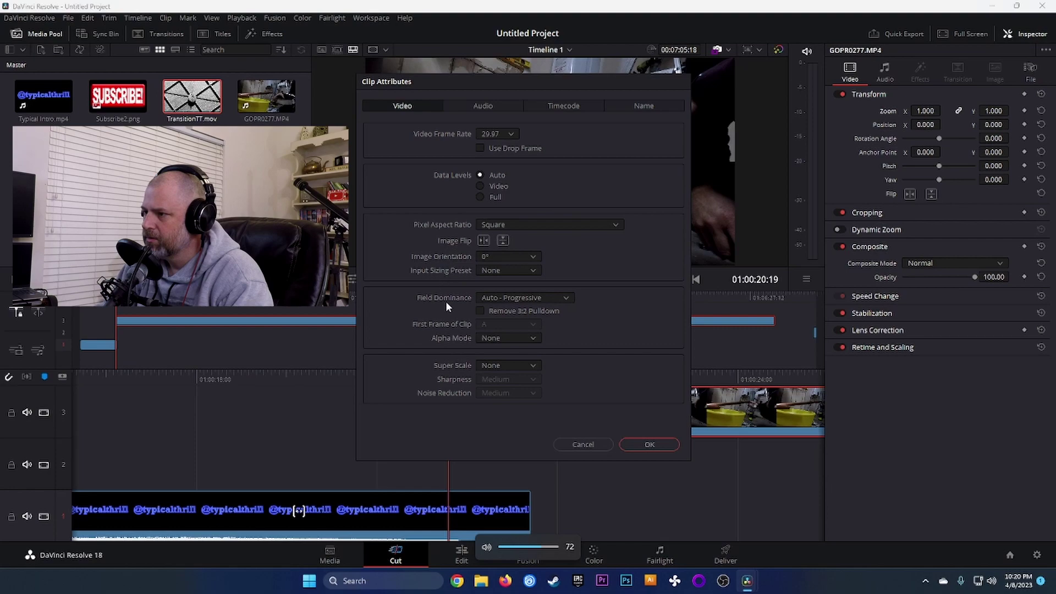
{"action": "left_click", "coordinate": [574, 445]}
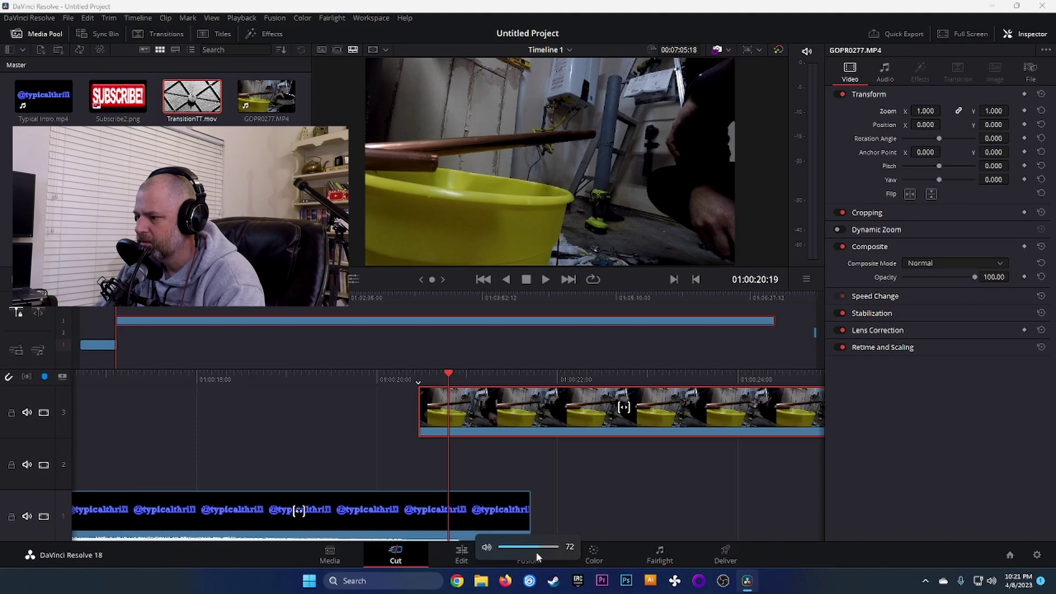
- Switch to the Edit page and examine how the intro and footage clips are laid out on the video and audio tracks
{"action": "left_click", "coordinate": [453, 551]}
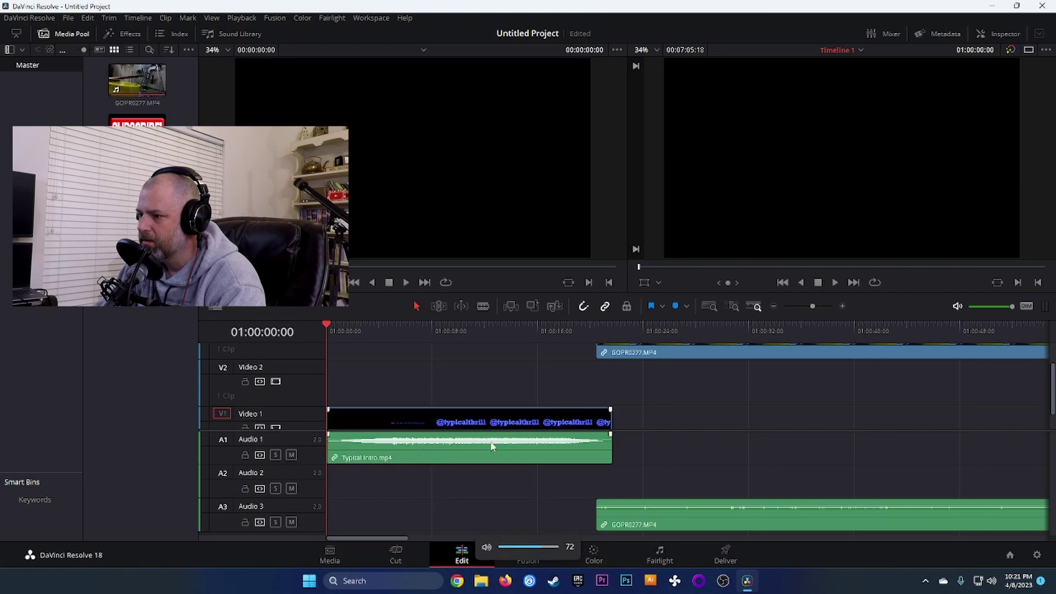
{"action": "scroll", "coordinate": [679, 413], "scroll_direction": "up", "scroll_amount": 3}
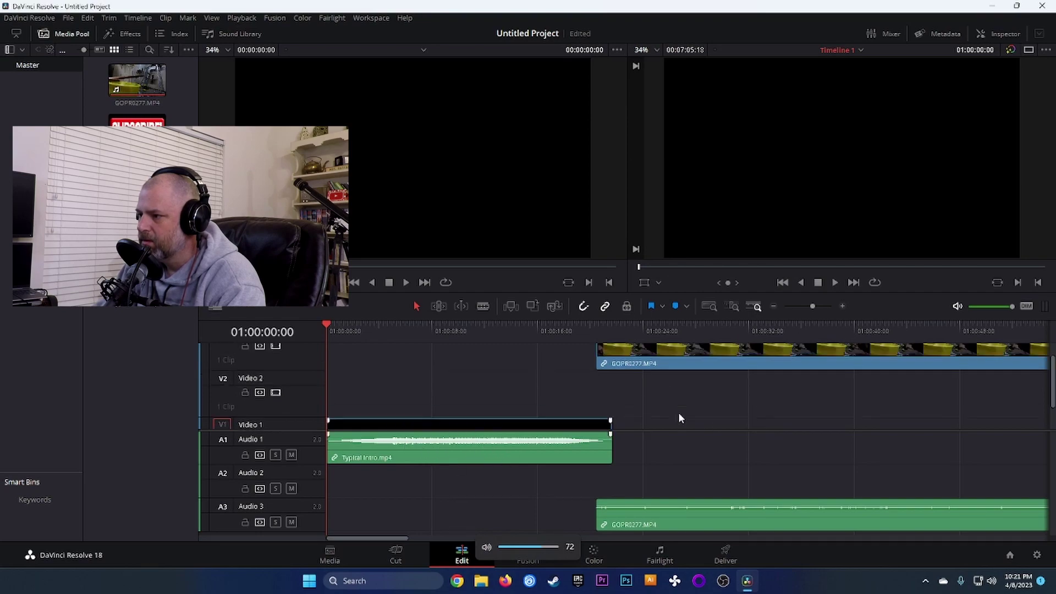
{"action": "scroll", "coordinate": [678, 413], "scroll_direction": "down", "scroll_amount": 5}
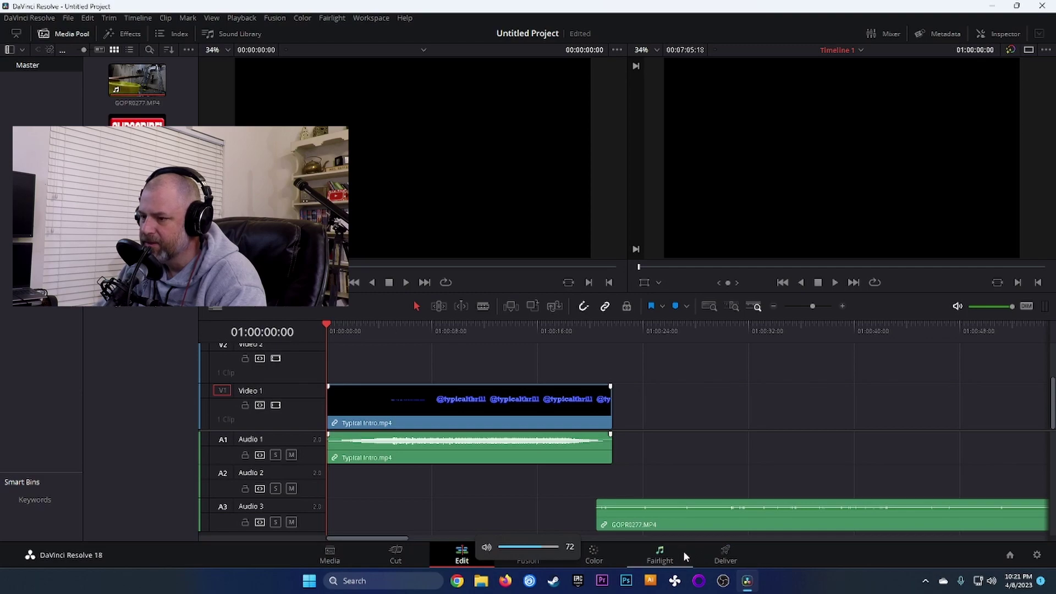
{"action": "left_click", "coordinate": [402, 549]}
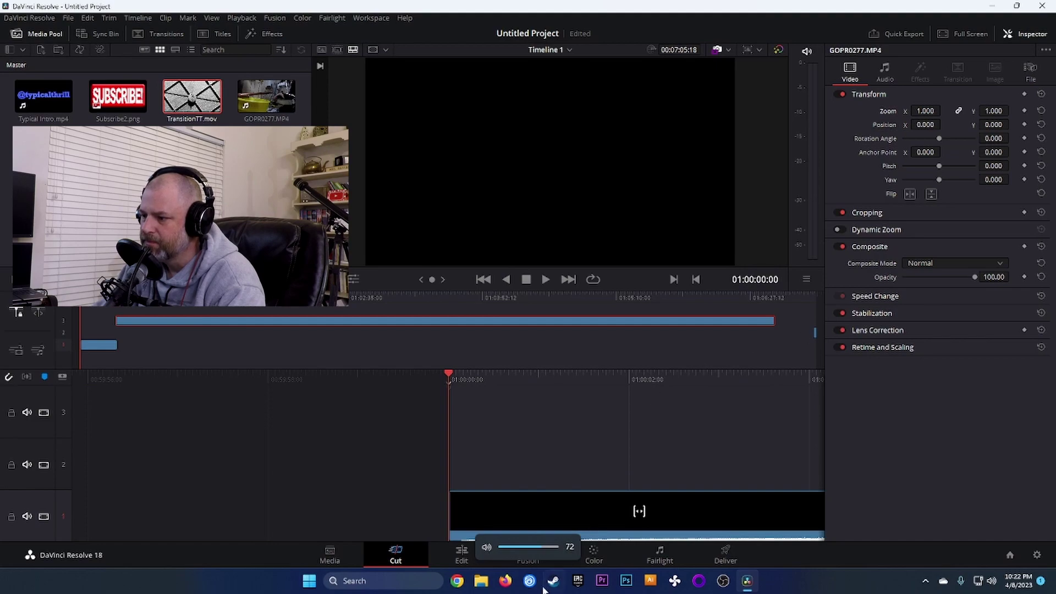
{"action": "left_click", "coordinate": [450, 549]}
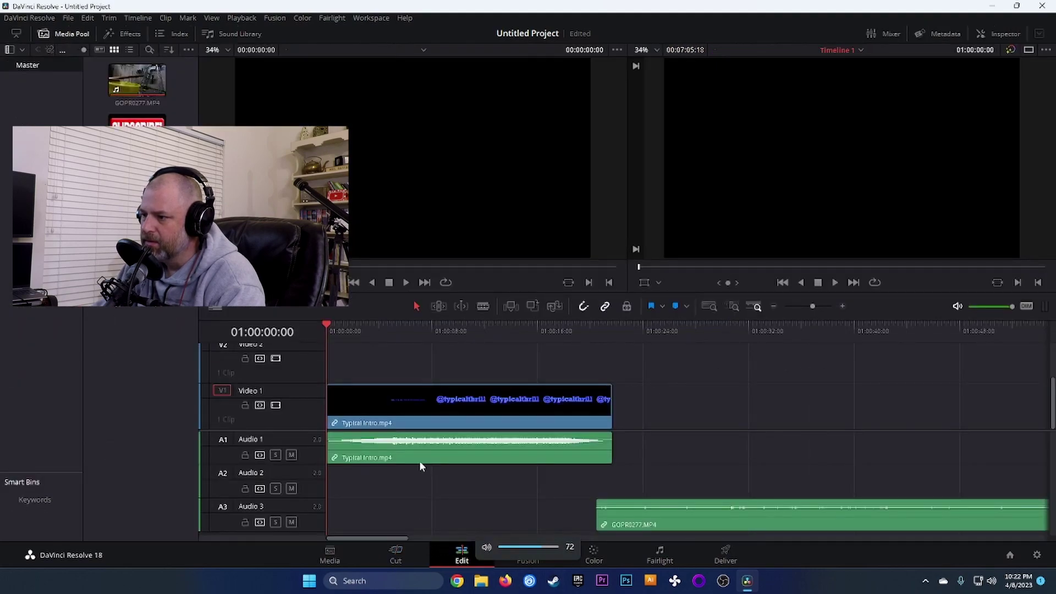
{"action": "scroll", "coordinate": [768, 384], "scroll_direction": "up", "scroll_amount": 3}
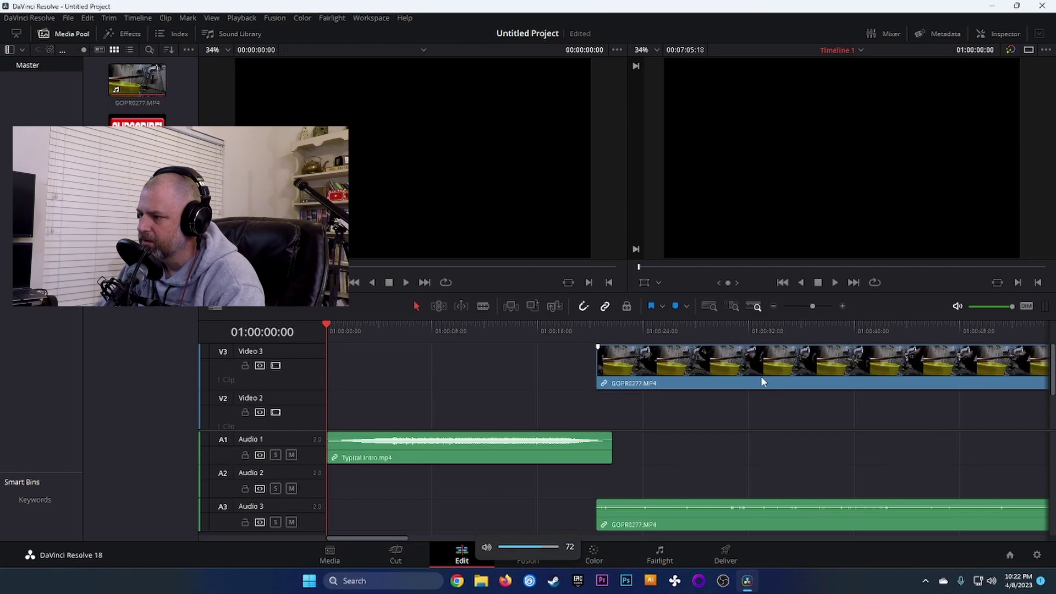
{"action": "scroll", "coordinate": [759, 379], "scroll_direction": "down", "scroll_amount": 2}
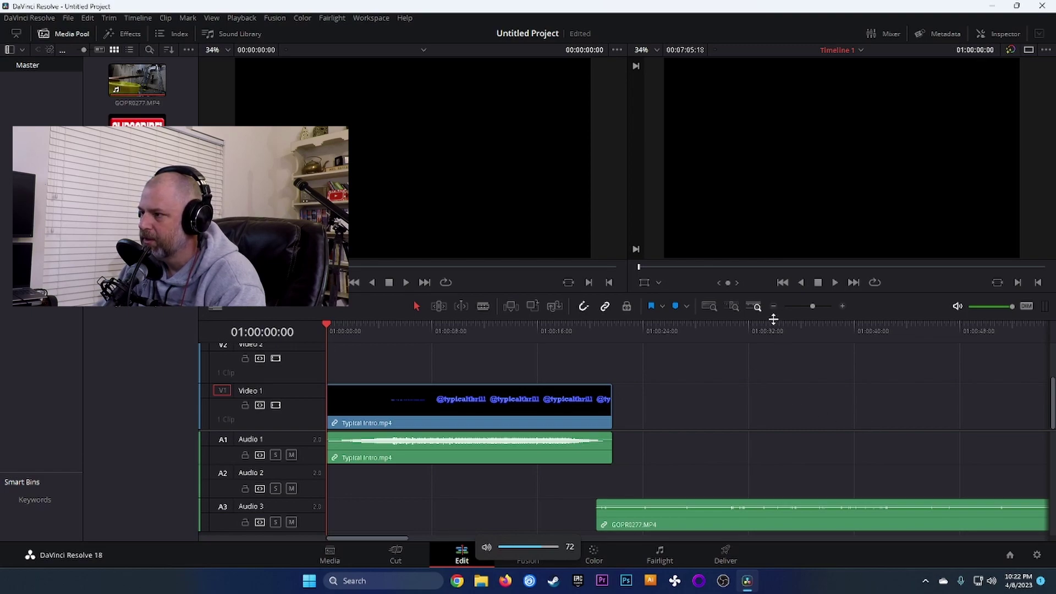
{"action": "scroll", "coordinate": [675, 429], "scroll_direction": "up", "scroll_amount": 1}
{"action": "scroll", "coordinate": [674, 427], "scroll_direction": "up", "scroll_amount": 1}
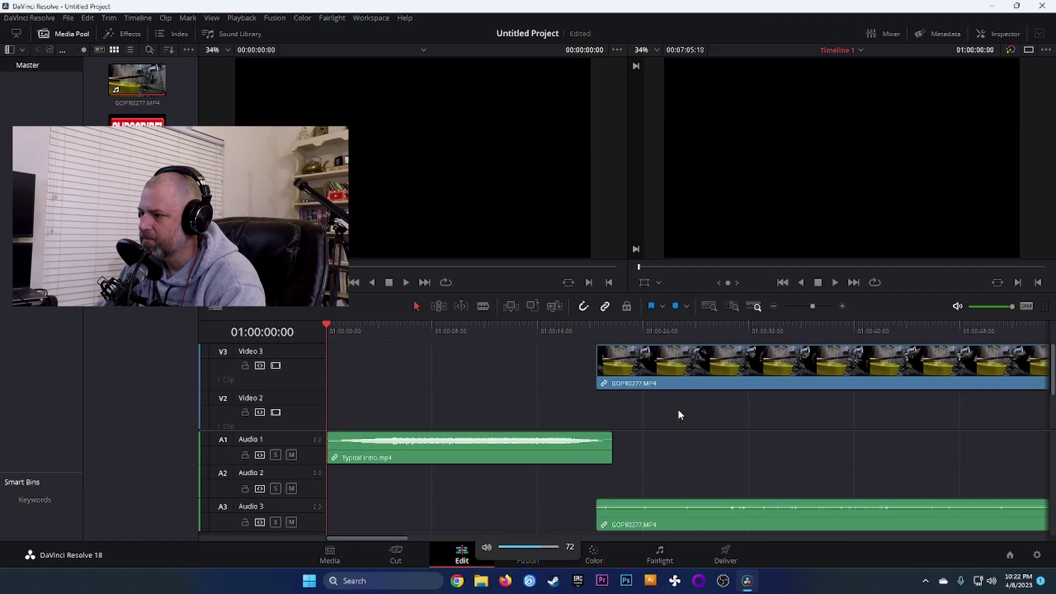
- Select the footage clip on Video 3 and play the changeover from the intro to the footage
{"action": "left_click", "coordinate": [650, 364]}
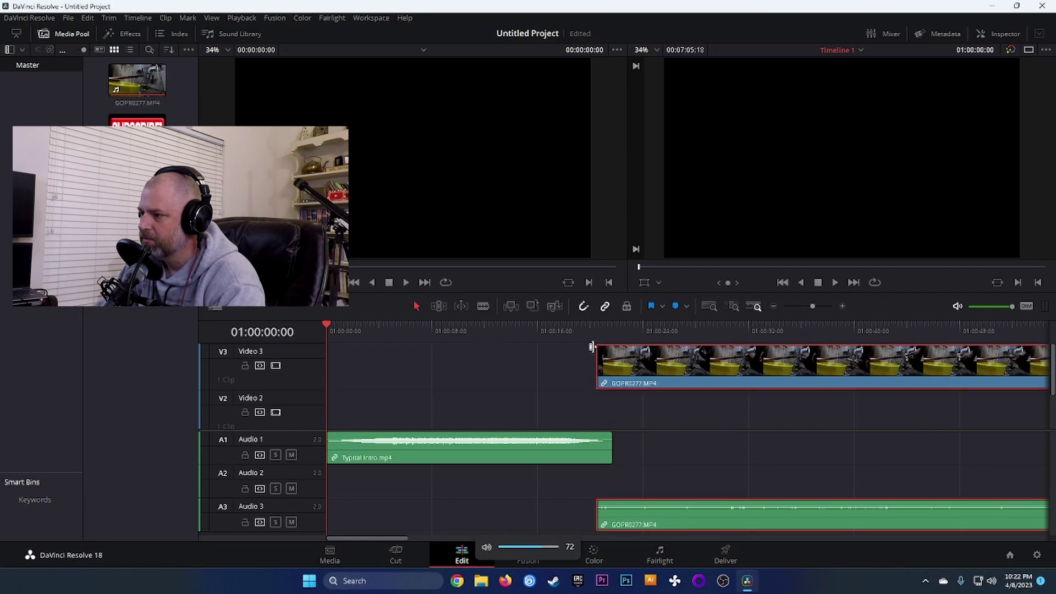
{"action": "left_click", "coordinate": [646, 327]}
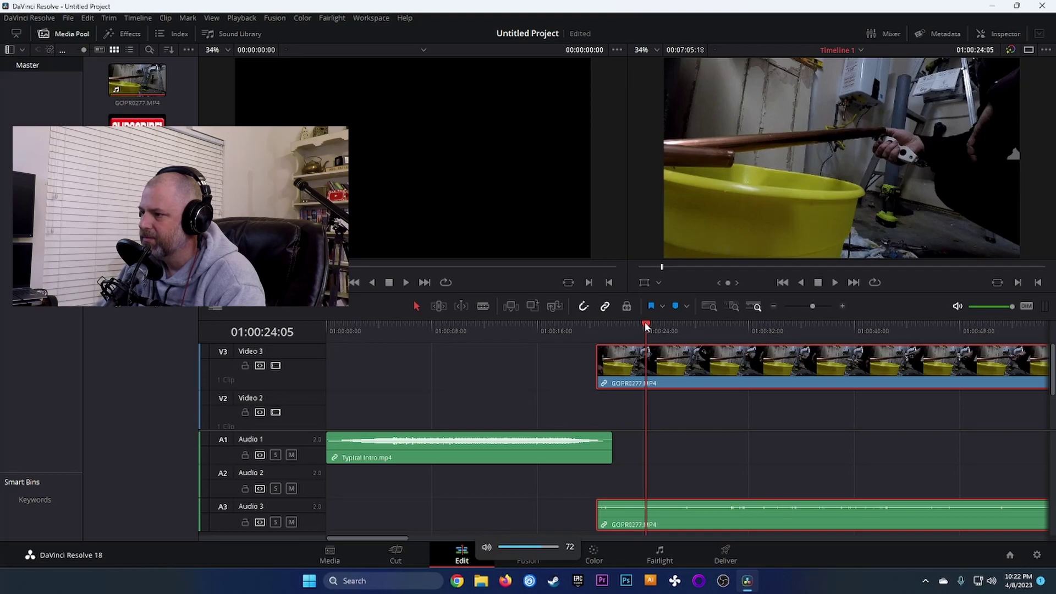
{"action": "left_click", "coordinate": [642, 323]}
{"action": "left_click", "coordinate": [613, 325]}
{"action": "left_click_drag", "start_coordinate": [612, 324], "coordinate": [570, 324]}
{"action": "key", "text": "space"}
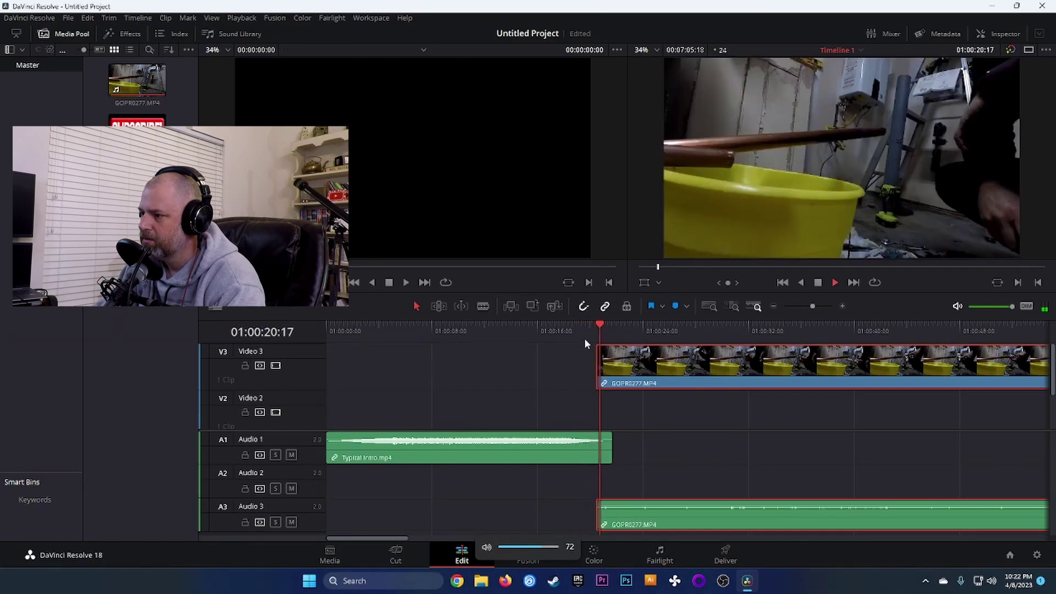
{"action": "key", "text": "space"}
- Move the footage clip on Video 3, together with its linked audio, earlier so that it starts at 01:00:19:06
{"action": "left_click", "coordinate": [596, 327]}
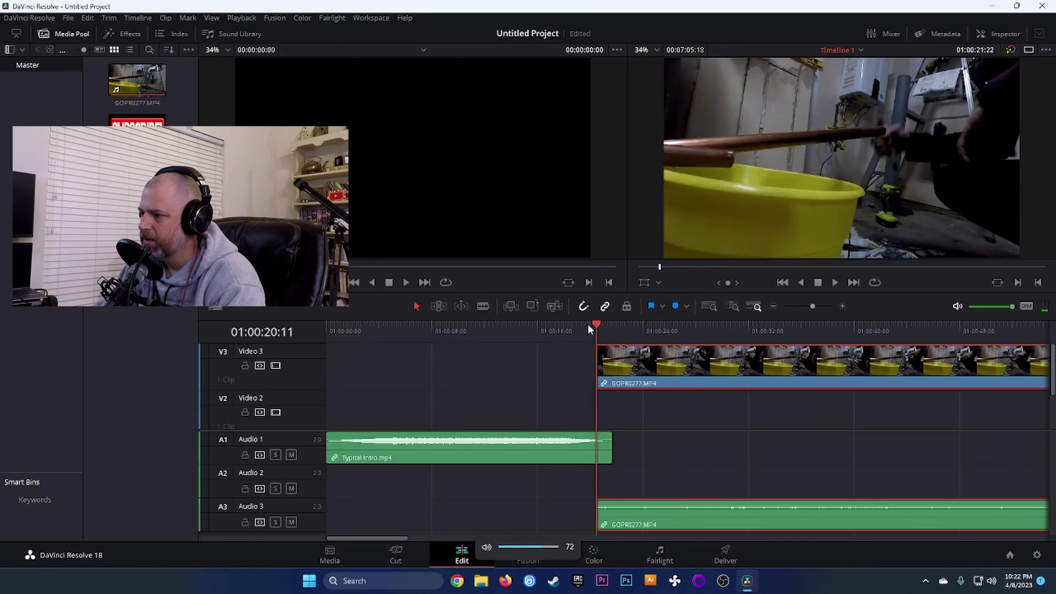
{"action": "left_click", "coordinate": [581, 325]}
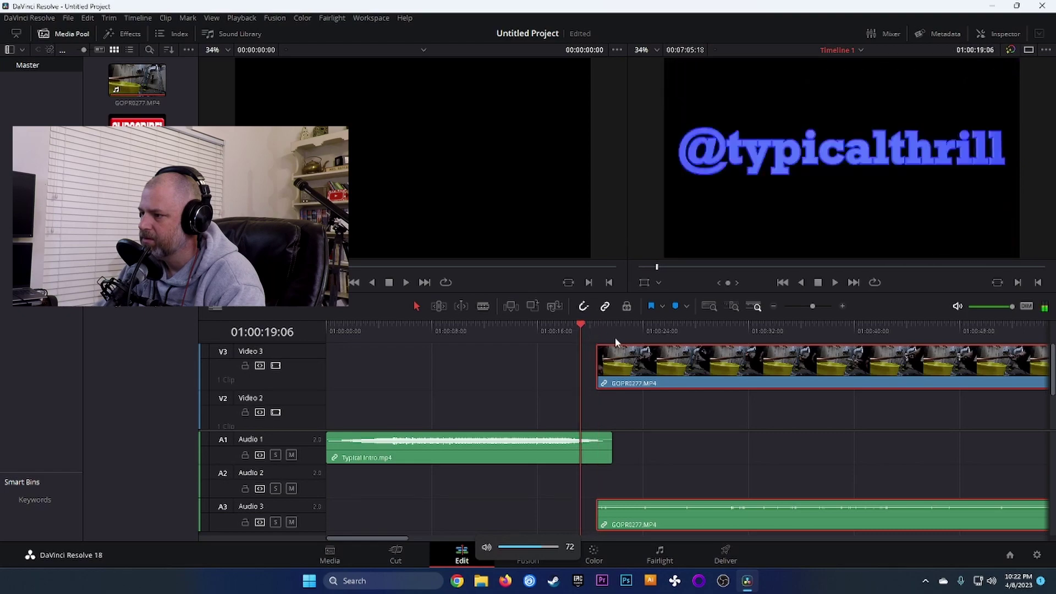
{"action": "left_click_drag", "start_coordinate": [689, 360], "coordinate": [666, 355]}
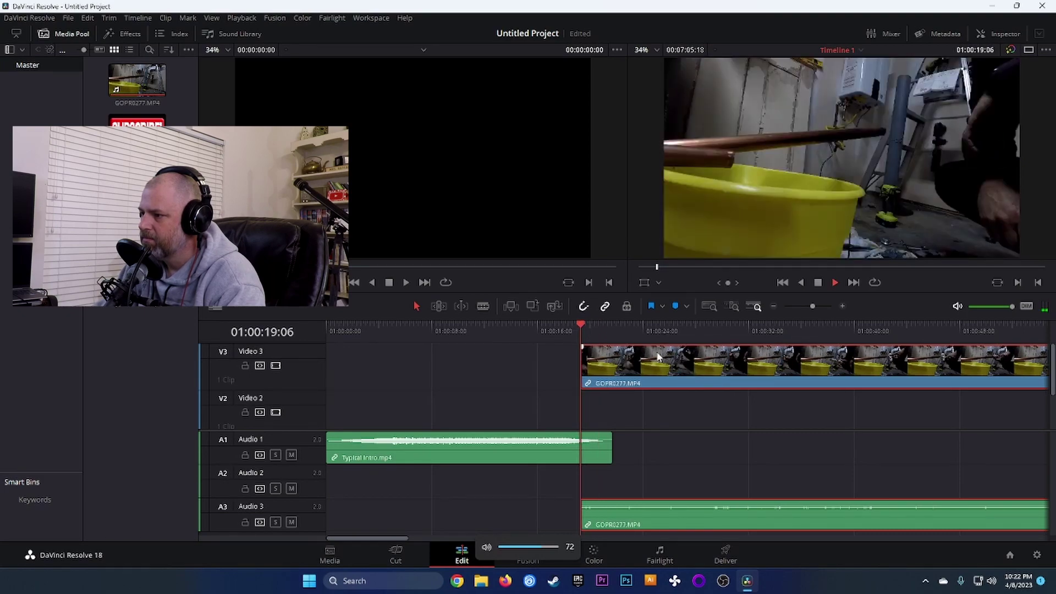
- Play the footage from its new start over the end of the intro audio and stop at 01:00:20:23
{"action": "key", "text": "space"}
{"action": "key", "text": "space"}
{"action": "left_click", "coordinate": [596, 325]}
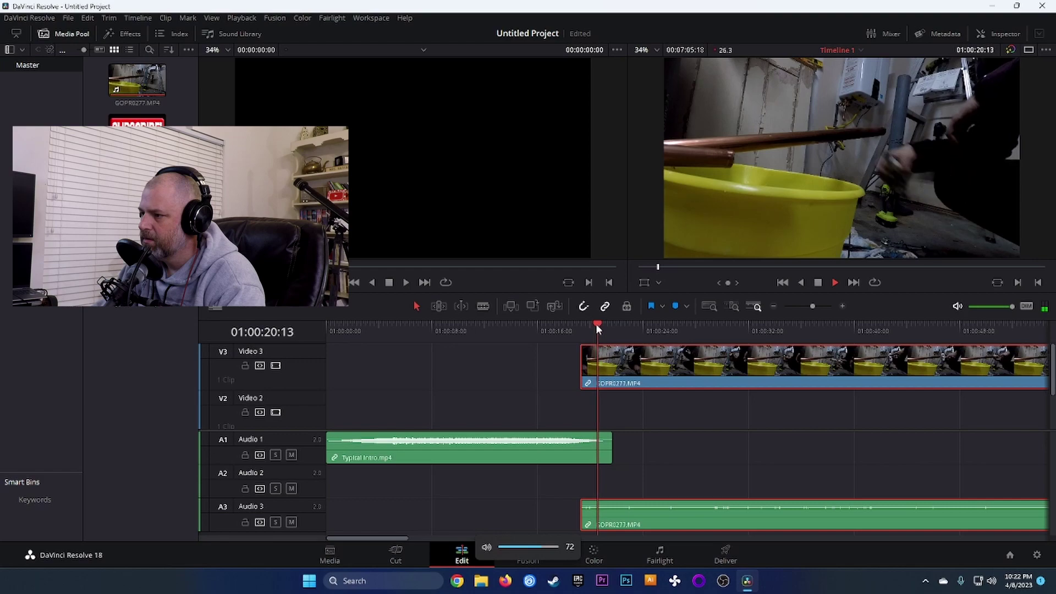
{"action": "key", "text": "space"}
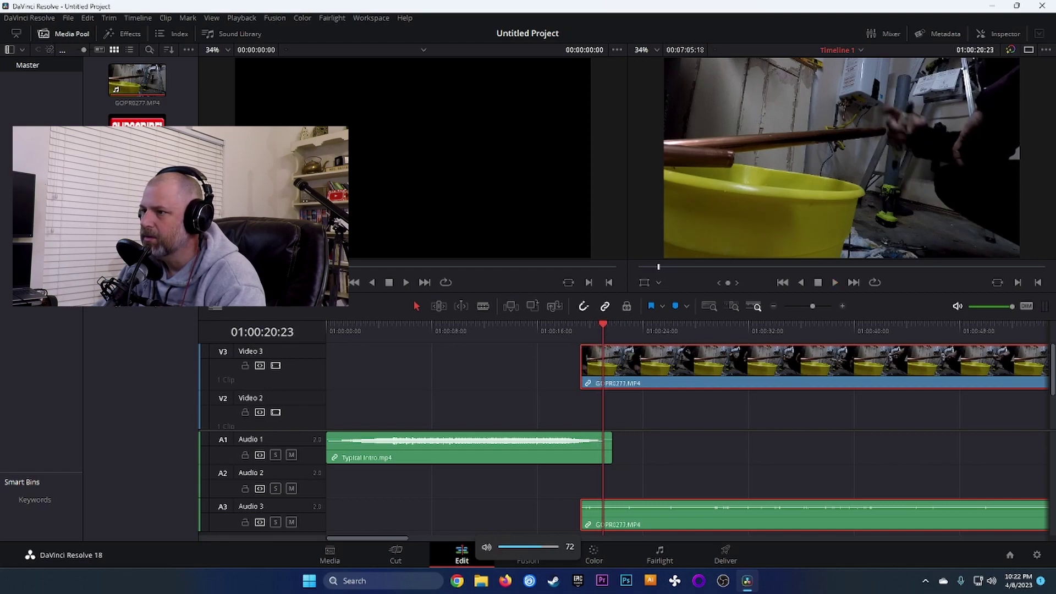
- Add a short fade-in to the start of the footage clip on Video 3
{"action": "key", "text": "q"}
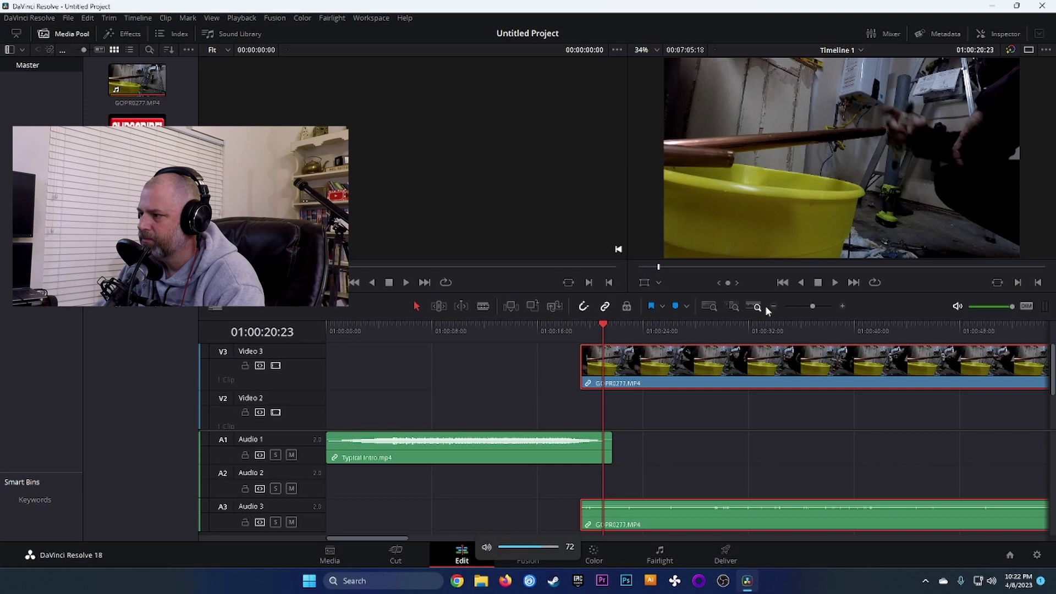
{"action": "left_click", "coordinate": [460, 308]}
{"action": "left_click", "coordinate": [459, 307]}
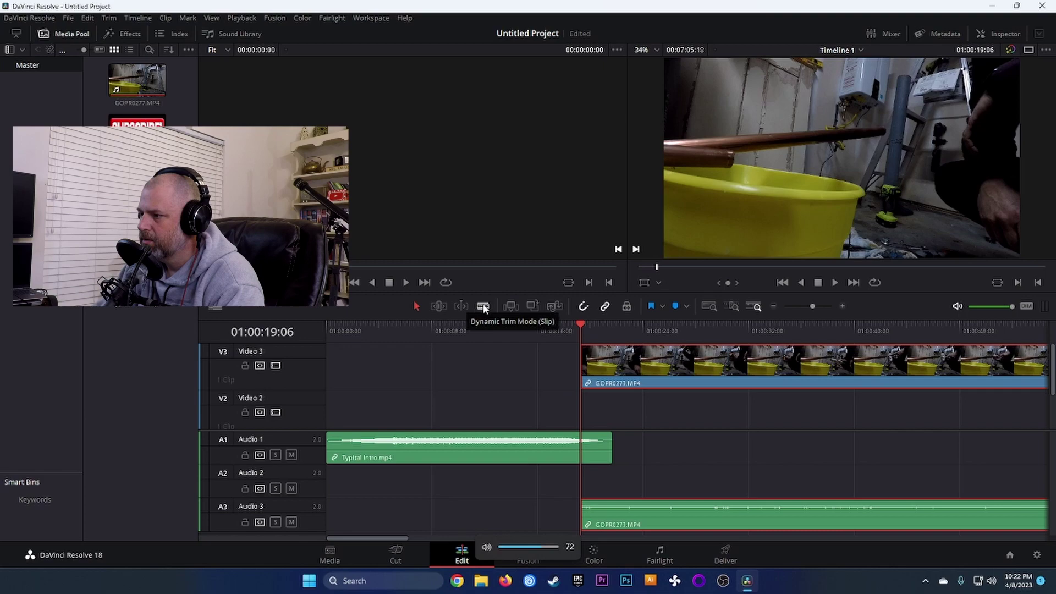
{"action": "left_click", "coordinate": [616, 375]}
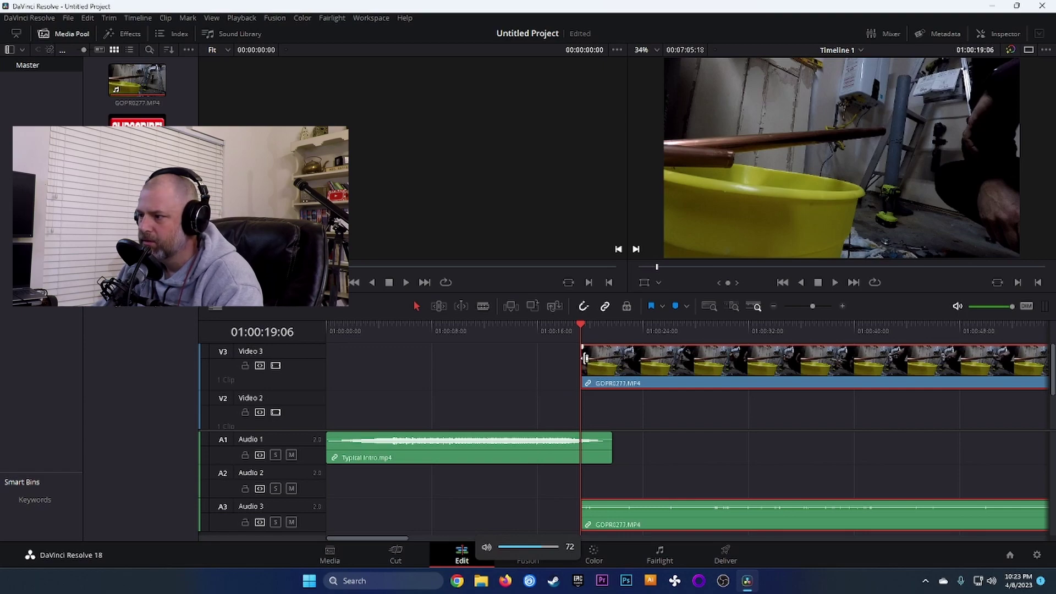
{"action": "left_click_drag", "start_coordinate": [582, 349], "coordinate": [601, 363]}
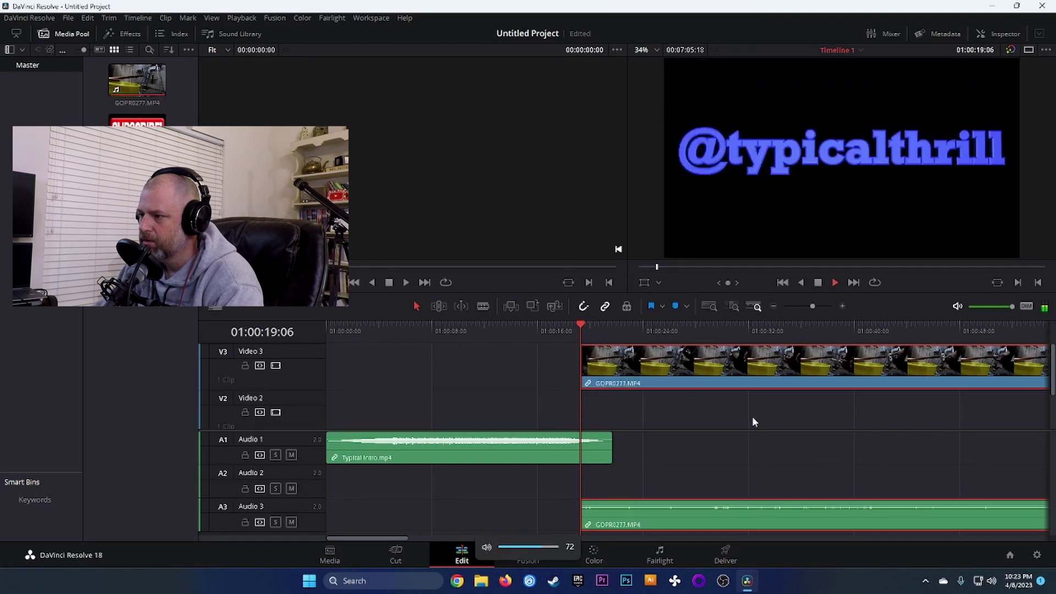
- Play the faded changeover from the intro to the footage, restarting the review at 01:00:18:02 and continuing into the footage
{"action": "key", "text": "space"}
{"action": "key", "text": "space"}
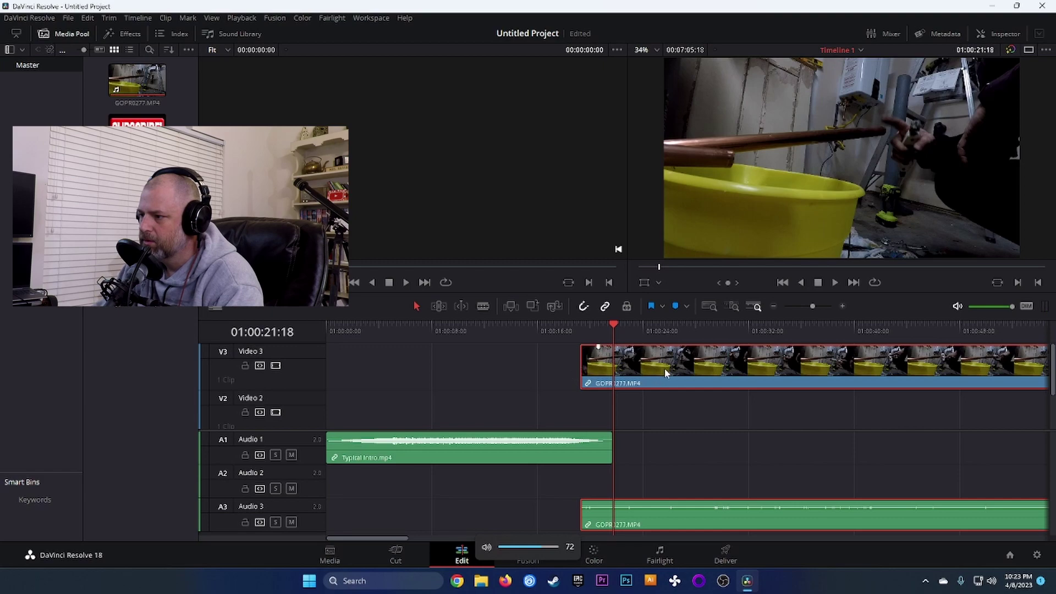
{"action": "left_click", "coordinate": [565, 329]}
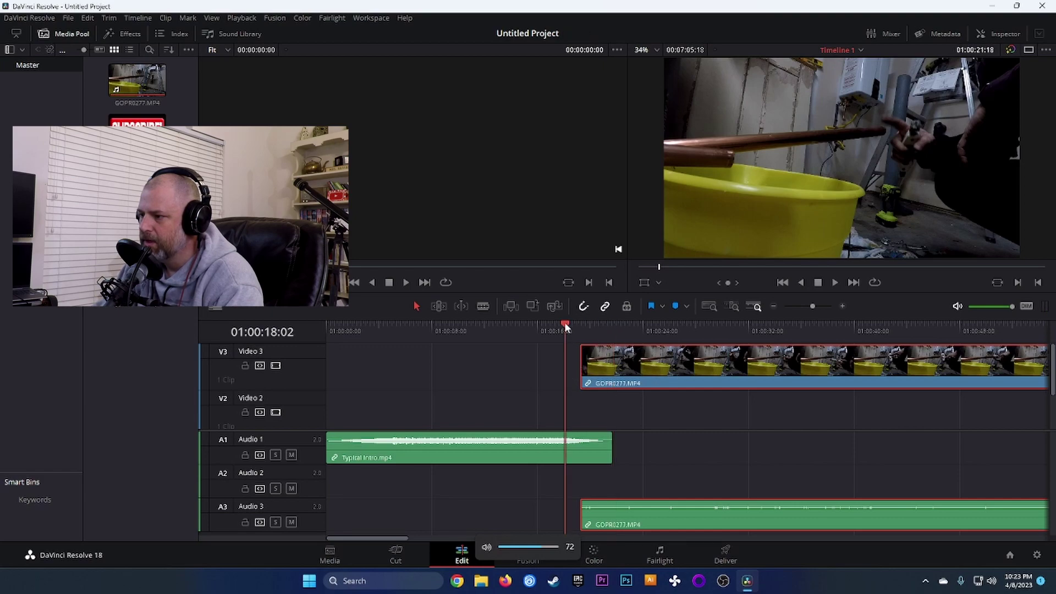
{"action": "key", "text": "space"}
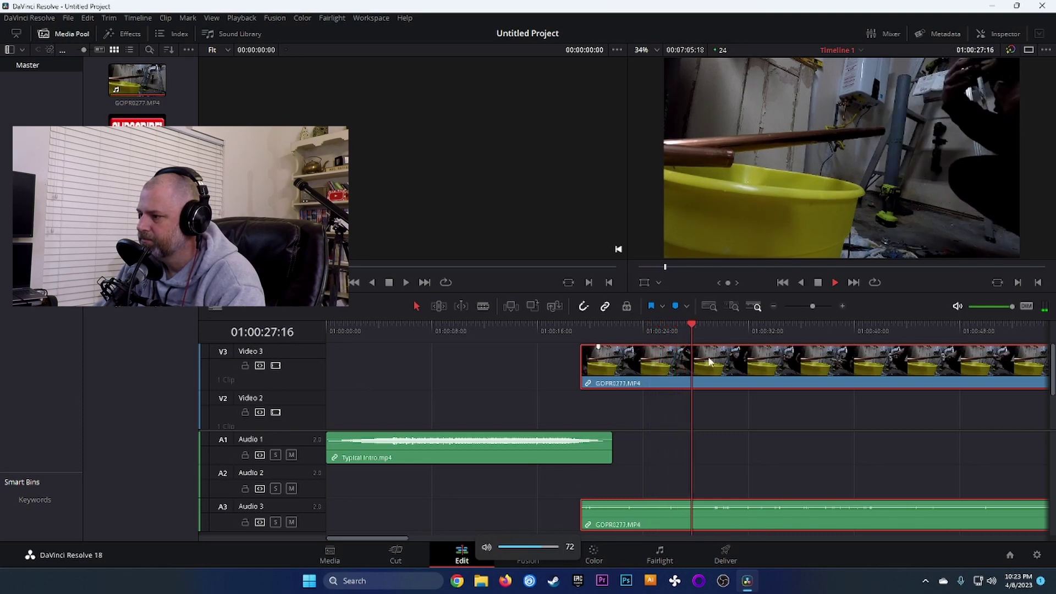
{"action": "left_click_drag", "start_coordinate": [816, 325], "coordinate": [699, 329]}
{"action": "key", "text": "space"}
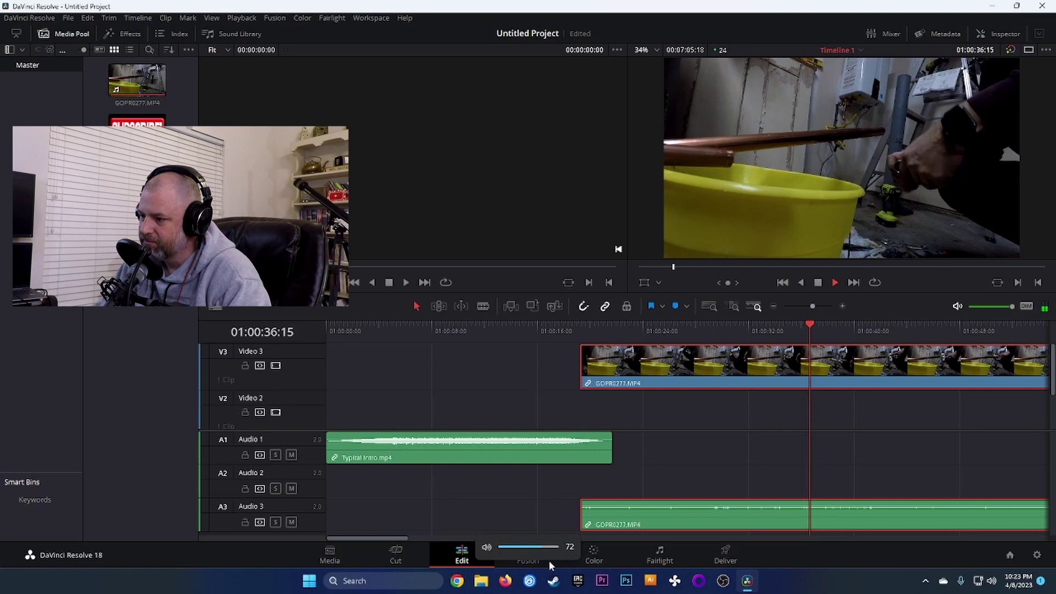
- Move the transition clip on Video 2 earlier so that it starts right where the GOPR0277.MP4 footage ends
{"action": "left_click_drag", "start_coordinate": [385, 539], "coordinate": [438, 560]}
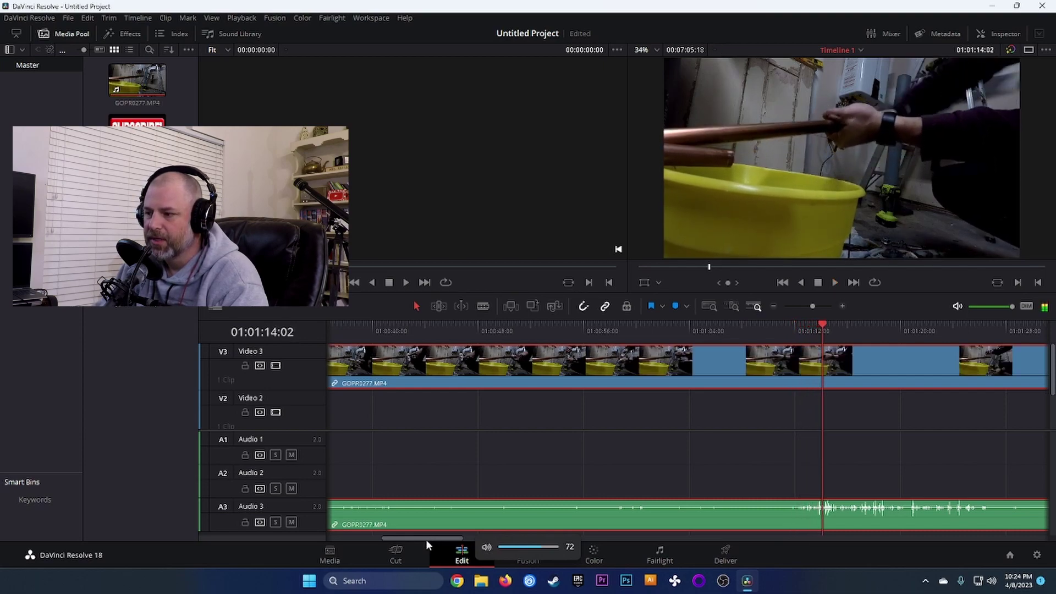
{"action": "left_click_drag", "start_coordinate": [427, 540], "coordinate": [902, 551]}
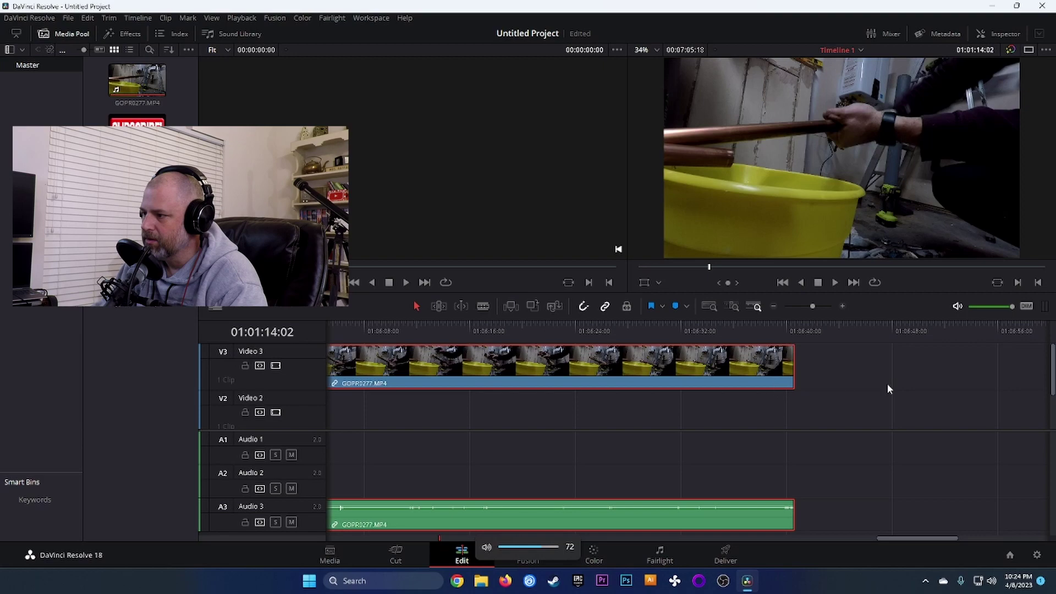
{"action": "scroll", "coordinate": [880, 388], "scroll_direction": "down", "scroll_amount": 2}
{"action": "scroll", "coordinate": [852, 379], "scroll_direction": "up", "scroll_amount": 2}
{"action": "scroll", "coordinate": [850, 379], "scroll_direction": "down", "scroll_amount": 2}
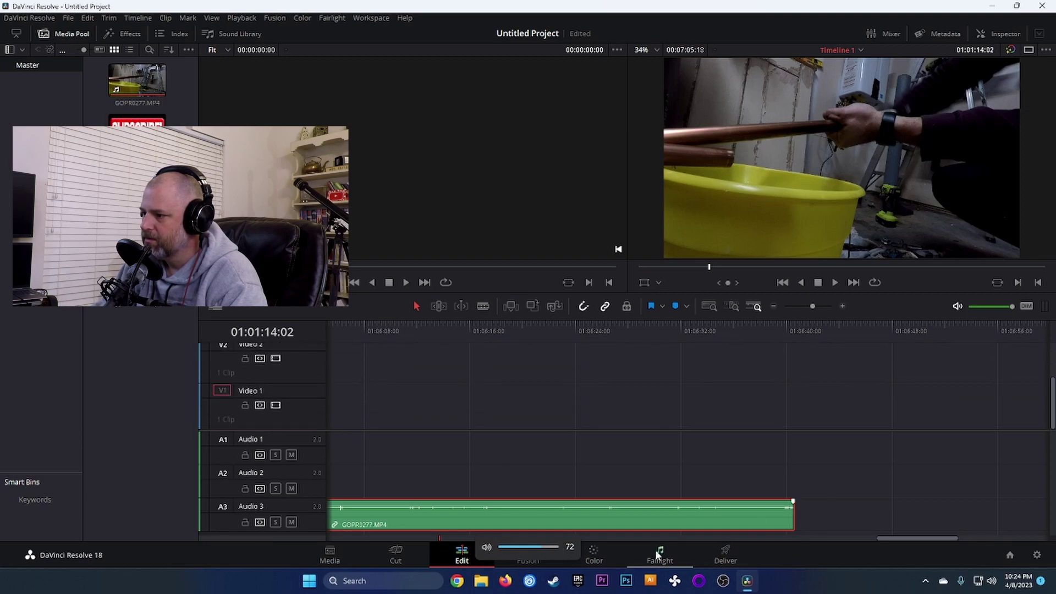
{"action": "left_click_drag", "start_coordinate": [892, 539], "coordinate": [854, 538]}
{"action": "scroll", "coordinate": [836, 398], "scroll_direction": "up", "scroll_amount": 2}
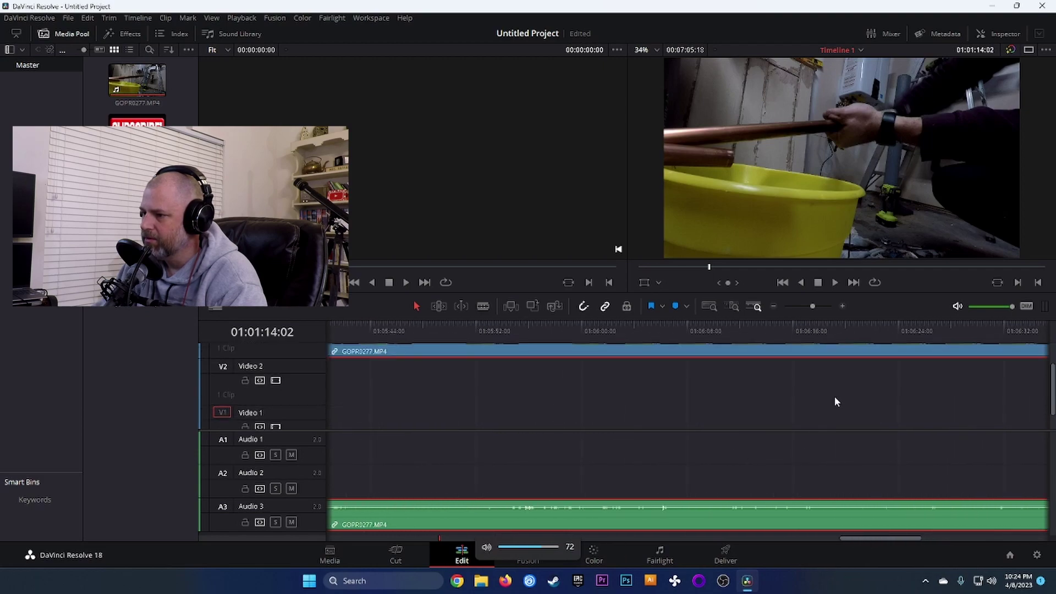
{"action": "left_click_drag", "start_coordinate": [878, 538], "coordinate": [934, 538]}
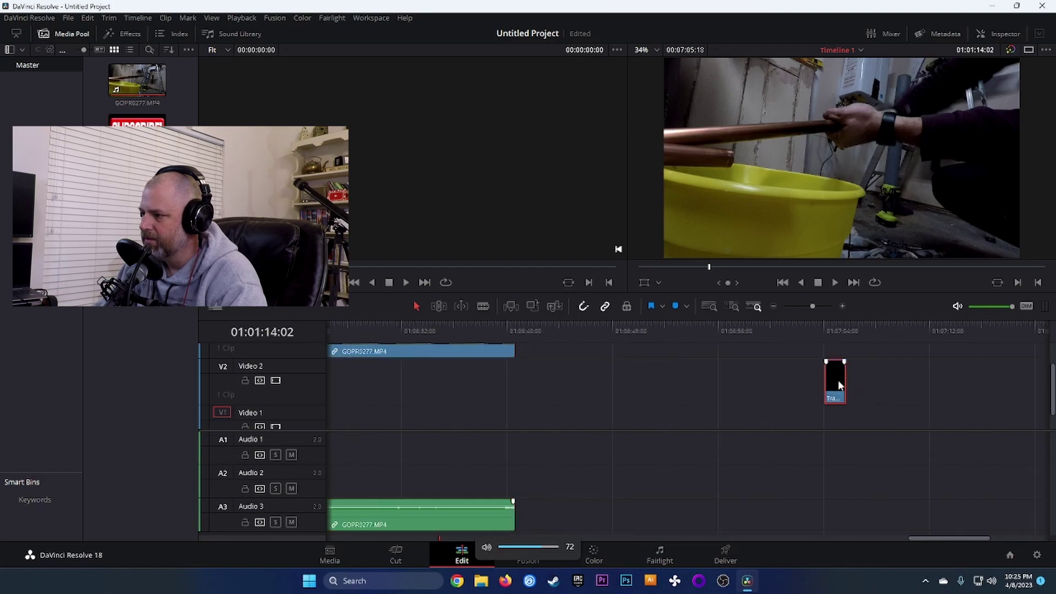
{"action": "left_click_drag", "start_coordinate": [835, 387], "coordinate": [536, 384]}
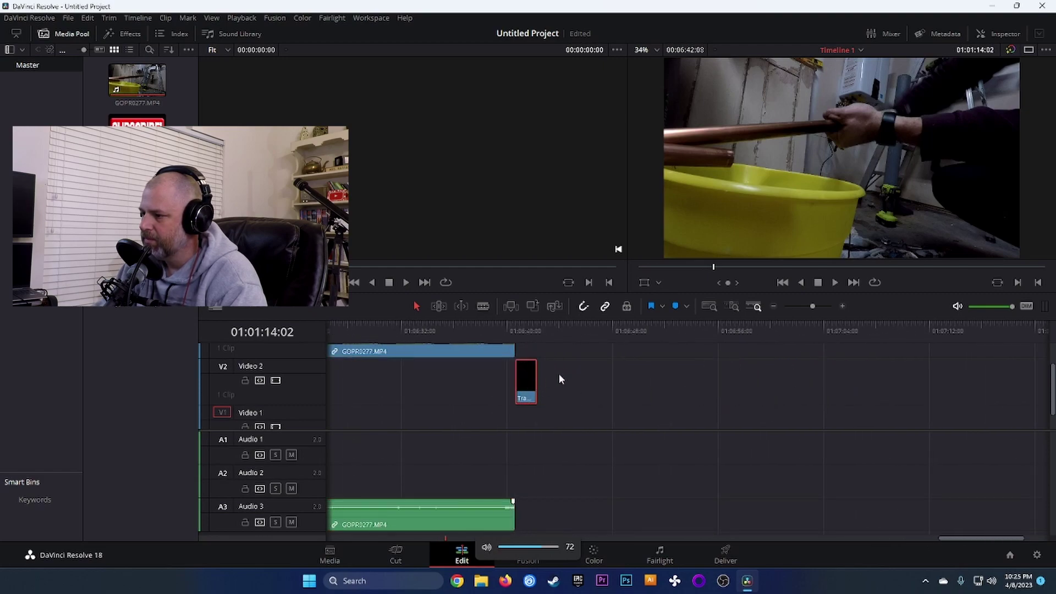
- Play the end of the footage and the transition clip, and stop the playhead at 01:06:38:03
{"action": "left_click", "coordinate": [506, 320]}
{"action": "key", "text": "space"}
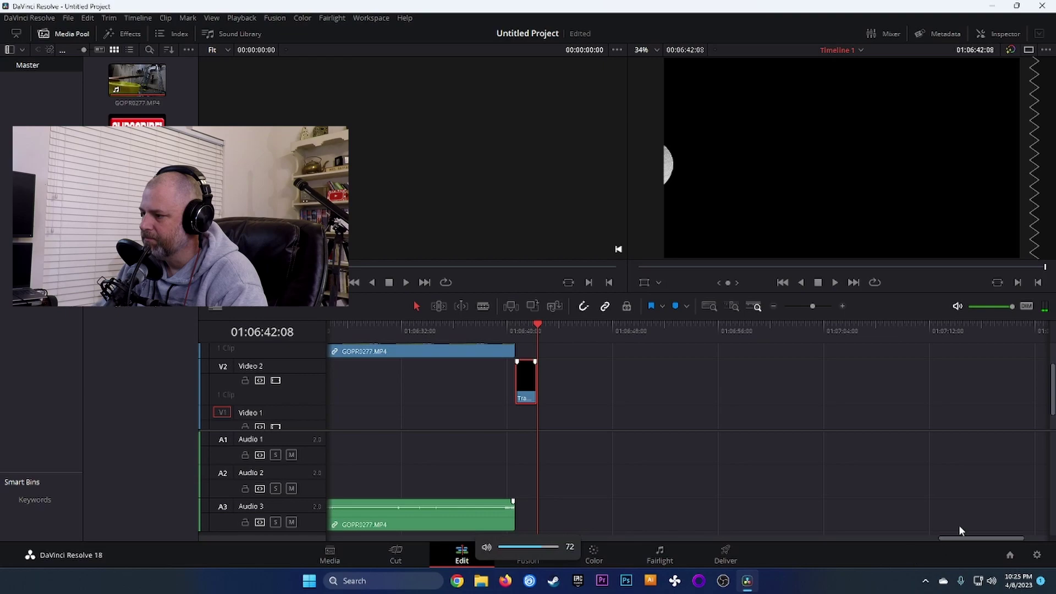
{"action": "scroll", "coordinate": [1053, 408], "scroll_direction": "up", "scroll_amount": 2}
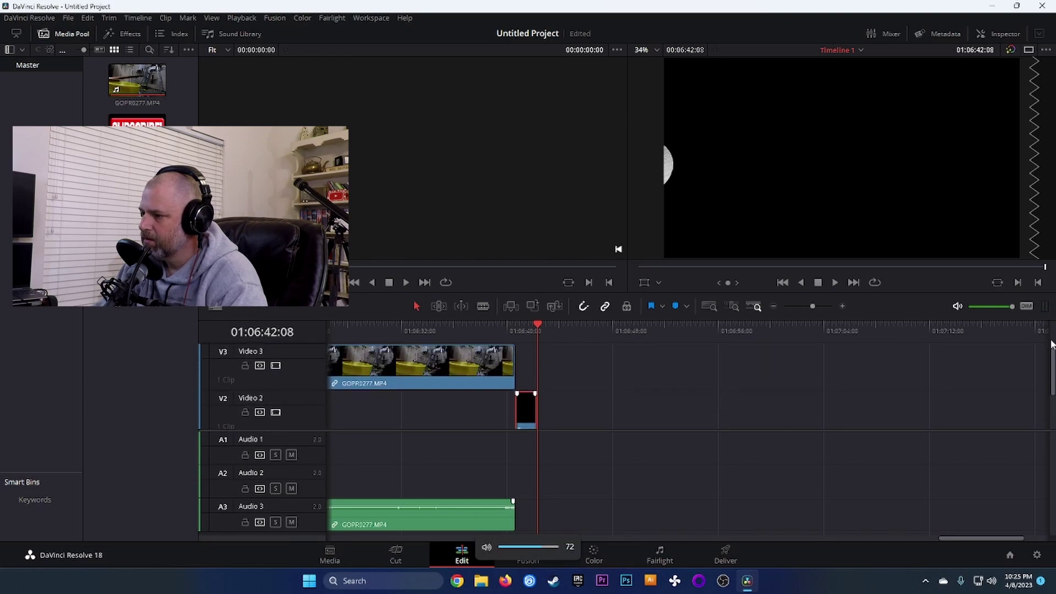
{"action": "left_click_drag", "start_coordinate": [535, 331], "coordinate": [473, 321]}
{"action": "key", "text": "space"}
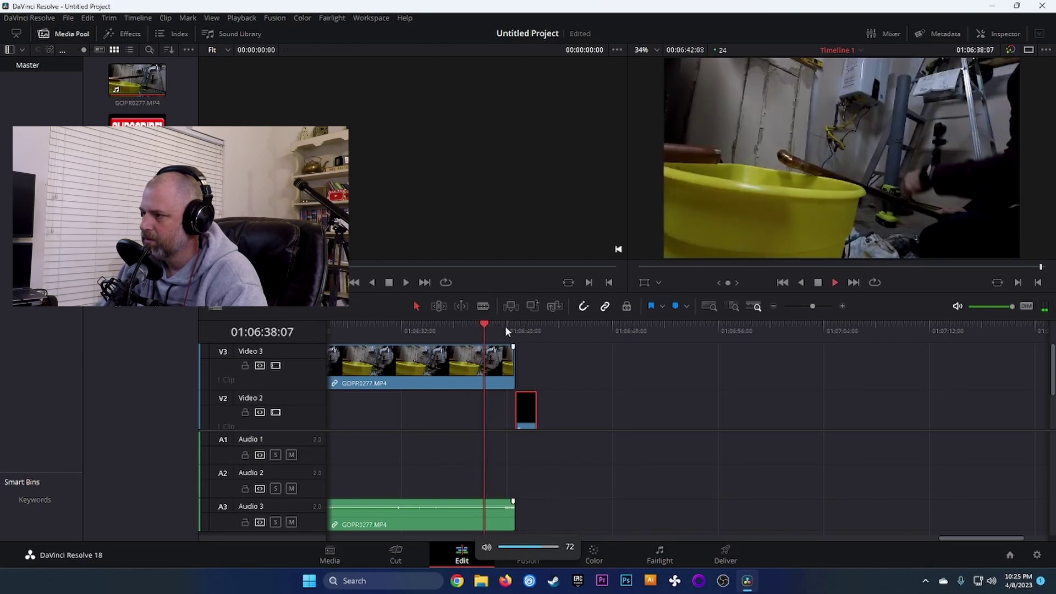
{"action": "key", "text": "space"}
{"action": "left_click", "coordinate": [432, 324]}
{"action": "key", "text": "space"}
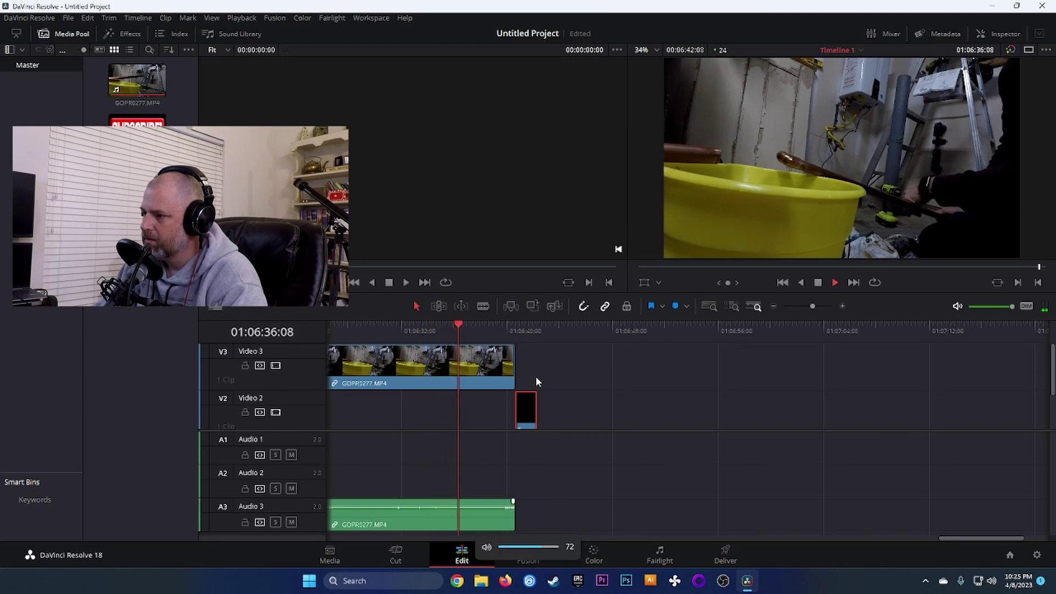
{"action": "key", "text": "space"}
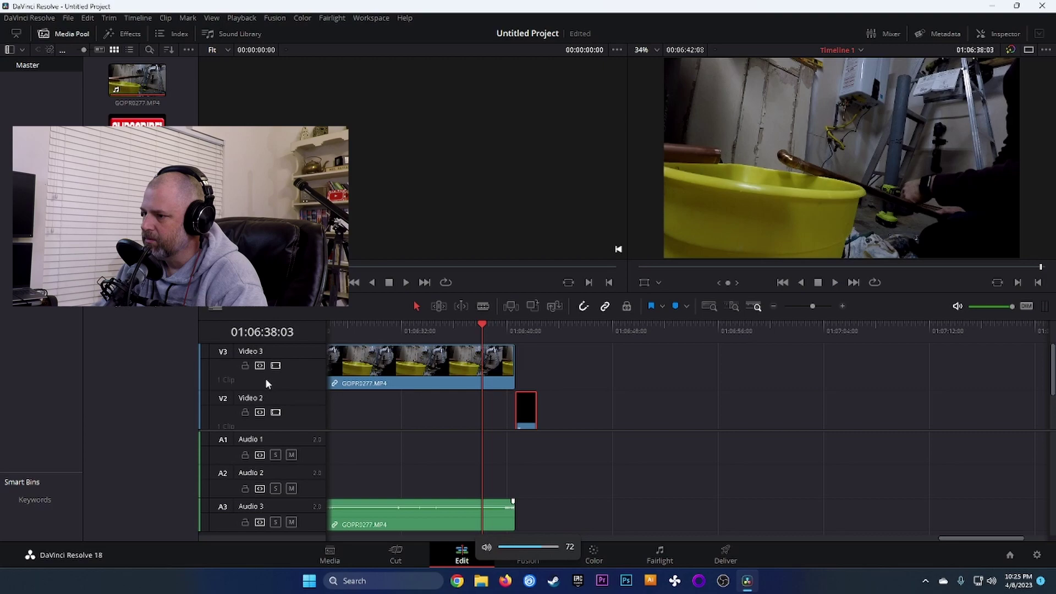
- Move the transition clip up to Video 3, a little past the footage's end, and save the project
{"action": "left_click_drag", "start_coordinate": [529, 407], "coordinate": [561, 349]}
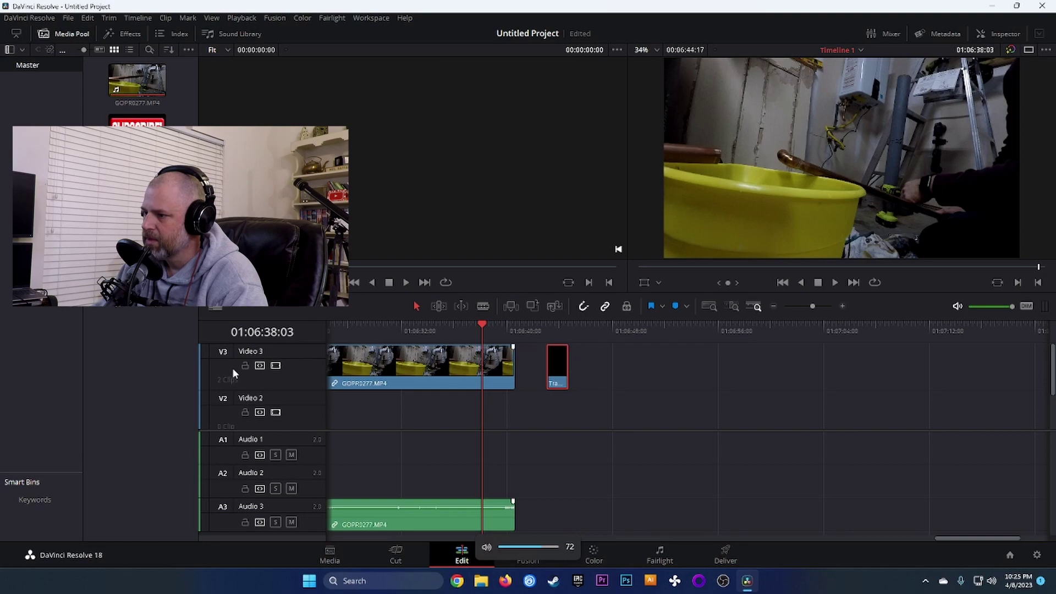
{"action": "key", "text": "ctrl+s"}
- Add a fourth video track on the Cut page, and on the Edit page move the transition clip onto Video 4, starting at 01:06:38:03
{"action": "left_click", "coordinate": [395, 553]}
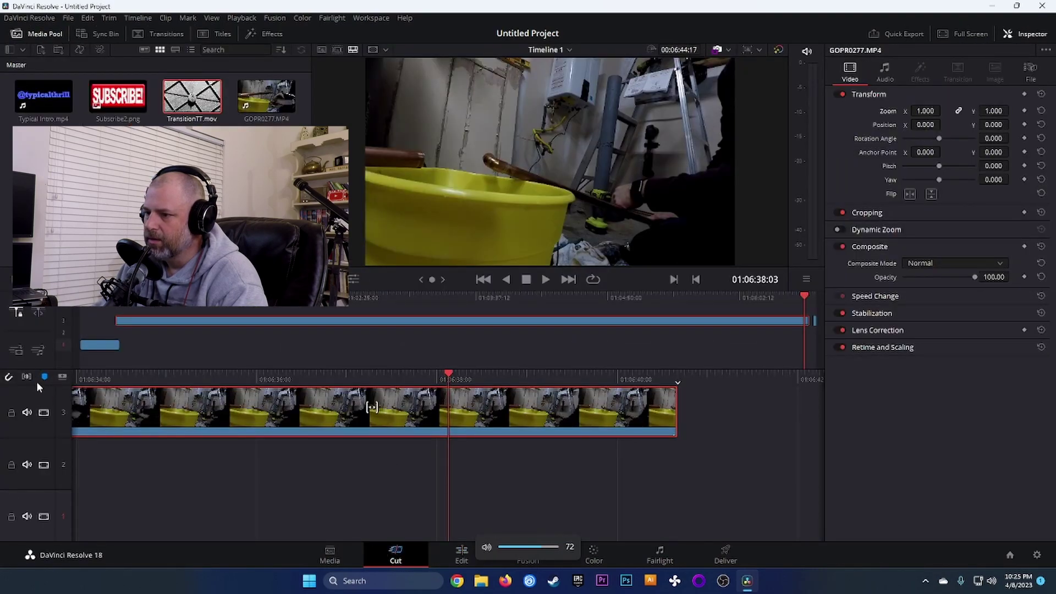
{"action": "left_click", "coordinate": [61, 379]}
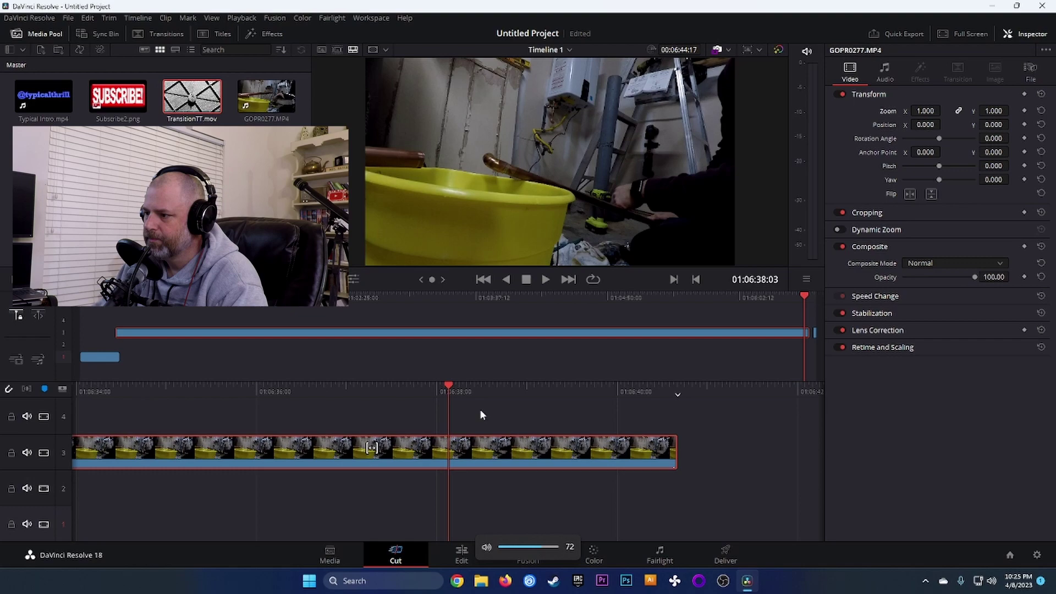
{"action": "left_click", "coordinate": [462, 555]}
{"action": "left_click_drag", "start_coordinate": [560, 409], "coordinate": [494, 359]}
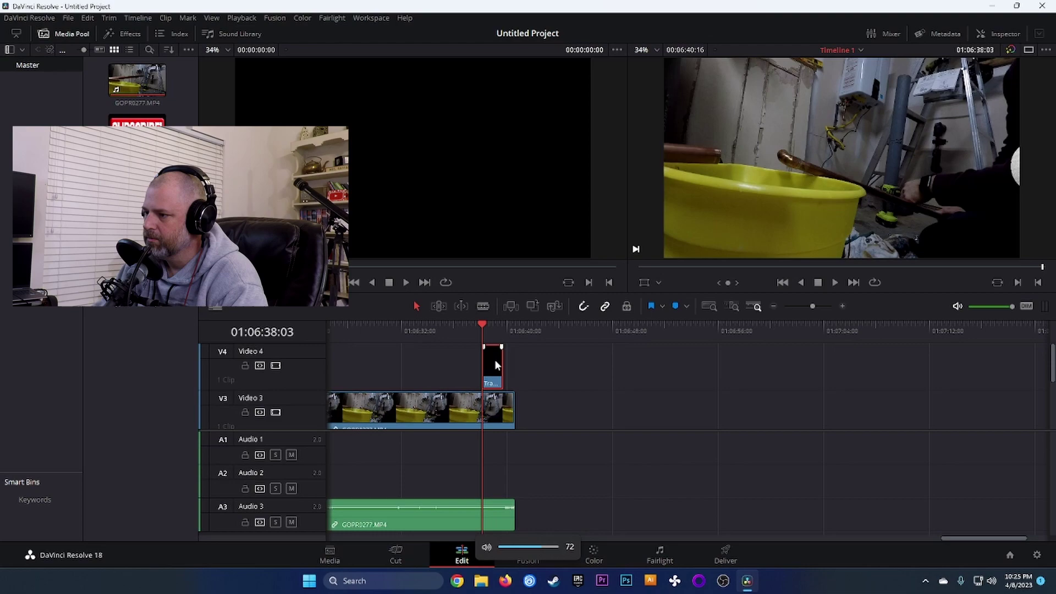
- Cut off the footage and its linked audio after 01:06:39:00, and play the transition over the new ending
{"action": "left_click", "coordinate": [494, 325]}
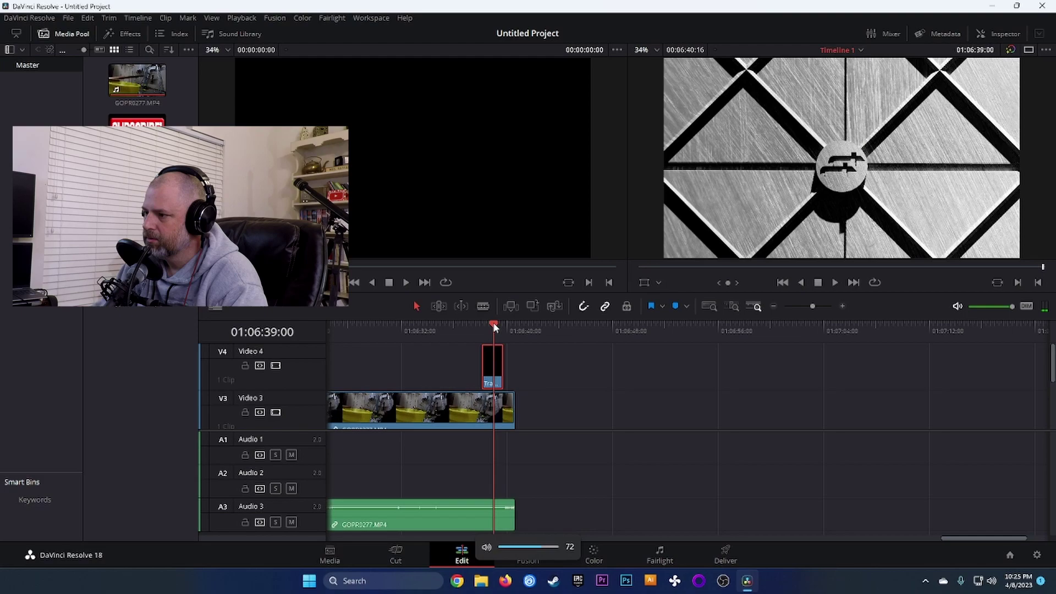
{"action": "left_click", "coordinate": [507, 419]}
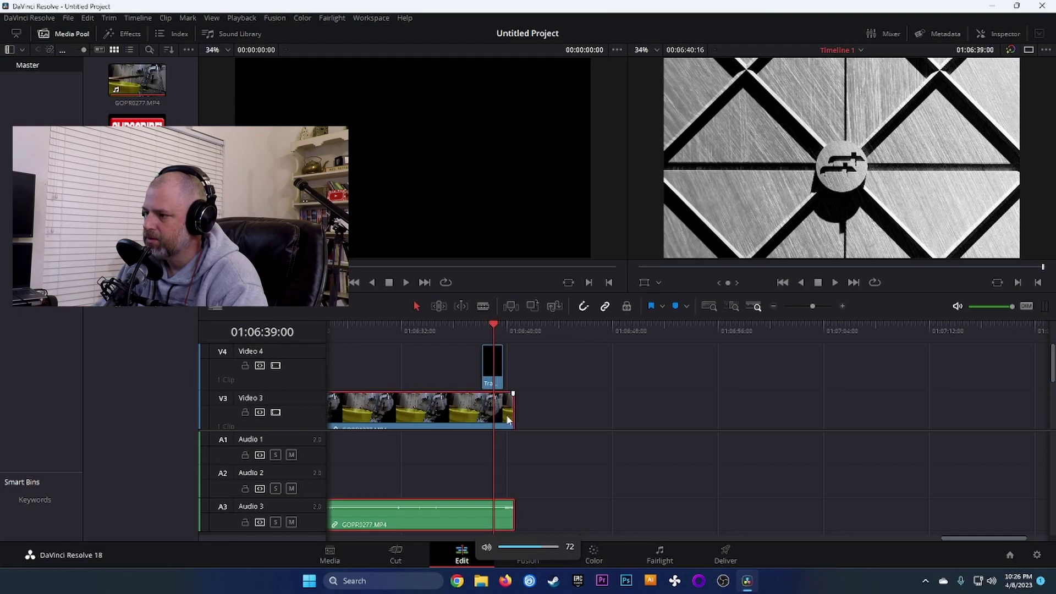
{"action": "left_click", "coordinate": [483, 306]}
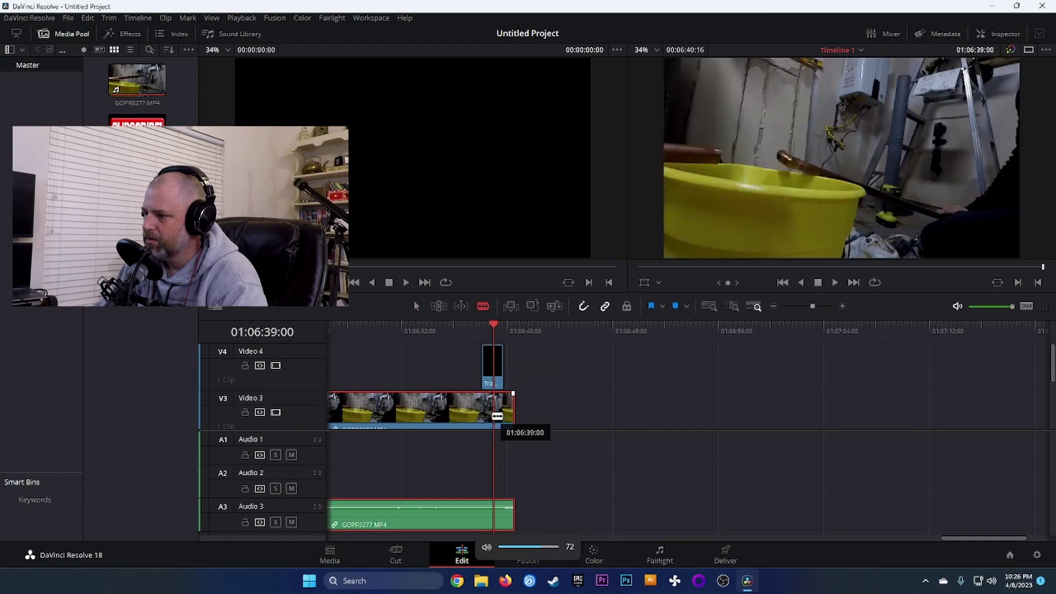
{"action": "left_click", "coordinate": [497, 416]}
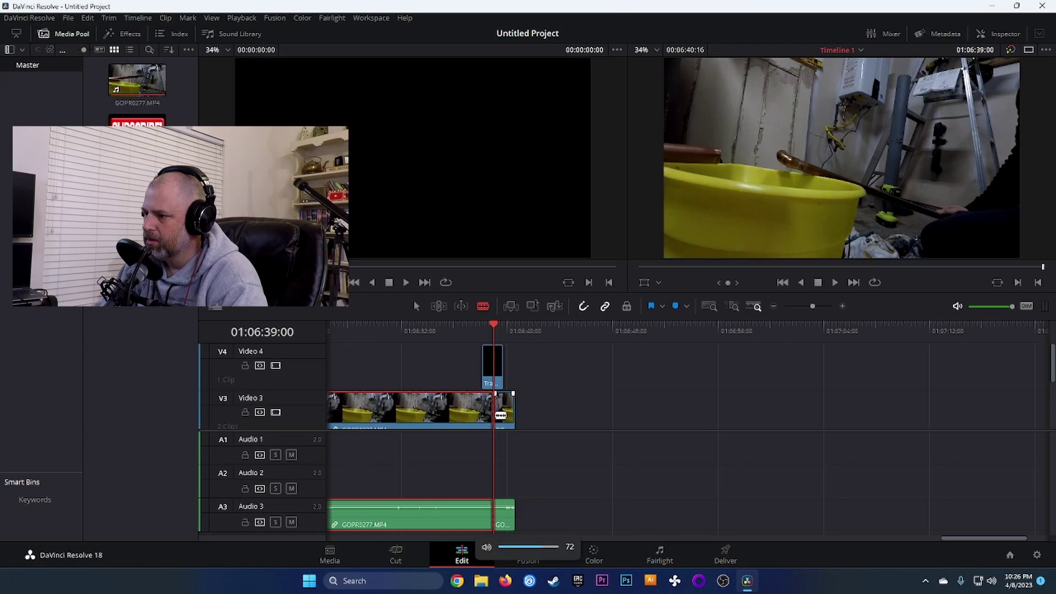
{"action": "key", "text": "a"}
{"action": "left_click", "coordinate": [506, 424]}
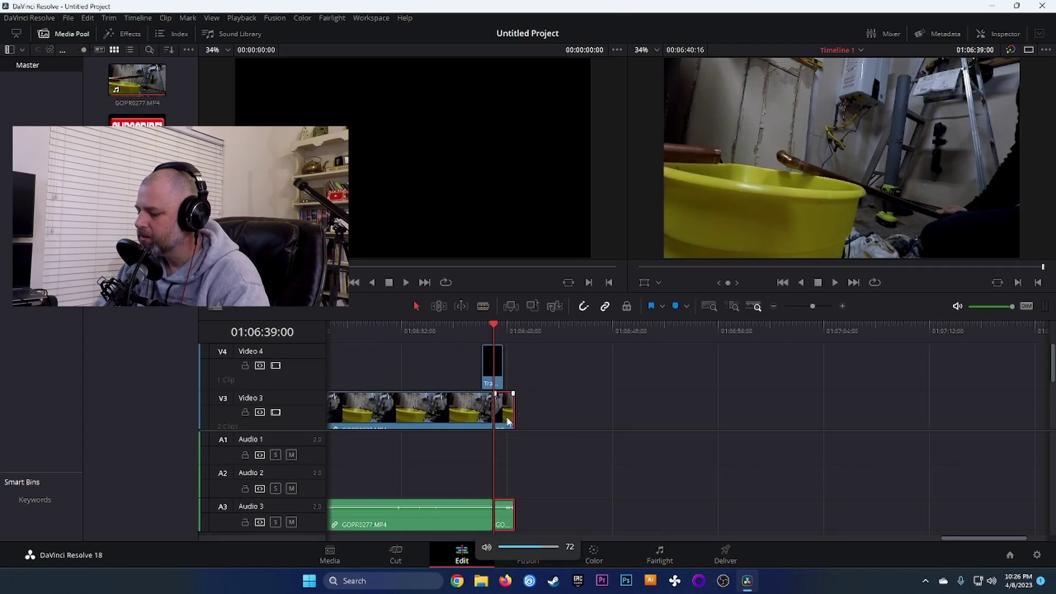
{"action": "key", "text": "Delete"}
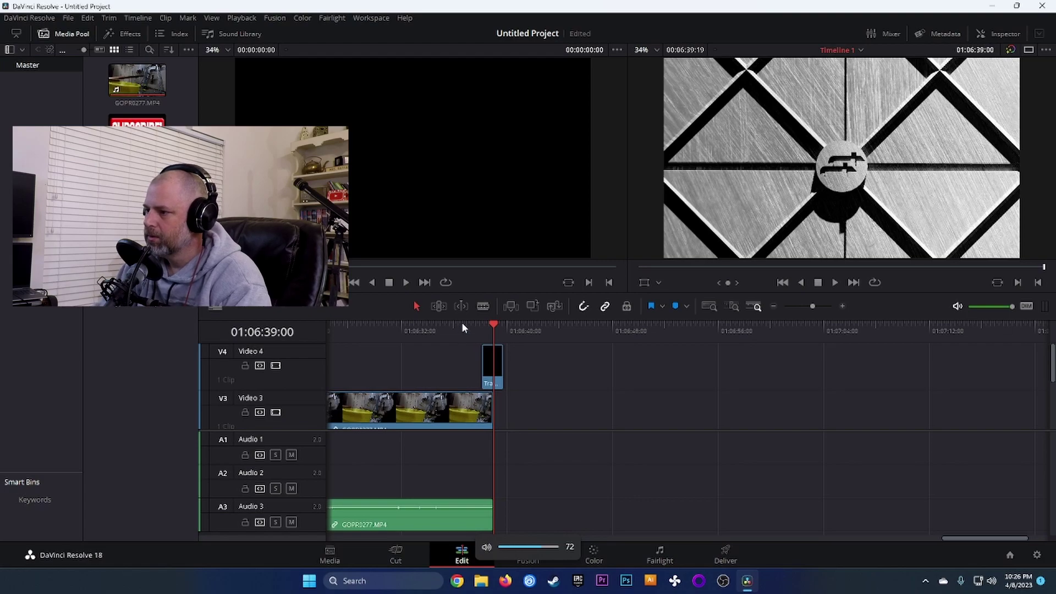
{"action": "left_click", "coordinate": [462, 325]}
{"action": "key", "text": "space"}
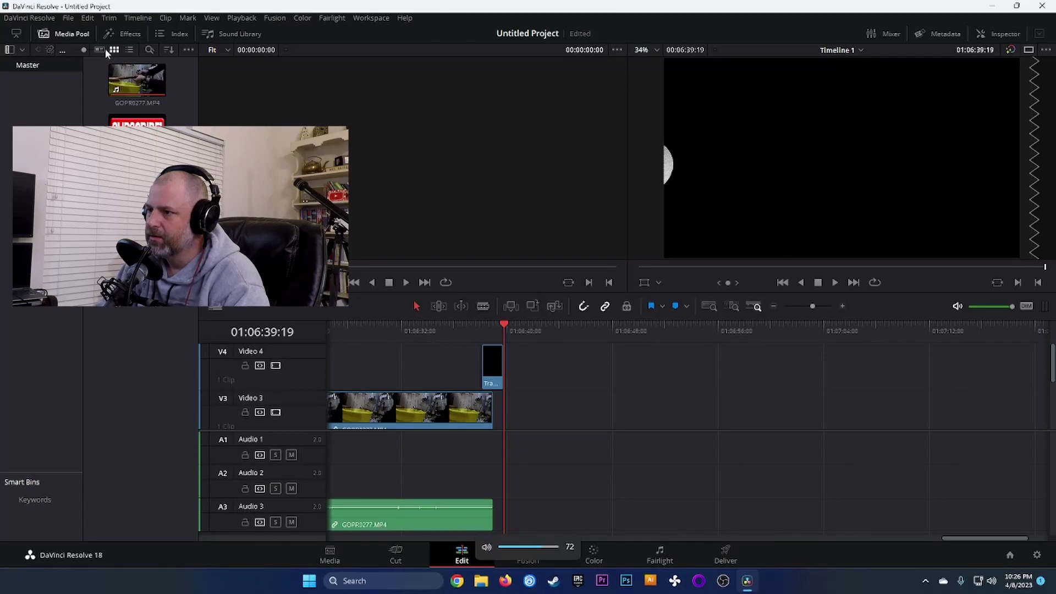
- Switch to the Cut page
{"action": "left_click", "coordinate": [395, 554]}
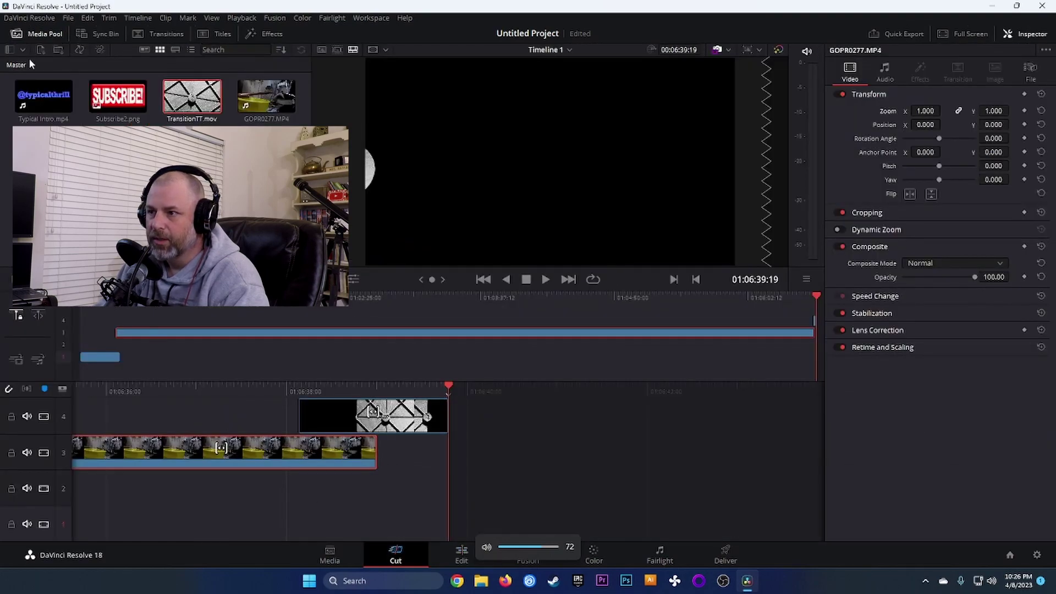
{"action": "left_click", "coordinate": [58, 50]}
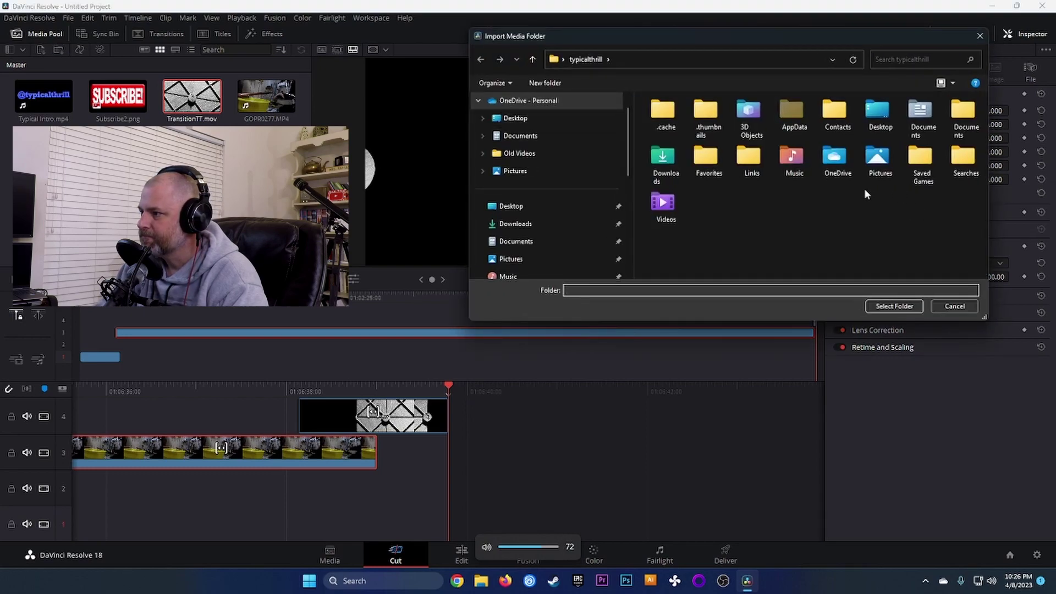
{"action": "scroll", "coordinate": [546, 209], "scroll_direction": "down", "scroll_amount": 2}
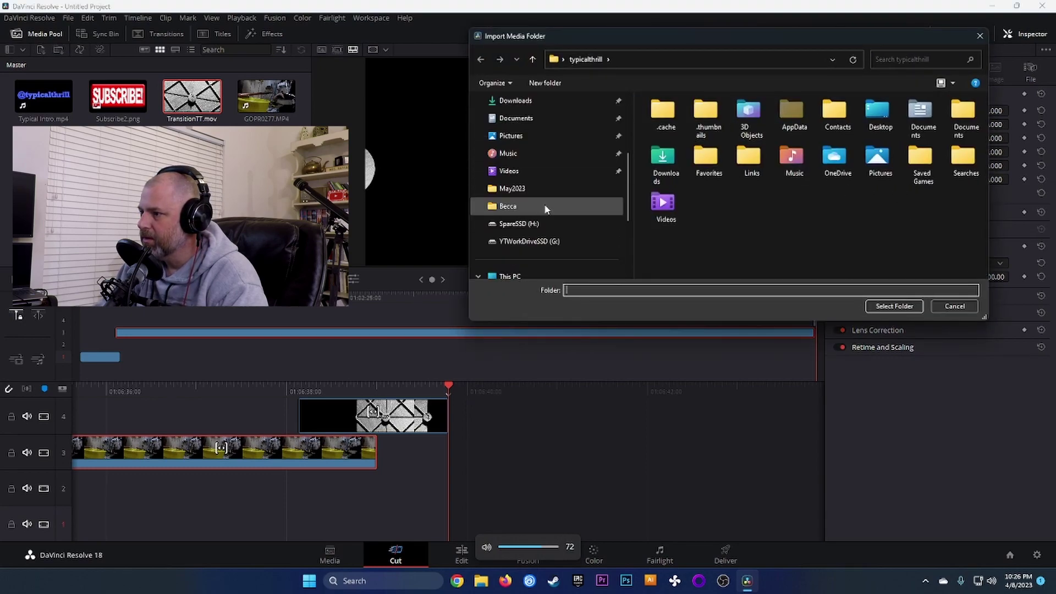
{"action": "left_click", "coordinate": [531, 241]}
{"action": "scroll", "coordinate": [693, 220], "scroll_direction": "down", "scroll_amount": 2}
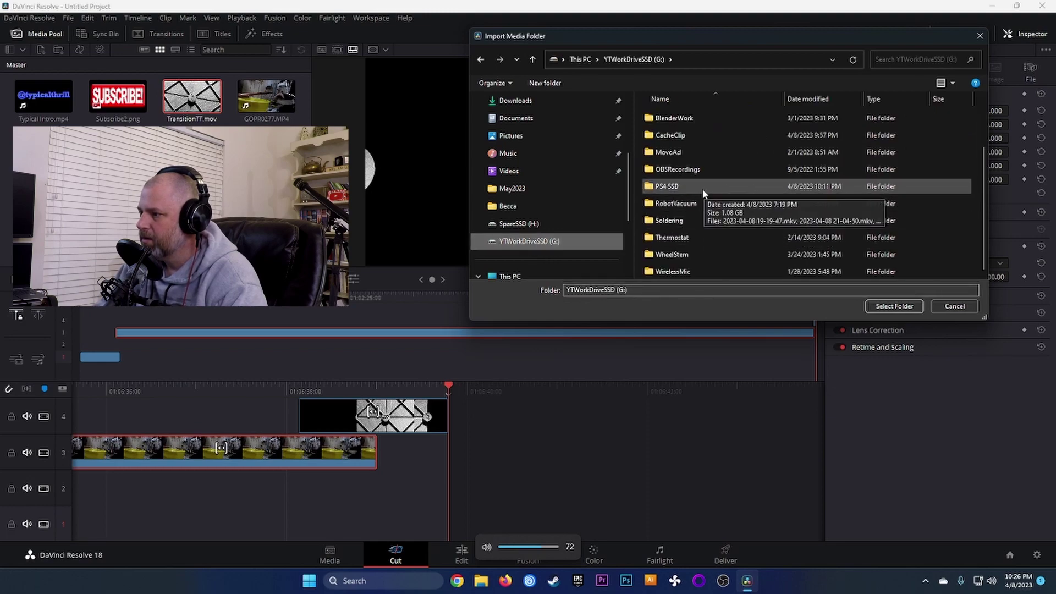
{"action": "left_click", "coordinate": [980, 36]}
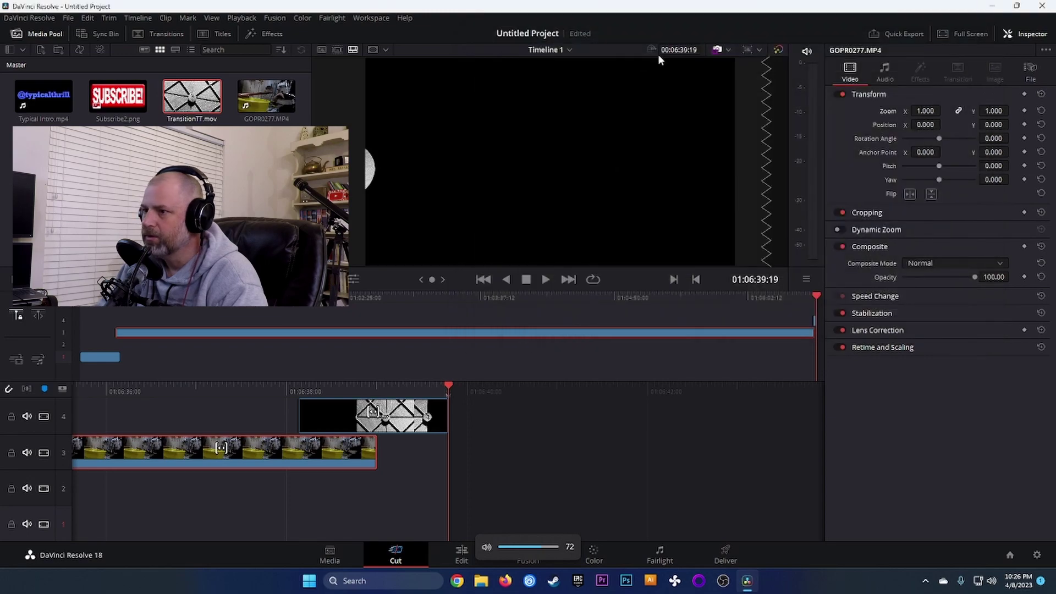
{"action": "left_click", "coordinate": [45, 48]}
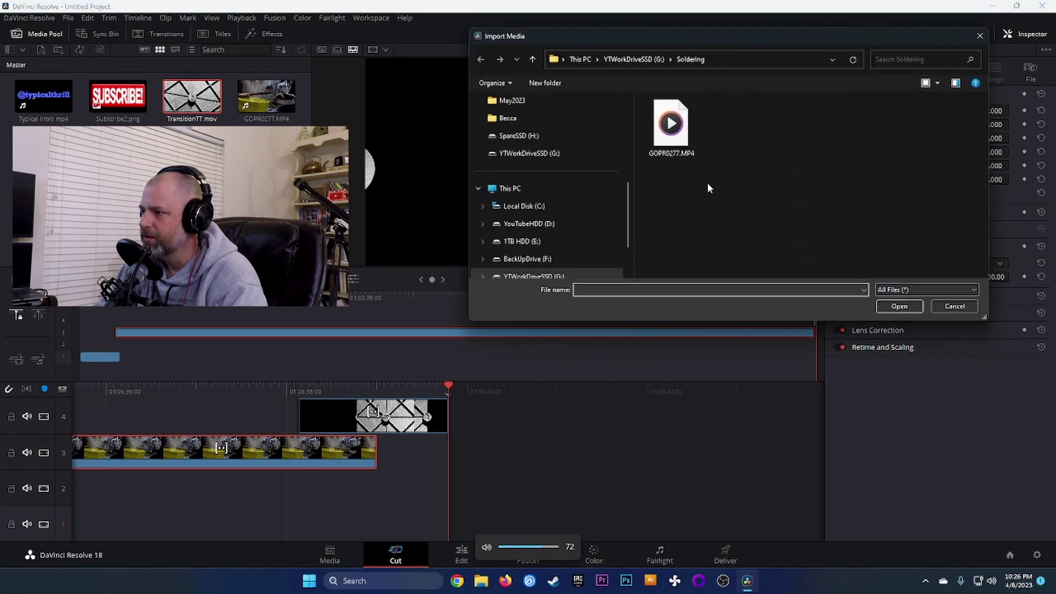
{"action": "left_click", "coordinate": [634, 61]}
{"action": "scroll", "coordinate": [770, 165], "scroll_direction": "down", "scroll_amount": 5}
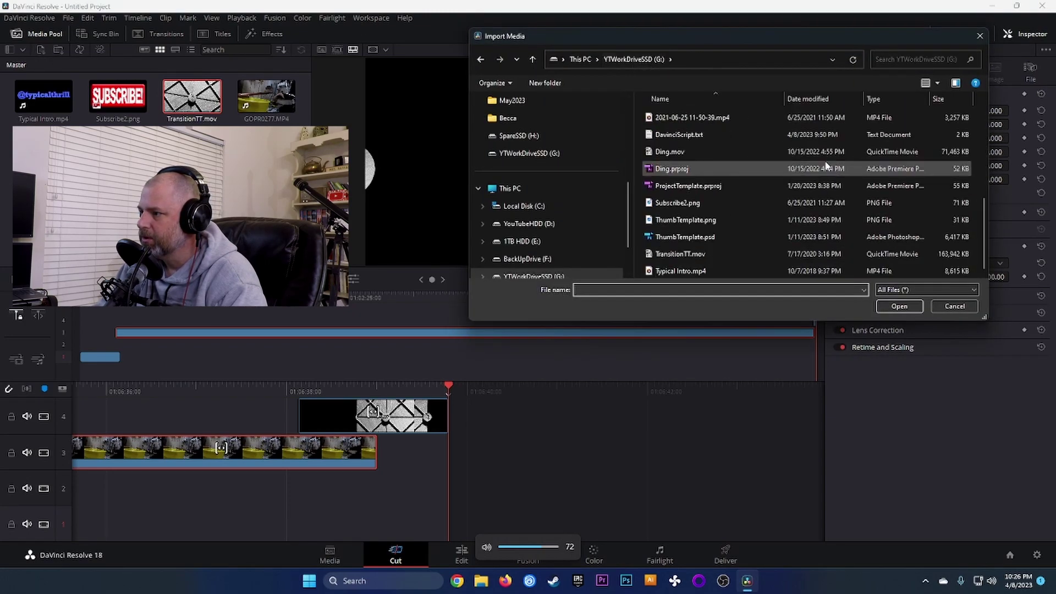
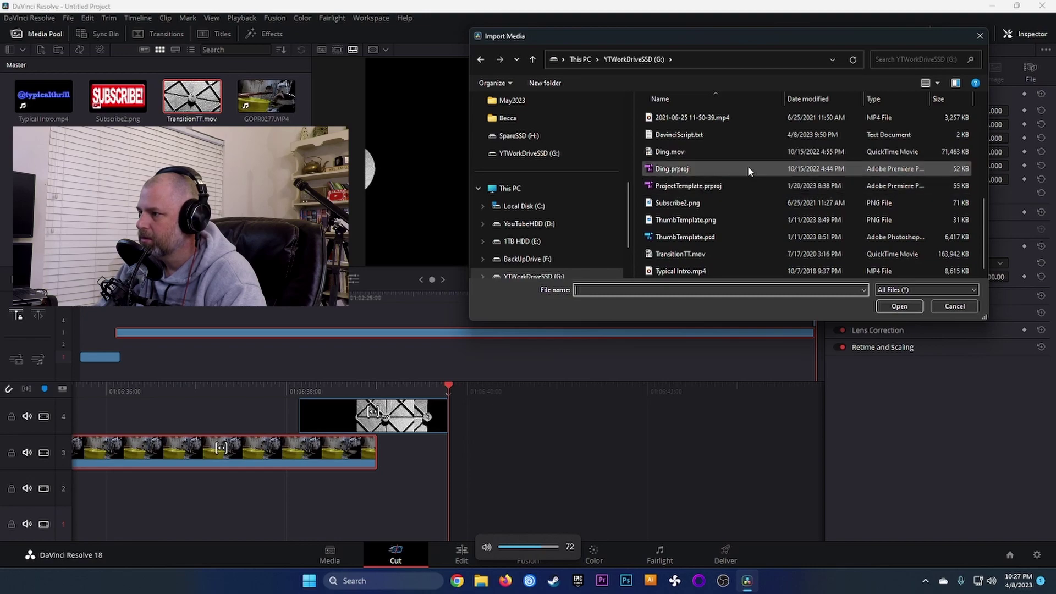
{"action": "left_click", "coordinate": [679, 156]}
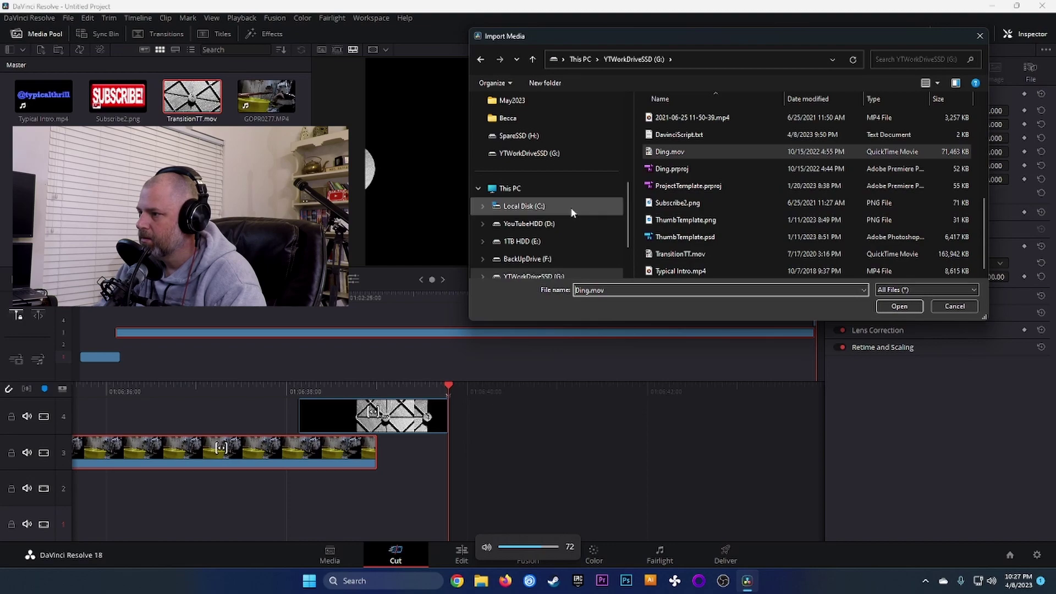
{"action": "scroll", "coordinate": [782, 198], "scroll_direction": "up", "scroll_amount": 1}
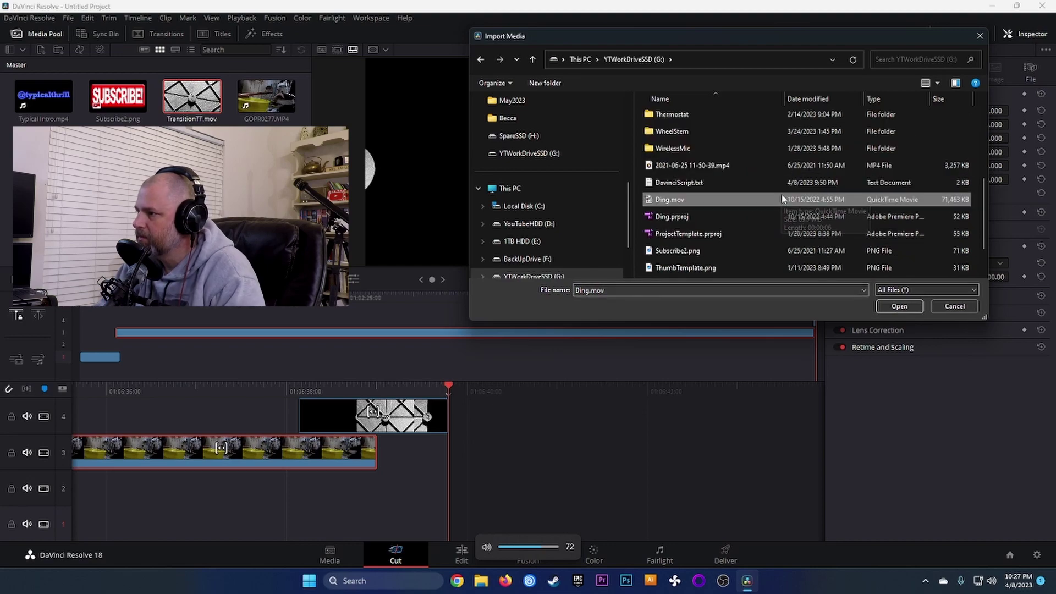
{"action": "left_click", "coordinate": [695, 167]}
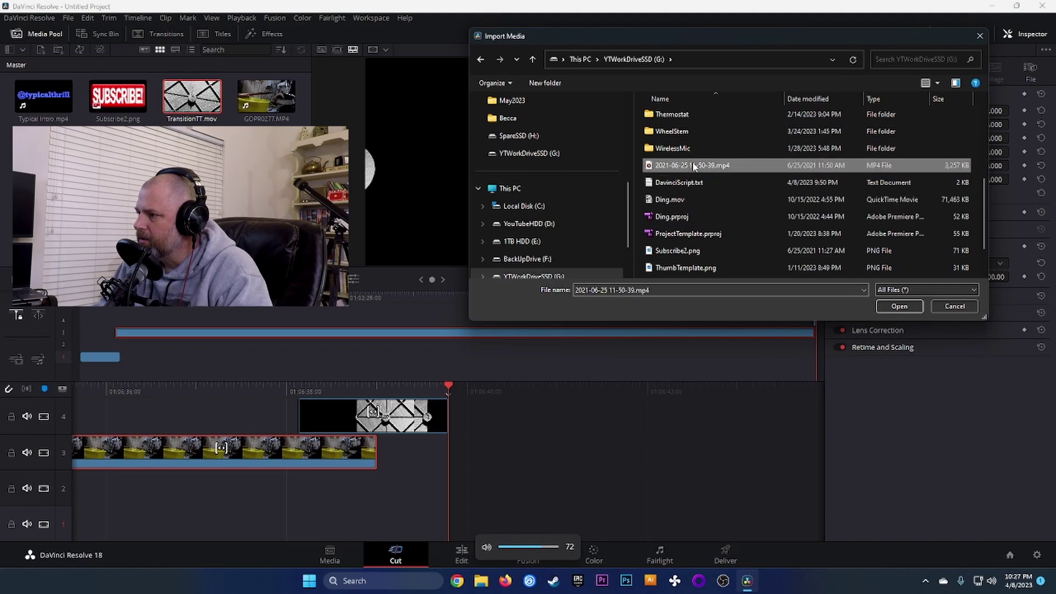
{"action": "left_click", "coordinate": [664, 201], "text": "ctrl"}
{"action": "left_click", "coordinate": [898, 306]}
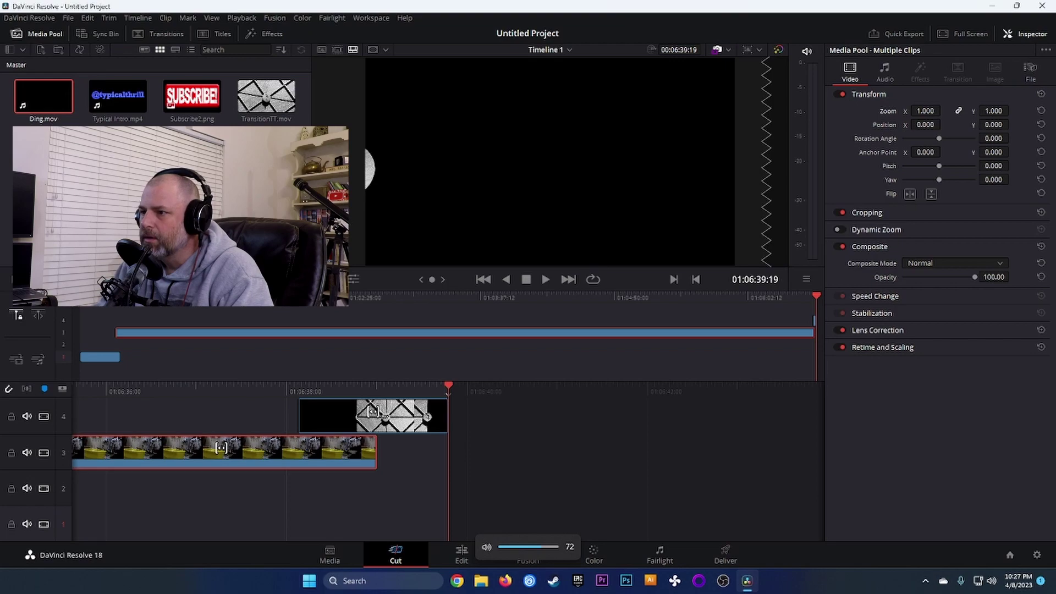
{"action": "left_click", "coordinate": [43, 148]}
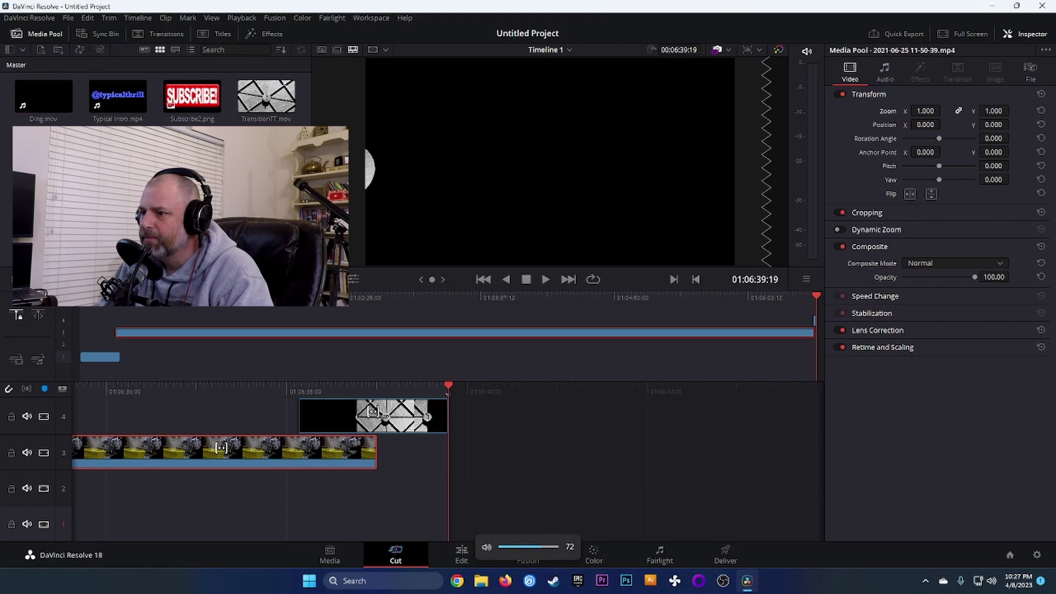
{"action": "left_click", "coordinate": [165, 214]}
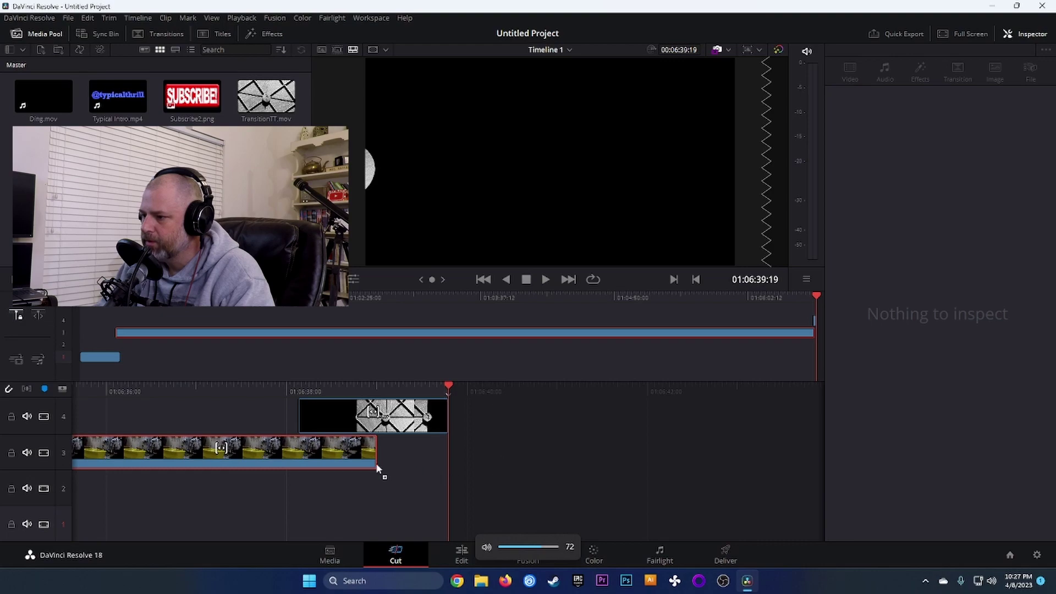
{"action": "left_click_drag", "start_coordinate": [503, 430], "coordinate": [545, 416]}
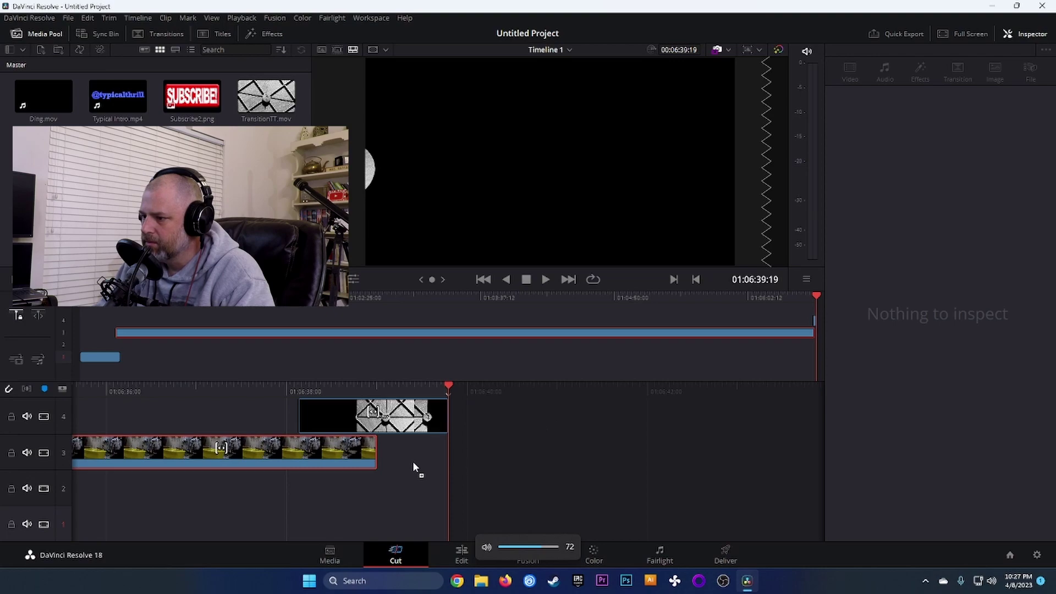
{"action": "left_click_drag", "start_coordinate": [413, 463], "coordinate": [415, 458]}
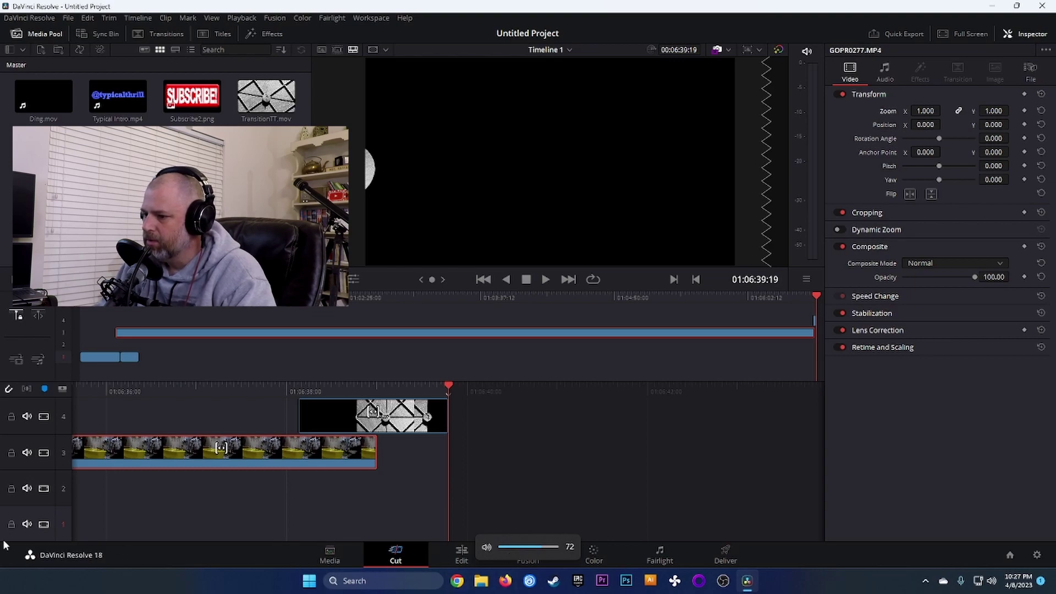
{"action": "left_click", "coordinate": [461, 556]}
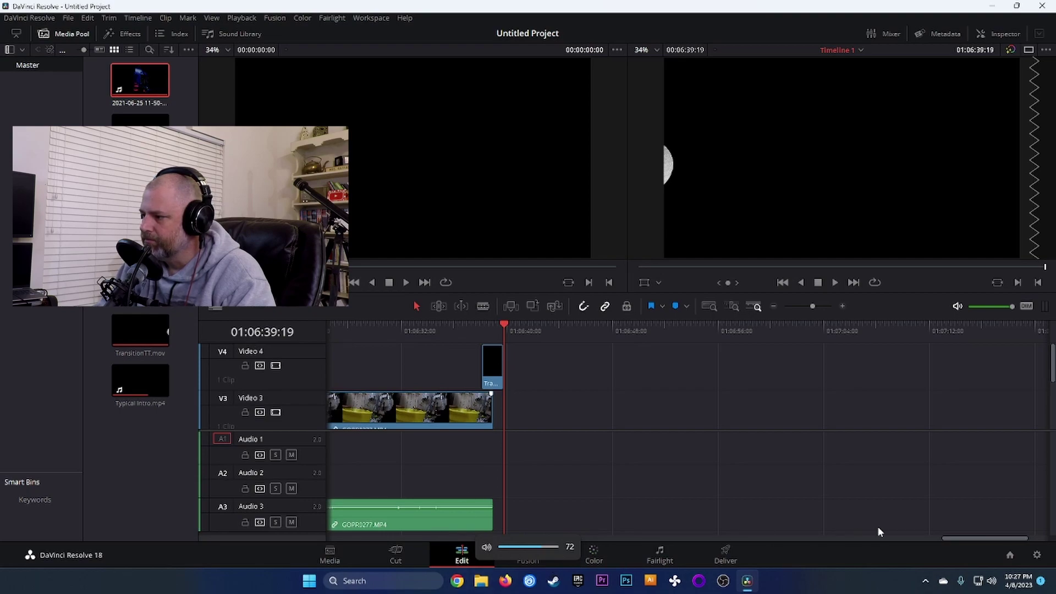
{"action": "left_click_drag", "start_coordinate": [952, 539], "coordinate": [310, 588]}
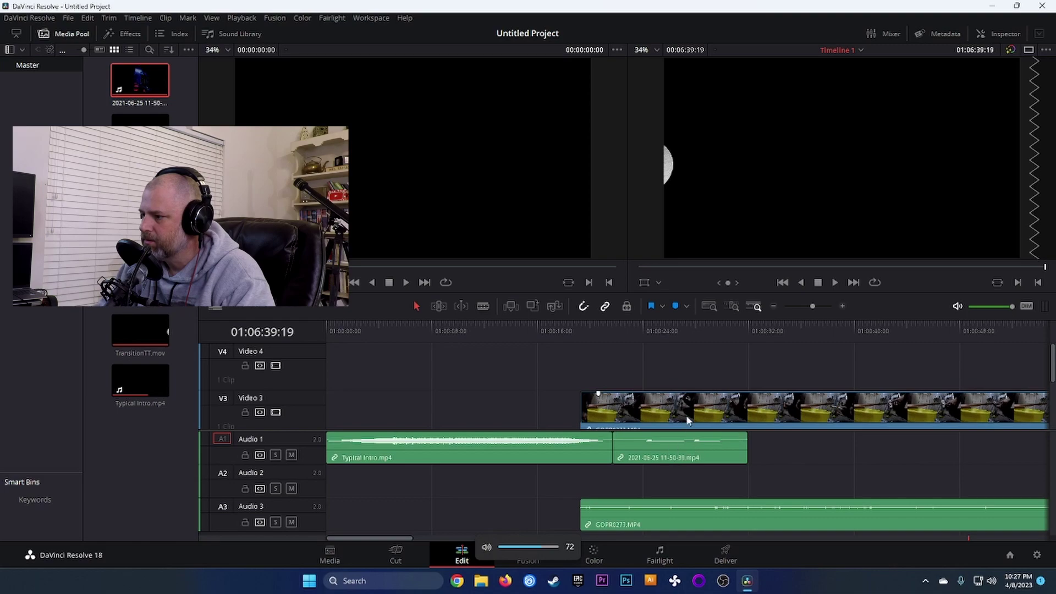
{"action": "scroll", "coordinate": [682, 368], "scroll_direction": "down", "scroll_amount": 3}
{"action": "left_click", "coordinate": [673, 406]}
{"action": "left_click_drag", "start_coordinate": [672, 404], "coordinate": [935, 398]}
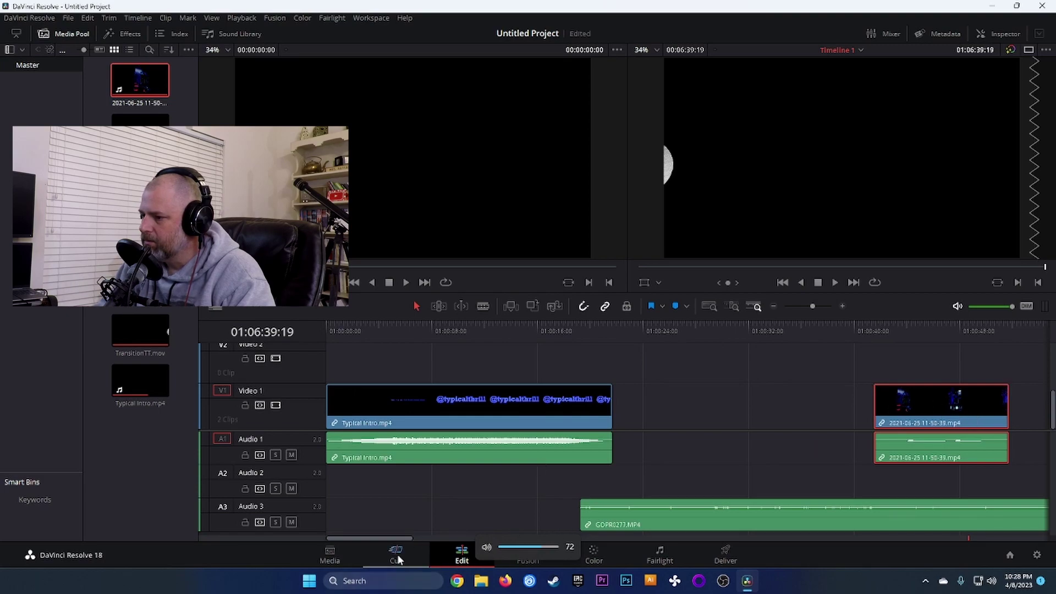
{"action": "left_click", "coordinate": [397, 556]}
{"action": "left_click_drag", "start_coordinate": [165, 356], "coordinate": [824, 355]}
{"action": "left_click_drag", "start_coordinate": [573, 427], "coordinate": [537, 486]}
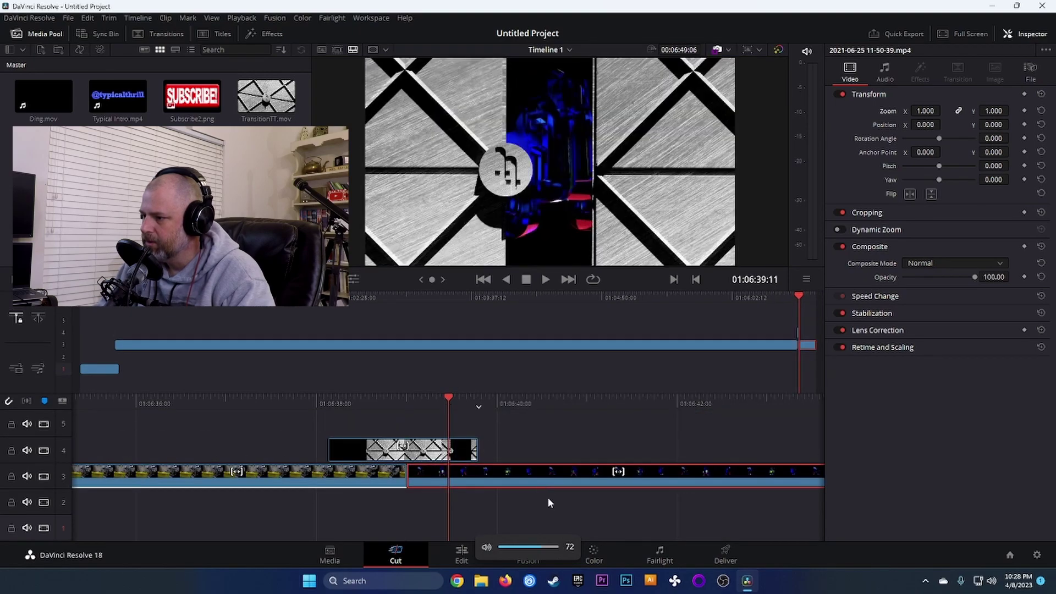
{"action": "left_click", "coordinate": [408, 392]}
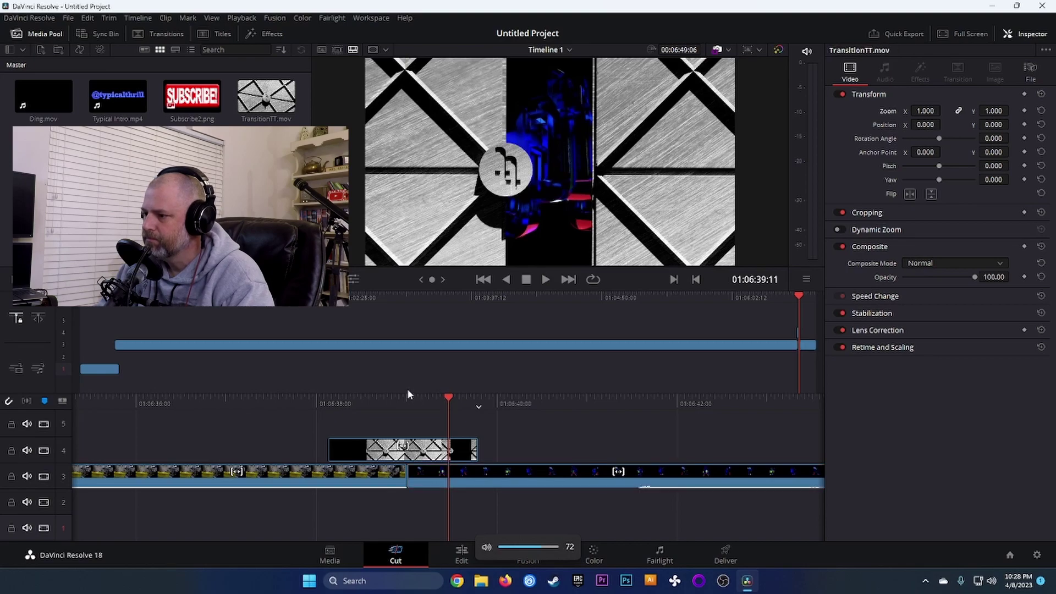
- On the Edit page, play the timeline from just before the transition through the end of the new clip
{"action": "left_click", "coordinate": [461, 554]}
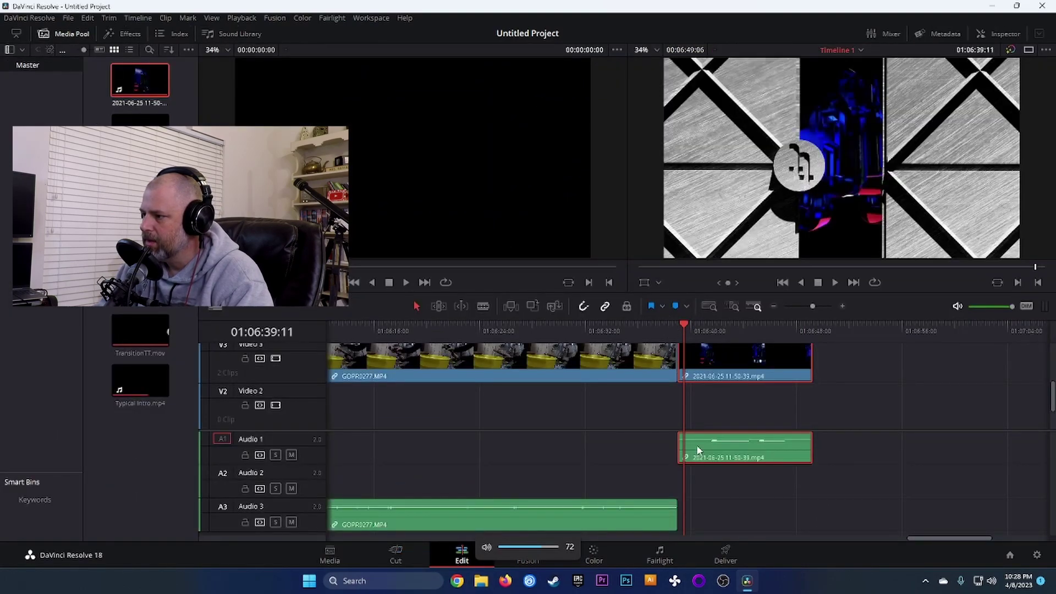
{"action": "scroll", "coordinate": [682, 404], "scroll_direction": "up", "scroll_amount": 2}
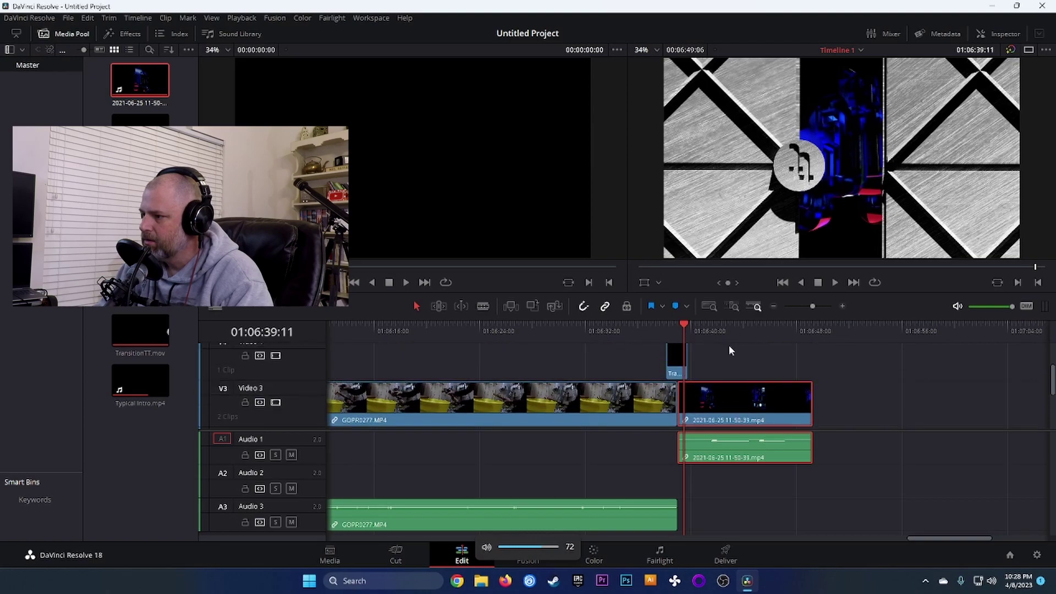
{"action": "left_click", "coordinate": [649, 326]}
{"action": "key", "text": "space"}
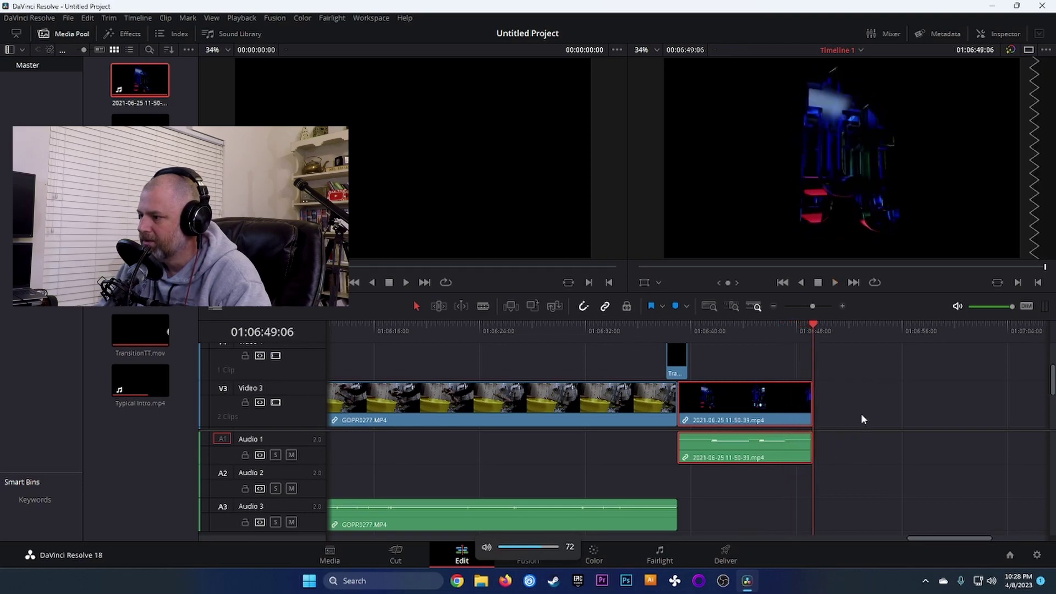
{"action": "left_click", "coordinate": [745, 499]}
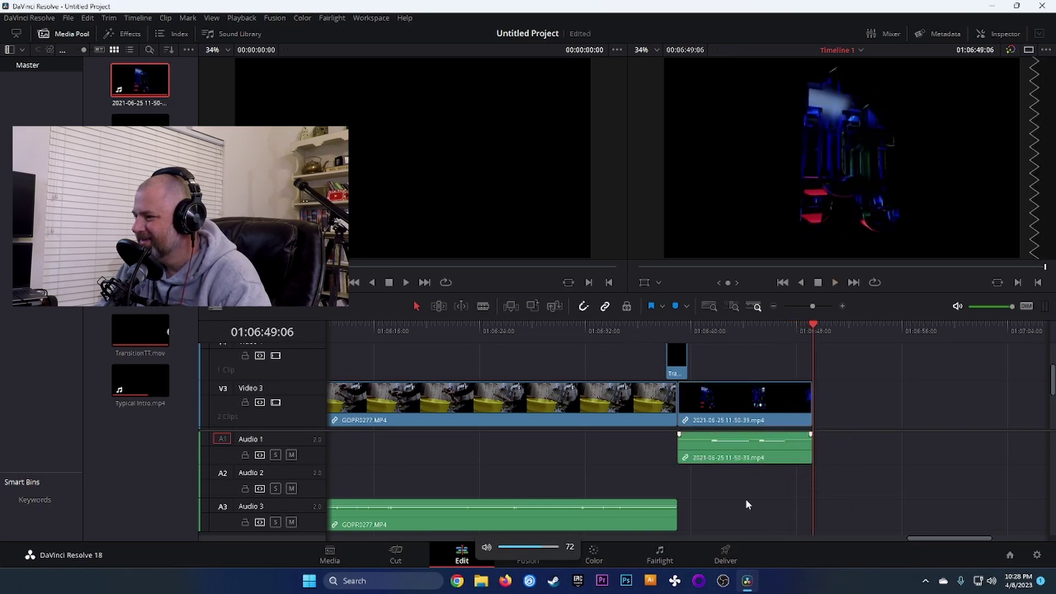
{"action": "left_click", "coordinate": [690, 453]}
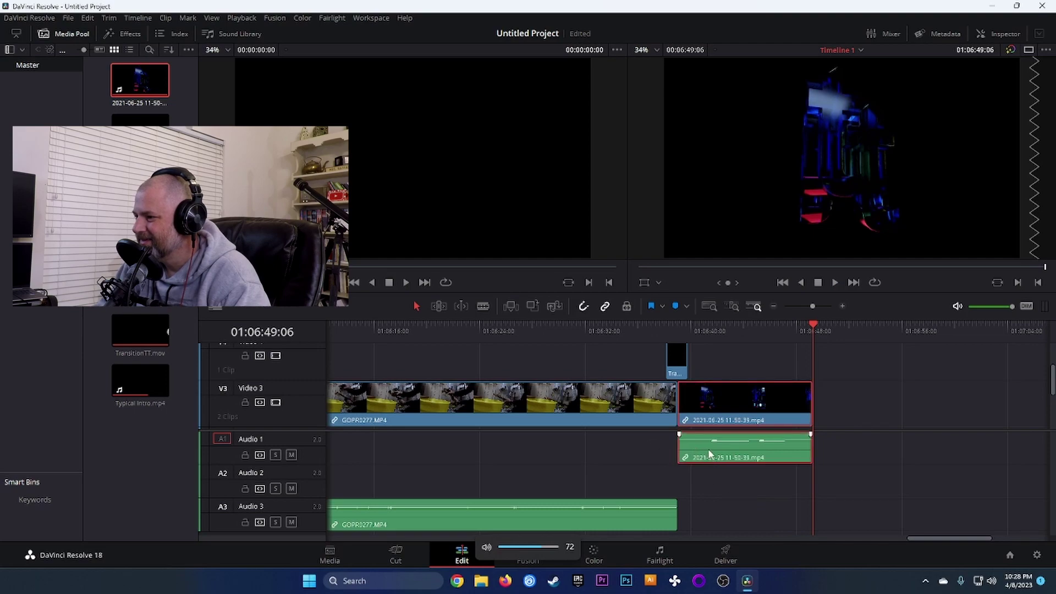
{"action": "right_click", "coordinate": [714, 454]}
{"action": "left_click", "coordinate": [691, 456]}
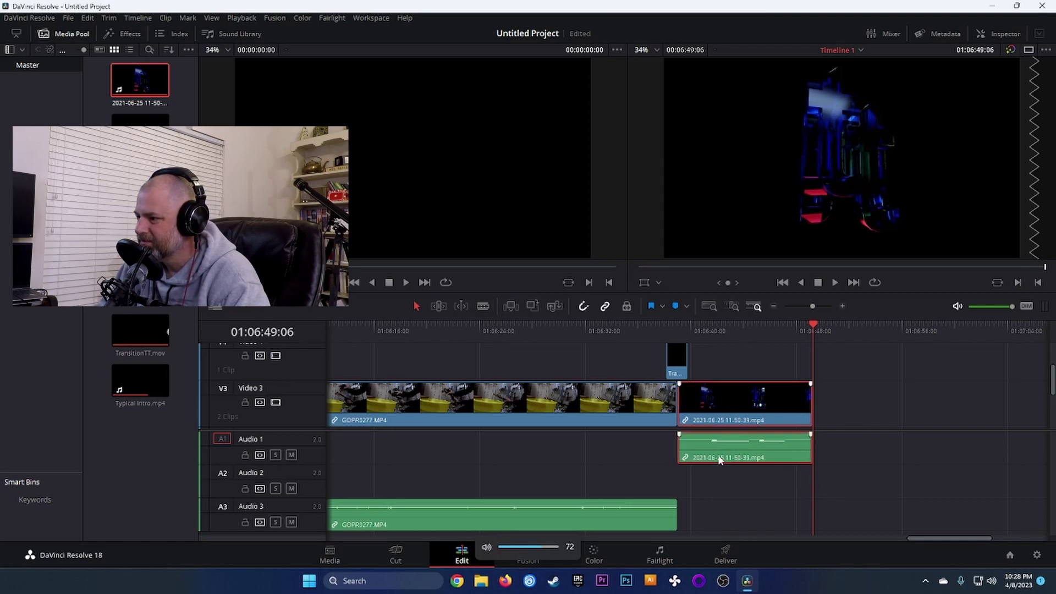
{"action": "mouse_move", "coordinate": [932, 538]}
{"action": "left_mouse_down"}
{"action": "mouse_move", "coordinate": [909, 540]}
{"action": "mouse_move", "coordinate": [928, 544]}
{"action": "left_mouse_up"}
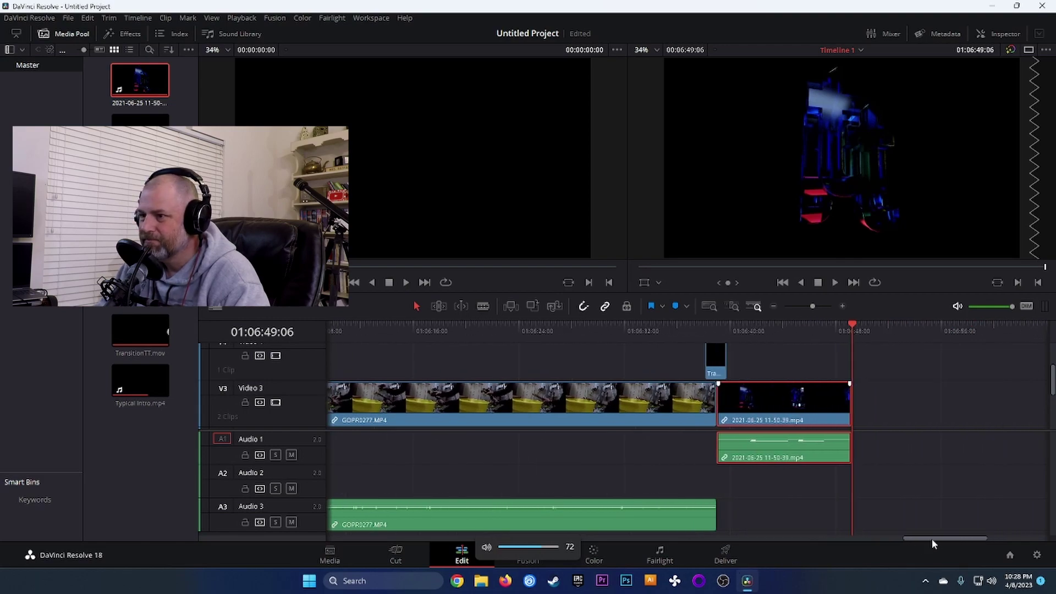
{"action": "right_click", "coordinate": [783, 454]}
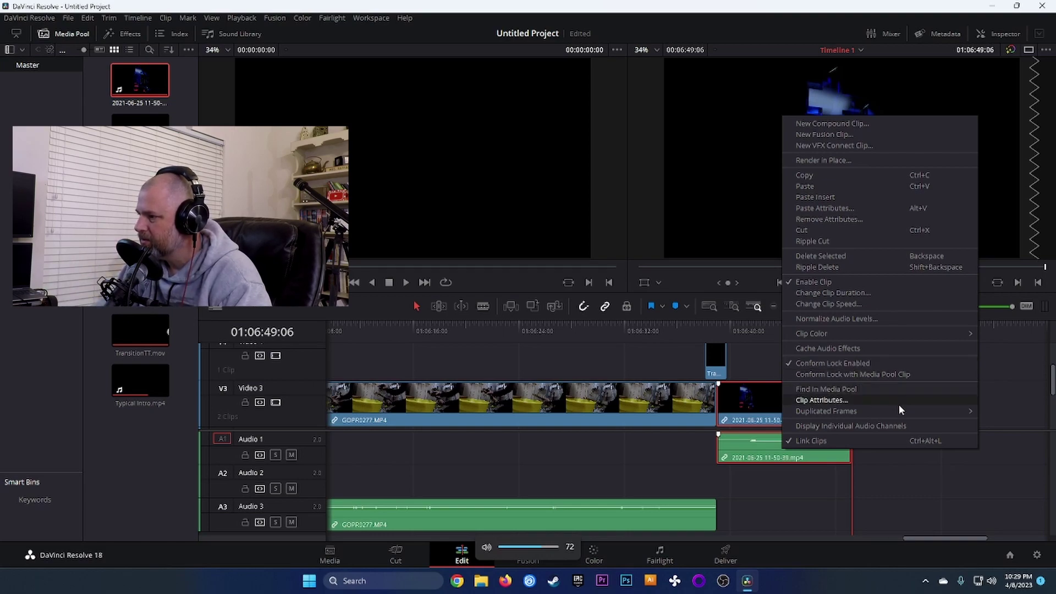
{"action": "left_click", "coordinate": [810, 441]}
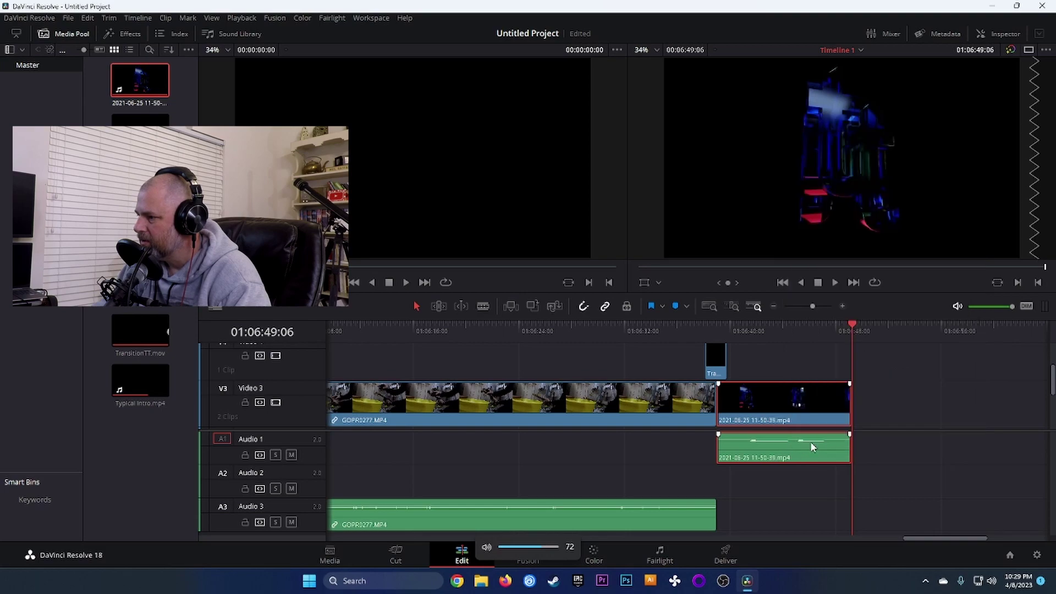
- Try to delete the new clip's unlinked audio on Audio 1, and undo the deletion
{"action": "left_click", "coordinate": [788, 460]}
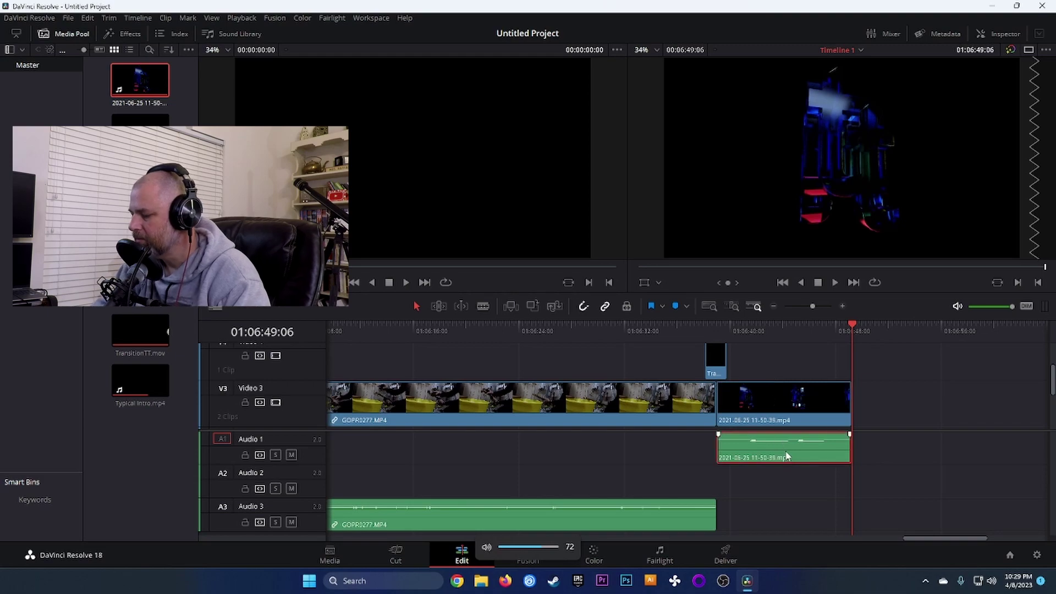
{"action": "key", "text": "Delete"}
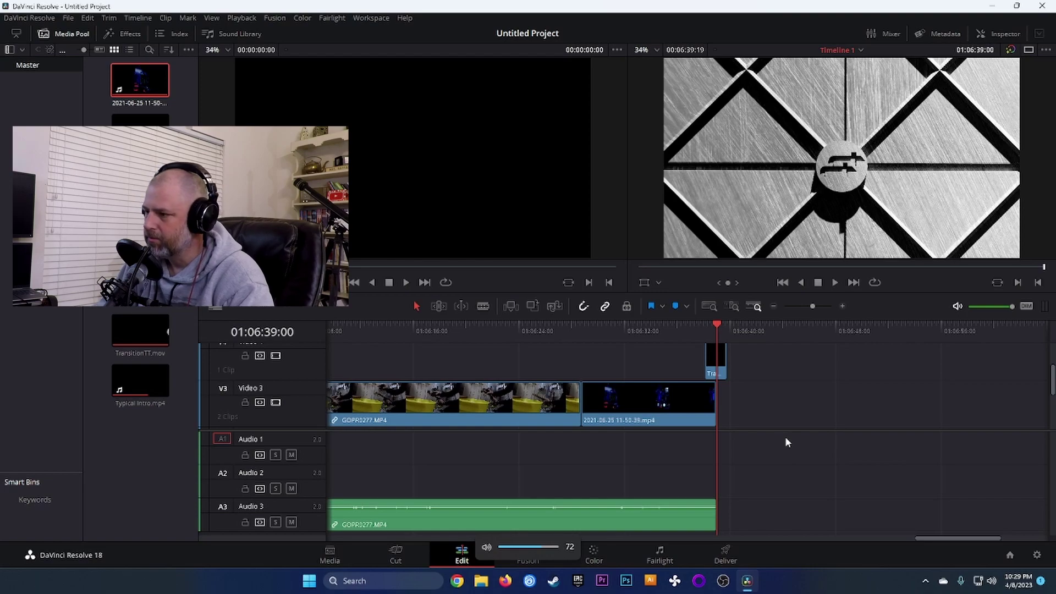
{"action": "key", "text": "ctrl+z"}
- Move the new clip's unlinked audio down to Audio 2, starting at 01:06:39:19, and delete it there
{"action": "left_click", "coordinate": [806, 458]}
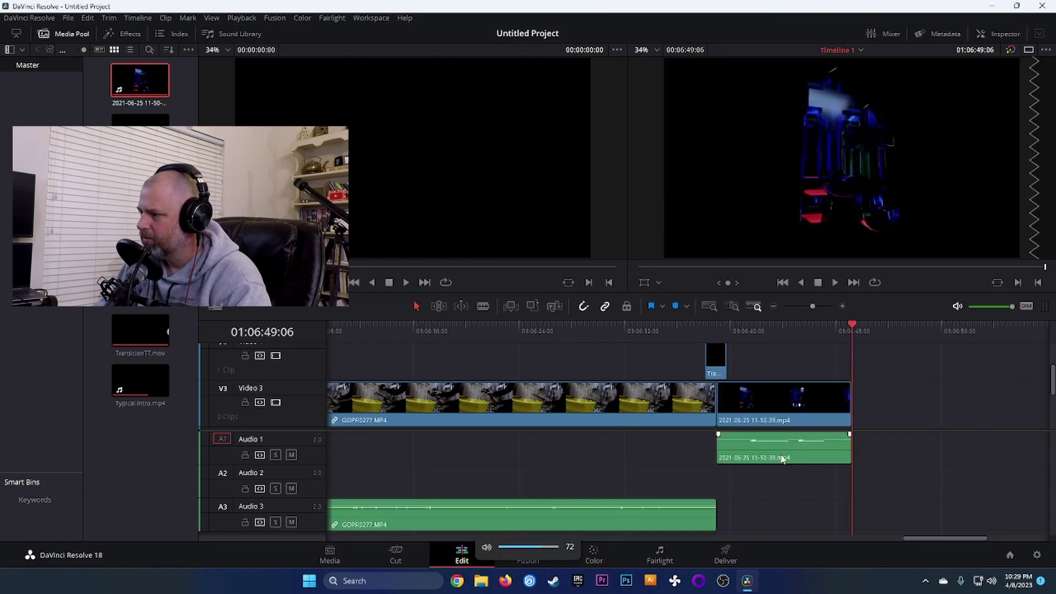
{"action": "left_click_drag", "start_coordinate": [782, 457], "coordinate": [790, 484]}
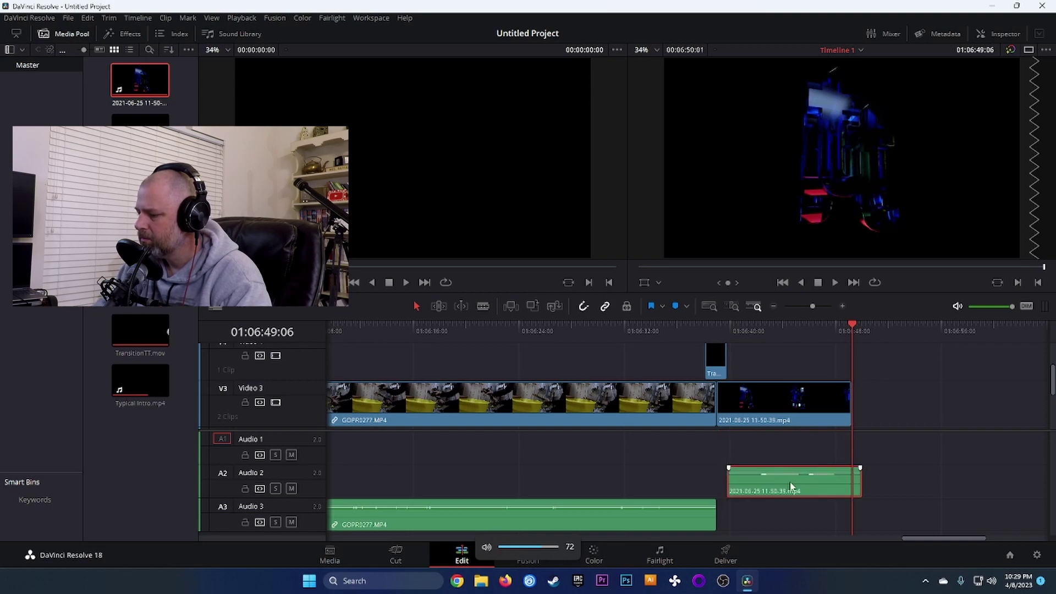
{"action": "key", "text": "Delete"}
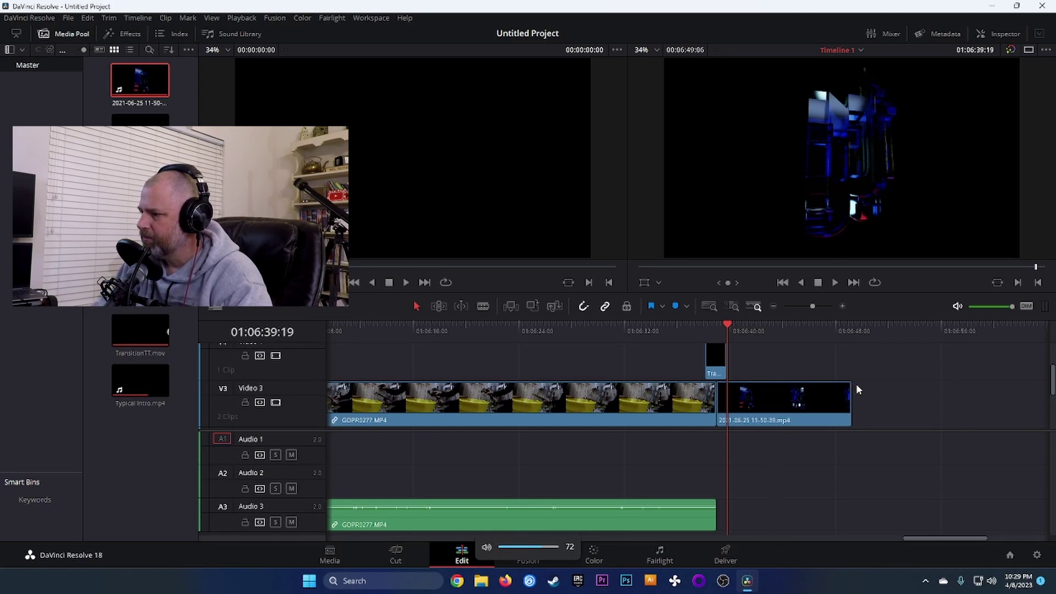
- Play the transition and the now silent clip after it through to the end of the timeline
{"action": "scroll", "coordinate": [916, 379], "scroll_direction": "down", "scroll_amount": 3}
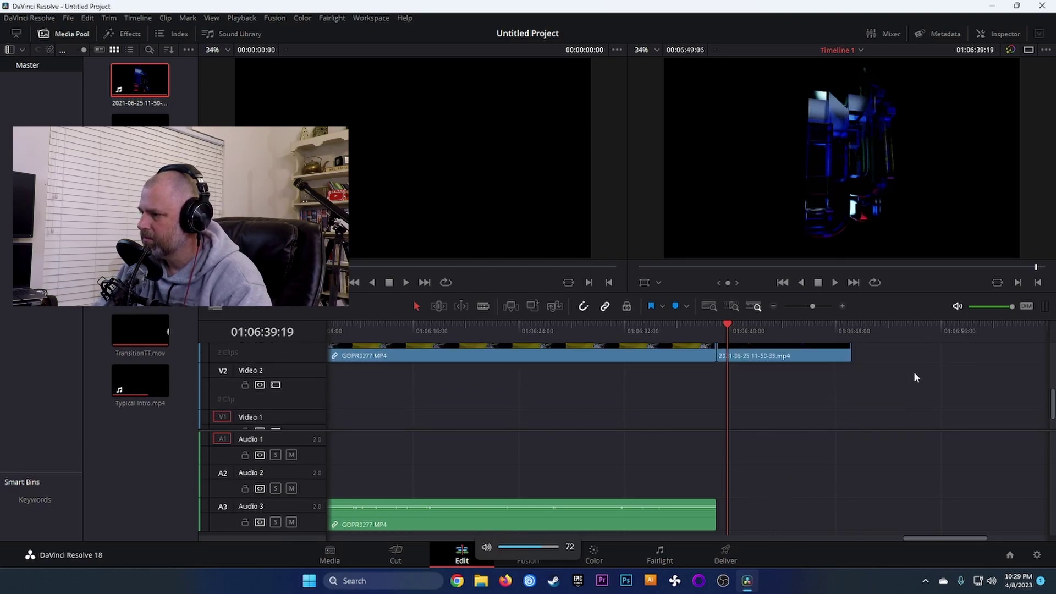
{"action": "scroll", "coordinate": [915, 377], "scroll_direction": "up", "scroll_amount": 2}
{"action": "left_click", "coordinate": [681, 326]}
{"action": "key", "text": "space"}
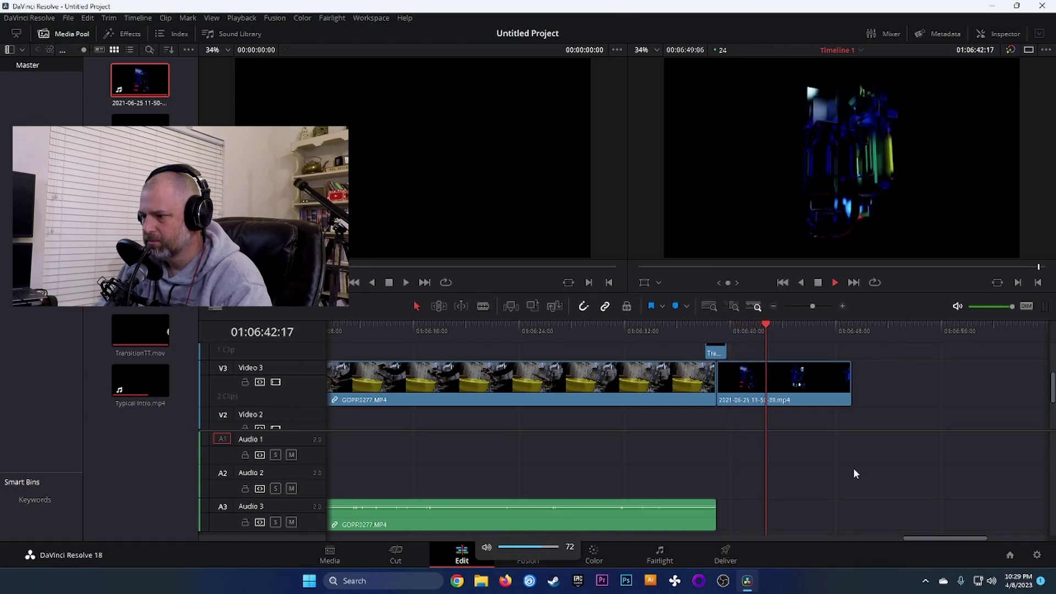
{"action": "key", "text": "space"}
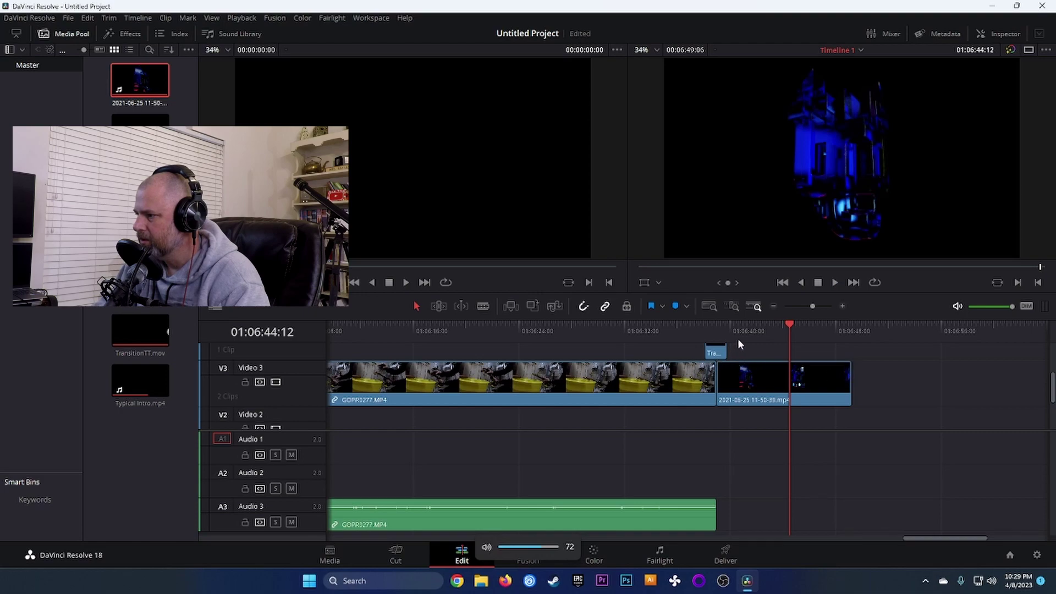
{"action": "left_click", "coordinate": [735, 325]}
{"action": "key", "text": "space"}
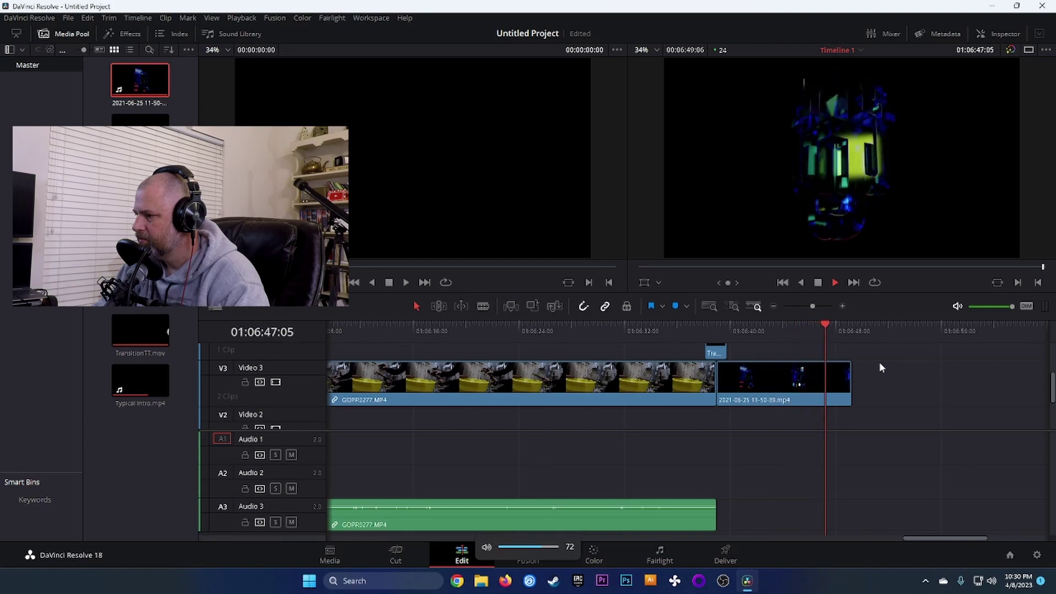
{"action": "key", "text": "space"}
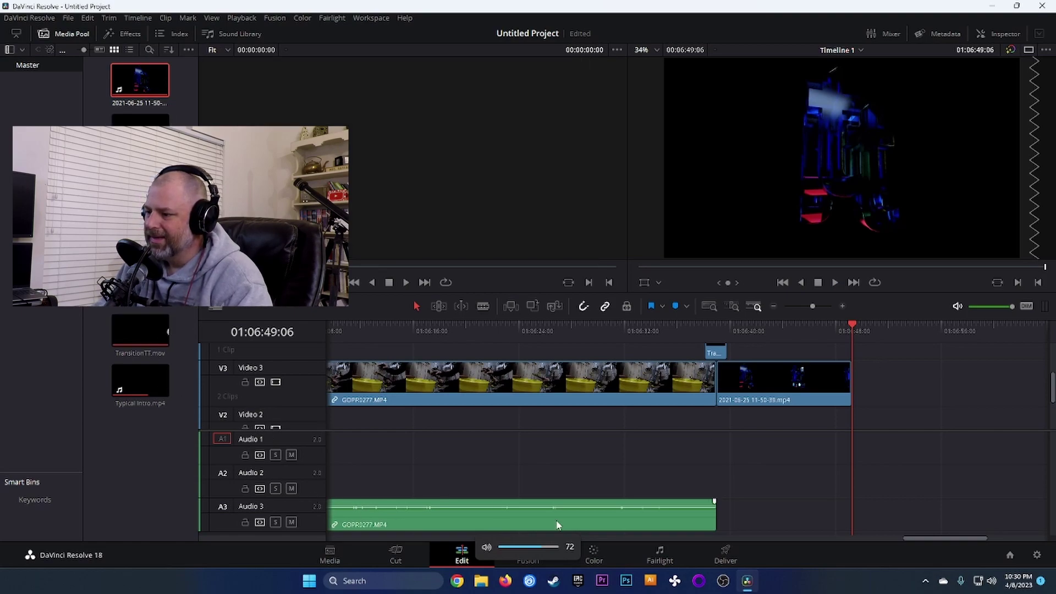
- Play the GOPR0277.MP4 footage from about 01:00:41 and again from about 01:00:59, stopping near 01:01:04
{"action": "left_click_drag", "start_coordinate": [906, 536], "coordinate": [376, 553]}
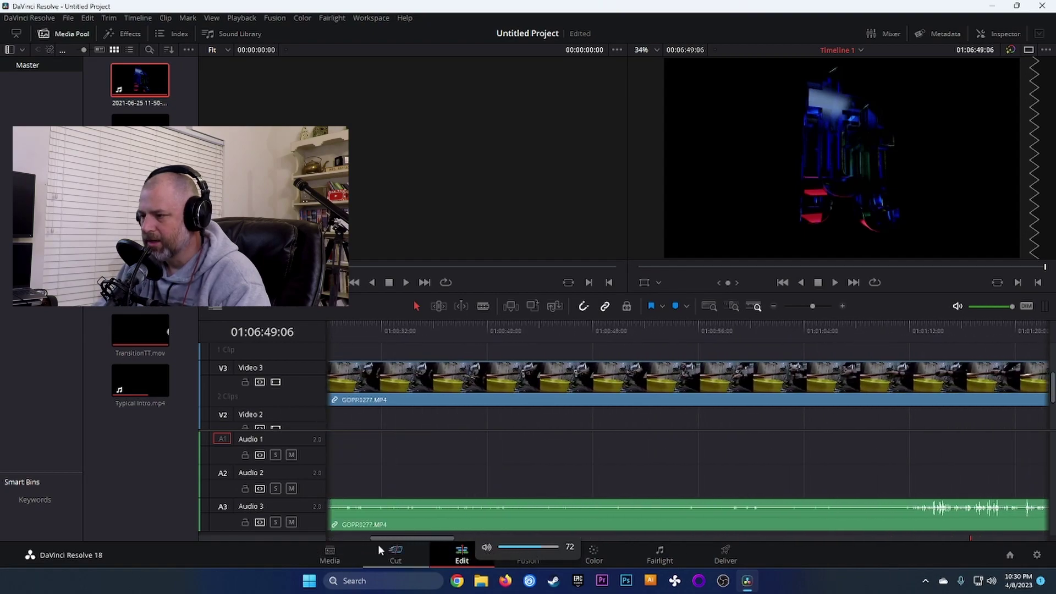
{"action": "left_click", "coordinate": [501, 320]}
{"action": "key", "text": "space"}
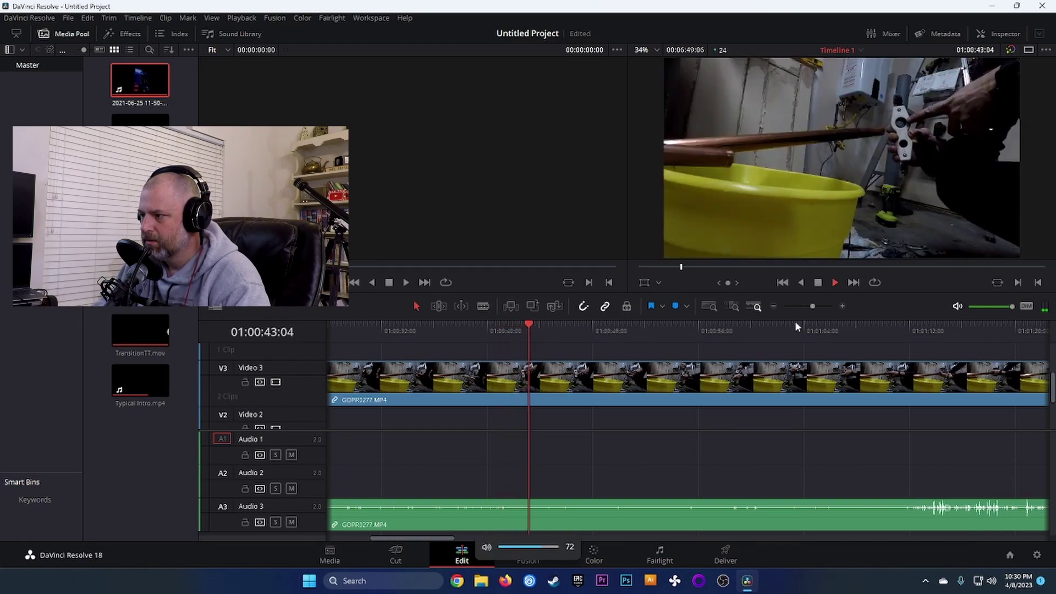
{"action": "left_click", "coordinate": [741, 325]}
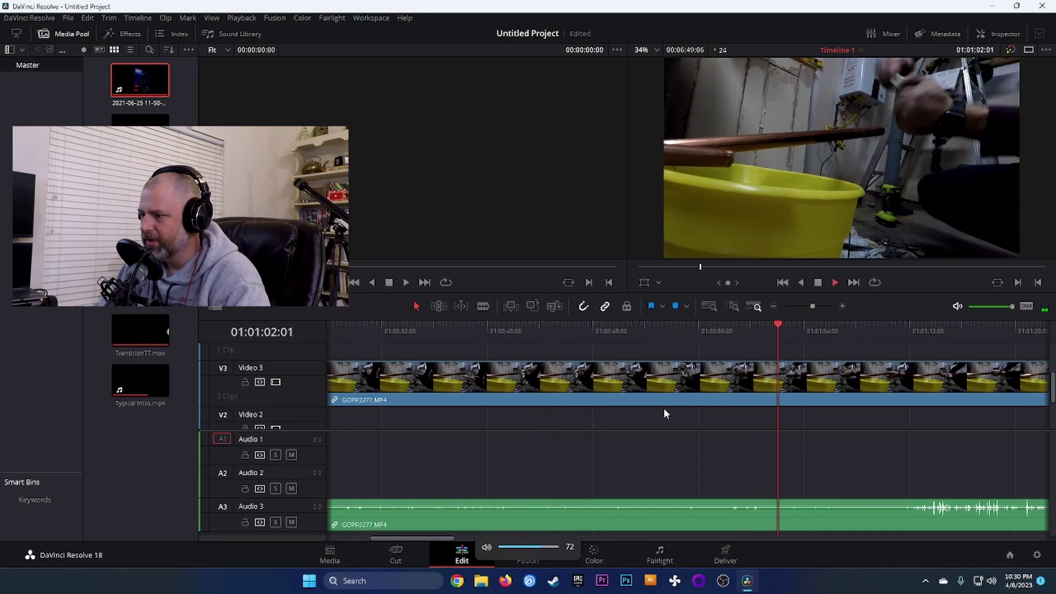
{"action": "scroll", "coordinate": [666, 398], "scroll_direction": "down", "scroll_amount": 3}
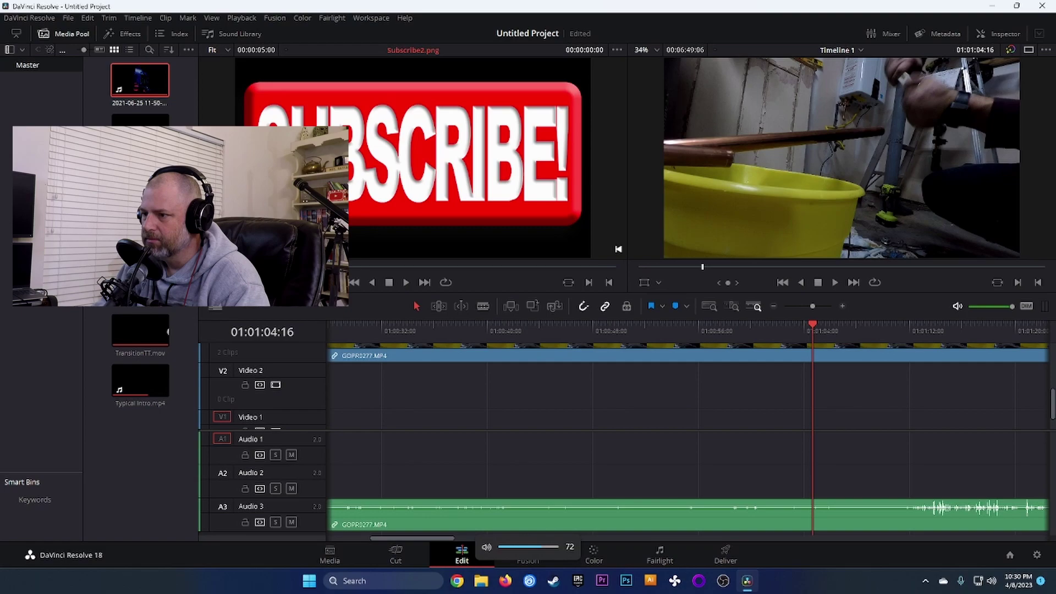
{"action": "left_click", "coordinate": [137, 126]}
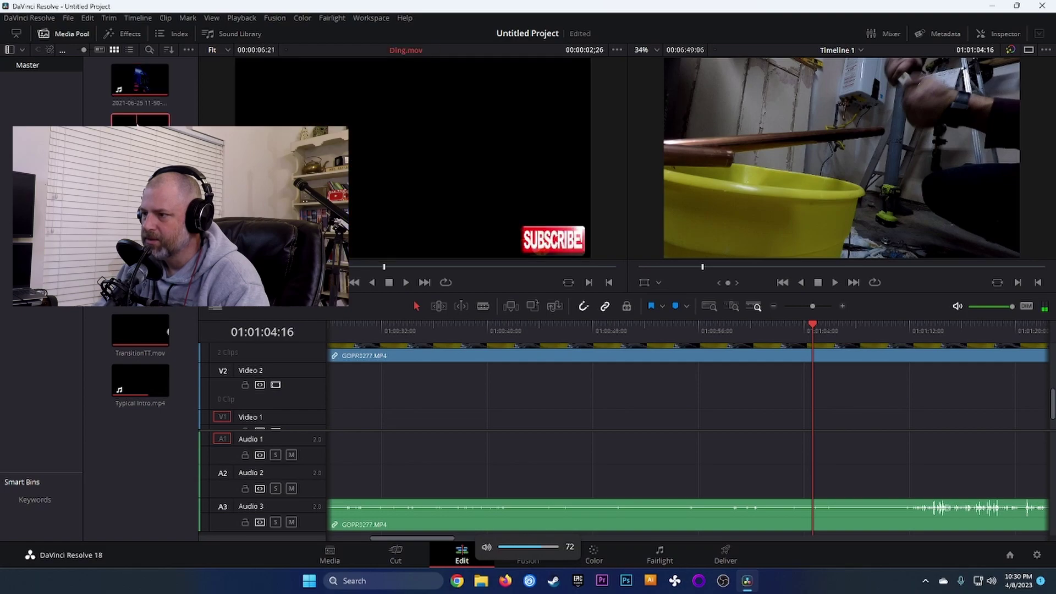
{"action": "right_click", "coordinate": [135, 129]}
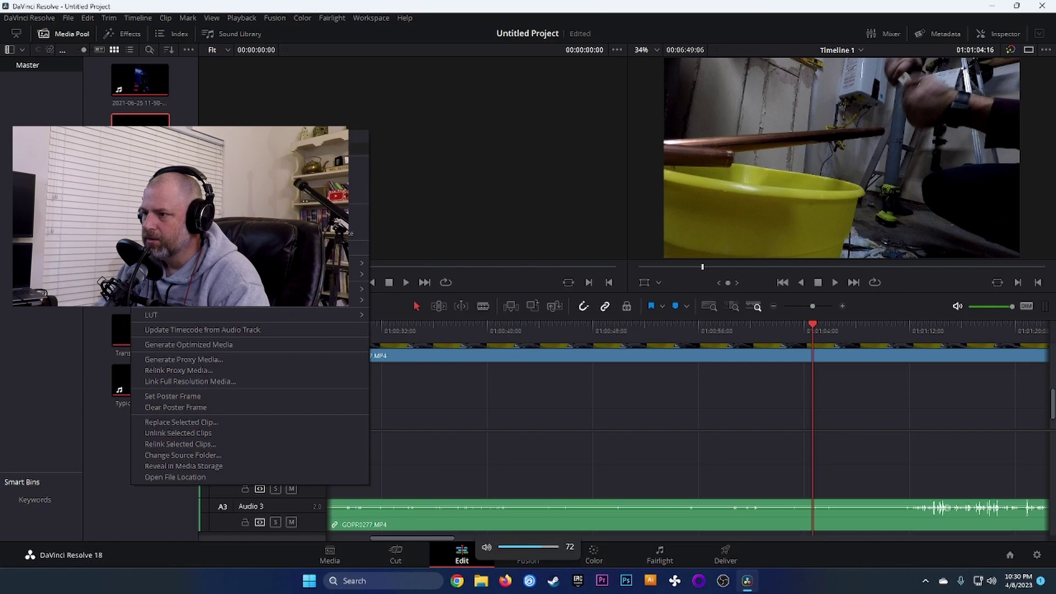
{"action": "left_click", "coordinate": [165, 137]}
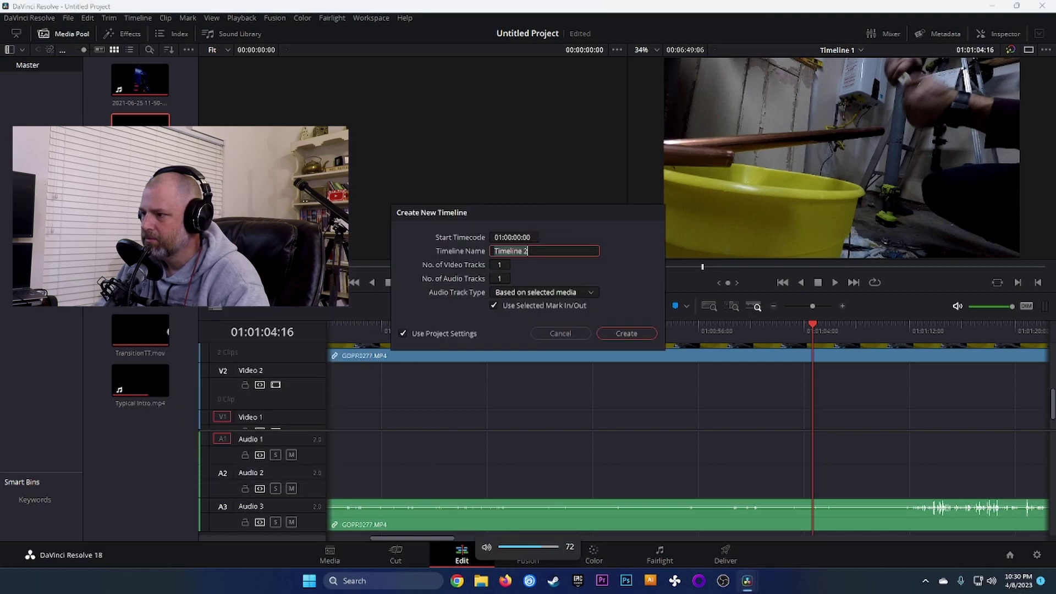
{"action": "left_click", "coordinate": [563, 333]}
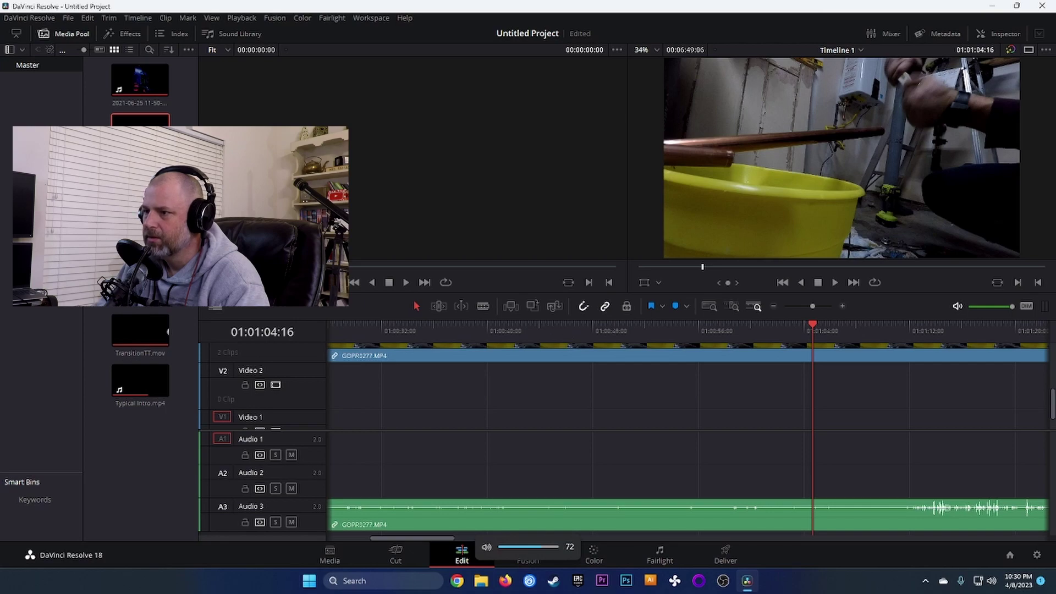
- Try inserting Ding.mov into the timeline at 01:01:04:16, and undo the insertion
{"action": "right_click", "coordinate": [141, 135]}
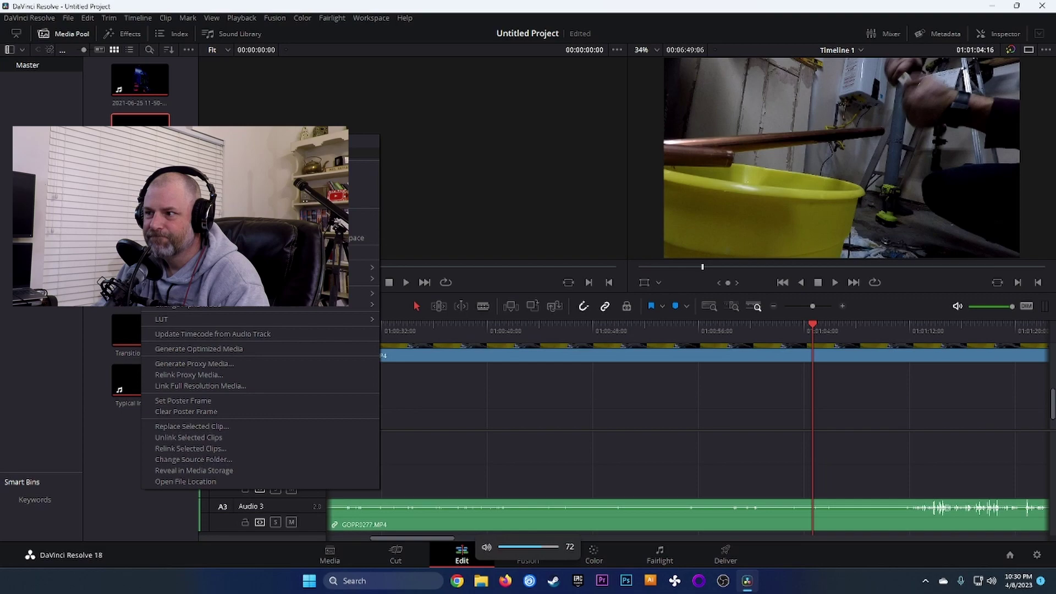
{"action": "left_click", "coordinate": [189, 153]}
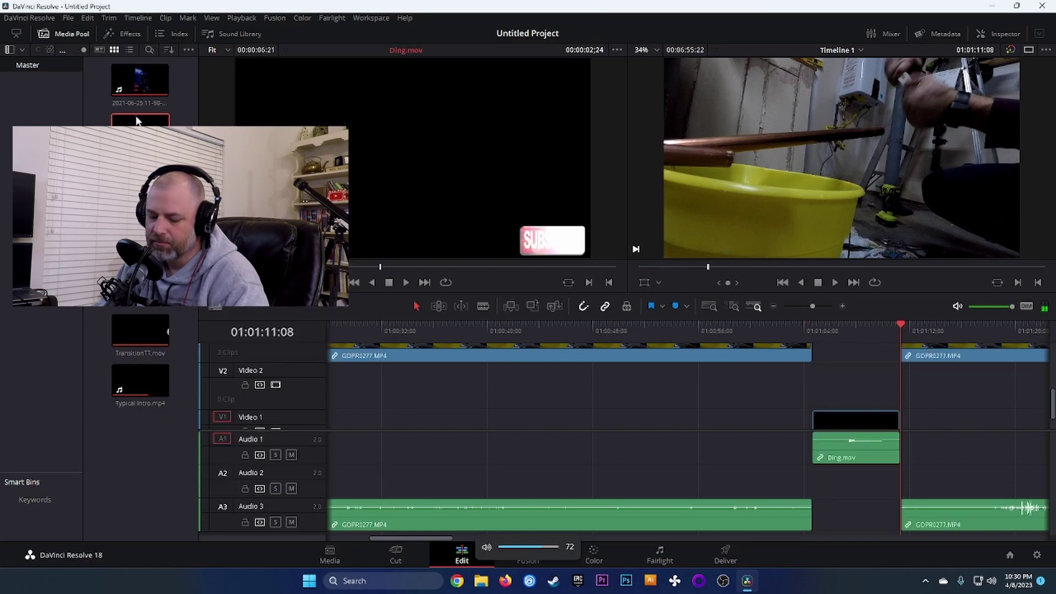
{"action": "key", "text": "ctrl+z"}
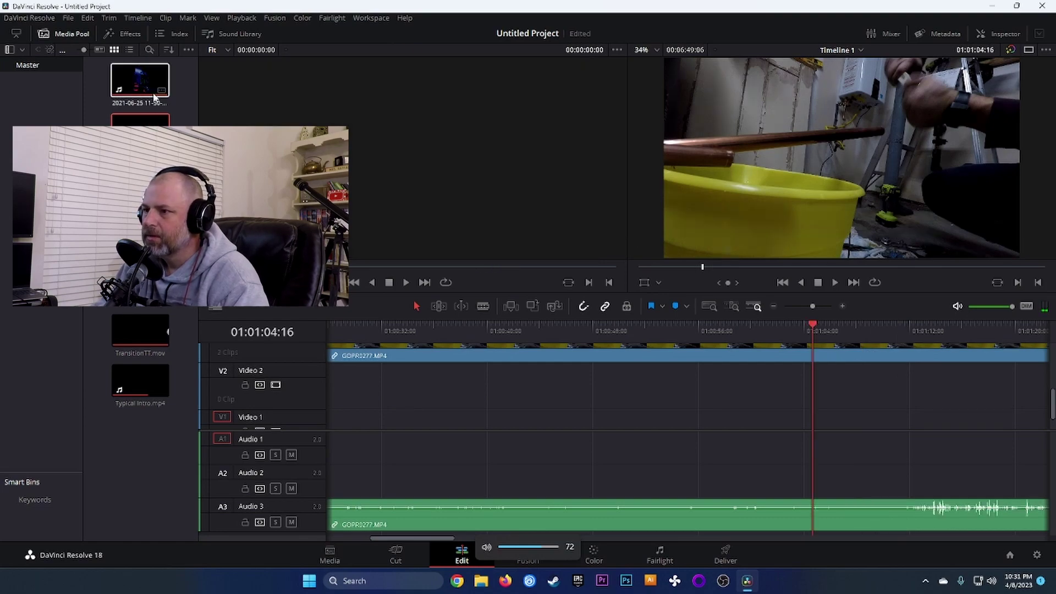
- Append Ding.mov after the intro on Video 1 and move it along the track to start at about 01:01:07
{"action": "right_click", "coordinate": [139, 137]}
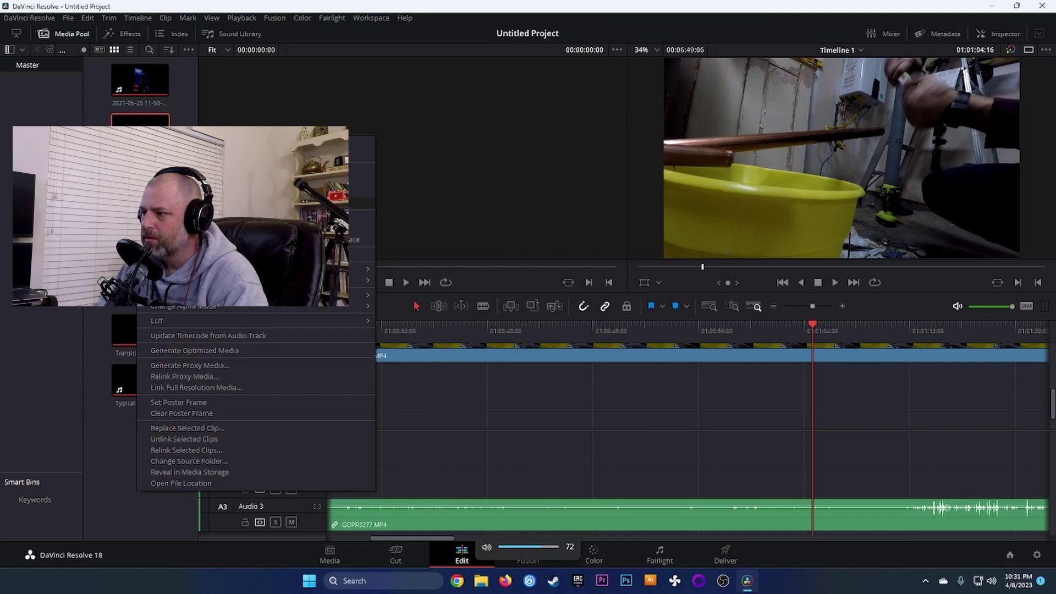
{"action": "left_click", "coordinate": [193, 204]}
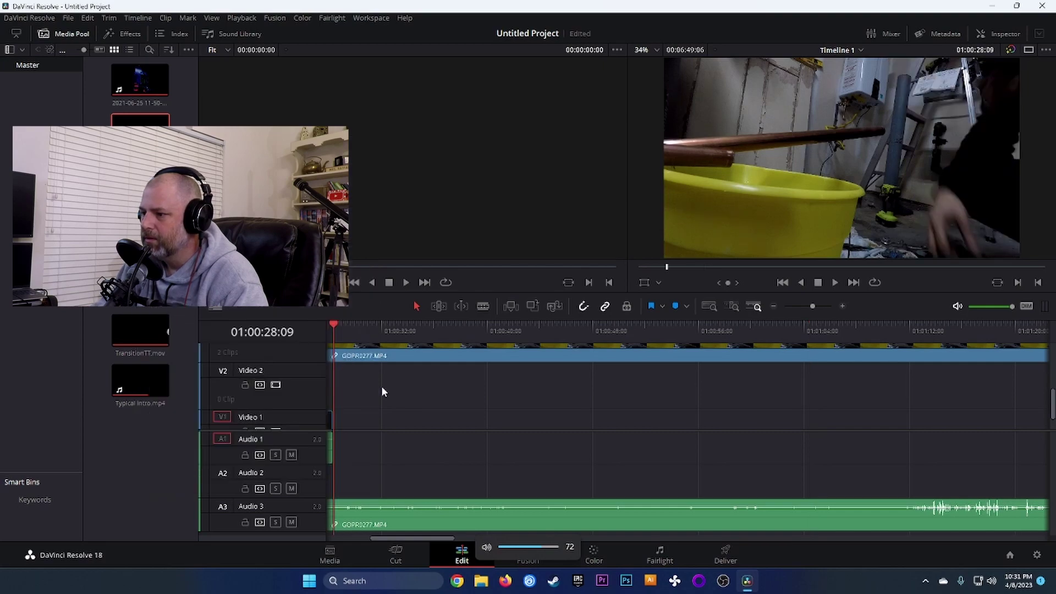
{"action": "left_click_drag", "start_coordinate": [426, 537], "coordinate": [388, 541]}
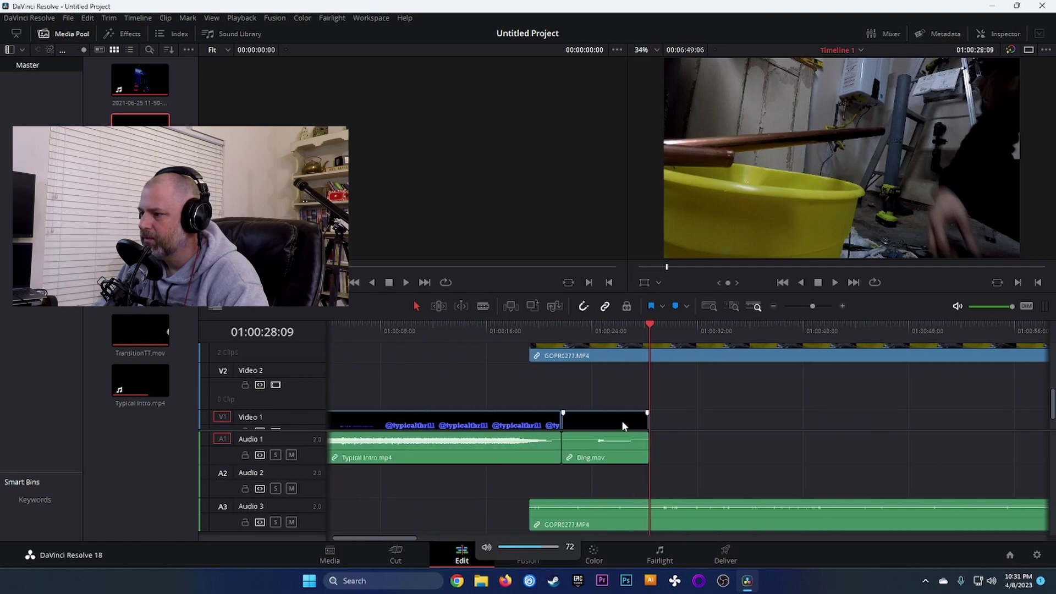
{"action": "left_click", "coordinate": [602, 418]}
{"action": "left_click_drag", "start_coordinate": [602, 418], "coordinate": [1009, 423]}
{"action": "left_click_drag", "start_coordinate": [388, 536], "coordinate": [437, 544]}
{"action": "left_click_drag", "start_coordinate": [599, 421], "coordinate": [793, 419]}
- Move the Ding.mov clip up to Video 4, above the GOPR0277.MP4 footage, and play the timeline past it
{"action": "left_click", "coordinate": [664, 324]}
{"action": "key", "text": "space"}
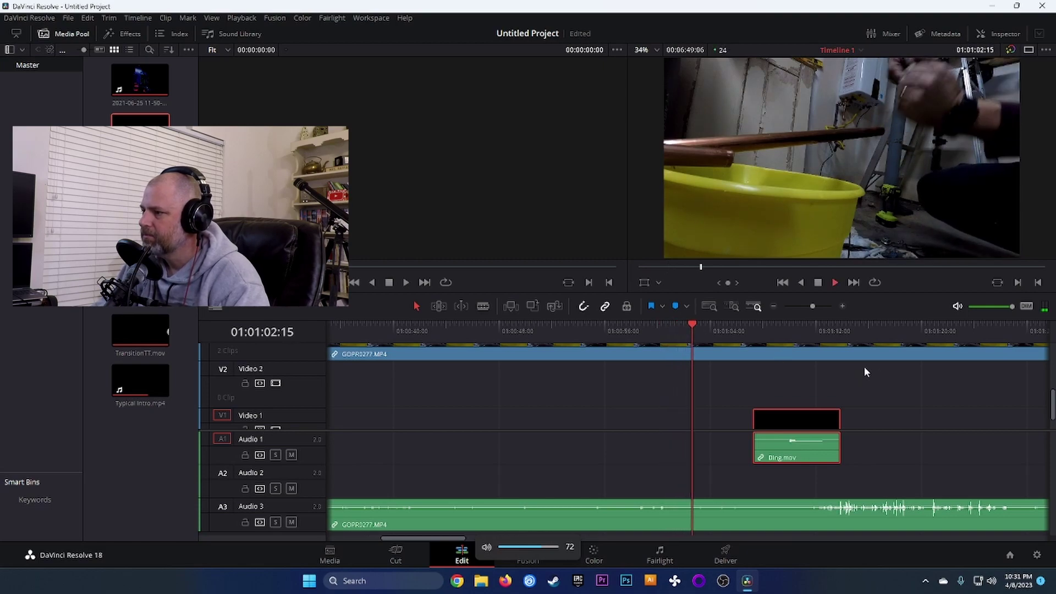
{"action": "scroll", "coordinate": [893, 395], "scroll_direction": "up", "scroll_amount": 3}
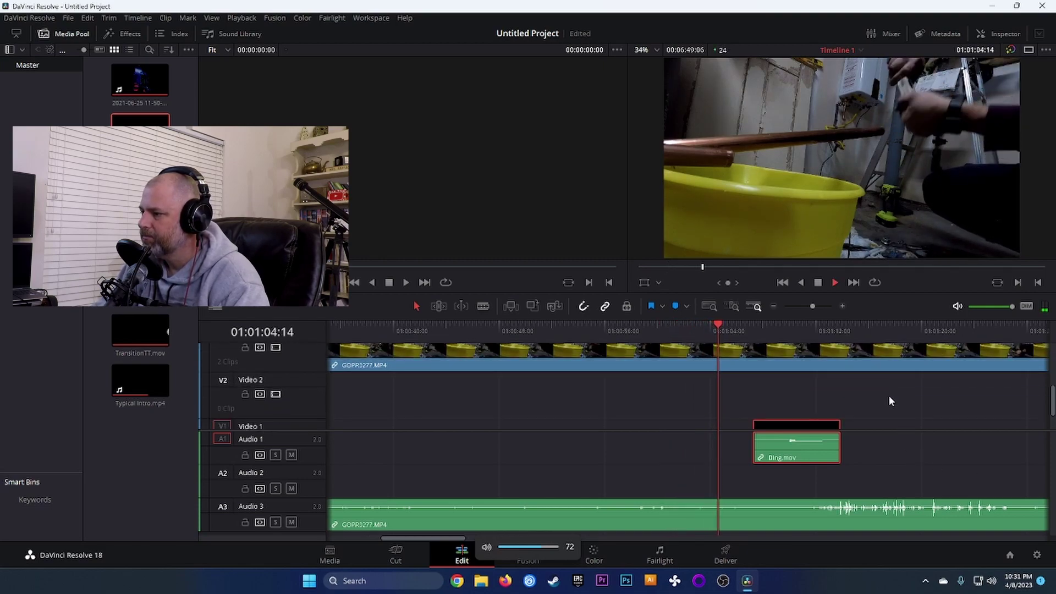
{"action": "scroll", "coordinate": [889, 395], "scroll_direction": "down", "scroll_amount": 3}
{"action": "left_click_drag", "start_coordinate": [811, 398], "coordinate": [798, 342]}
{"action": "key", "text": "space"}
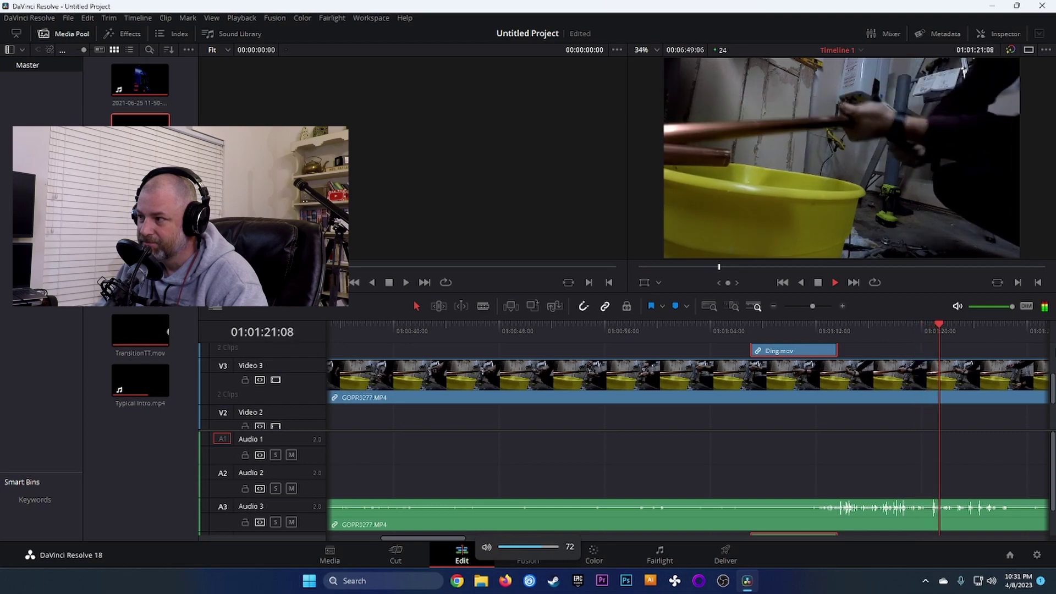
{"action": "left_click", "coordinate": [820, 283]}
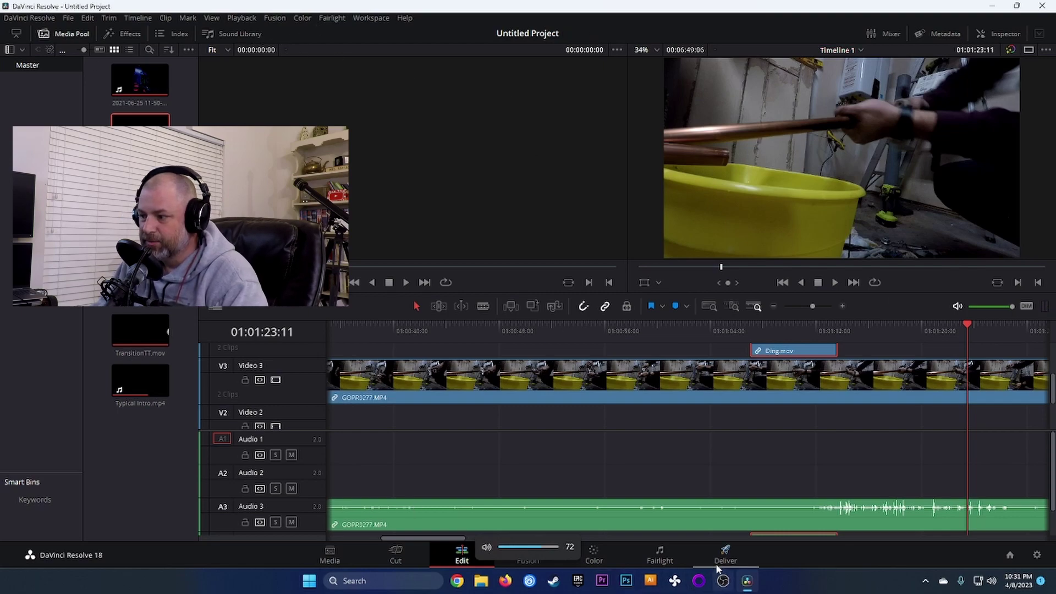
{"action": "left_click", "coordinate": [67, 18]}
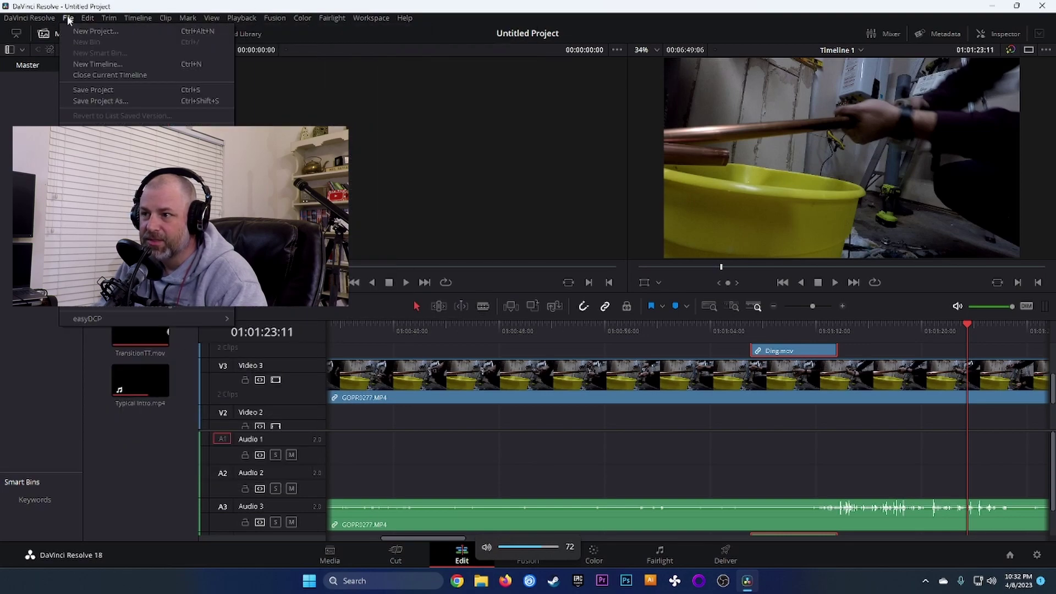
{"action": "mouse_move", "coordinate": [31, 19]}
{"action": "mouse_move", "coordinate": [68, 20]}
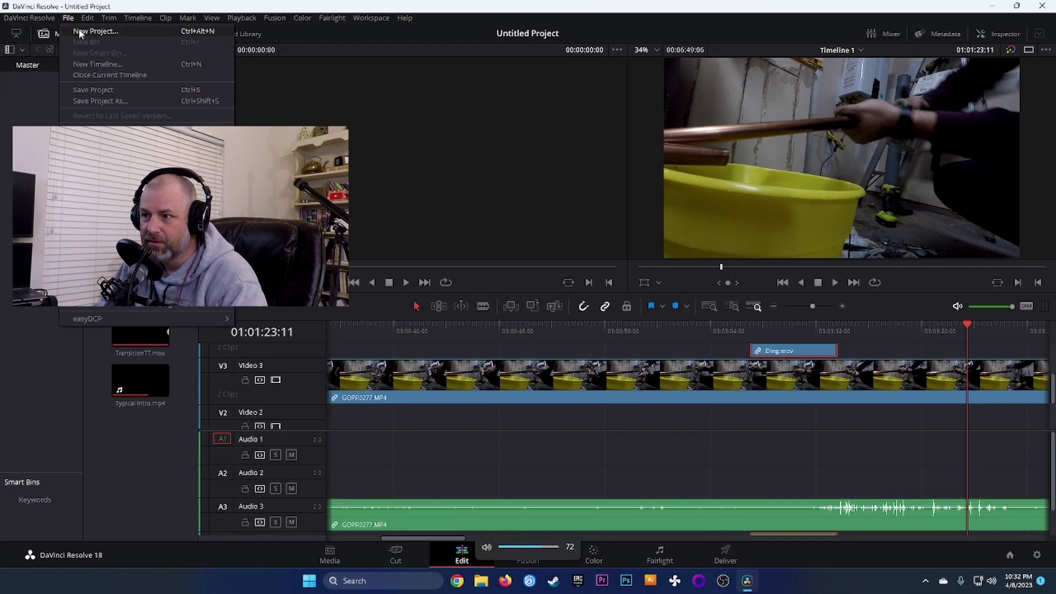
{"action": "left_click", "coordinate": [81, 32]}
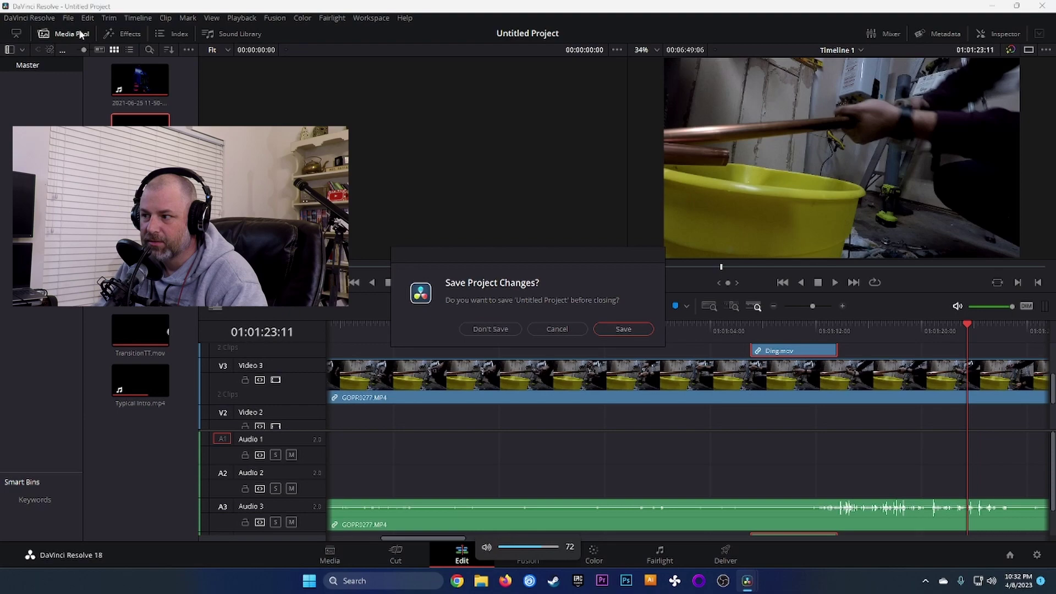
{"action": "left_click", "coordinate": [561, 329]}
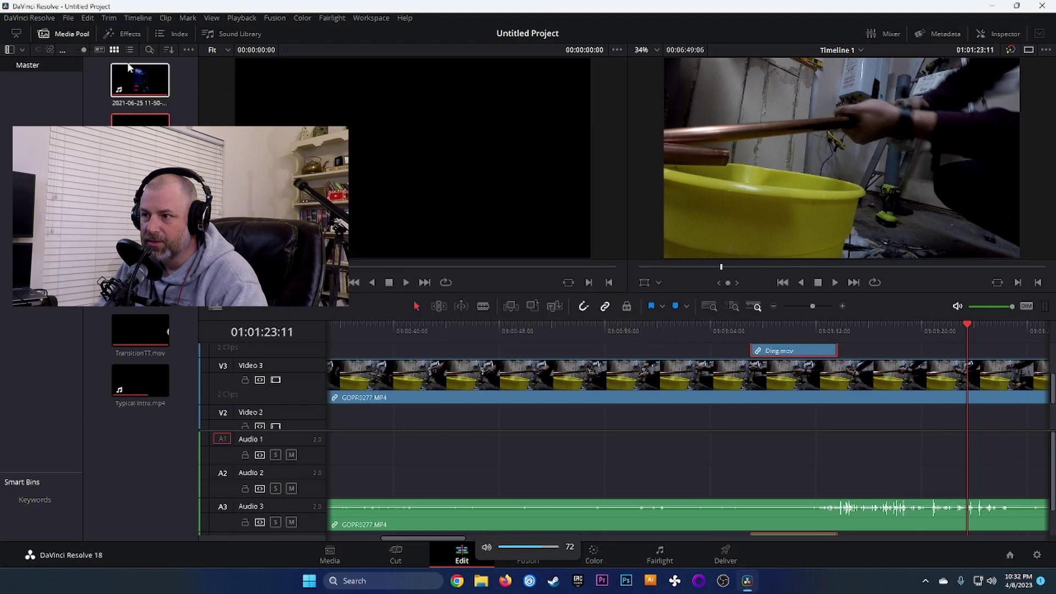
- Save the current project under the name Soldering Copper
{"action": "left_click", "coordinate": [71, 18]}
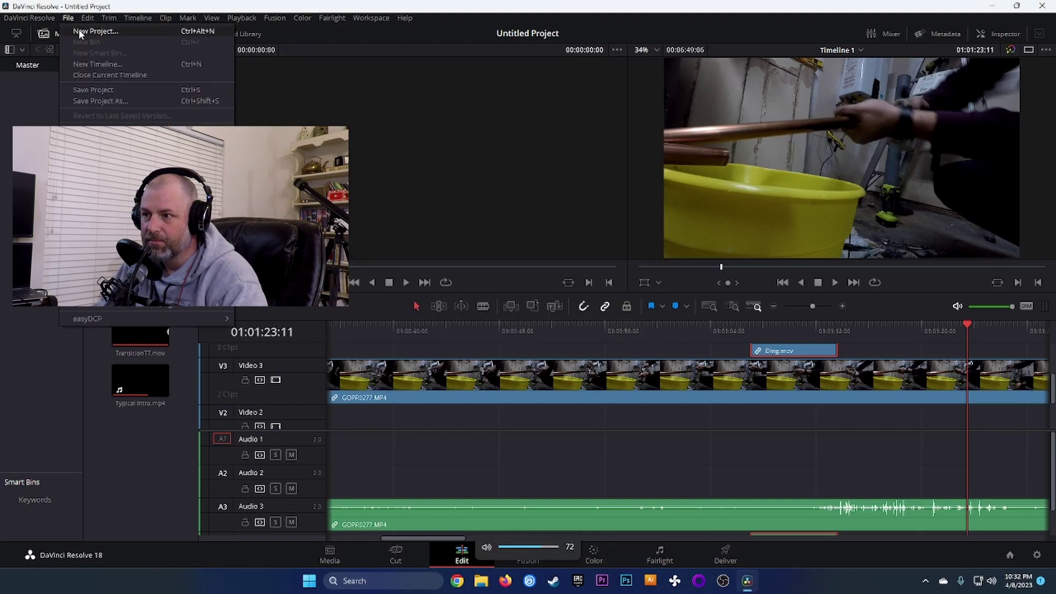
{"action": "left_click", "coordinate": [109, 91]}
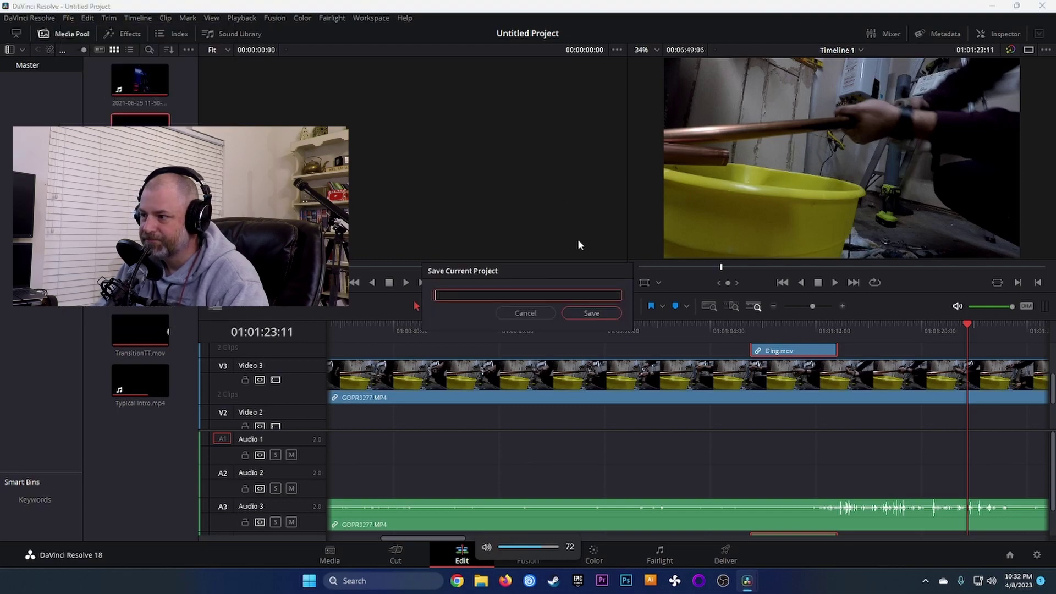
{"action": "type", "text": "So"}
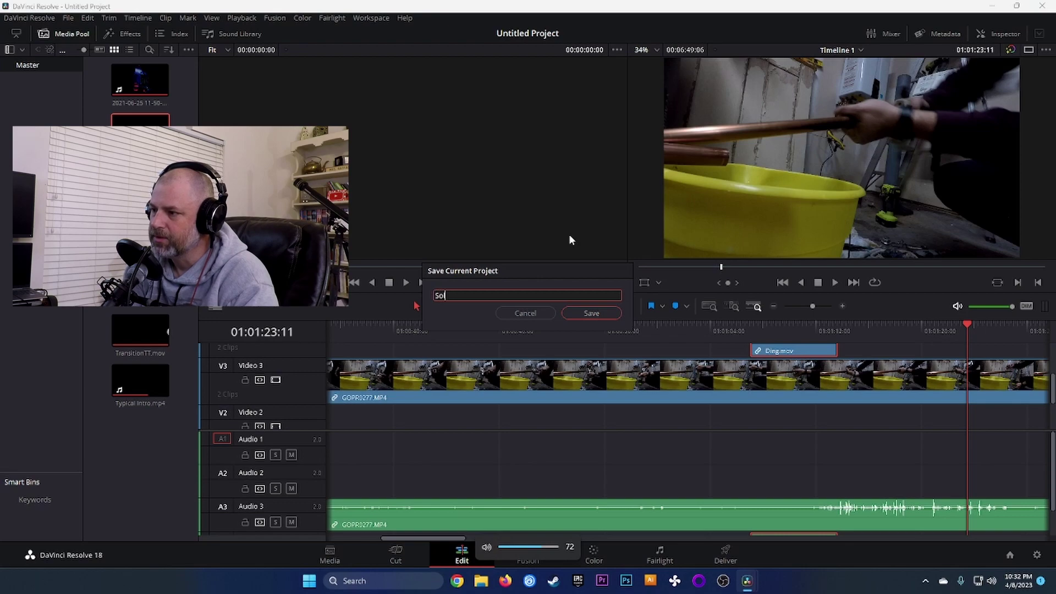
{"action": "type", "text": "ldering"}
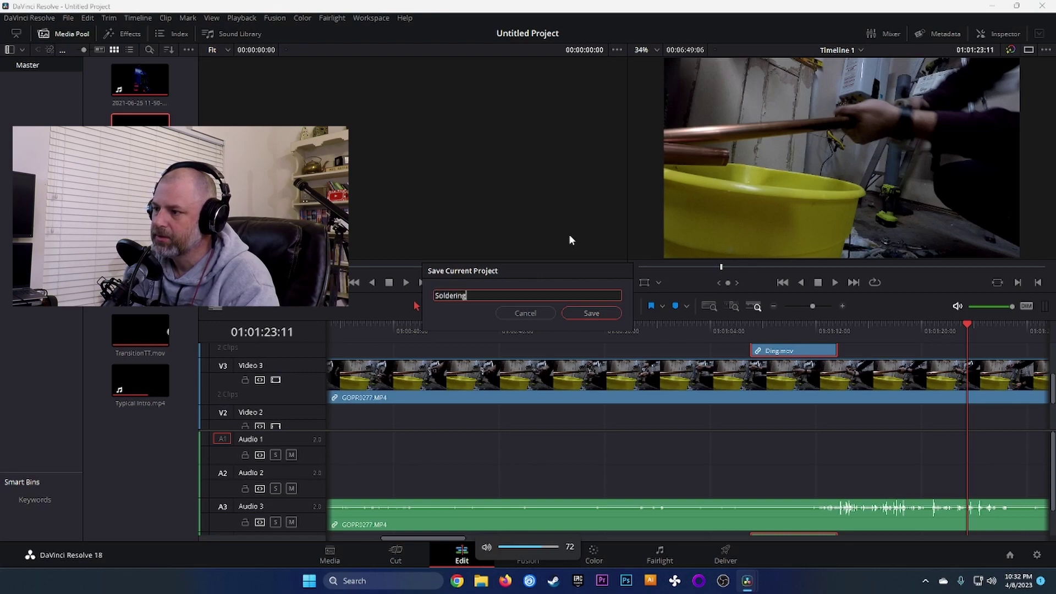
{"action": "type", "text": " C"}
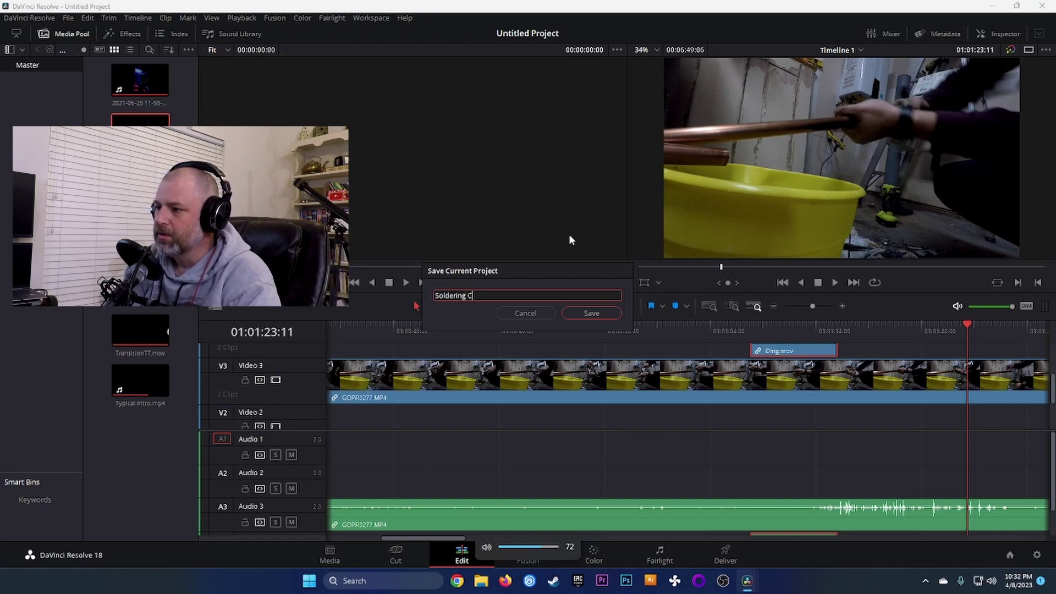
{"action": "type", "text": "ouper"}
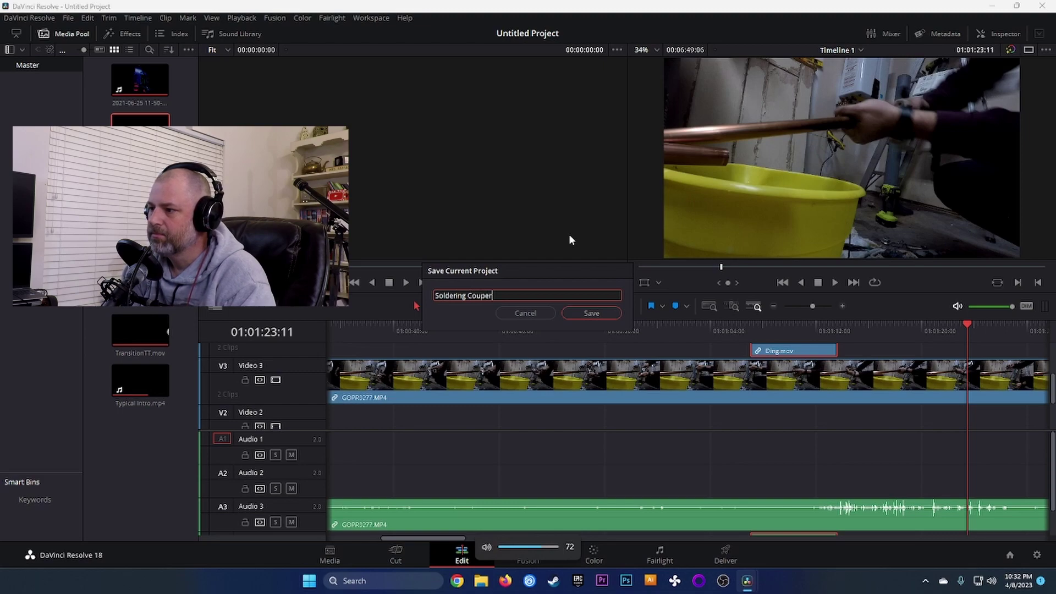
{"action": "key", "text": "BackSpace"}
{"action": "key", "text": "BackSpace"}
{"action": "key", "text": "BackSpace"}
{"action": "key", "text": "BackSpace"}
{"action": "type", "text": "pper"}
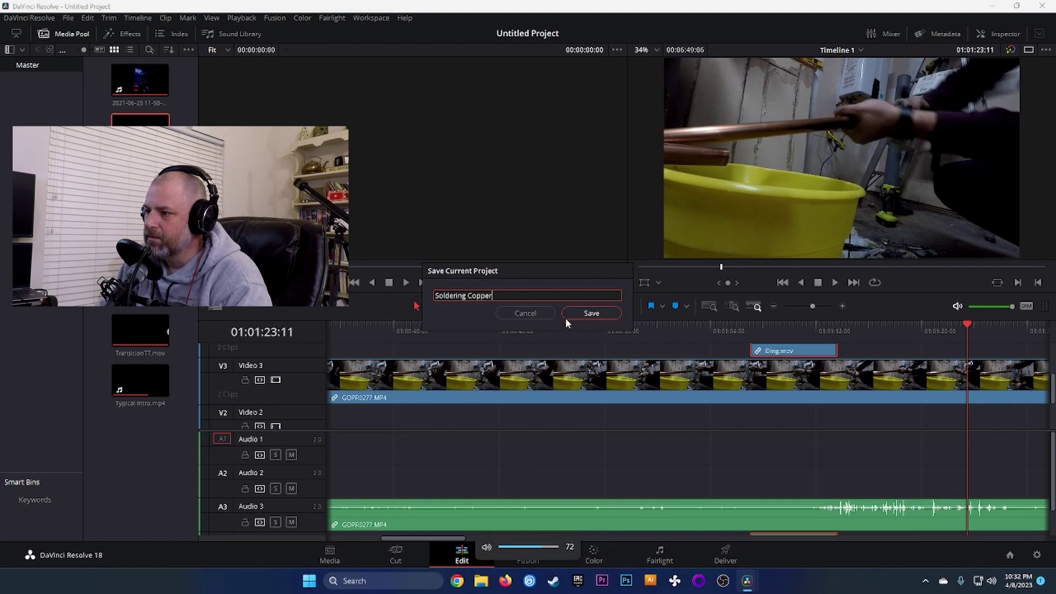
{"action": "left_click", "coordinate": [582, 318]}
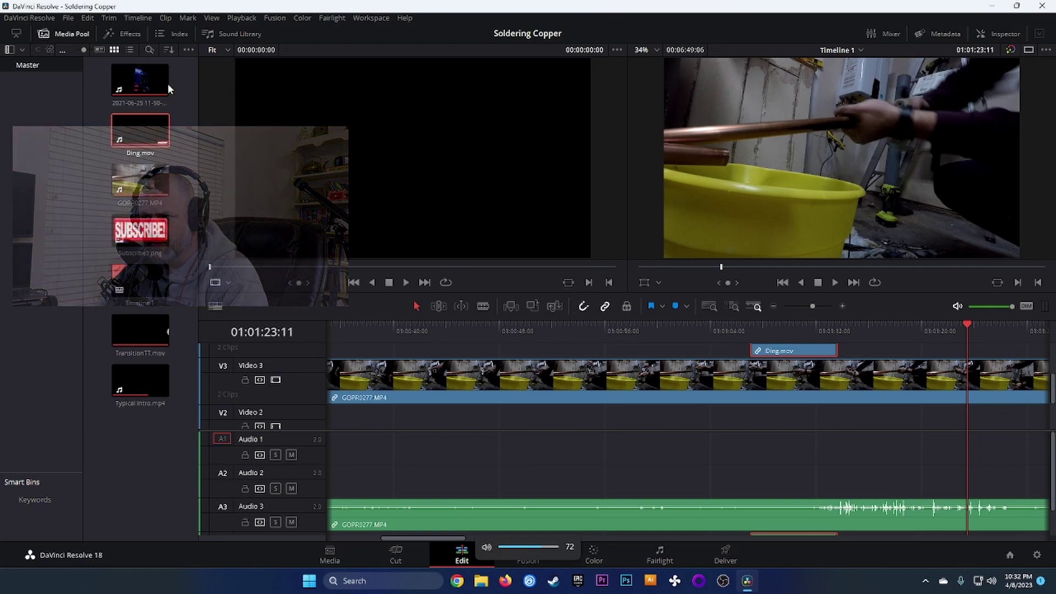
- Look up the saved project in the Project Manager and close the manager again
{"action": "left_click", "coordinate": [69, 19]}
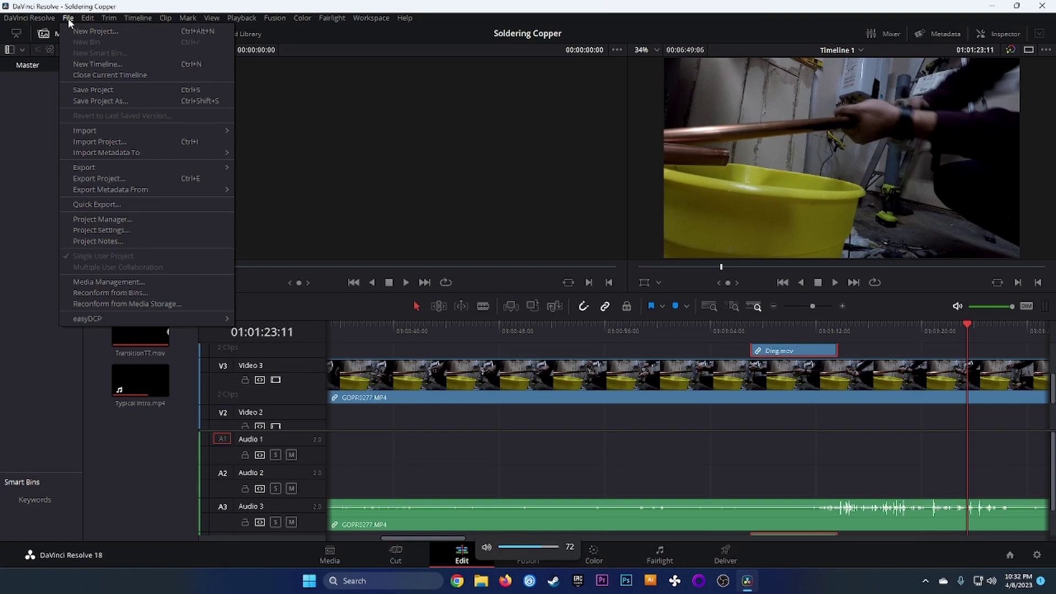
{"action": "mouse_move", "coordinate": [88, 171]}
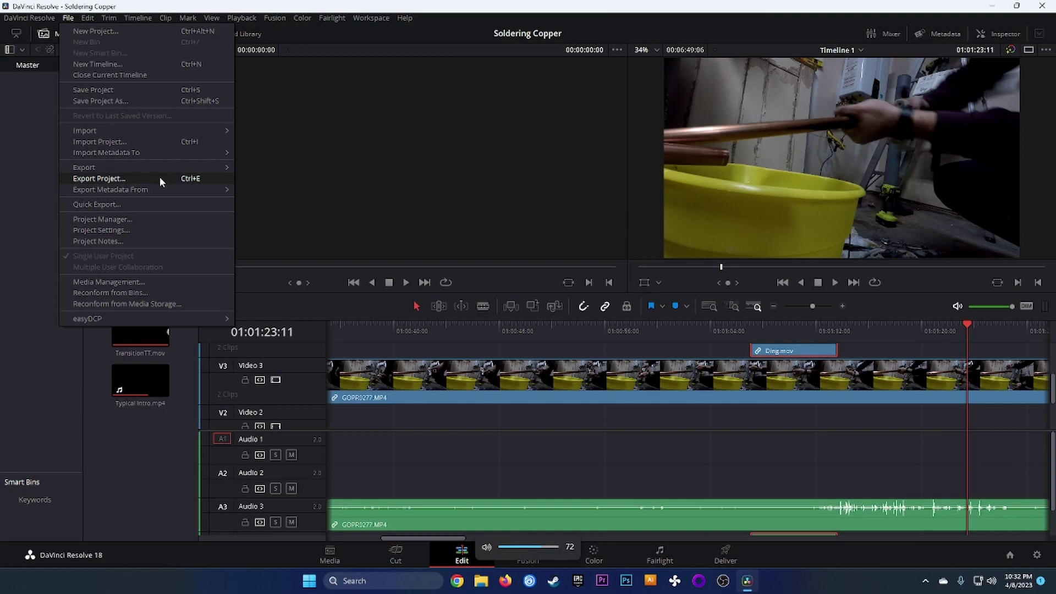
{"action": "left_click", "coordinate": [128, 220]}
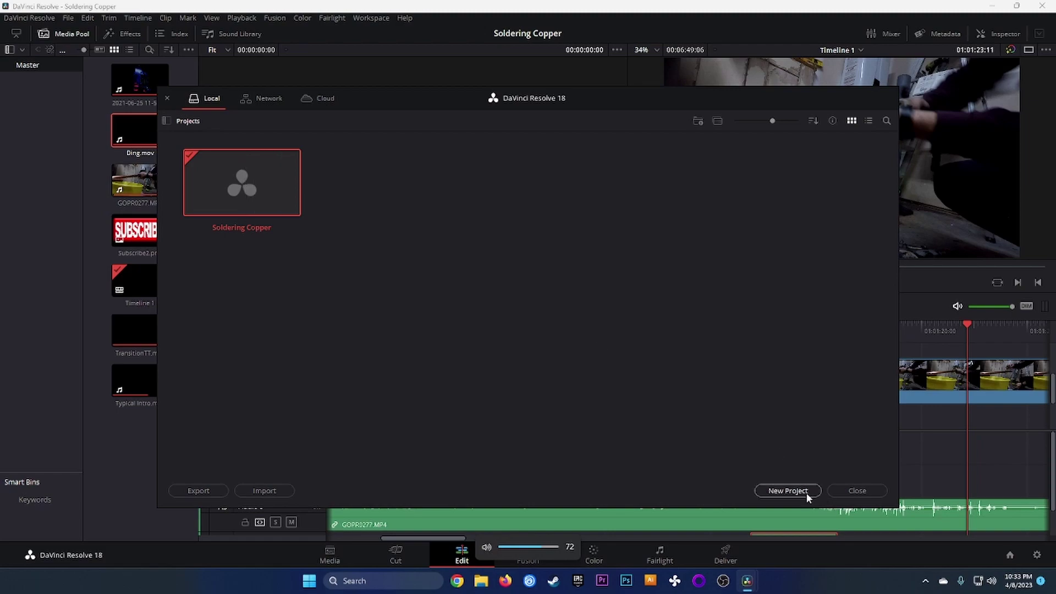
{"action": "left_click", "coordinate": [858, 491]}
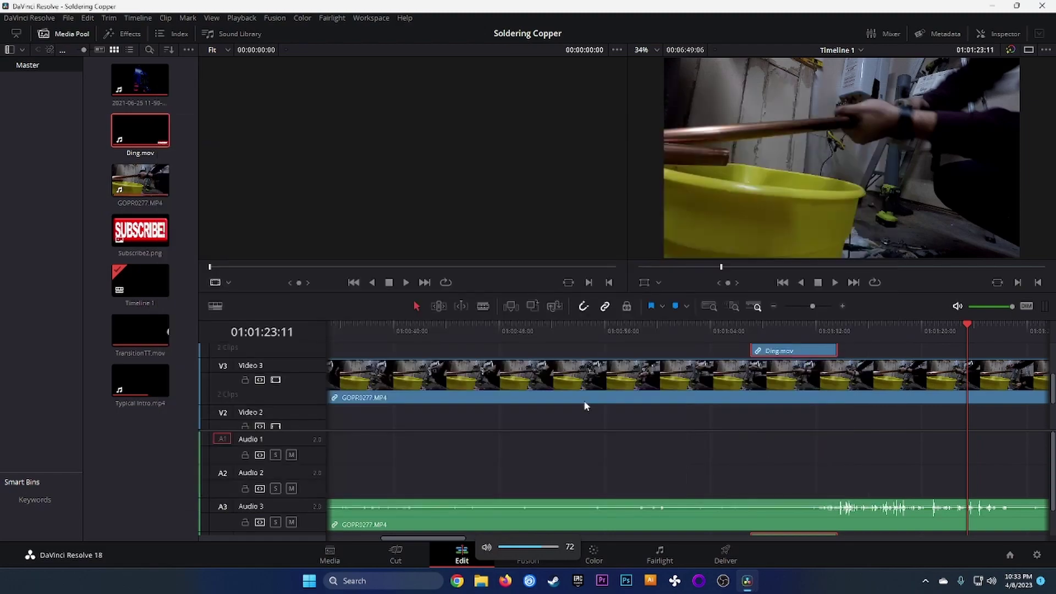
- Open Media Management for the project and set the copy destination to the Soldering folder on drive G:
{"action": "left_click", "coordinate": [68, 17]}
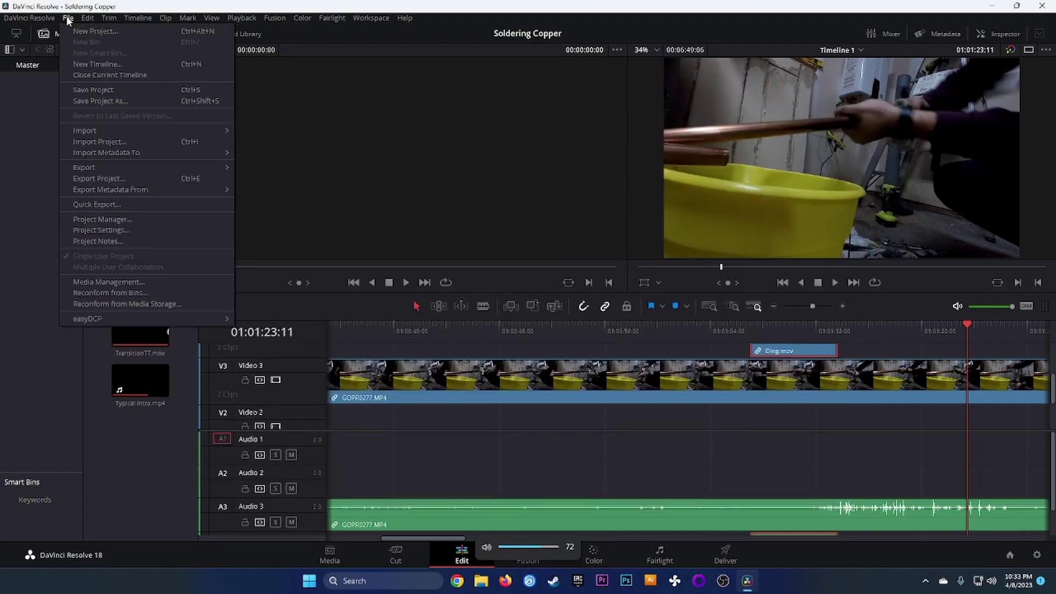
{"action": "left_click", "coordinate": [130, 282]}
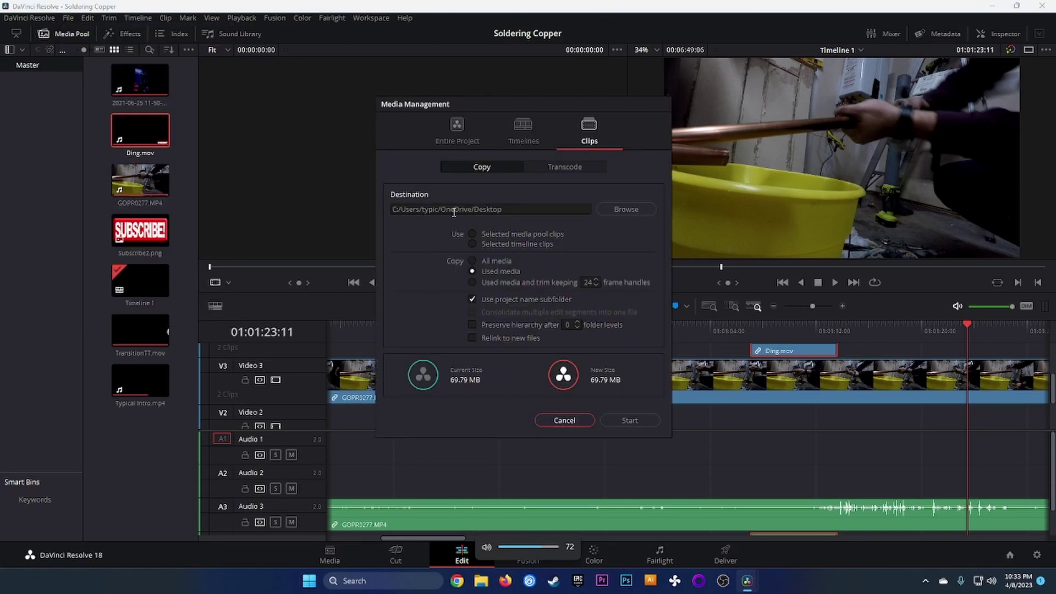
{"action": "left_click", "coordinate": [619, 211]}
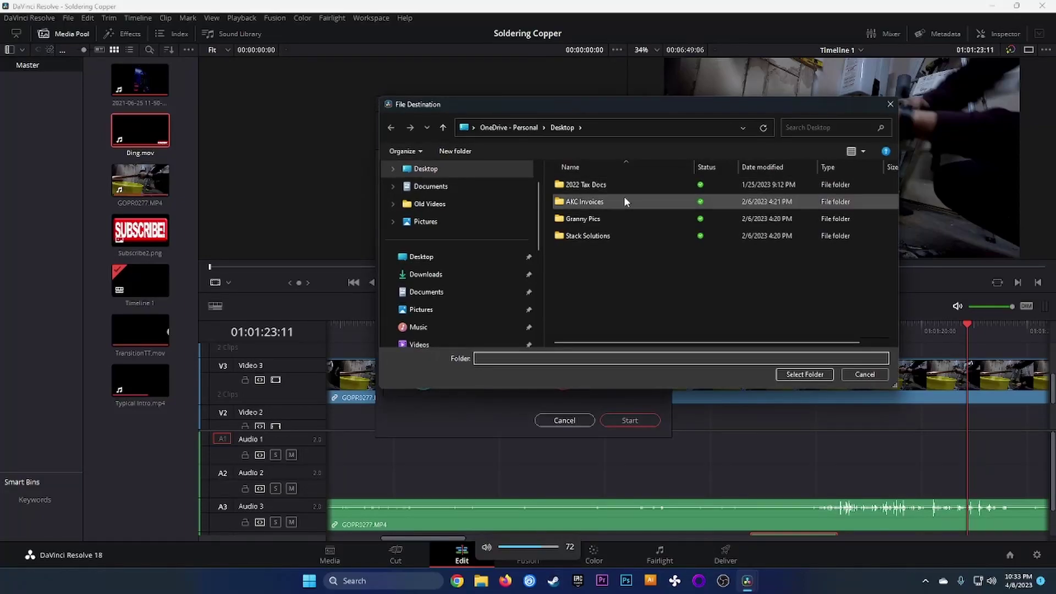
{"action": "scroll", "coordinate": [433, 295], "scroll_direction": "down", "scroll_amount": 2}
{"action": "left_click", "coordinate": [448, 308]}
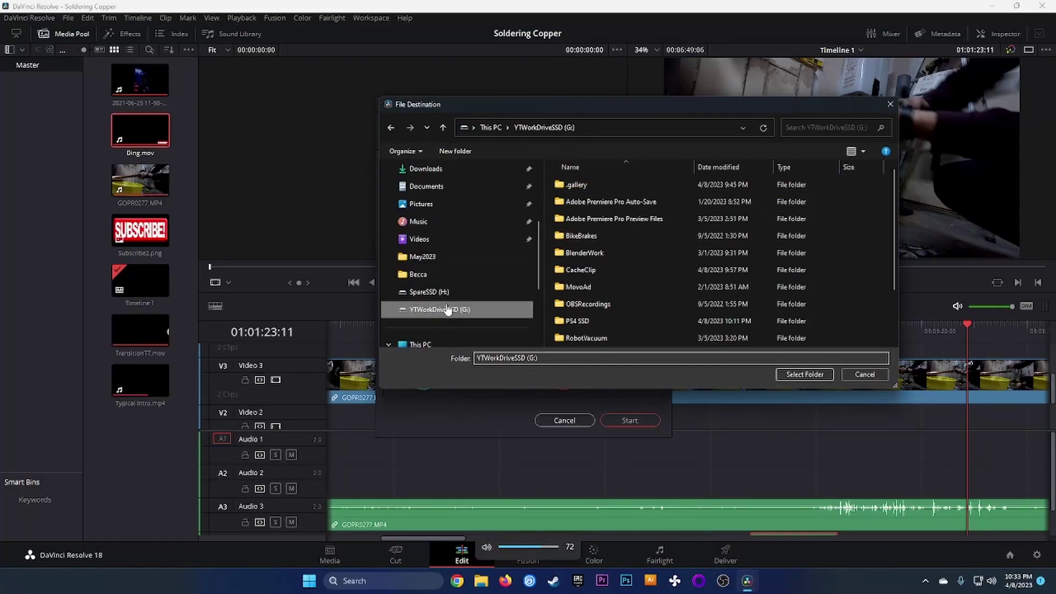
{"action": "scroll", "coordinate": [581, 272], "scroll_direction": "down", "scroll_amount": 2}
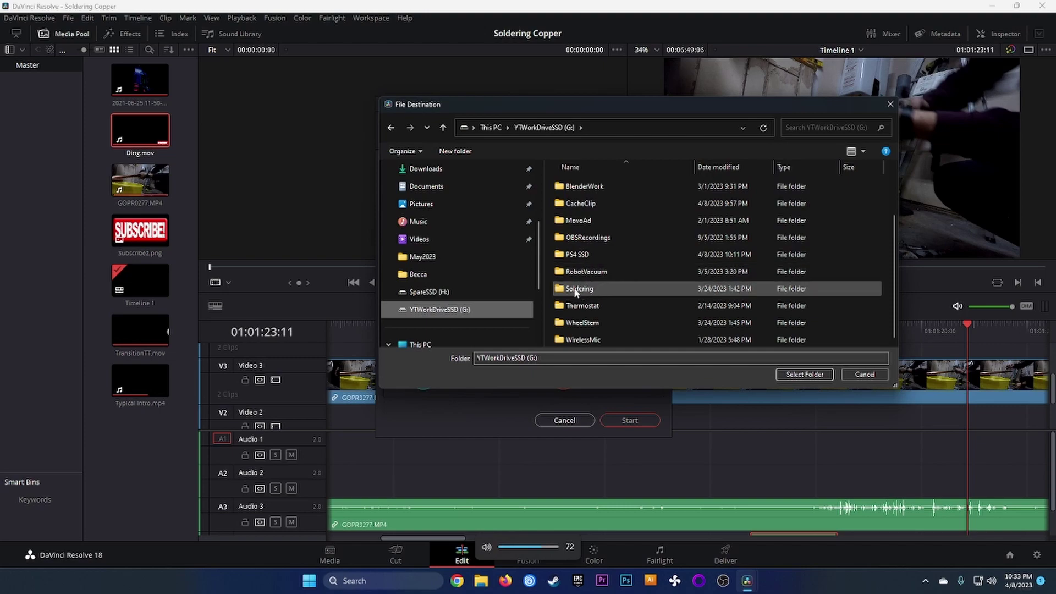
{"action": "double_click", "coordinate": [577, 287]}
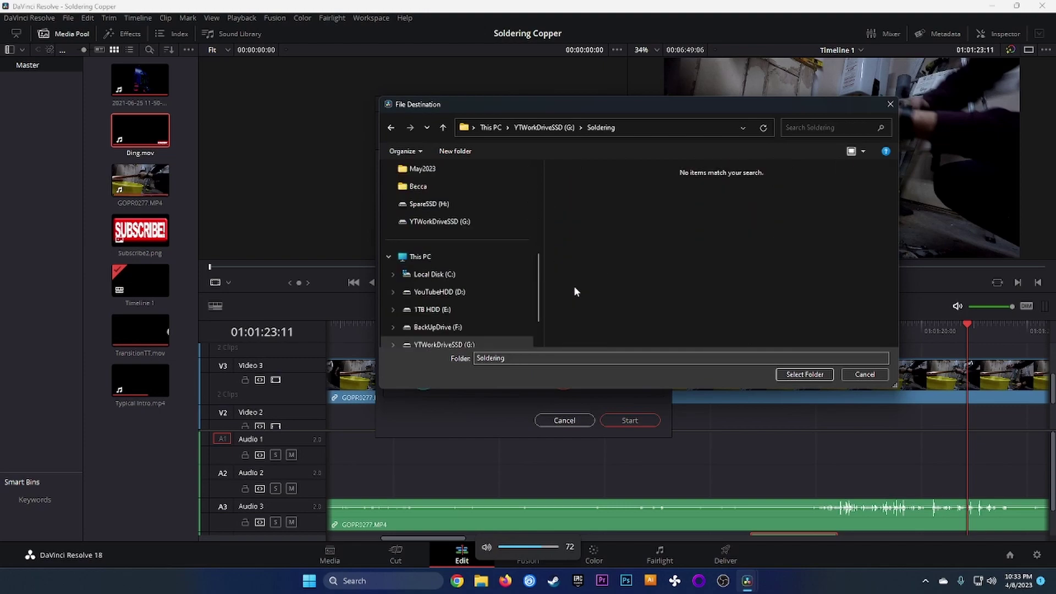
{"action": "left_click", "coordinate": [805, 375]}
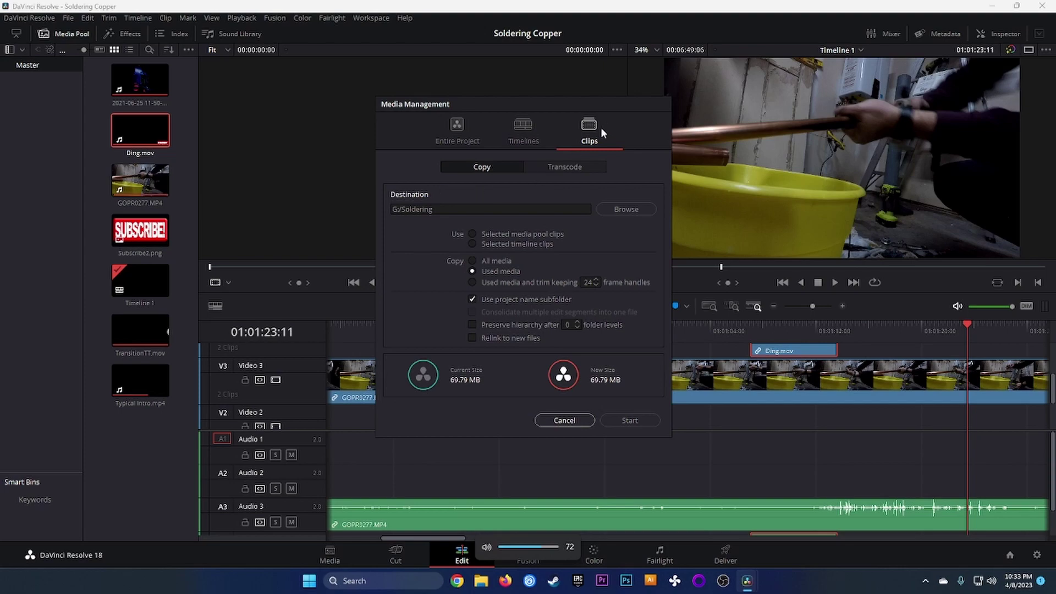
- Examine the Entire Project and Timelines copy options and the Transcode settings in Media Management, and cancel without starting
{"action": "left_click", "coordinate": [460, 129]}
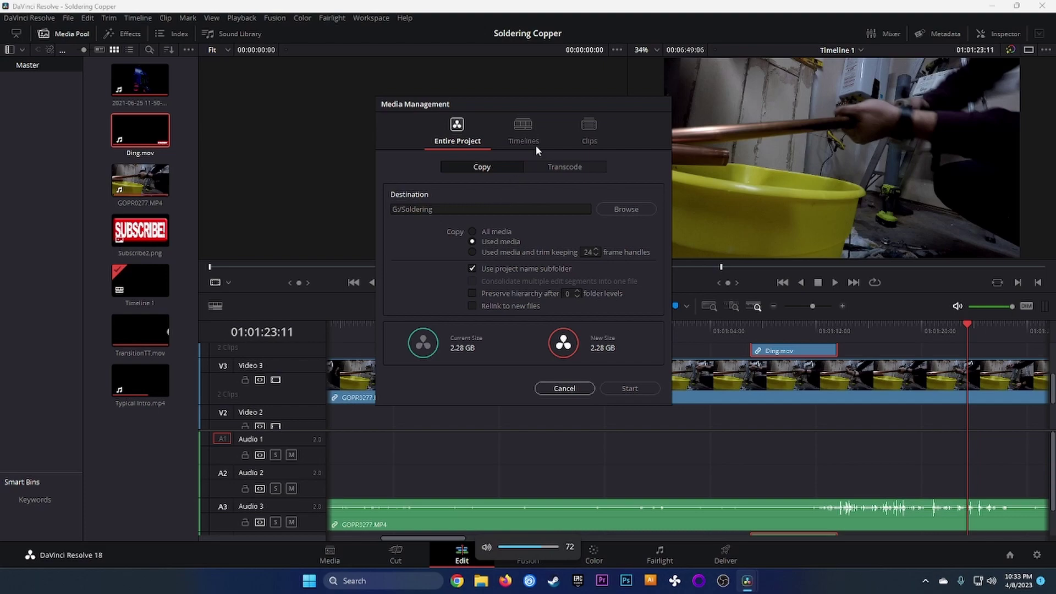
{"action": "left_click", "coordinate": [530, 127]}
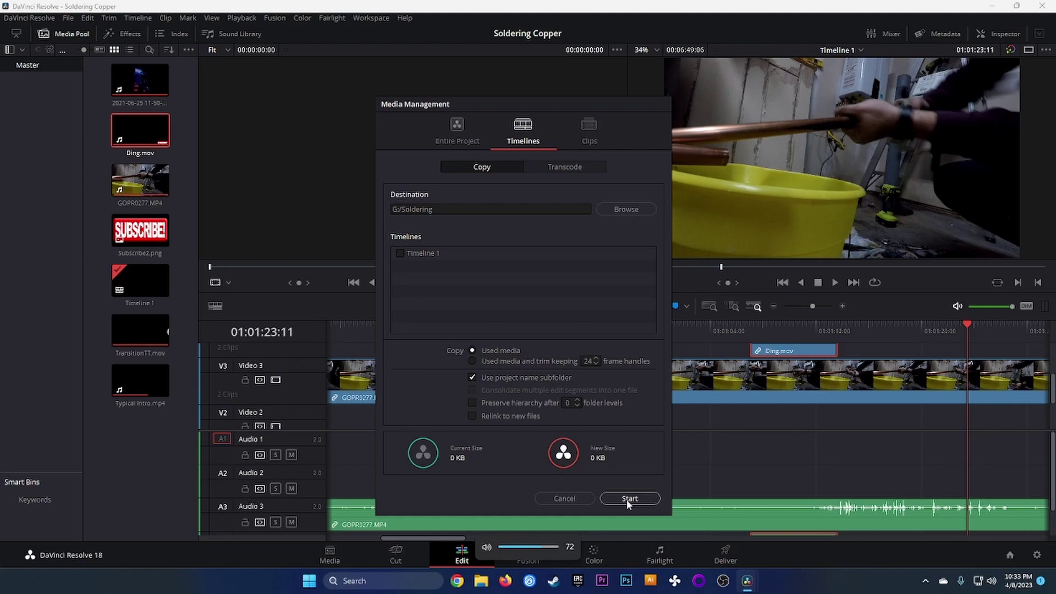
{"action": "left_click", "coordinate": [456, 127]}
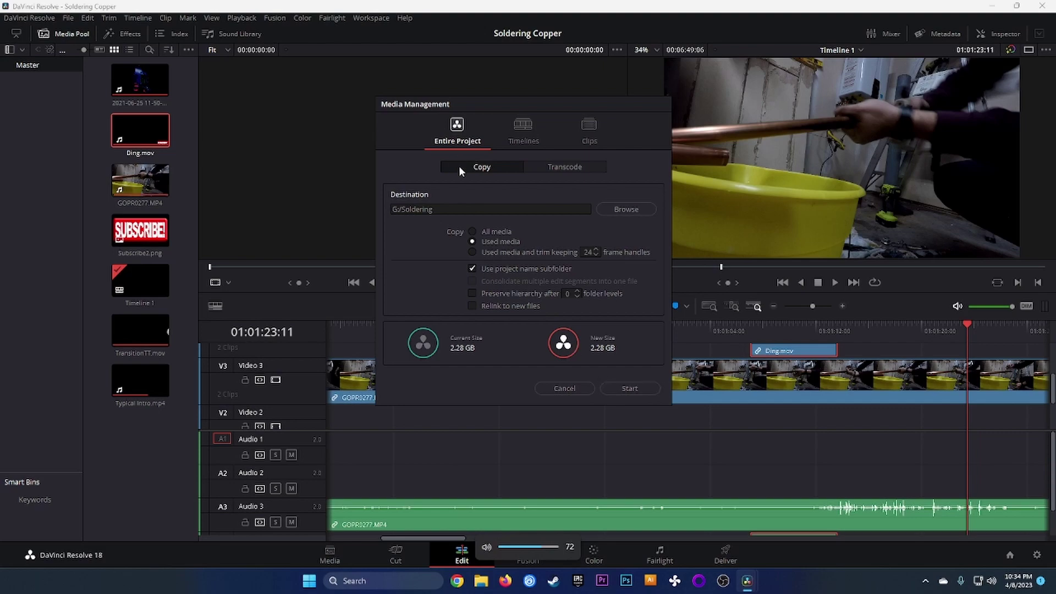
{"action": "left_click", "coordinate": [563, 168]}
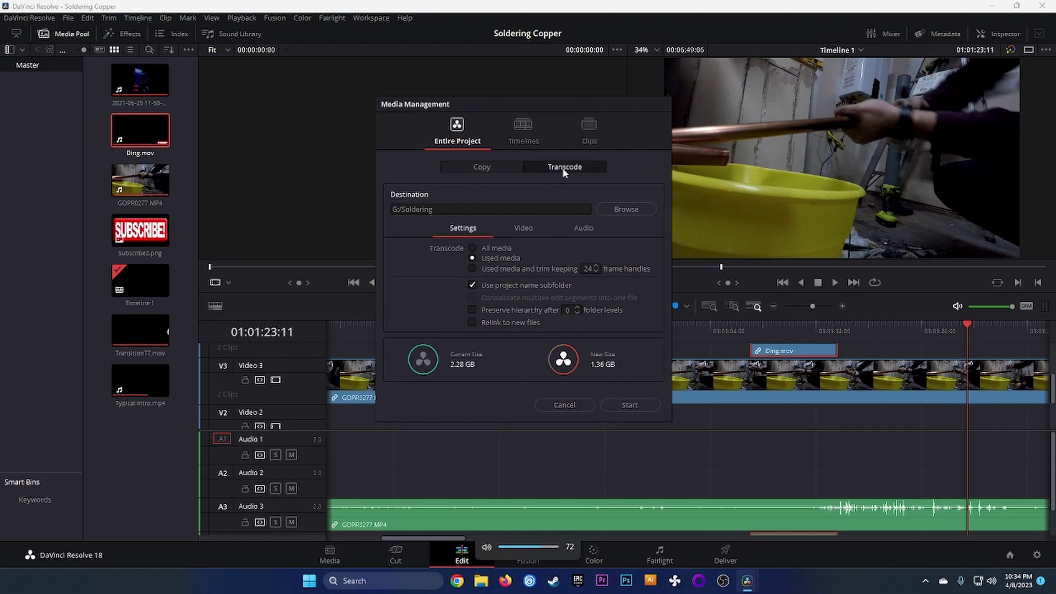
{"action": "left_click", "coordinate": [553, 406]}
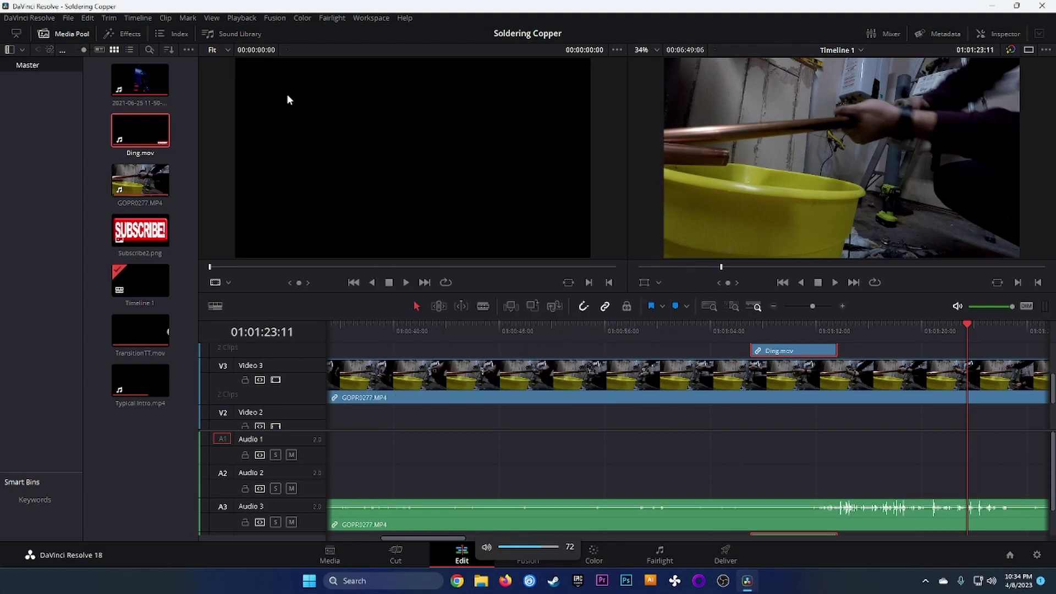
- Try exporting the project as Soldering Copper.drp to the Soldering folder on drive G:, and cancel the export
{"action": "left_click", "coordinate": [30, 19]}
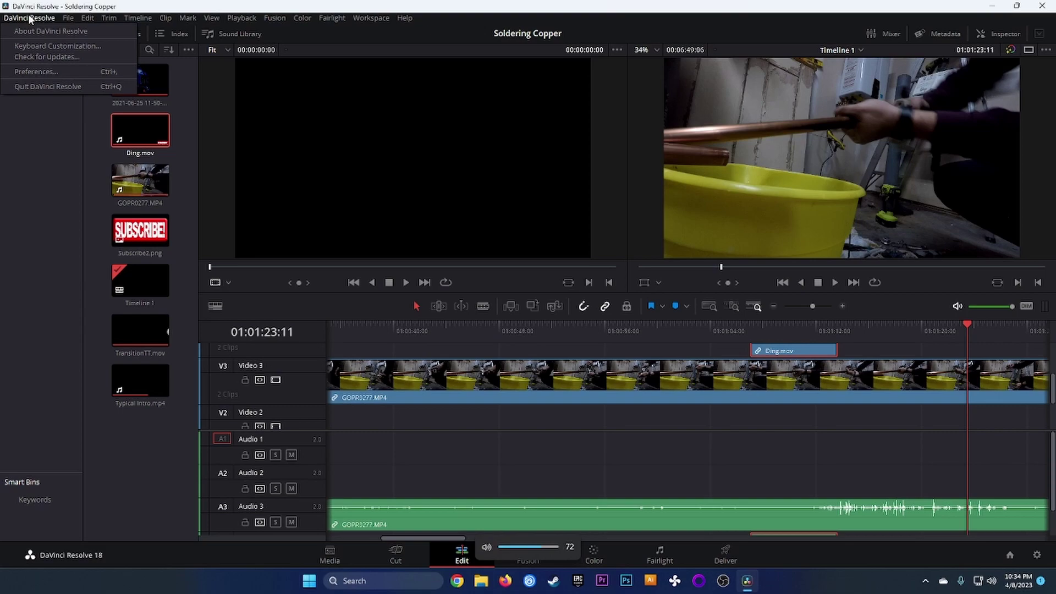
{"action": "mouse_move", "coordinate": [76, 21]}
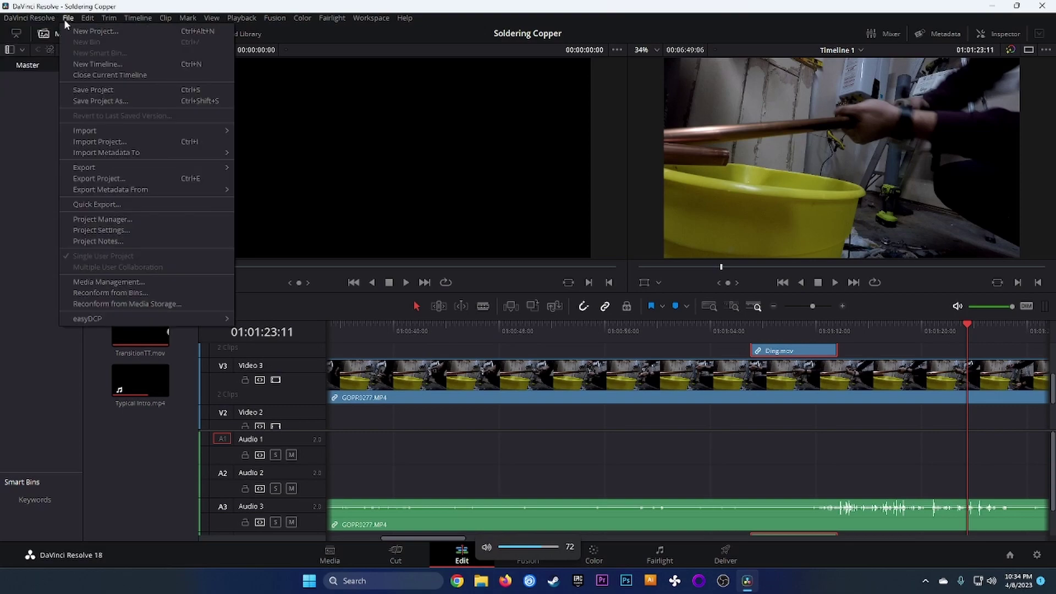
{"action": "left_click", "coordinate": [133, 177]}
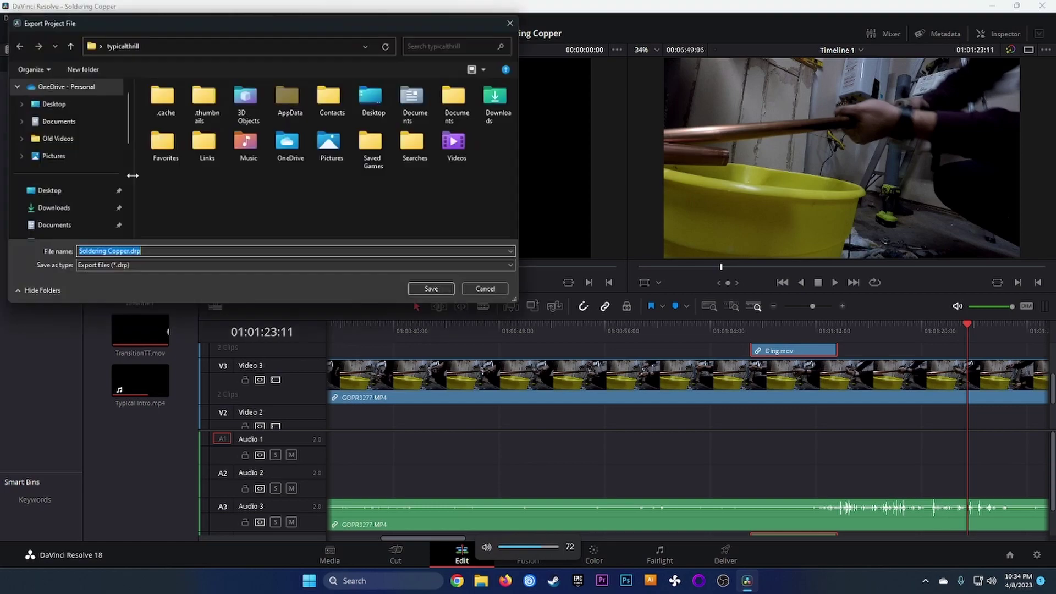
{"action": "scroll", "coordinate": [55, 188], "scroll_direction": "down", "scroll_amount": 5}
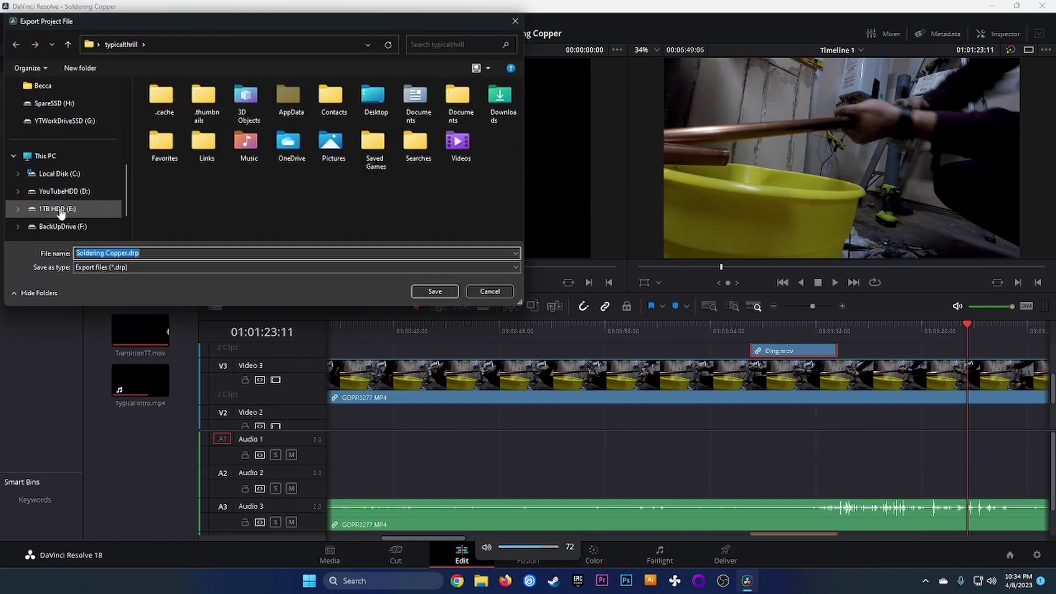
{"action": "scroll", "coordinate": [53, 221], "scroll_direction": "down", "scroll_amount": 3}
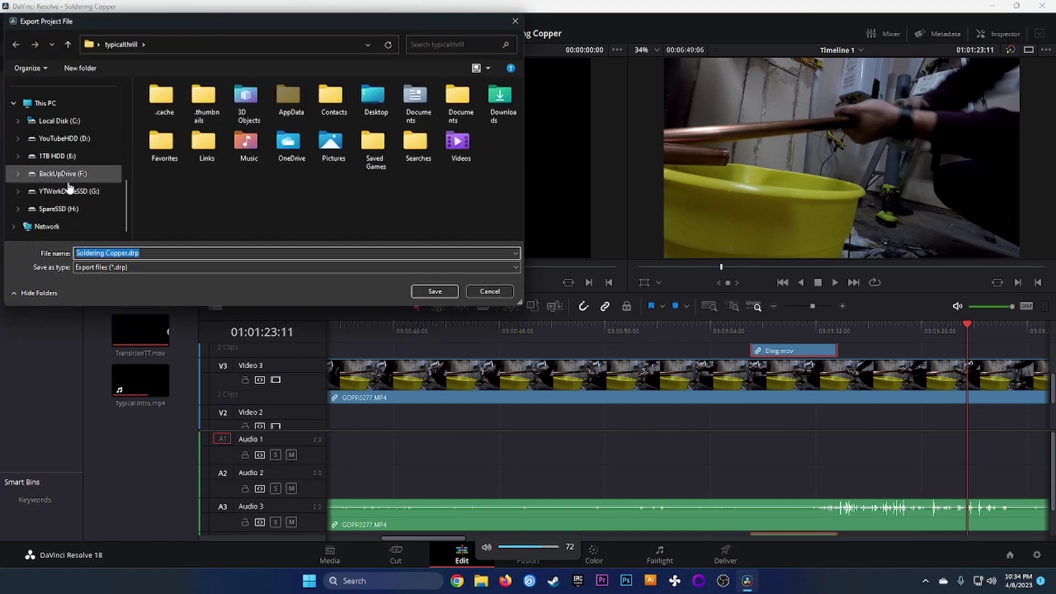
{"action": "left_click", "coordinate": [57, 192]}
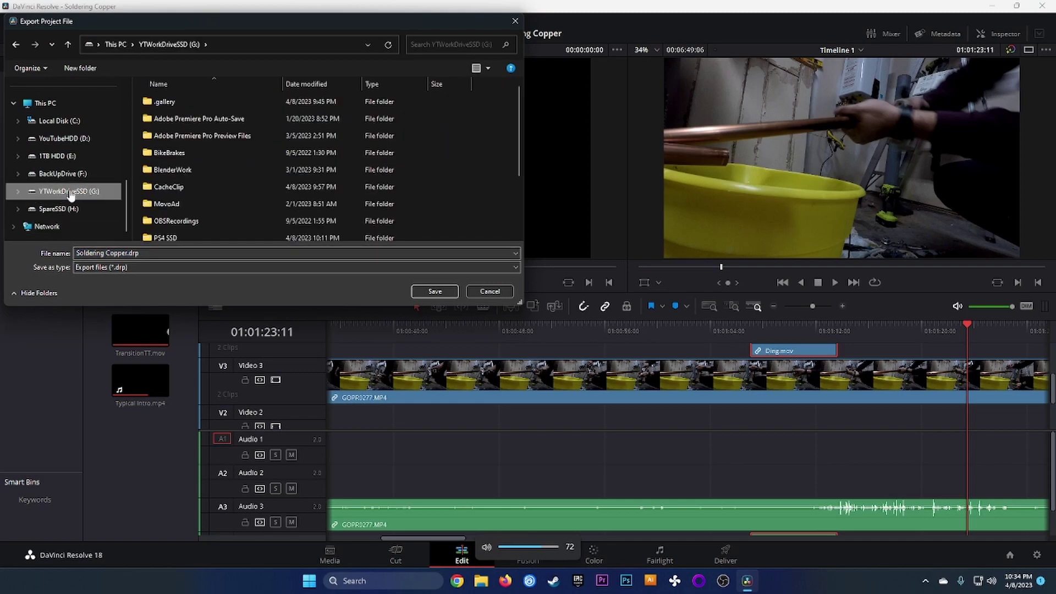
{"action": "scroll", "coordinate": [170, 204], "scroll_direction": "down", "scroll_amount": 2}
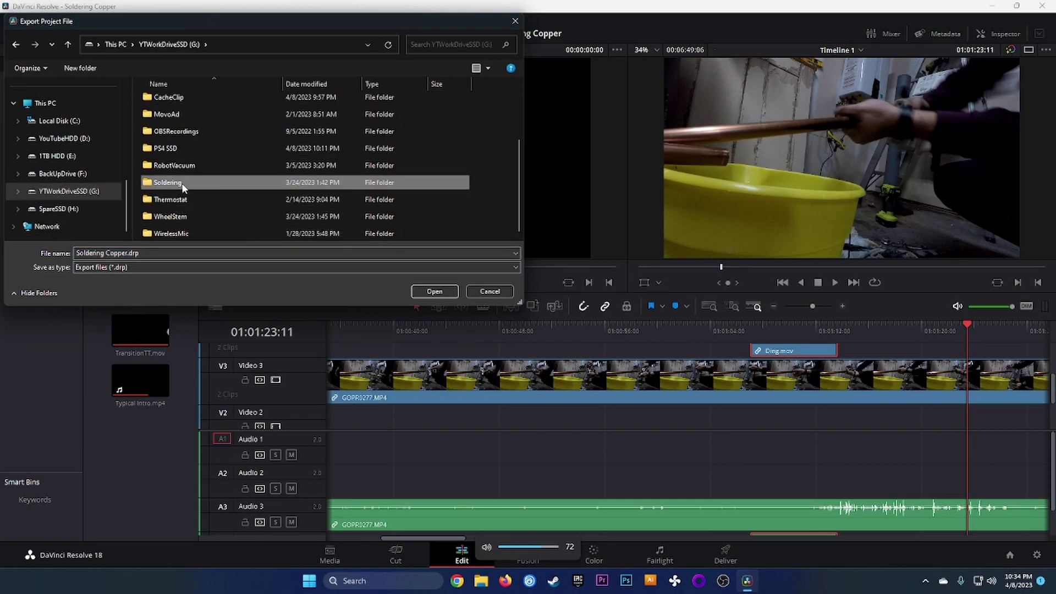
{"action": "double_click", "coordinate": [187, 184]}
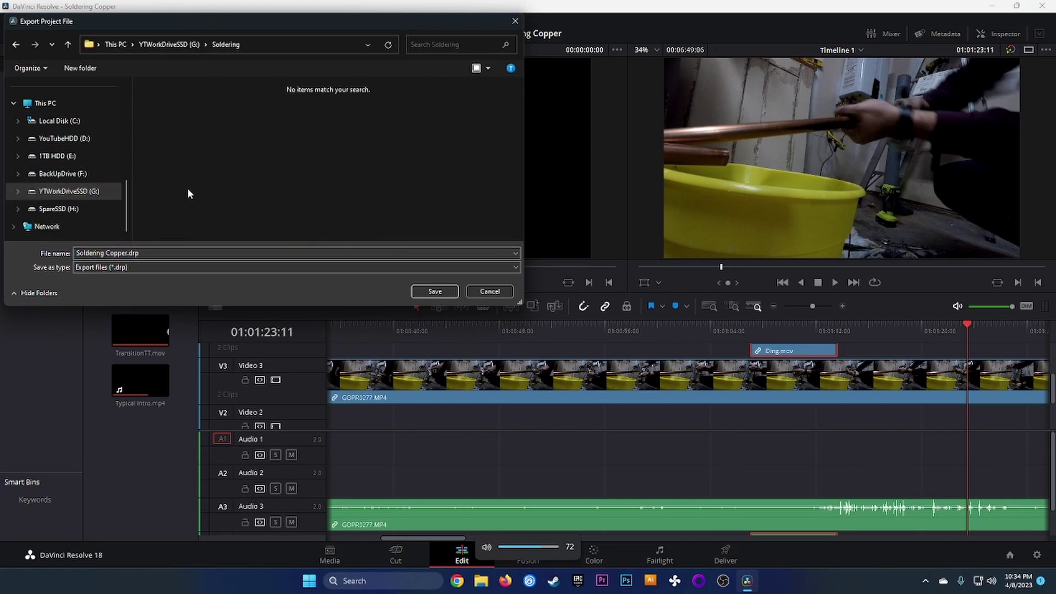
{"action": "left_click", "coordinate": [116, 268]}
{"action": "left_click", "coordinate": [113, 278]}
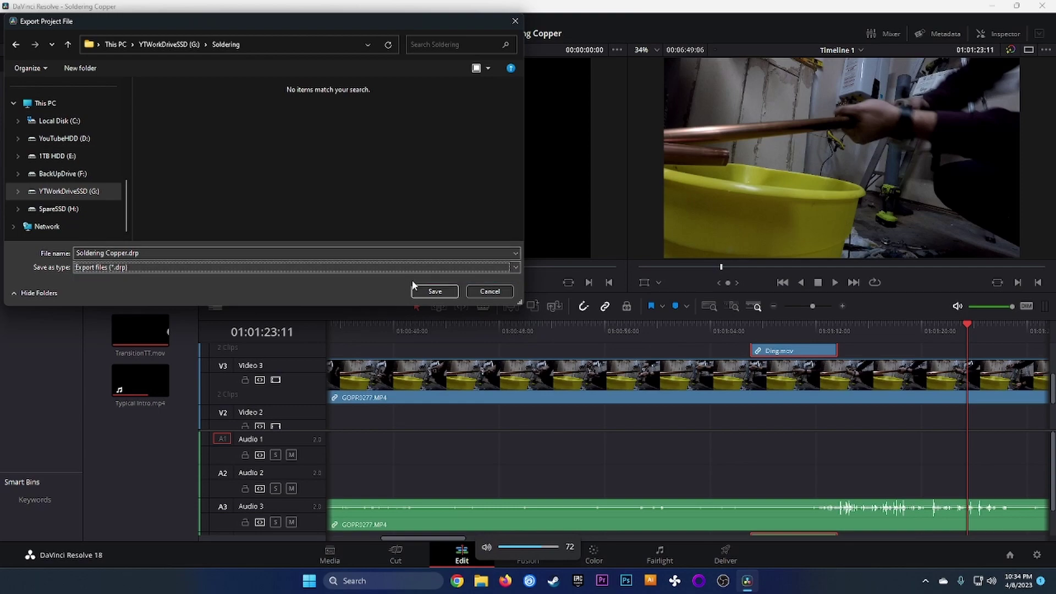
{"action": "left_click", "coordinate": [474, 290]}
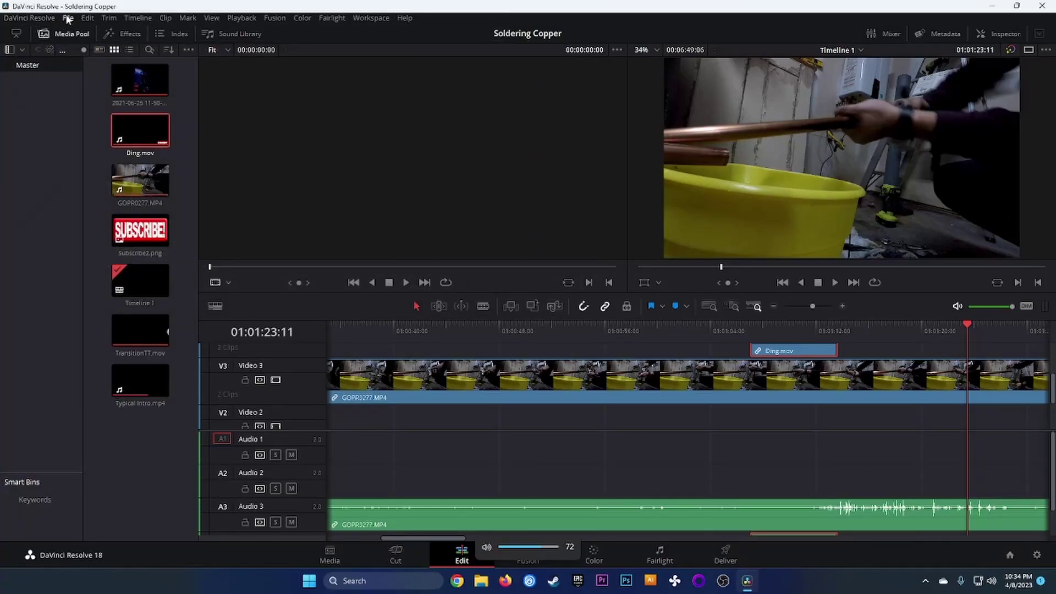
- Examine the file formats offered for exporting Timeline 1, and cancel the timeline export
{"action": "left_click", "coordinate": [67, 20]}
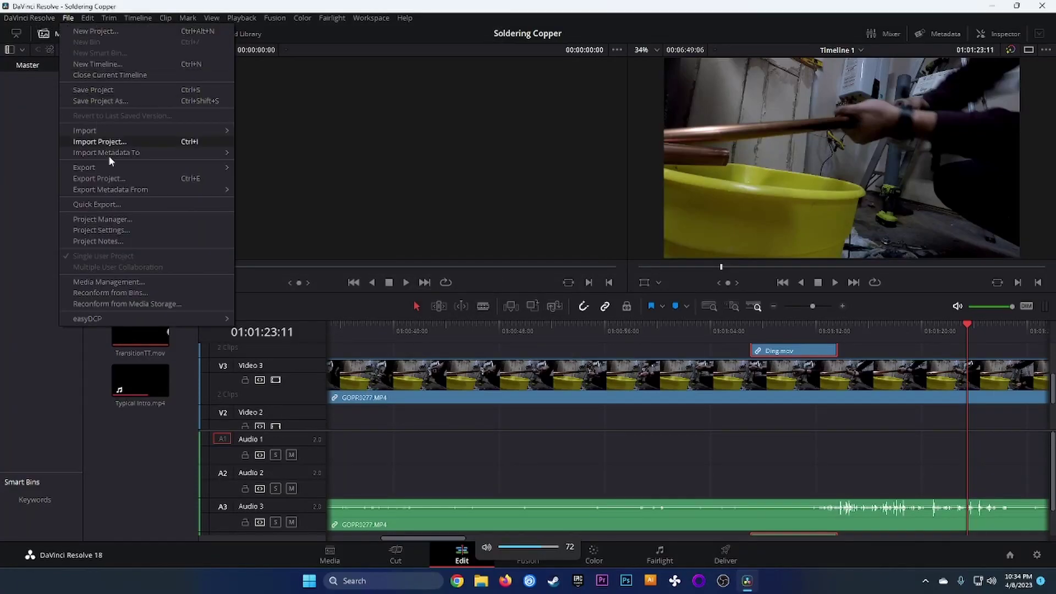
{"action": "mouse_move", "coordinate": [119, 167]}
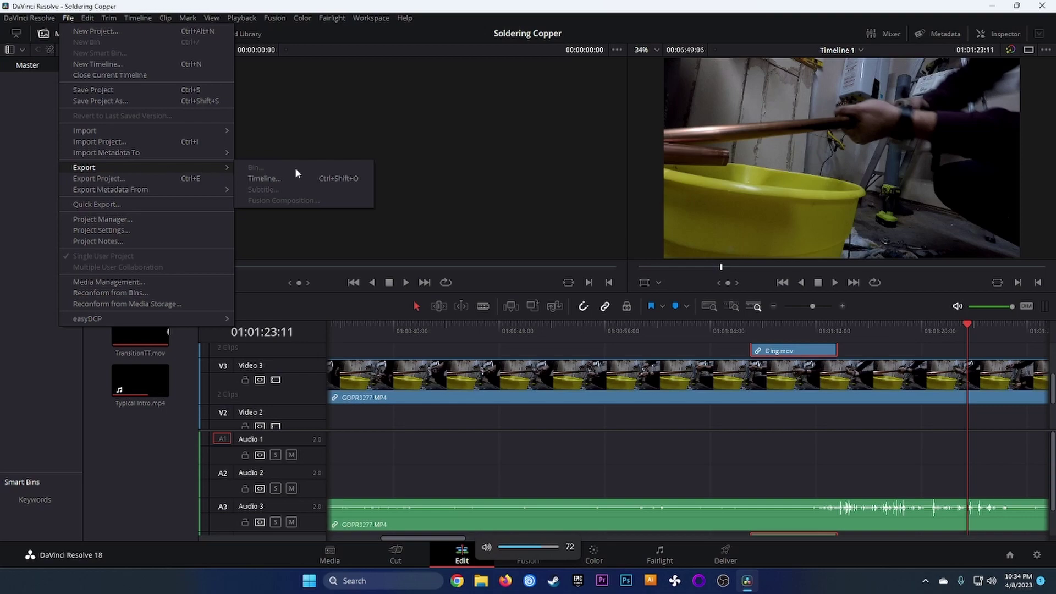
{"action": "left_click", "coordinate": [272, 179]}
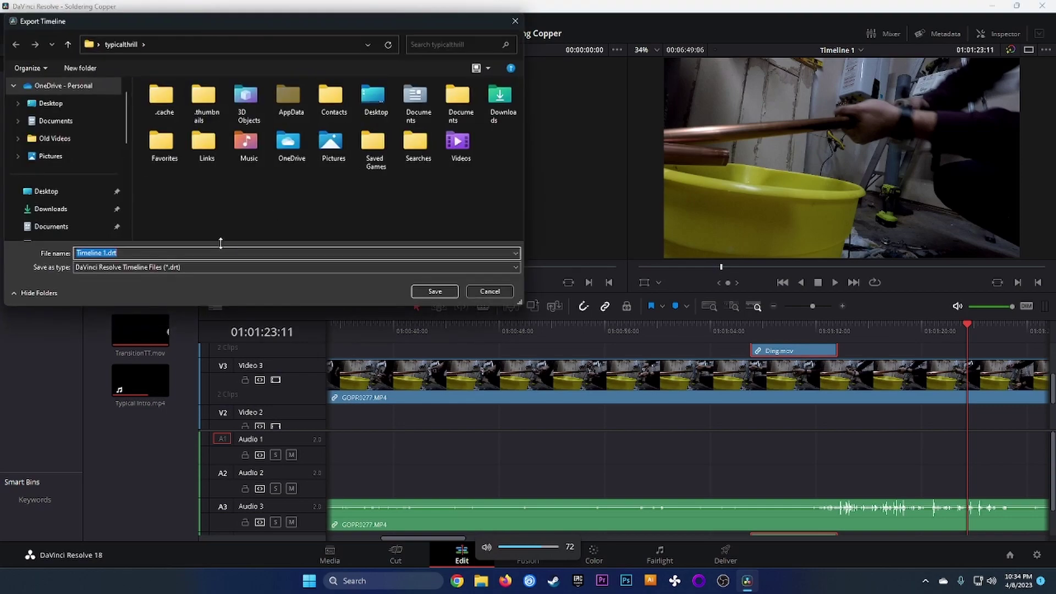
{"action": "left_click", "coordinate": [185, 268]}
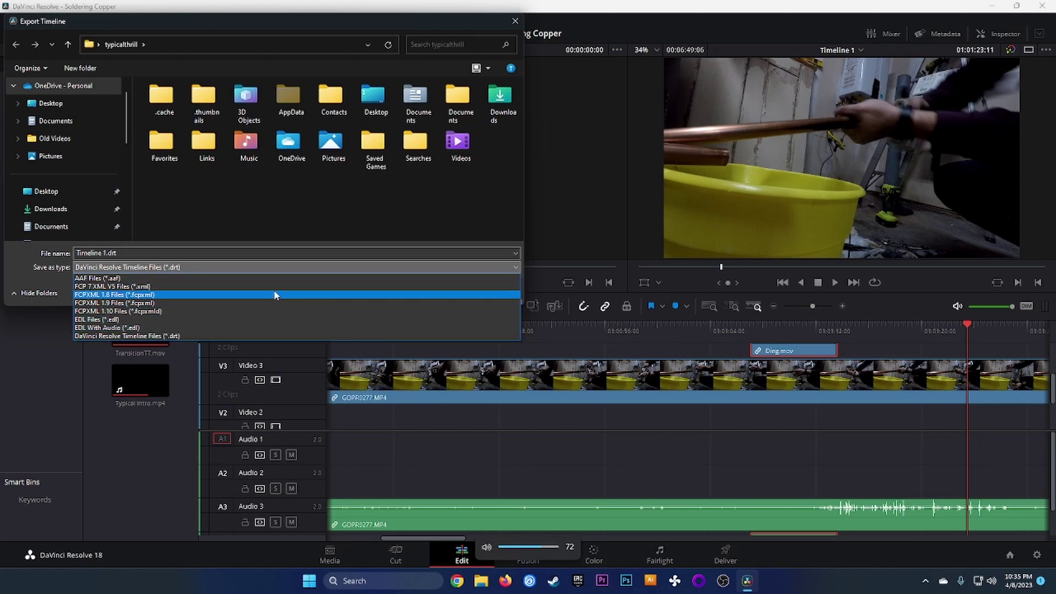
{"action": "left_click", "coordinate": [315, 206]}
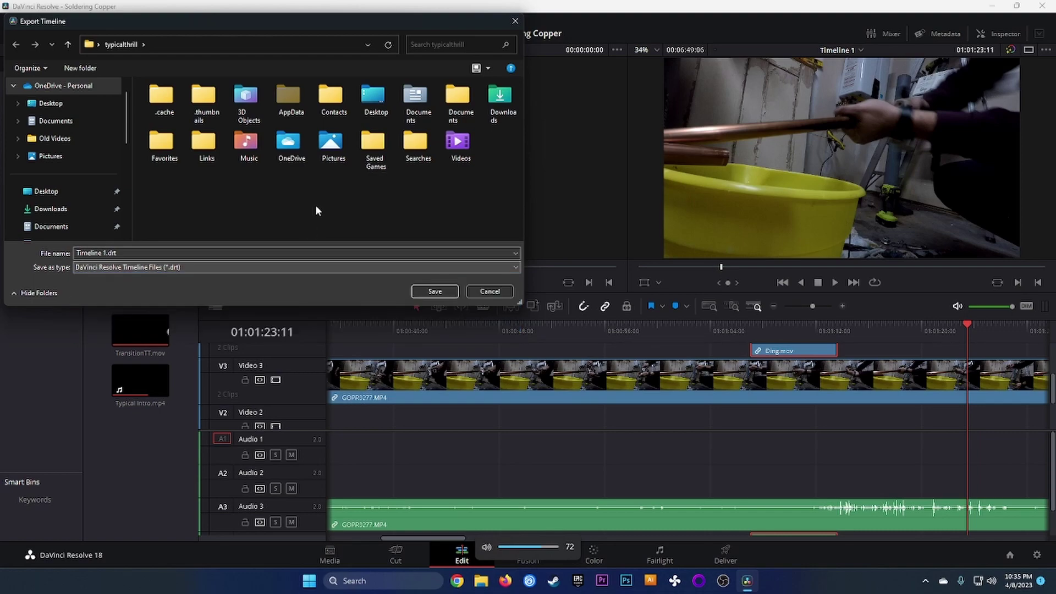
{"action": "left_click", "coordinate": [489, 292]}
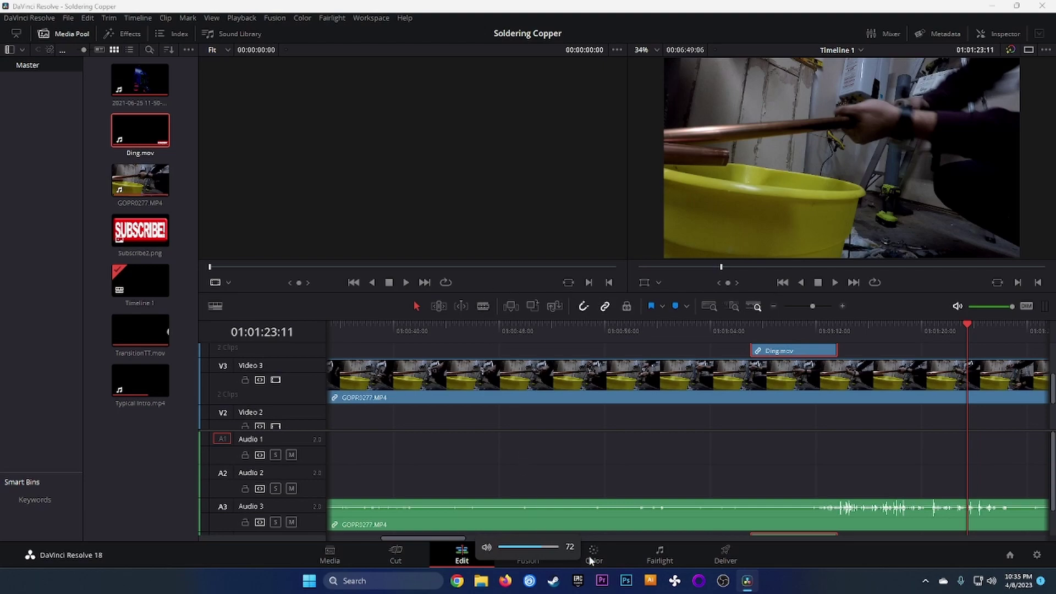
- Go to the Deliver page's render settings and set the output file name to Soldering Copper
{"action": "left_click", "coordinate": [726, 556]}
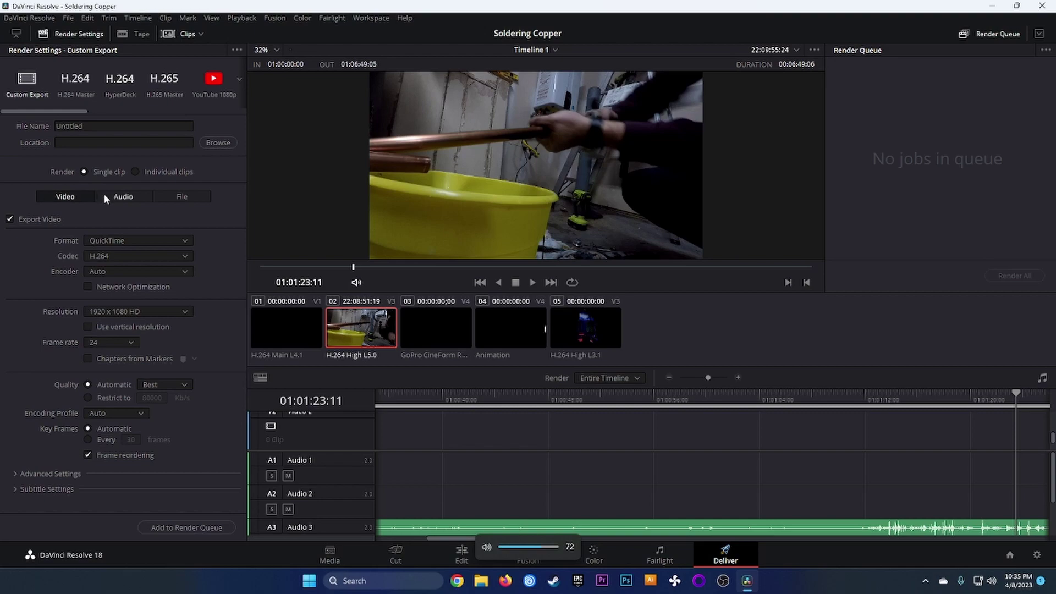
{"action": "double_click", "coordinate": [103, 125]}
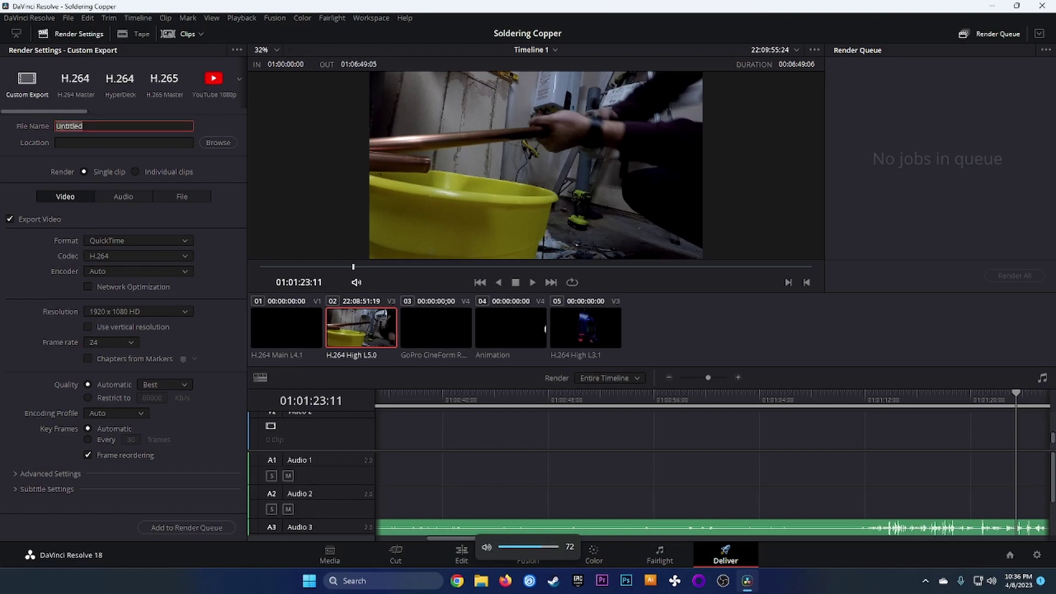
{"action": "type", "text": "Soldering Copper"}
- Set the render location to the Soldering folder on drive G:, keeping the file name Soldering Copper.mov, and add the job to the render queue
{"action": "left_click", "coordinate": [215, 143]}
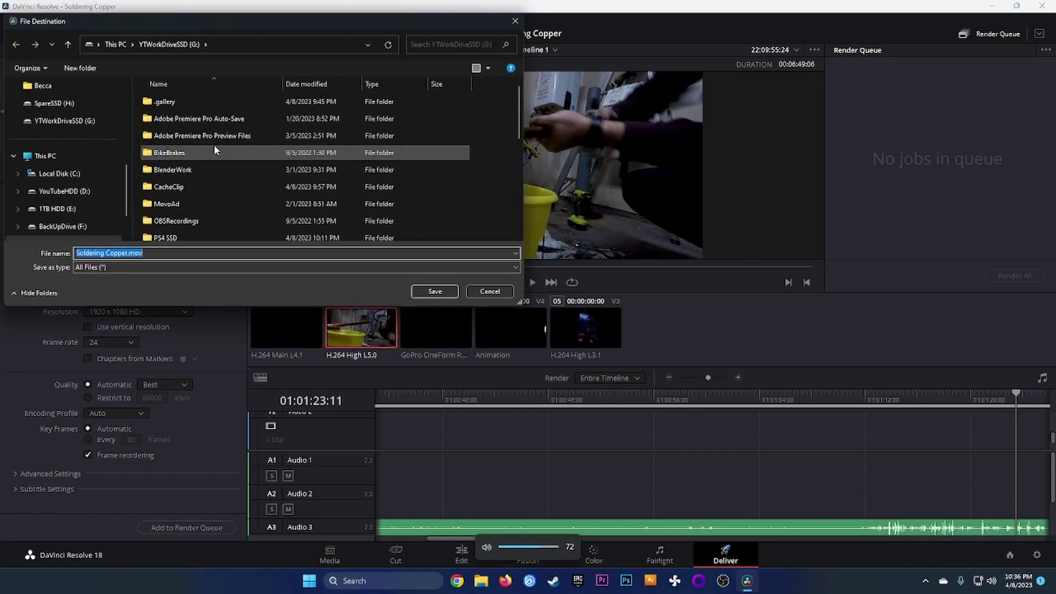
{"action": "scroll", "coordinate": [89, 209], "scroll_direction": "down", "scroll_amount": 2}
{"action": "left_click", "coordinate": [65, 192]}
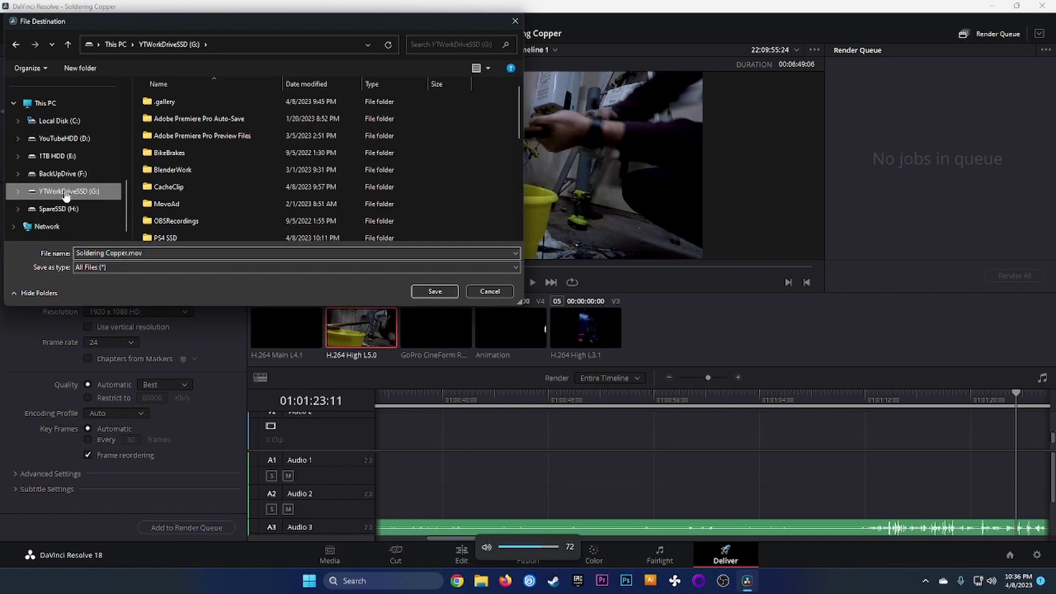
{"action": "scroll", "coordinate": [190, 201], "scroll_direction": "down", "scroll_amount": 3}
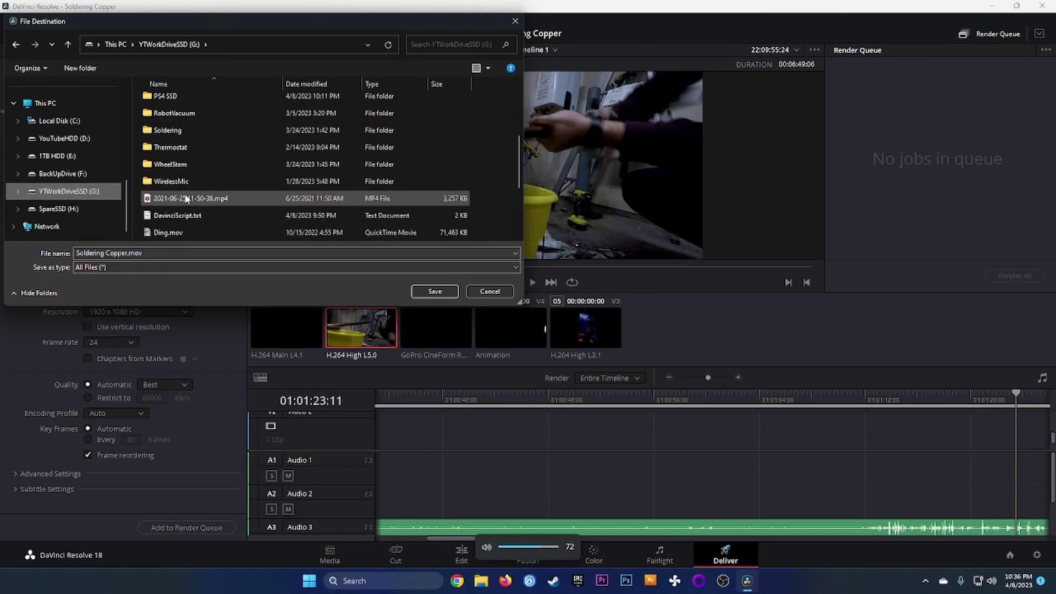
{"action": "left_click", "coordinate": [175, 133]}
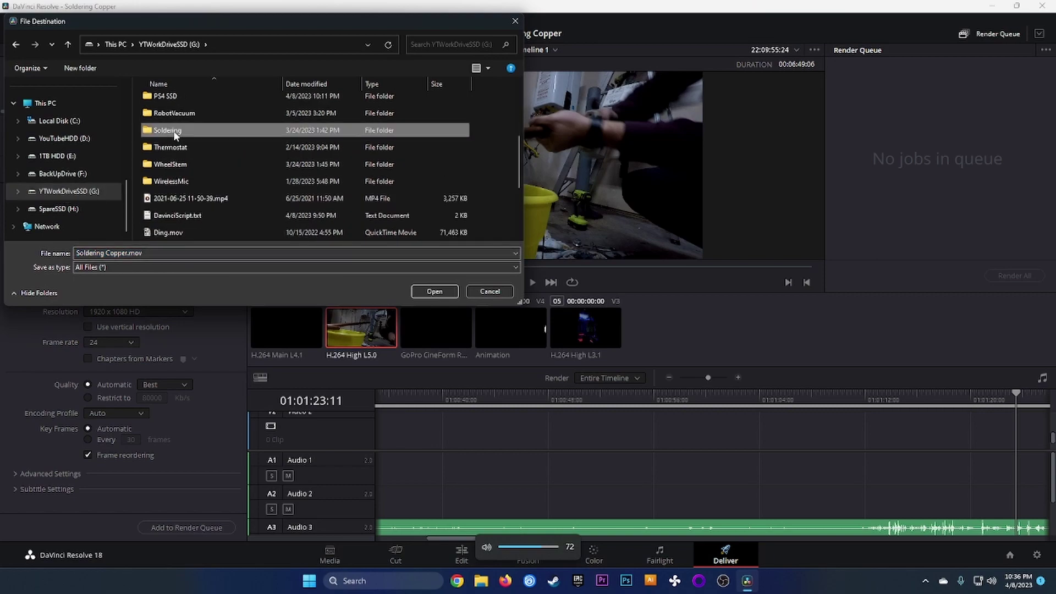
{"action": "double_click", "coordinate": [175, 133]}
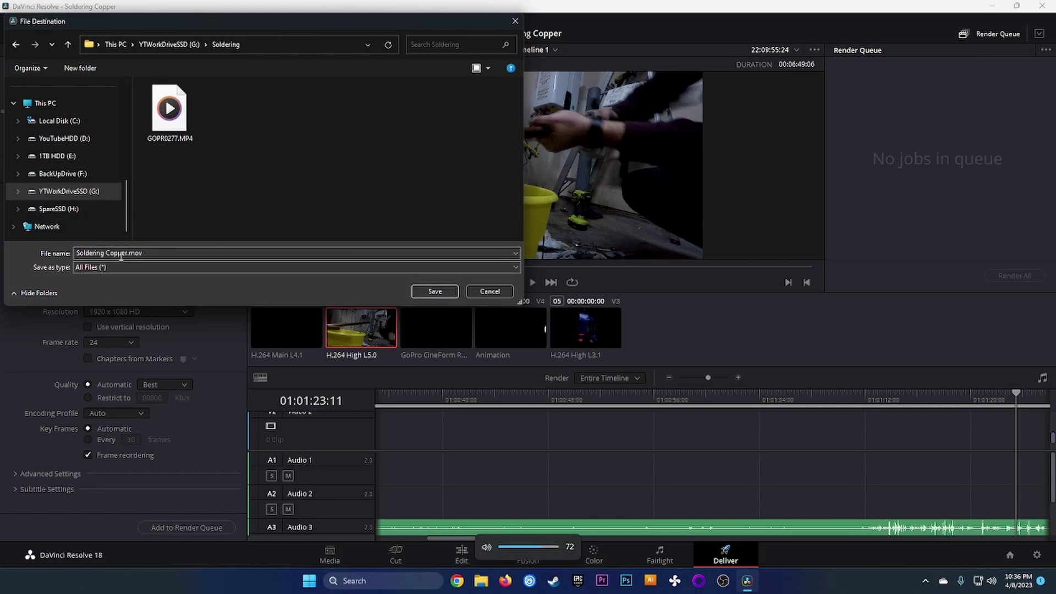
{"action": "left_click", "coordinate": [446, 291]}
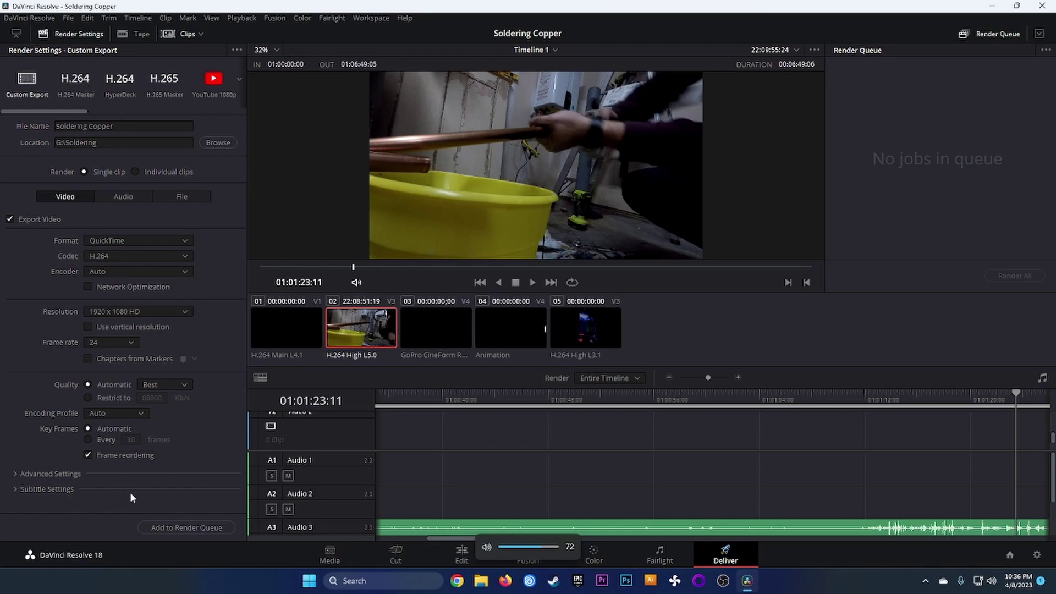
{"action": "left_click", "coordinate": [165, 528]}
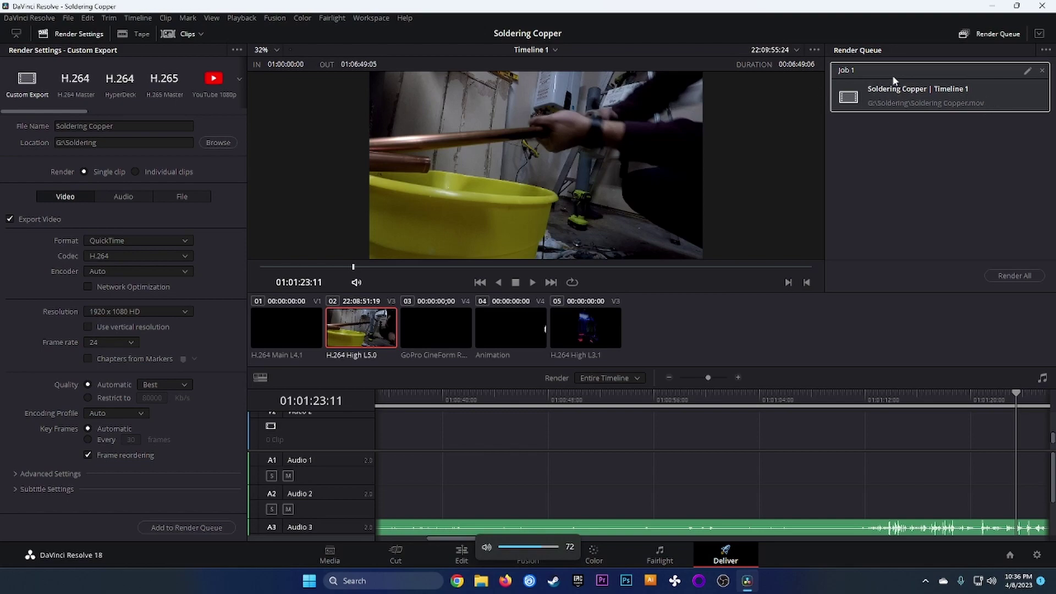
- Examine the advanced video render settings, including pixel aspect ratio, data levels and the re-encode and proxy media options, and collapse them
{"action": "left_click", "coordinate": [23, 475]}
{"action": "scroll", "coordinate": [43, 435], "scroll_direction": "down", "scroll_amount": 3}
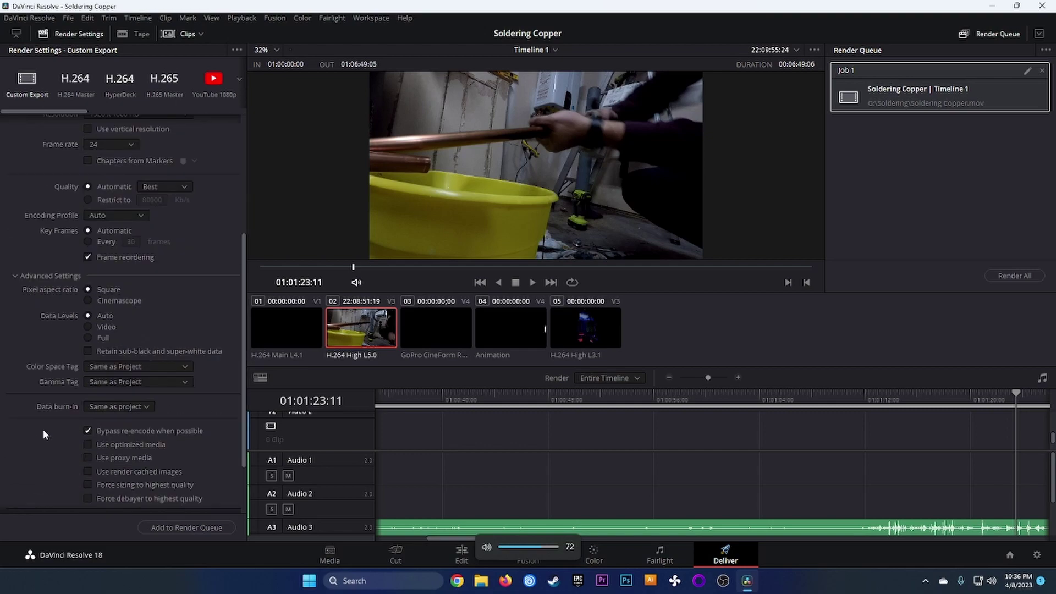
{"action": "left_click", "coordinate": [16, 275]}
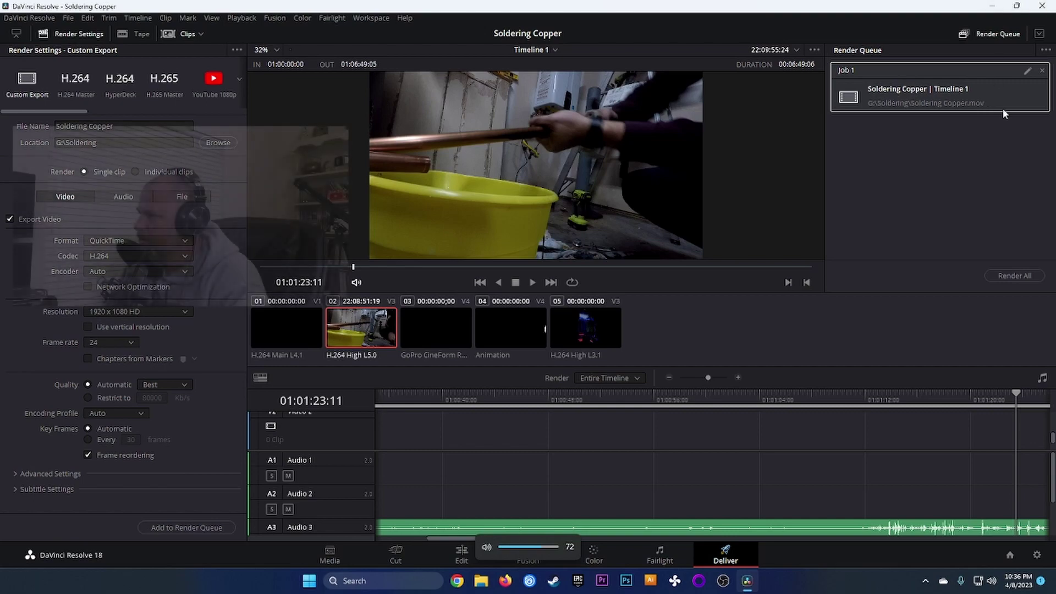
- Open the name of the queued Job 1 for editing and leave it without entering a new name
{"action": "double_click", "coordinate": [909, 70]}
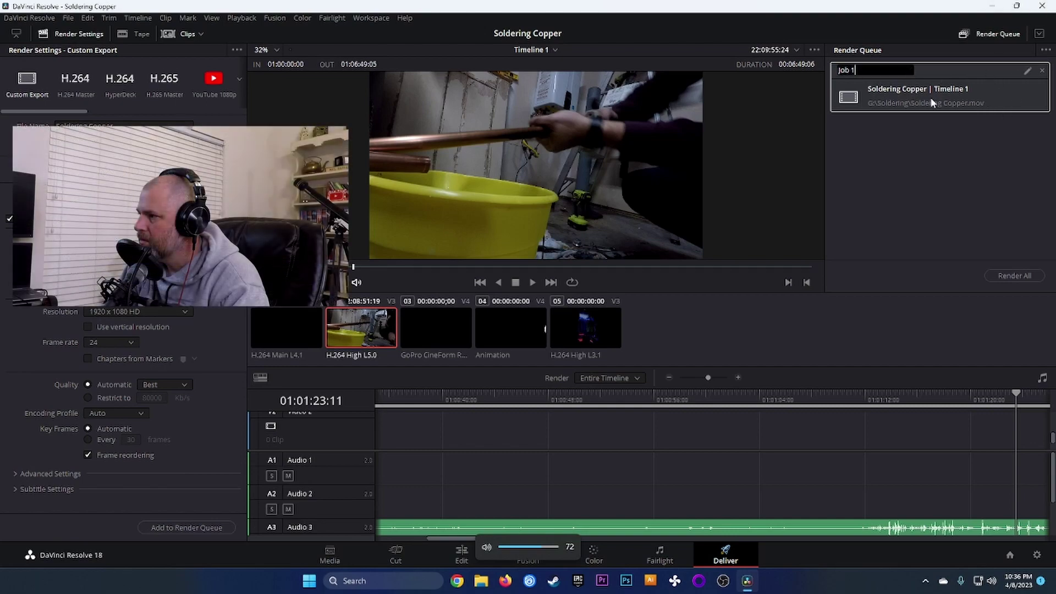
{"action": "left_click", "coordinate": [973, 95]}
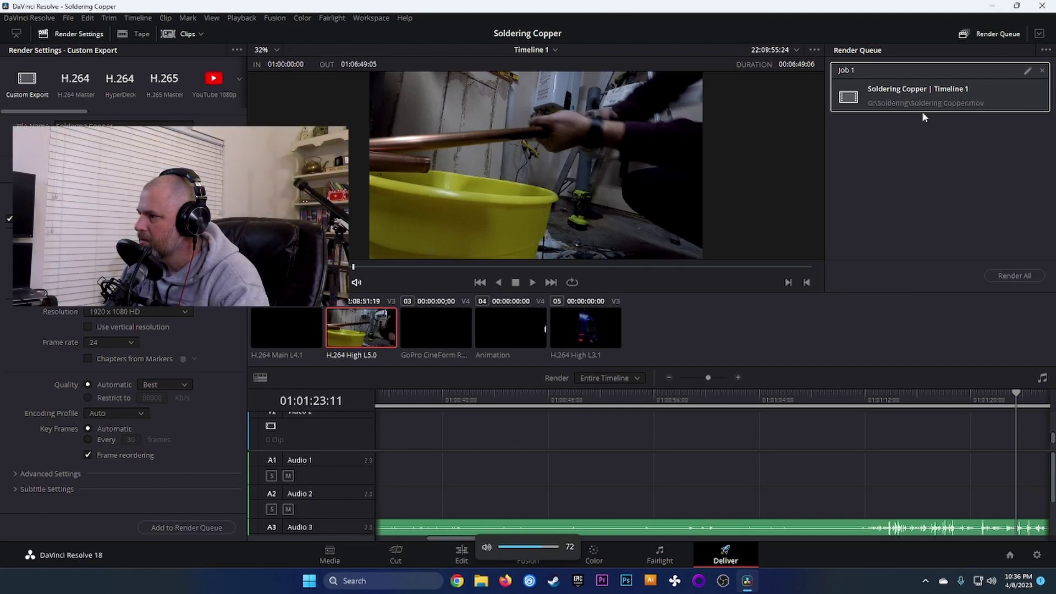